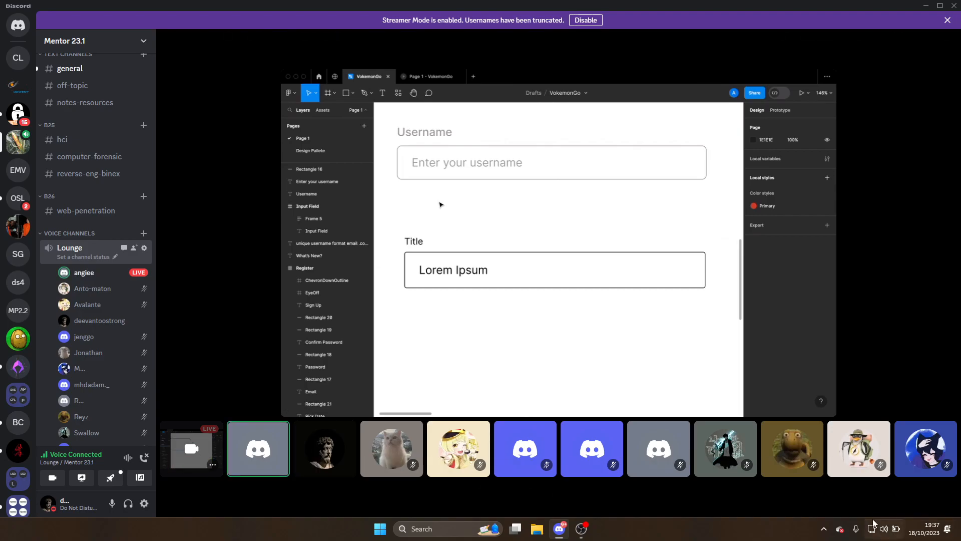
# Check the laptop battery panel from the hidden tray icons, then close it
pyautogui.click(824, 531)
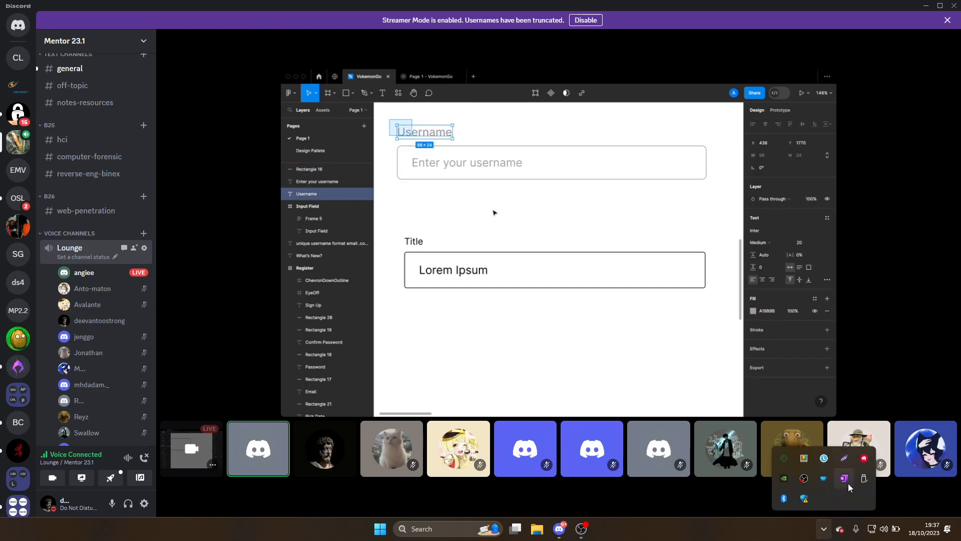
pyautogui.click(826, 459)
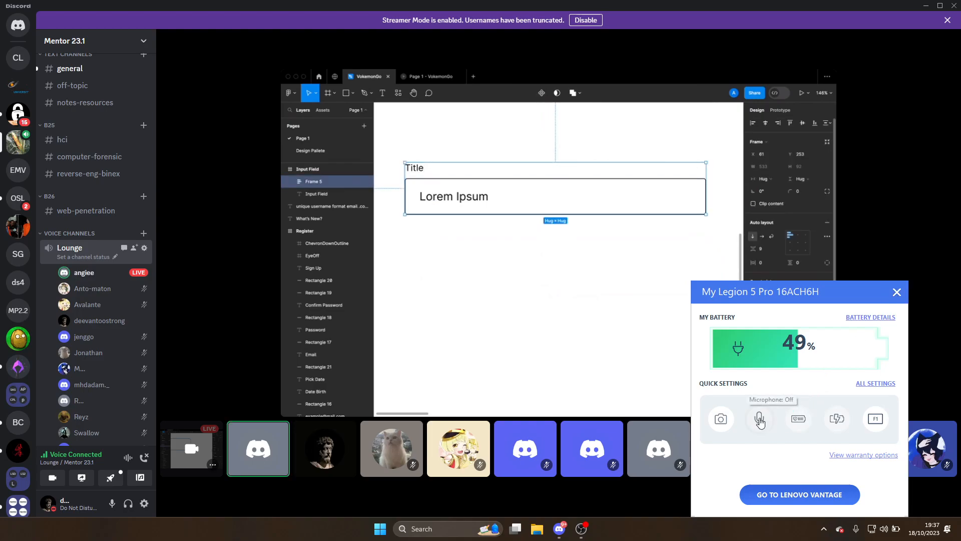
pyautogui.click(890, 299)
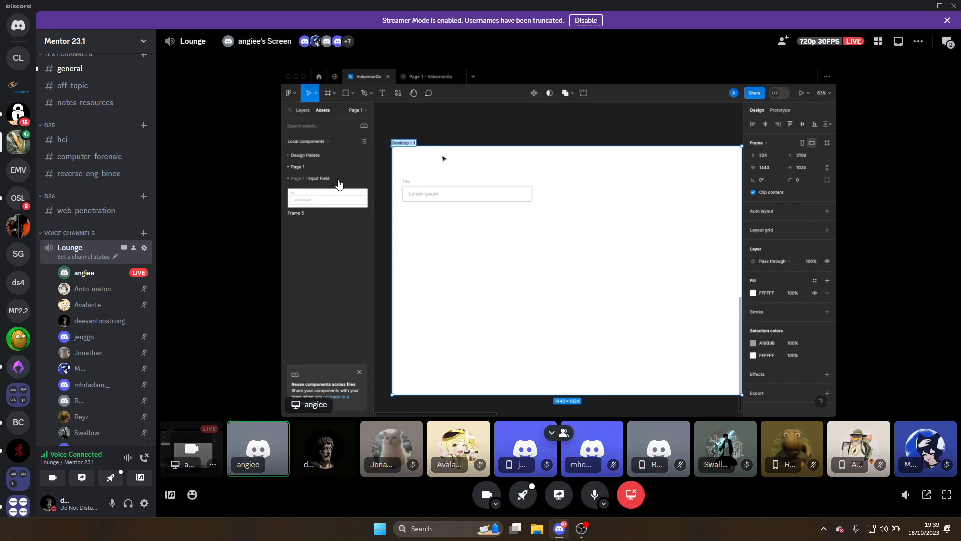
# Open #general and glance at the newly joined member's profile card
pyautogui.click(70, 69)
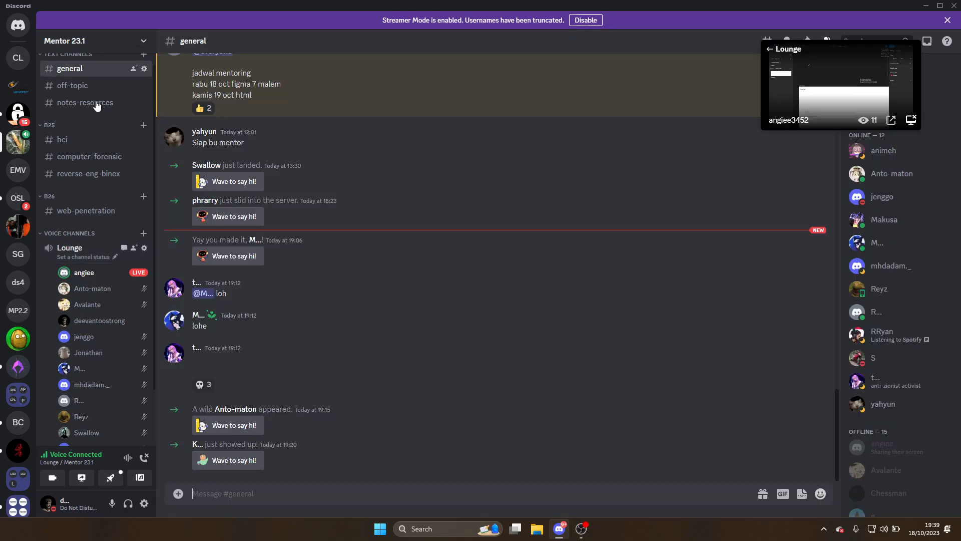
pyautogui.click(194, 444)
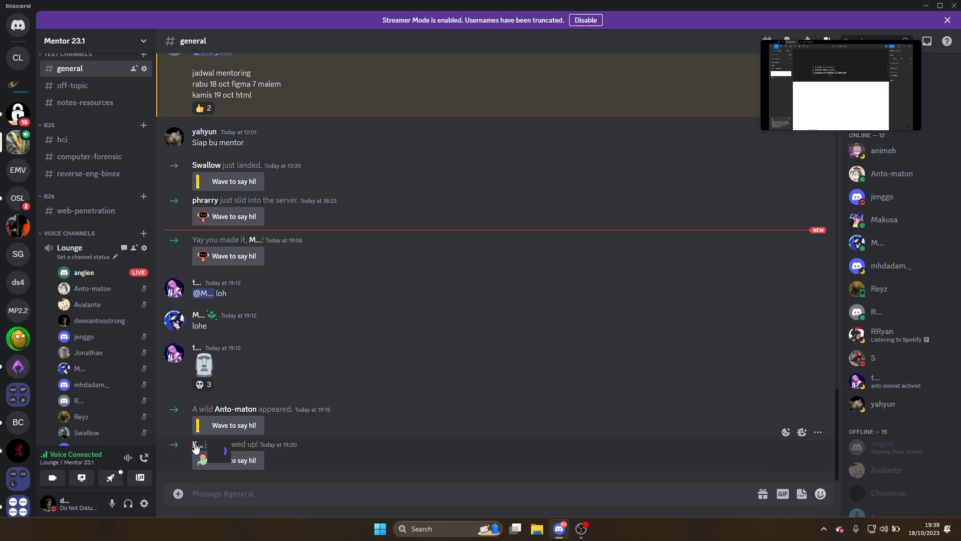
pyautogui.click(505, 438)
# Look over the welcome message's options menu twice, then return to the full-screen Figma stream
pyautogui.click(819, 440)
pyautogui.moveTo(761, 397)
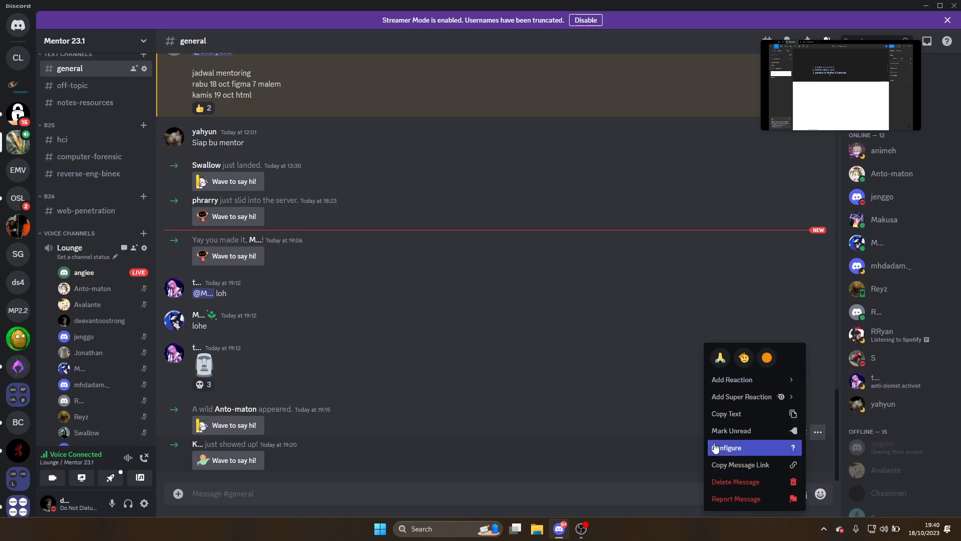
pyautogui.click(636, 506)
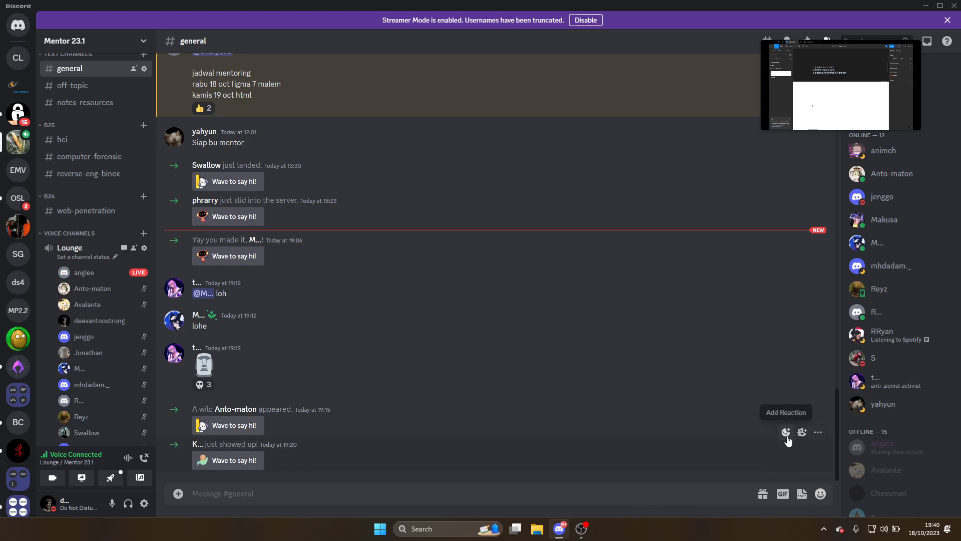
pyautogui.click(819, 433)
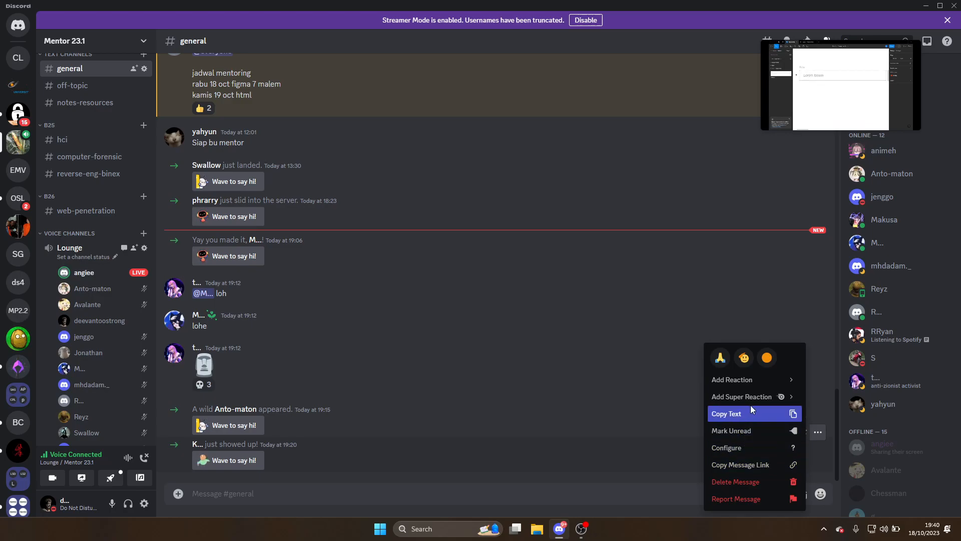
pyautogui.moveTo(761, 403)
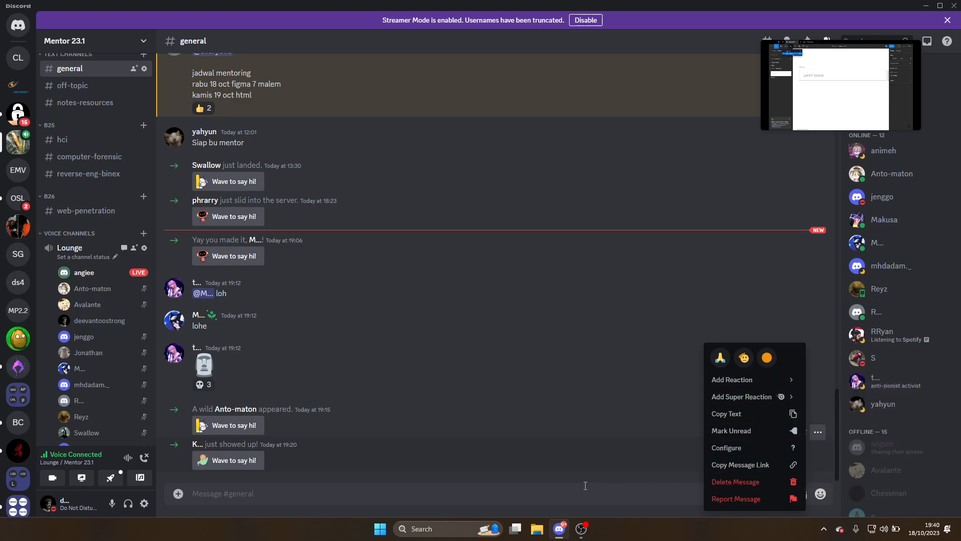
pyautogui.click(530, 494)
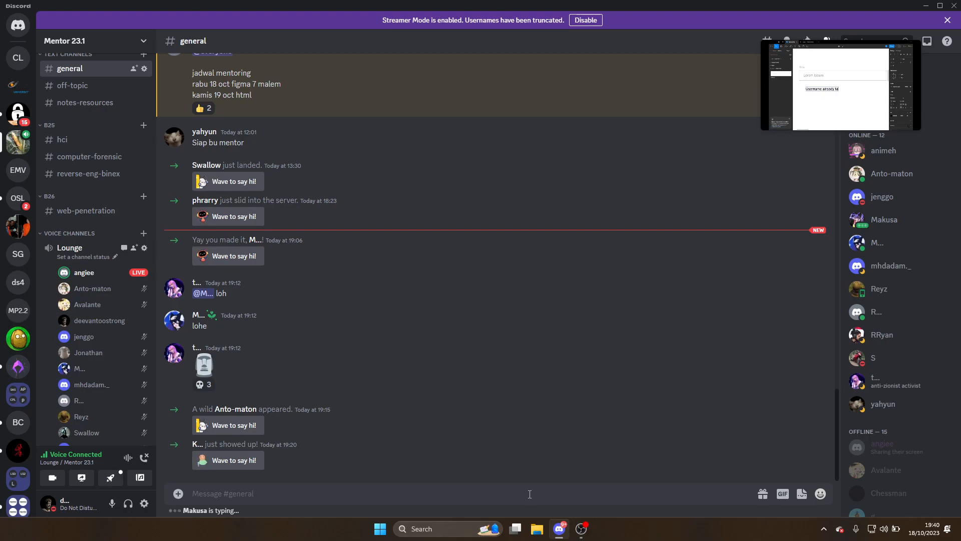
pyautogui.click(780, 53)
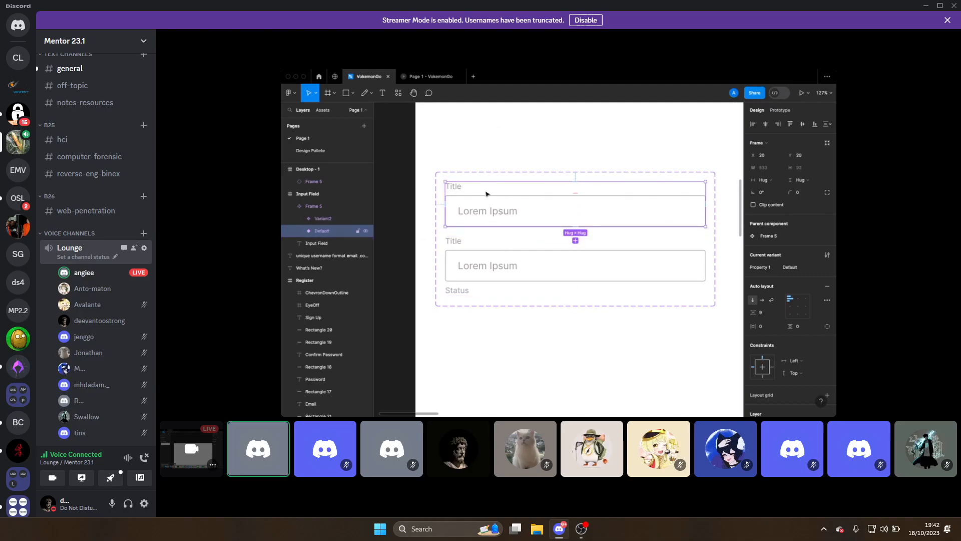
# Rename the Default variant layer so its name reads 'Input Text, State=Default'
pyautogui.click(475, 264)
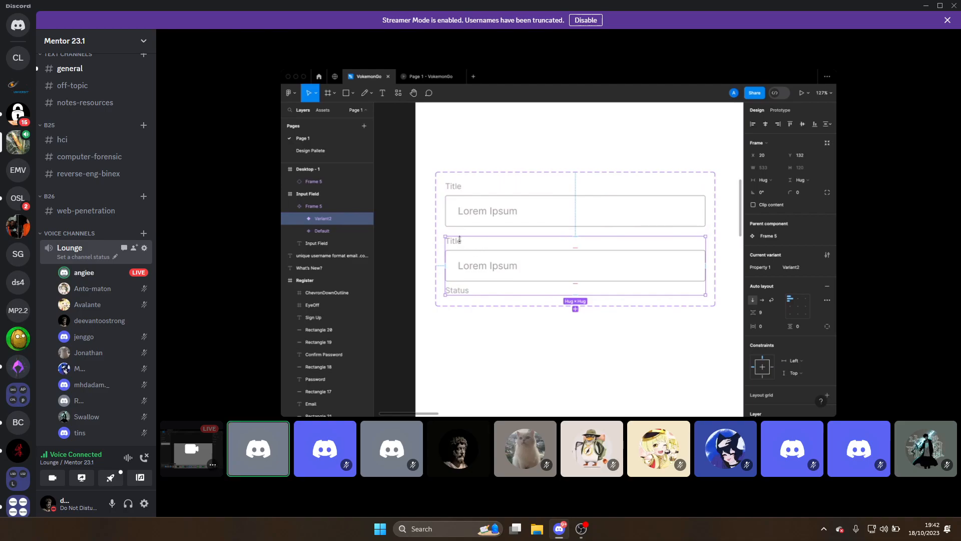
pyautogui.doubleClick(326, 234)
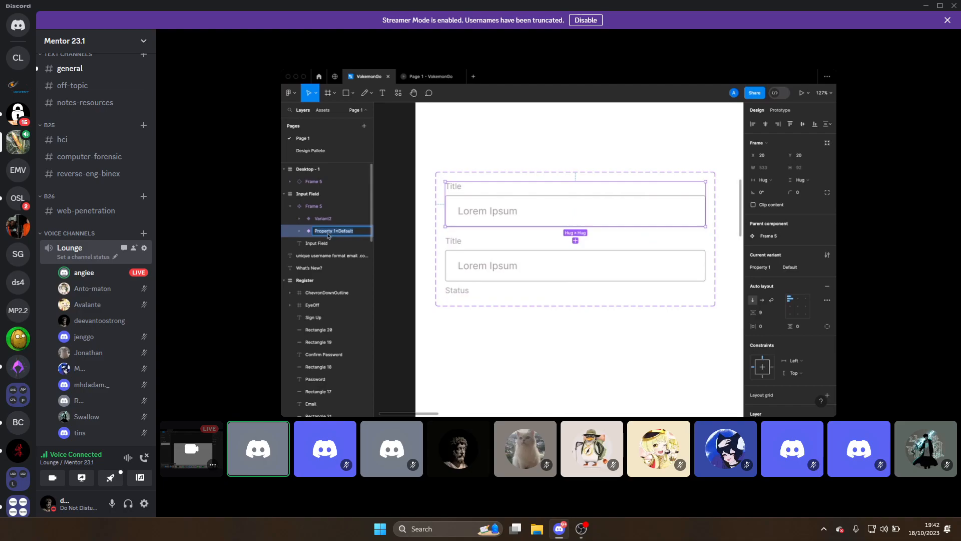
pyautogui.doubleClick(346, 231)
pyautogui.press('BackSpace')
pyautogui.write('Input Textm')
pyautogui.press('BackSpace')
pyautogui.write(', ')
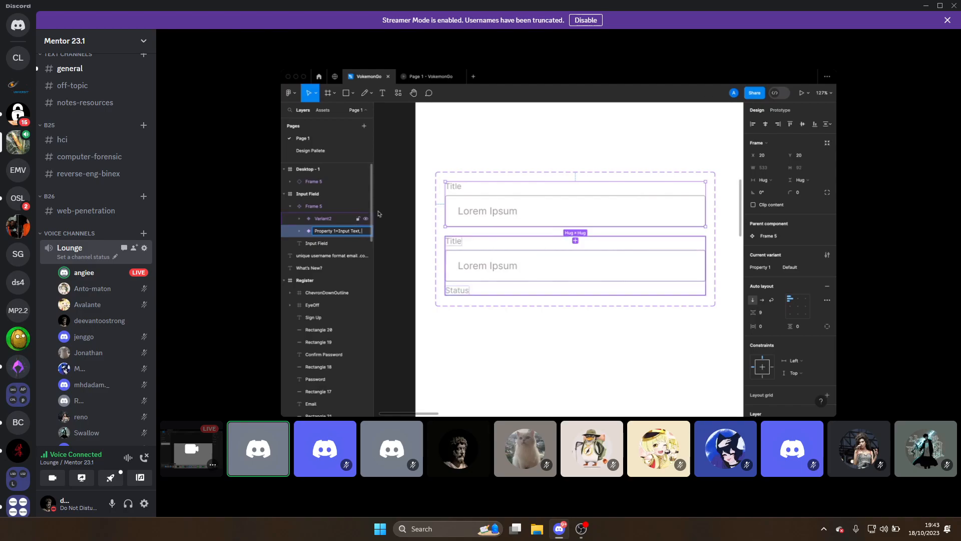
pyautogui.write('State=')
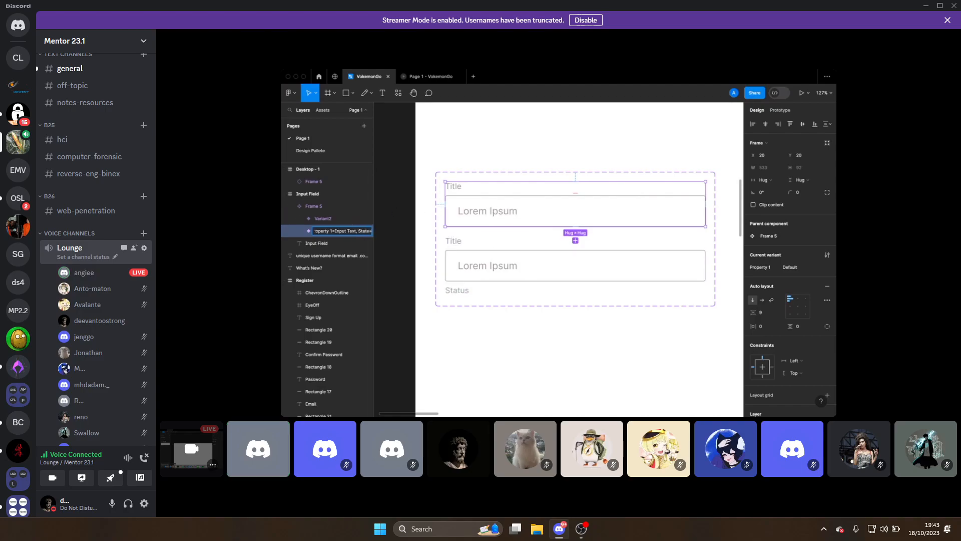
pyautogui.write('Default')
pyautogui.press('Return')
# Commit that name and start renaming the Variant2 layer
pyautogui.doubleClick(331, 232)
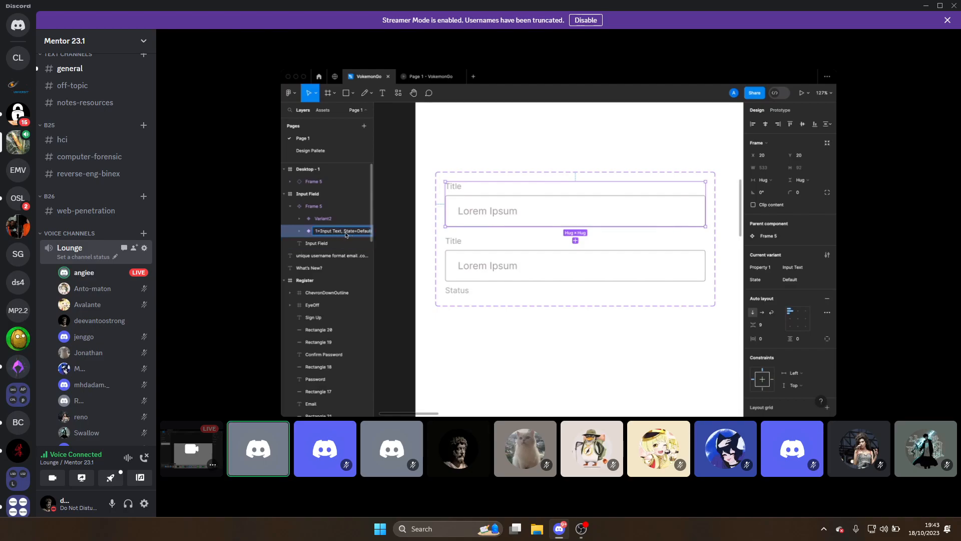
pyautogui.click(335, 218)
pyautogui.doubleClick(335, 218)
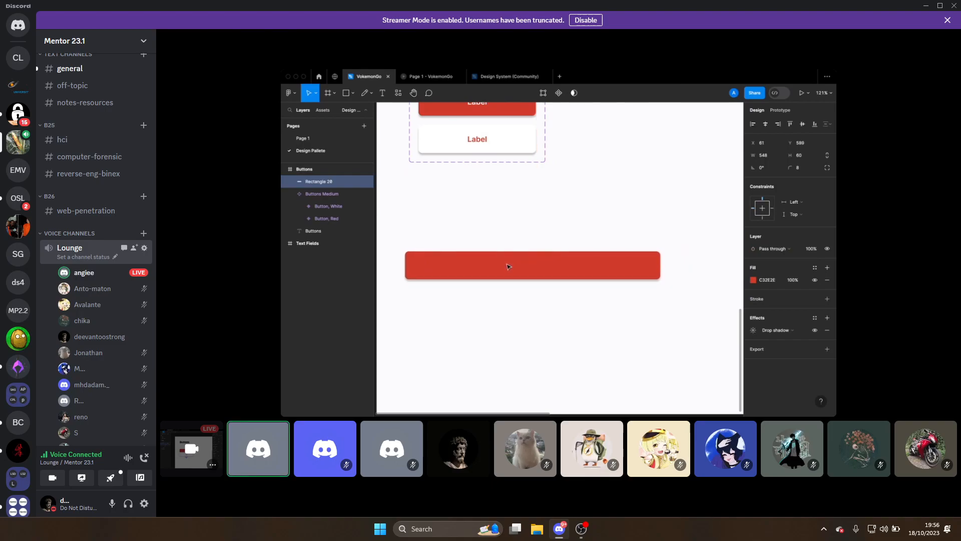
# Press the Up arrow key while watching the Lounge stream
pyautogui.press('Up')
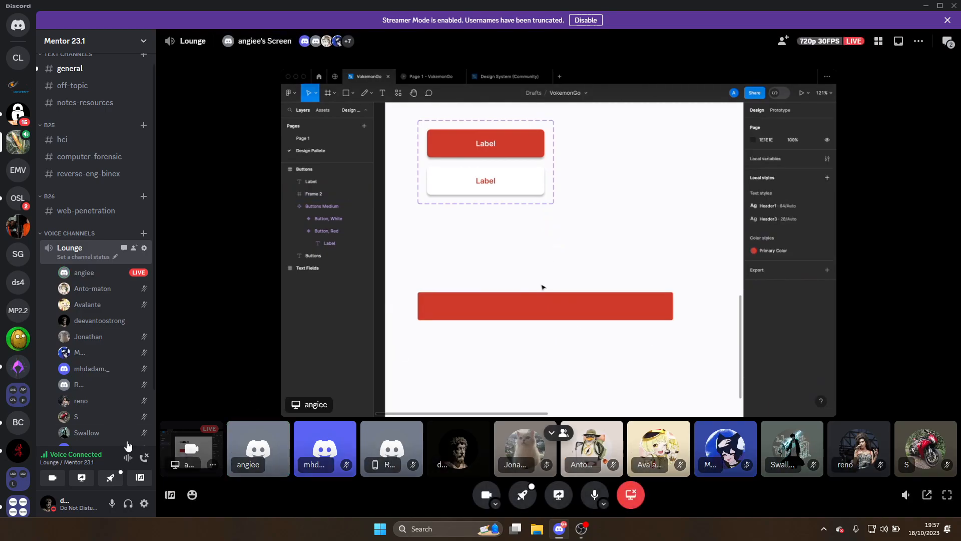
# View a Lounge voice member's profile and Mutual Servers, then close it back to the stream
pyautogui.rightClick(97, 434)
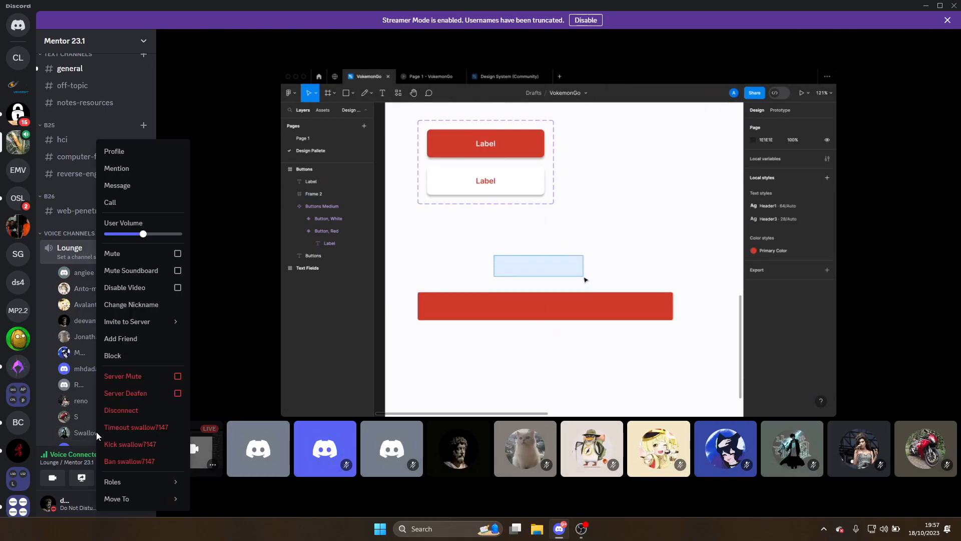
pyautogui.click(126, 152)
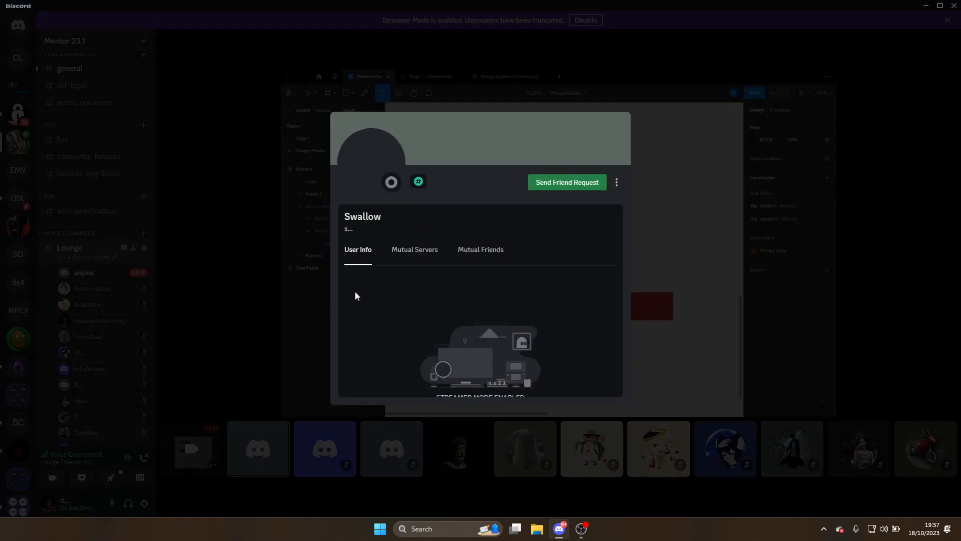
pyautogui.click(403, 253)
pyautogui.click(712, 298)
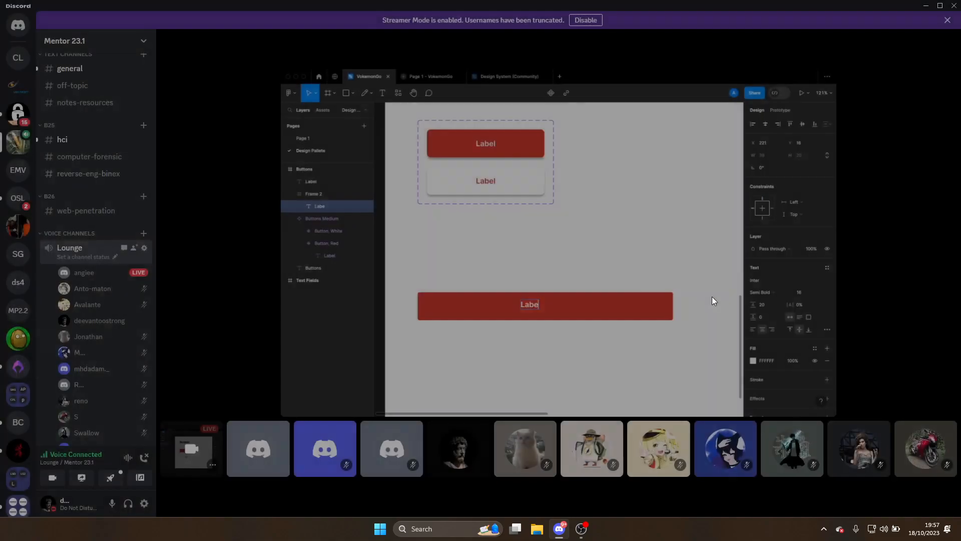
pyautogui.scroll(-1, 92, 351)
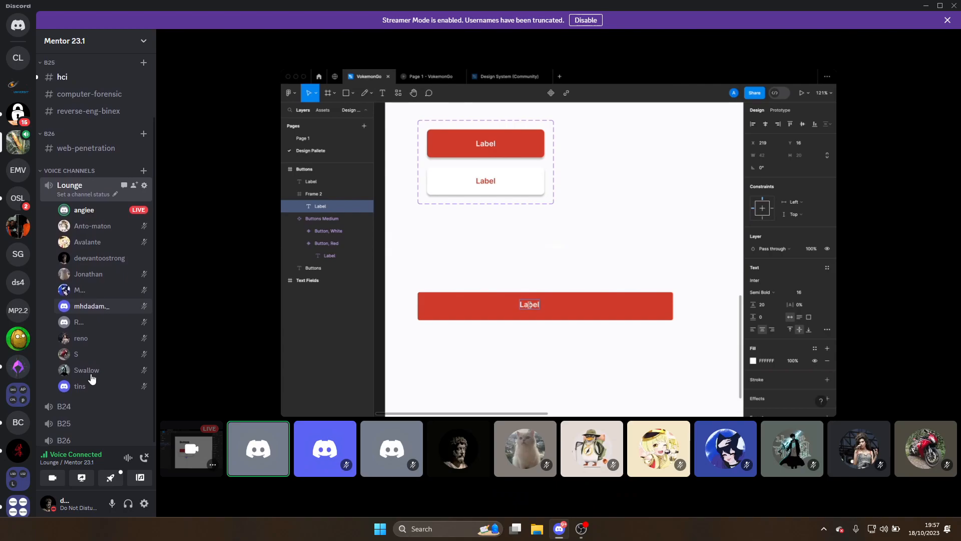
pyautogui.scroll(1, 92, 379)
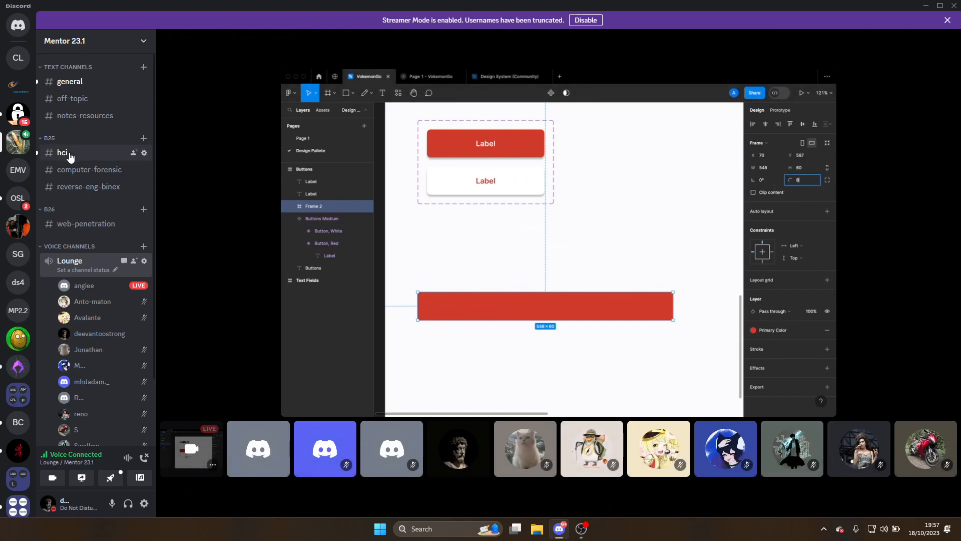
# Open #hci, enlarge and close the Pokémon homepage screenshot, then visit #general and return to #hci
pyautogui.click(62, 152)
pyautogui.click(400, 371)
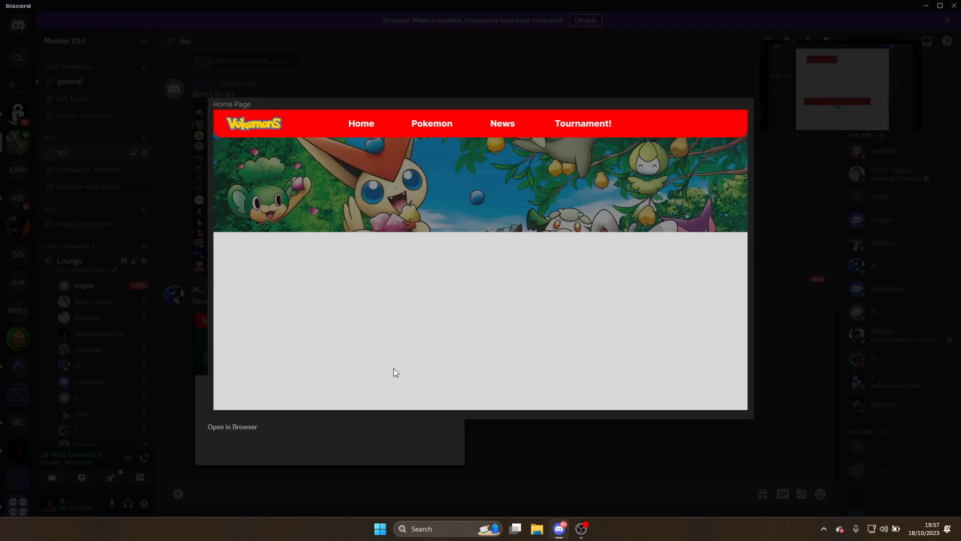
pyautogui.click(822, 299)
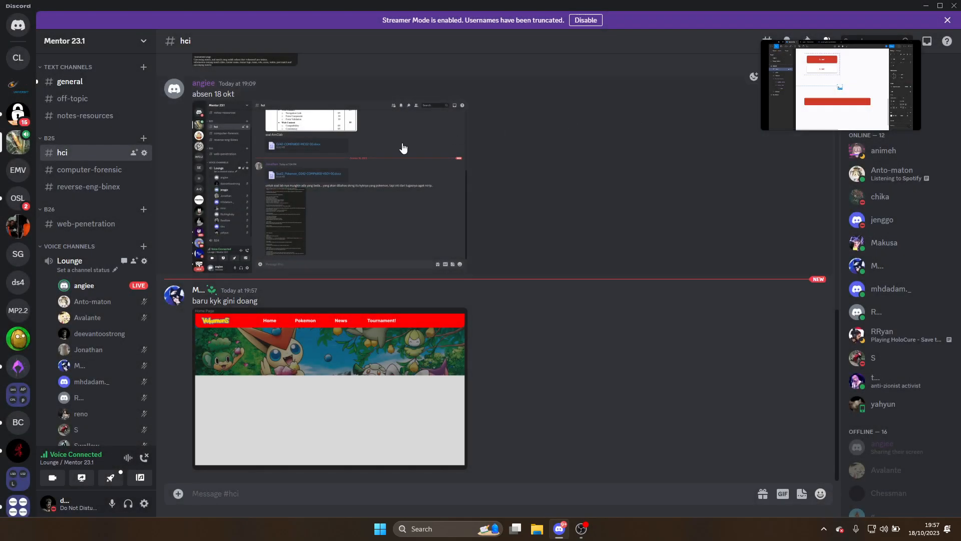
pyautogui.click(103, 82)
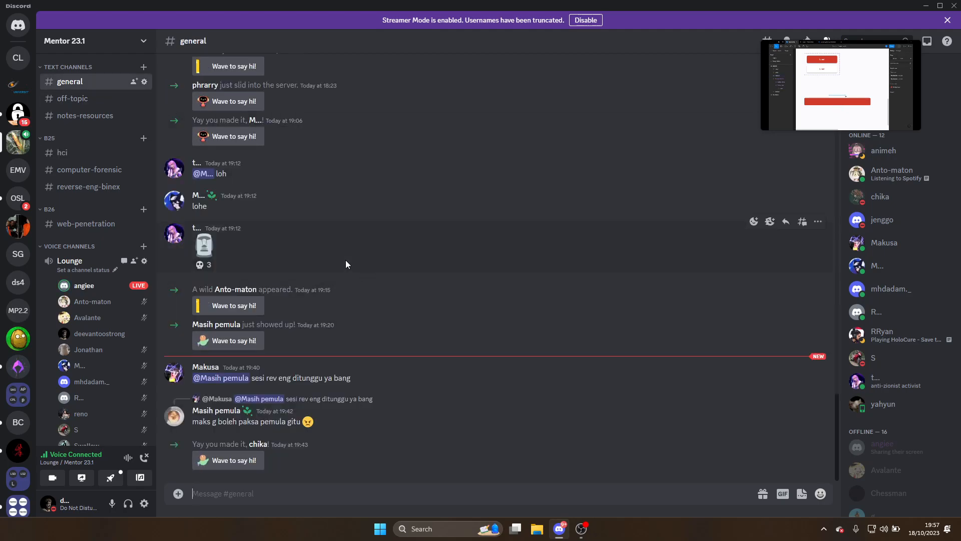
pyautogui.click(62, 152)
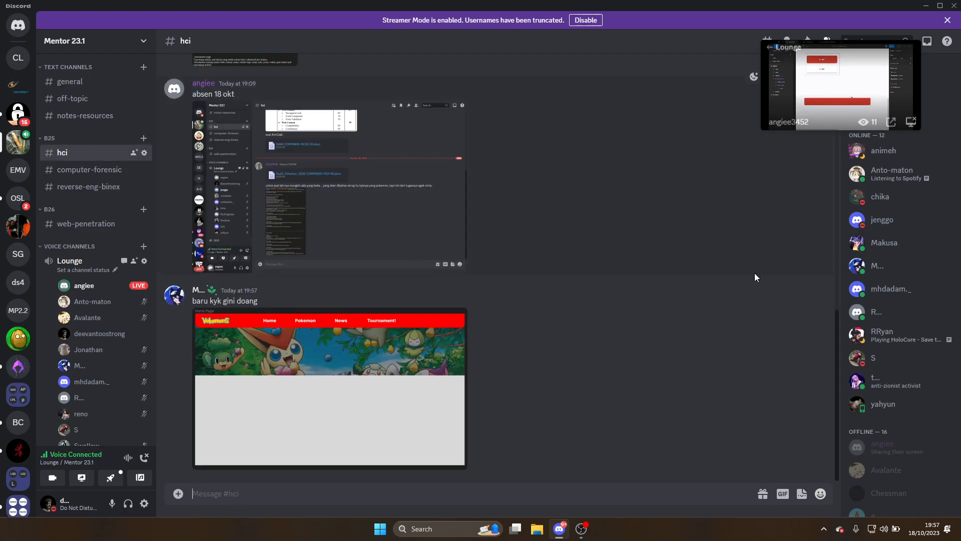
# Launch Google Chrome from the taskbar search
pyautogui.click(459, 536)
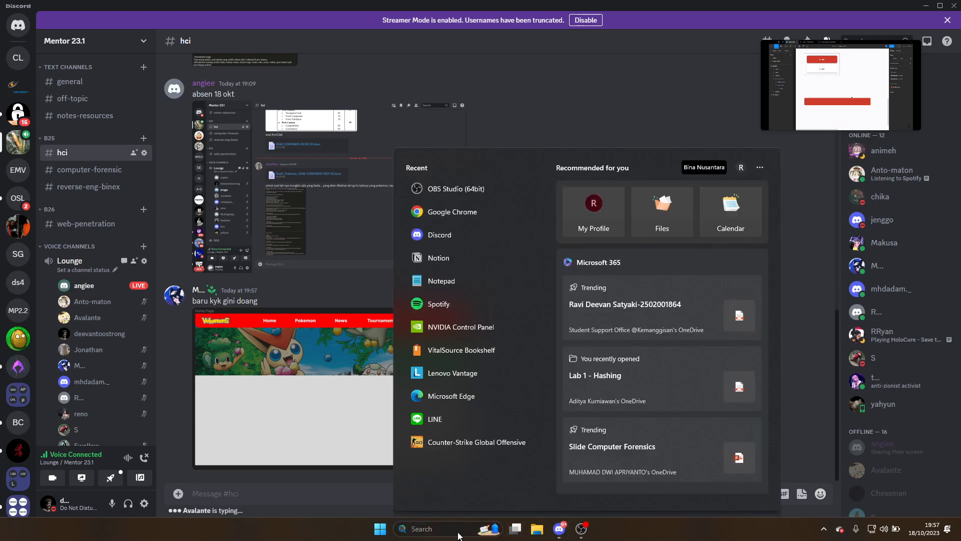
pyautogui.write('chrome')
pyautogui.press('Return')
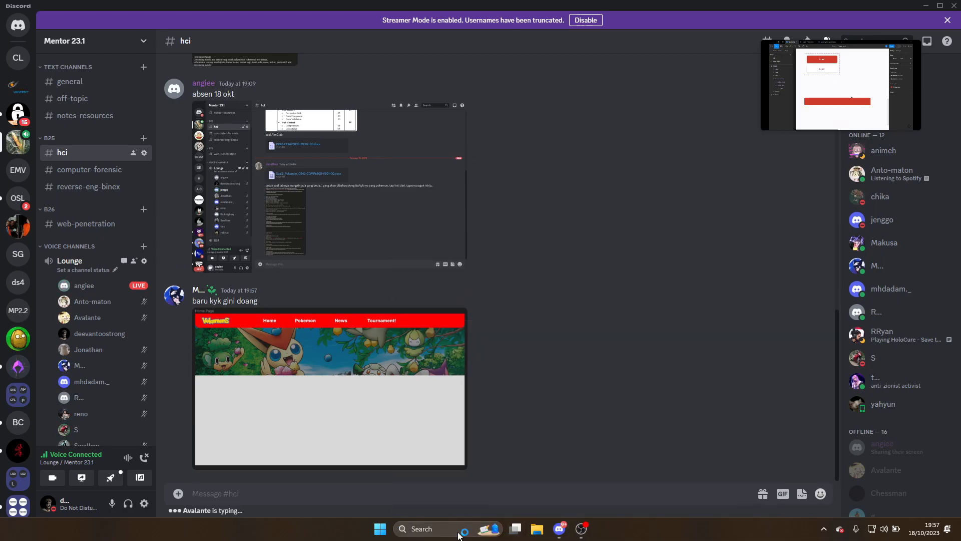
# Paste the Figma file link into the address bar and load it
pyautogui.write('can')
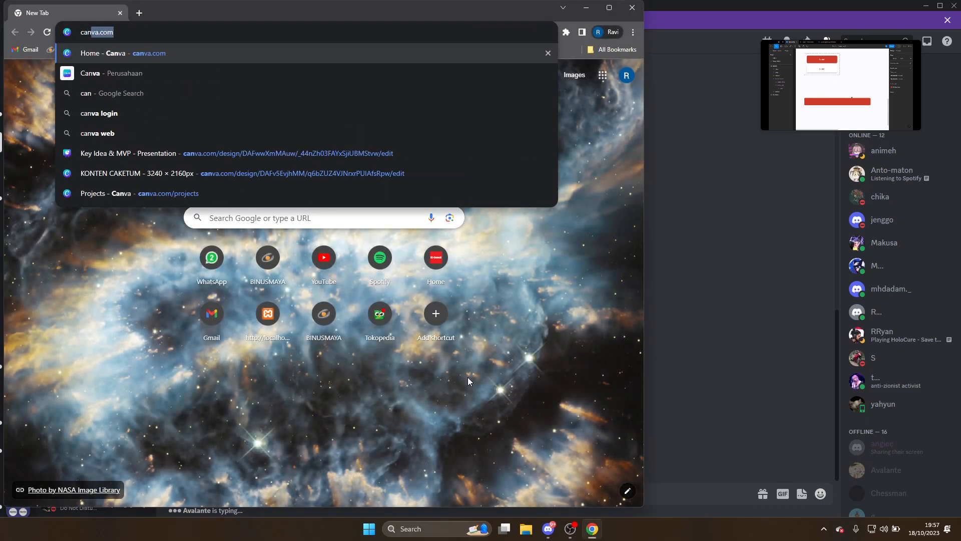
pyautogui.press('BackSpace')
pyautogui.press('BackSpace')
pyautogui.press('BackSpace')
pyautogui.press('BackSpace')
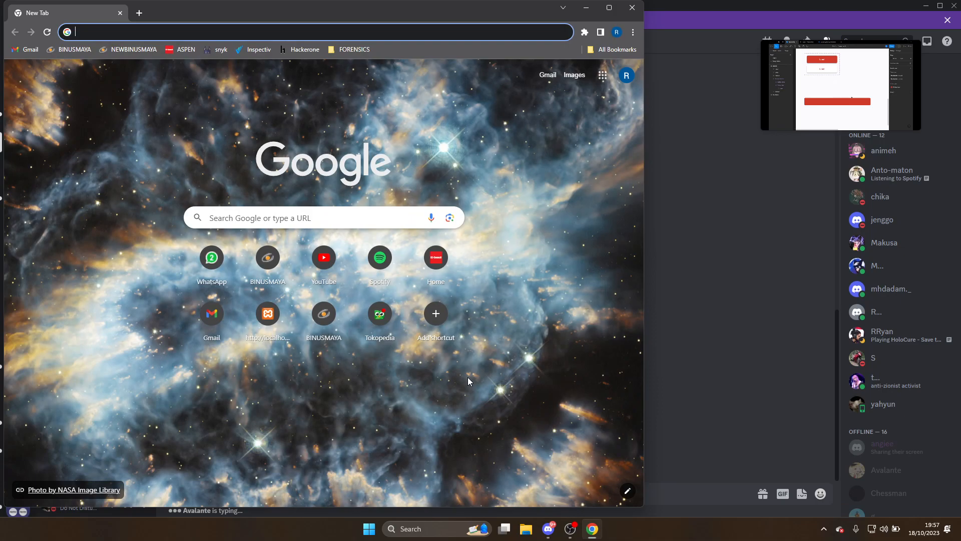
pyautogui.press('Return')
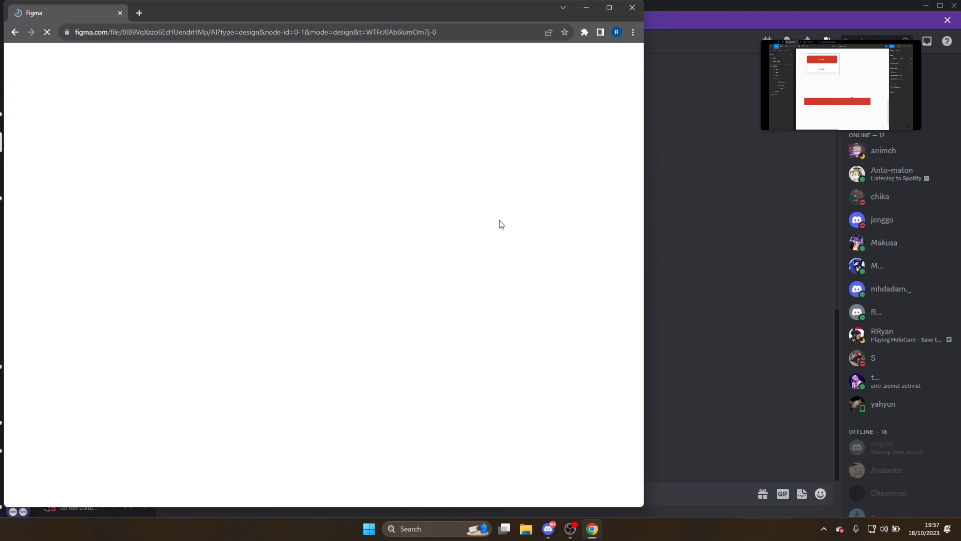
# Maximize Chrome and bring the GuideMe main page frame into view
pyautogui.click(605, 14)
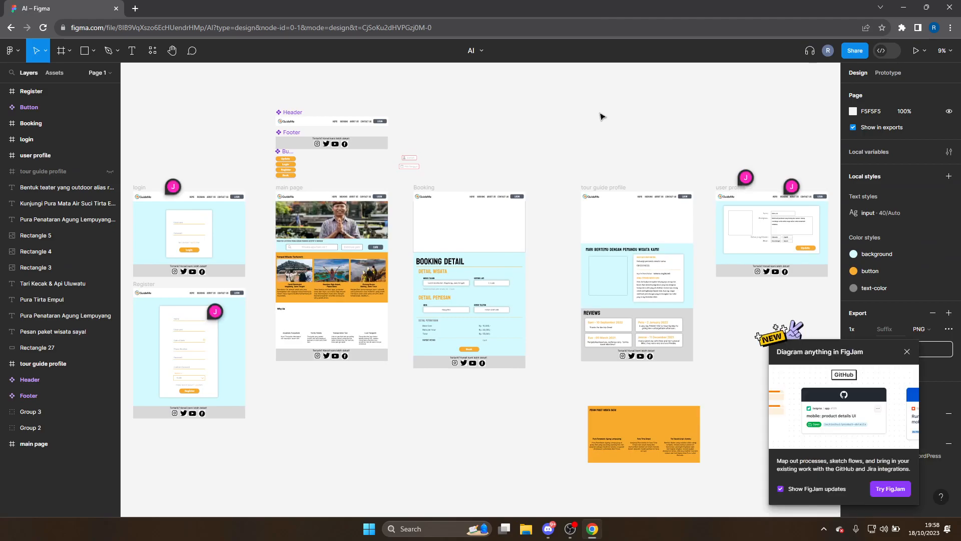
pyautogui.scroll(5, 403, 226)
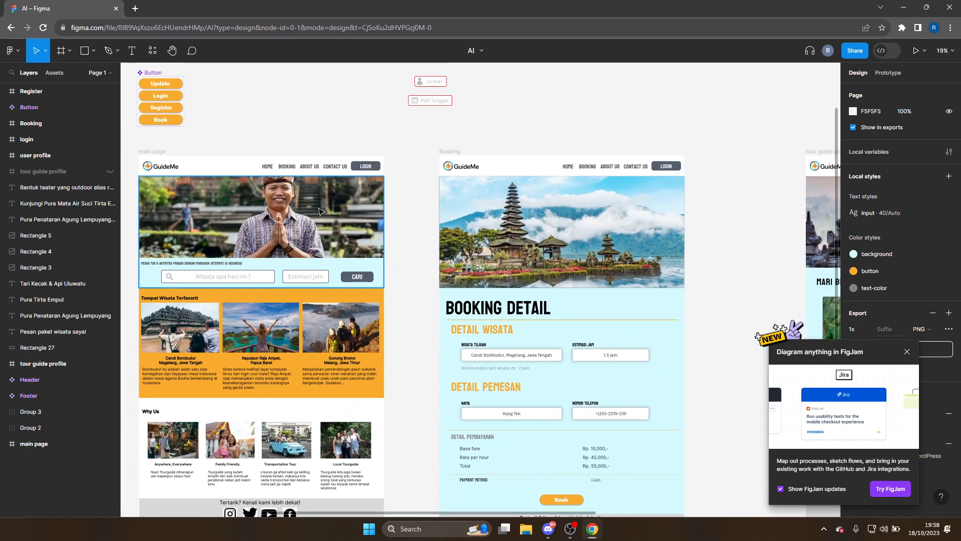
pyautogui.hscroll(-3, 264, 132)
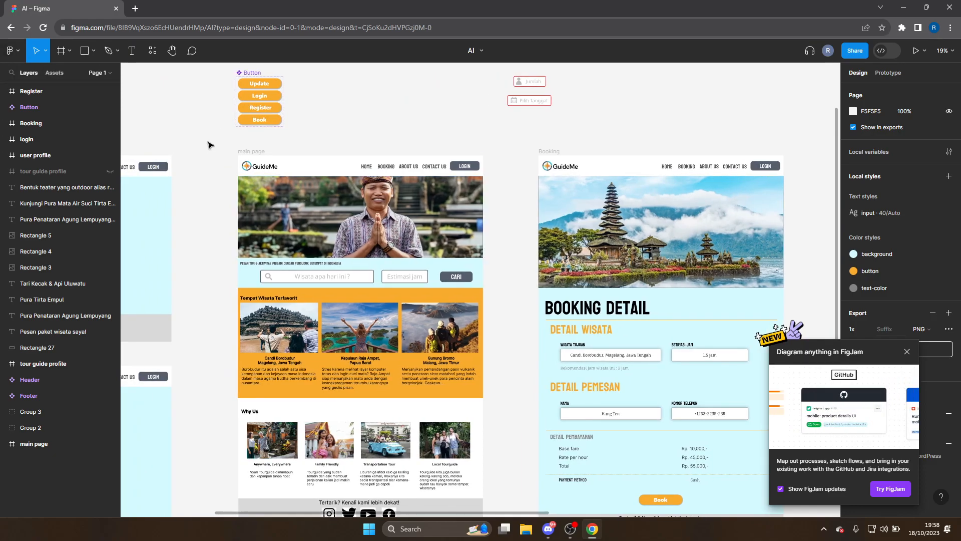
pyautogui.moveTo(208, 142); pyautogui.dragTo(514, 334)
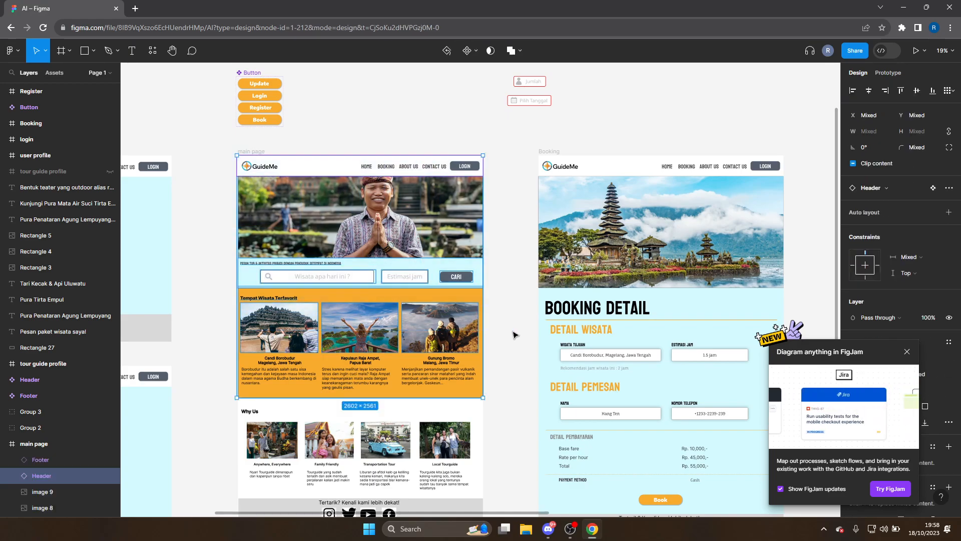
pyautogui.click(521, 262)
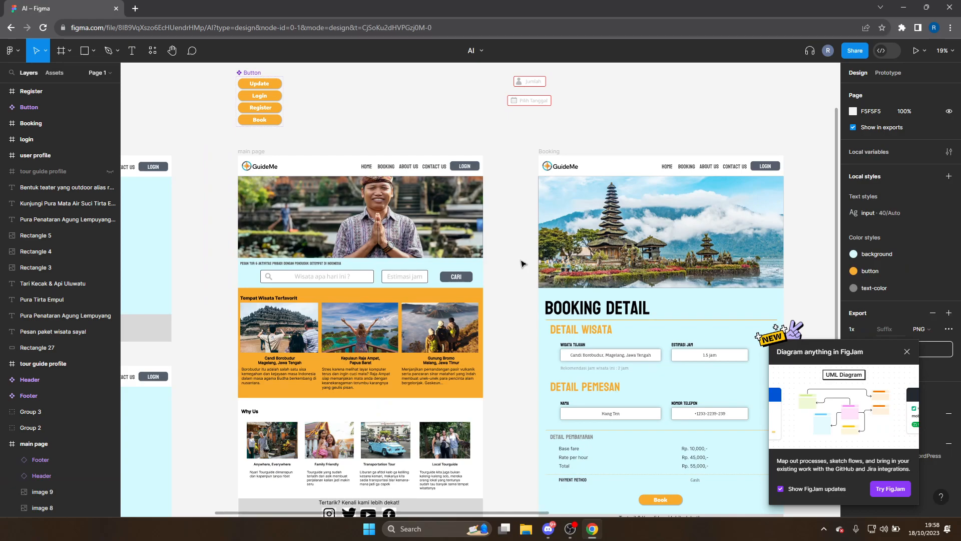
# Snip the main page design with Win+Shift+S and switch back to Discord
pyautogui.press('super+shift+s')
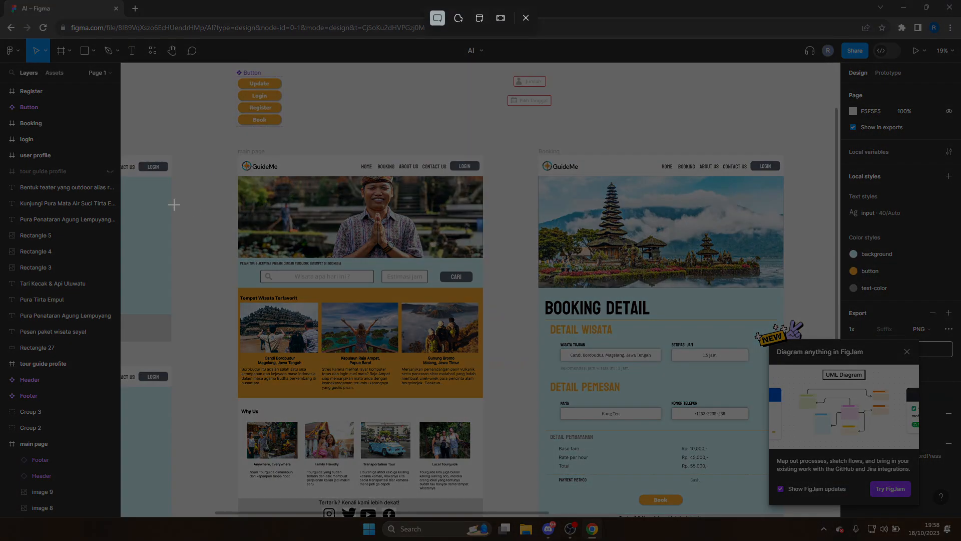
pyautogui.moveTo(238, 153); pyautogui.dragTo(485, 409)
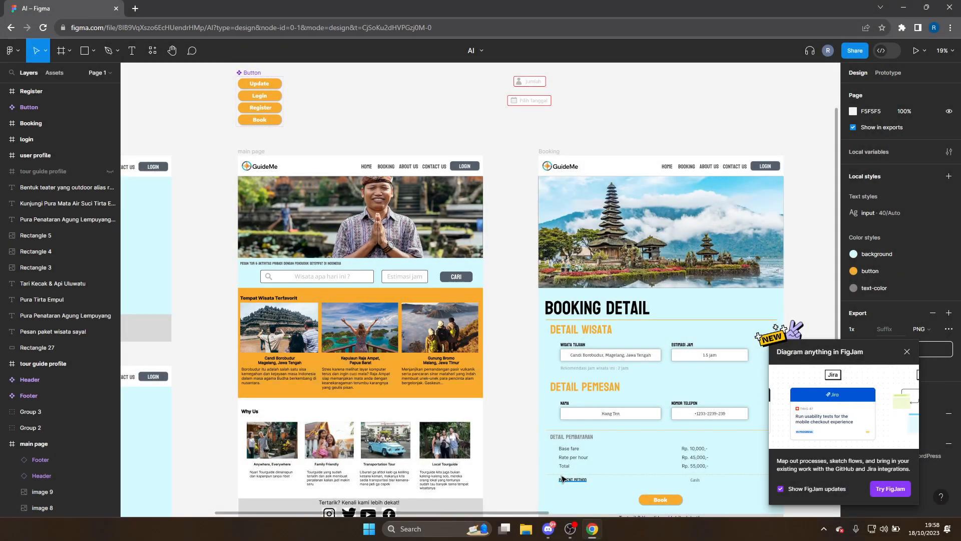
pyautogui.click(548, 529)
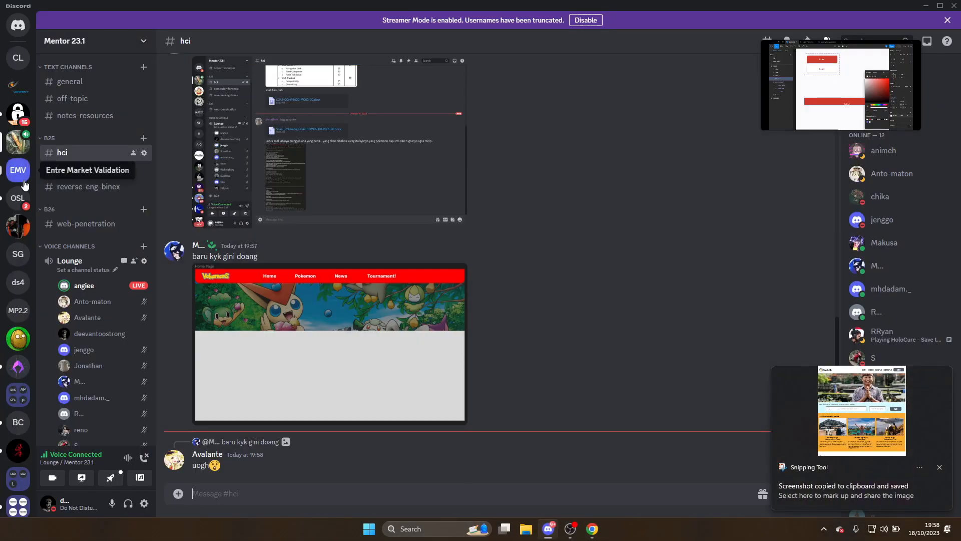
# Paste and send the GuideMe main page screenshot in another server's #general
pyautogui.click(22, 254)
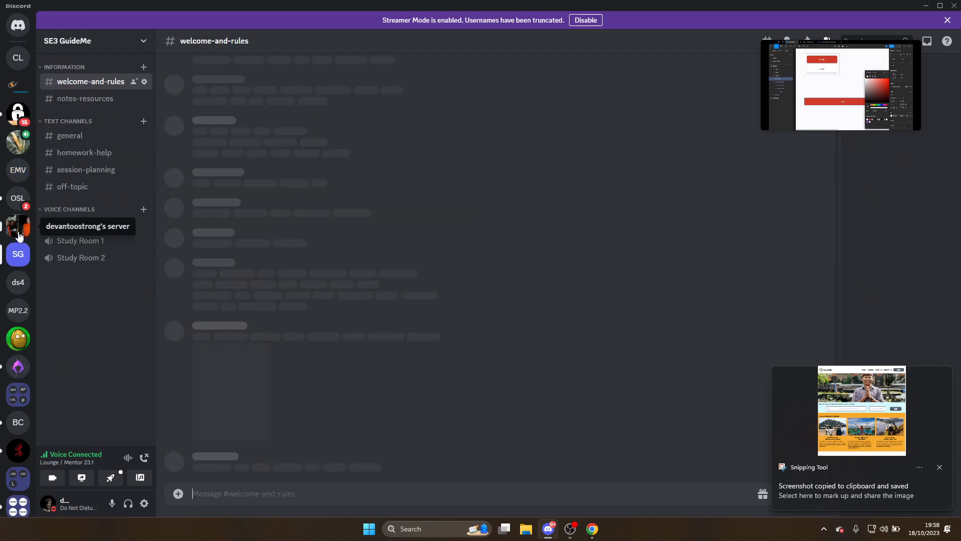
pyautogui.click(18, 226)
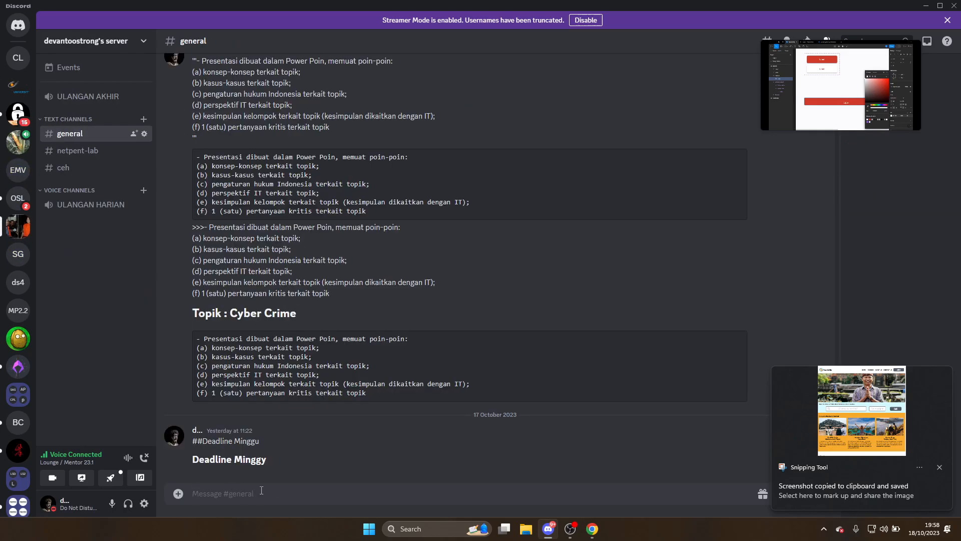
pyautogui.hotkey('ctrl', 'v')
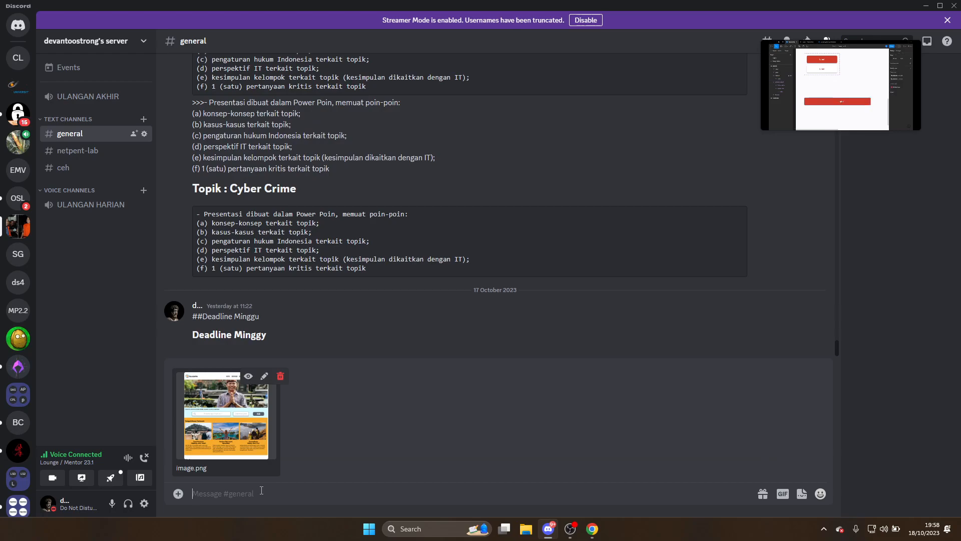
pyautogui.press('Return')
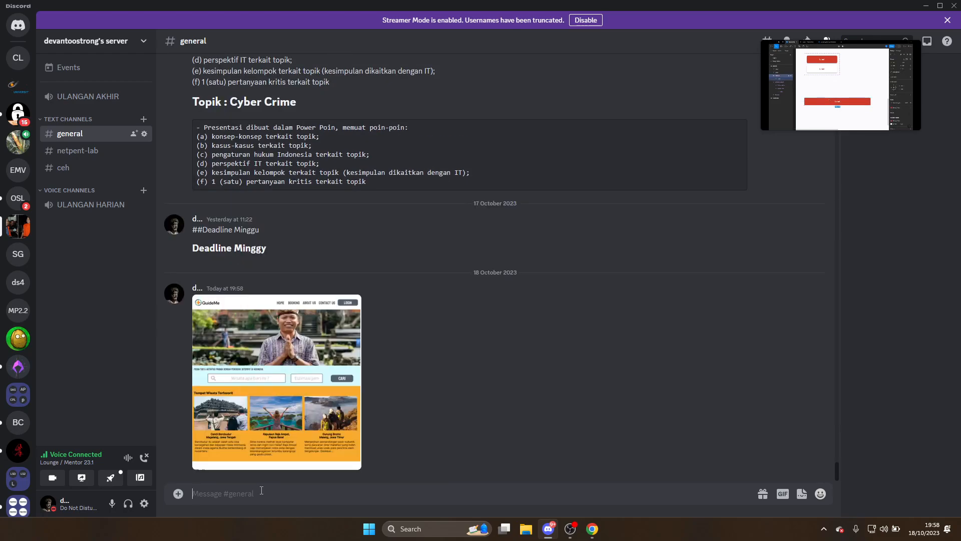
# Go through the Meta4sec and Courses servers back to Mentor 23.1 #hci
pyautogui.click(18, 120)
pyautogui.click(18, 144)
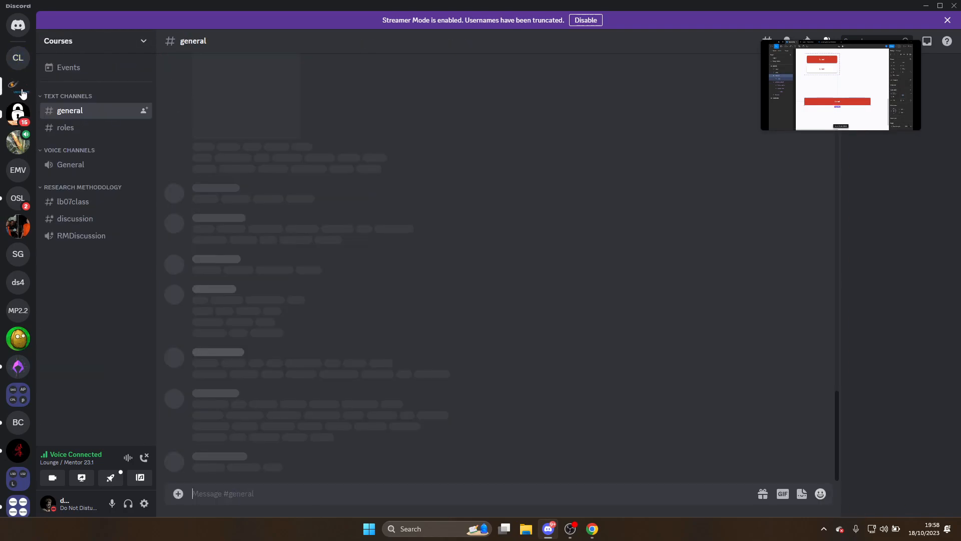
pyautogui.click(18, 144)
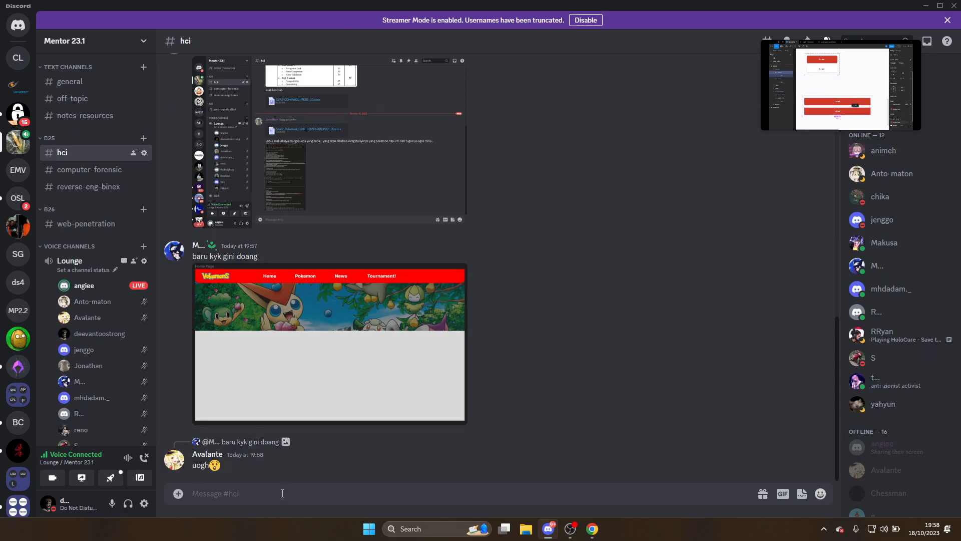
# Send the pasted GuideMe screenshot in #hci with the caption 'sama nih'
pyautogui.hotkey('ctrl', 'v')
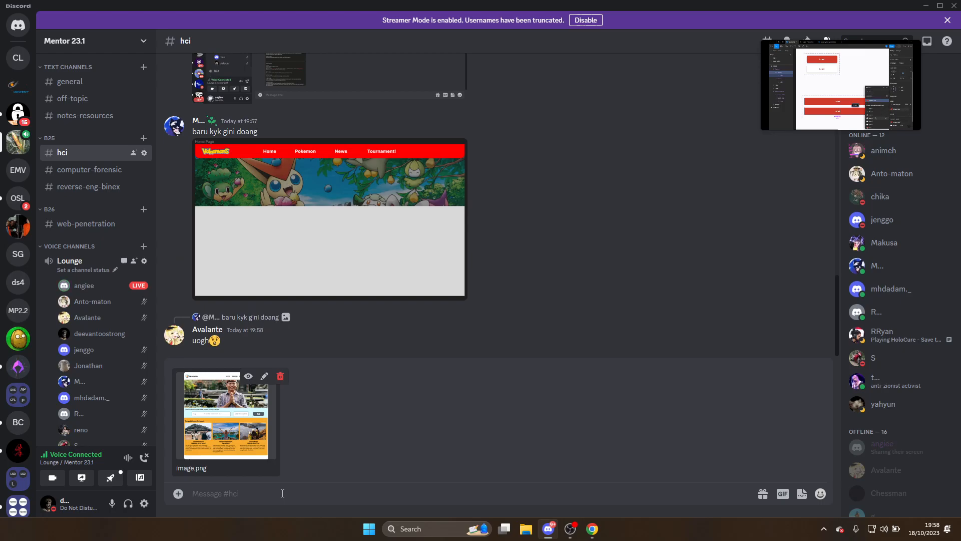
pyautogui.write('sama nih')
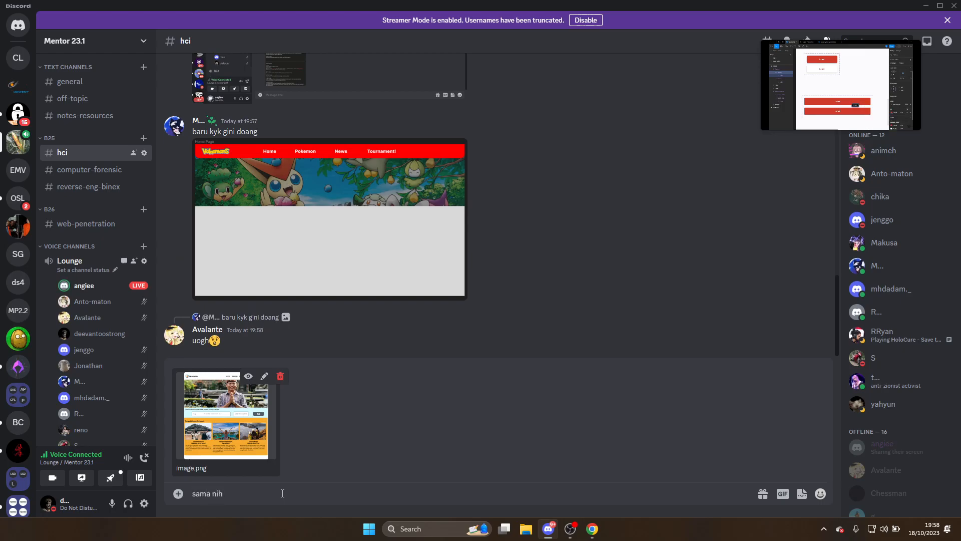
pyautogui.press('Return')
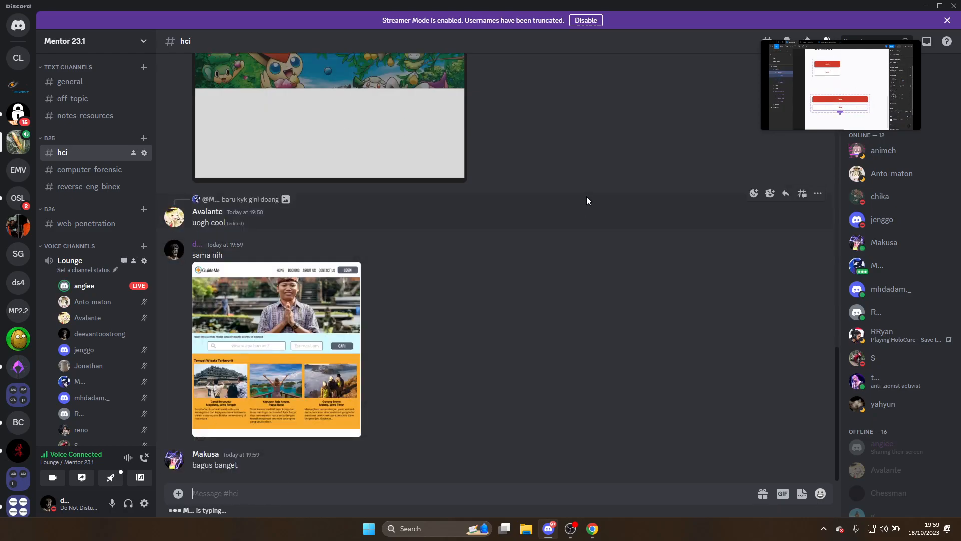
pyautogui.moveTo(780, 50)
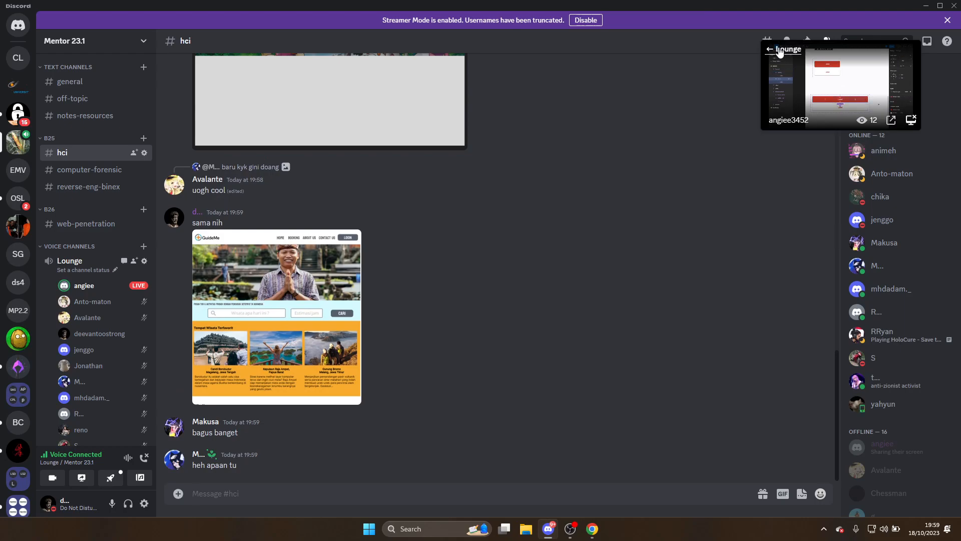
pyautogui.click(780, 50)
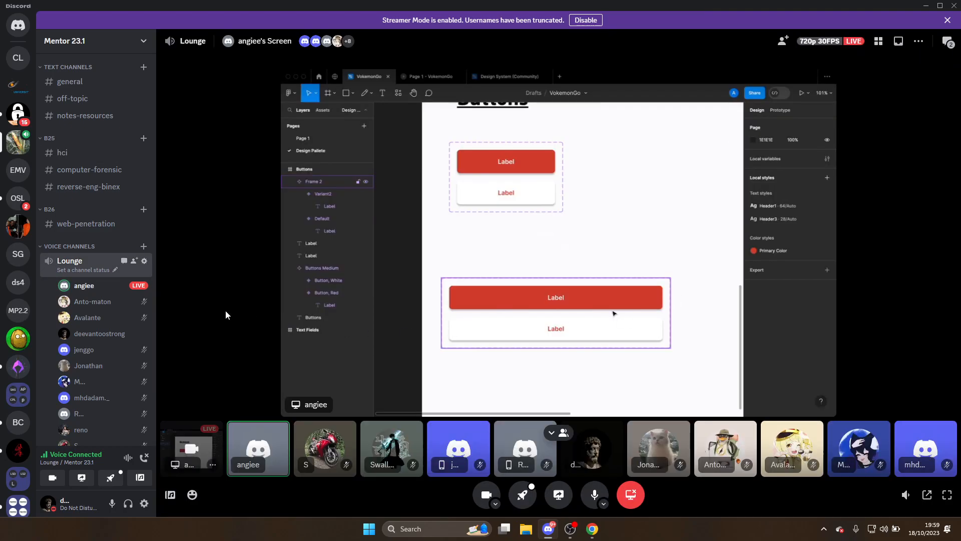
pyautogui.click(110, 153)
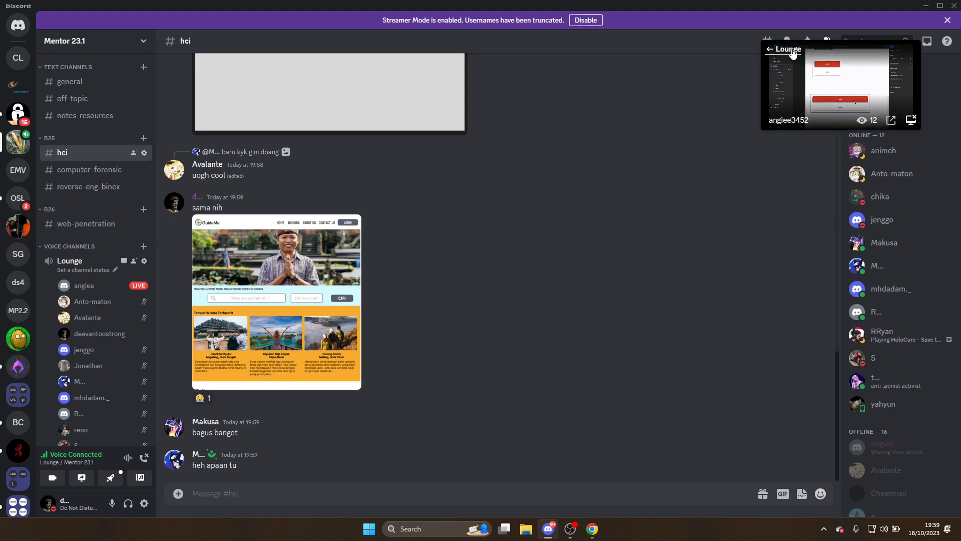
pyautogui.click(790, 49)
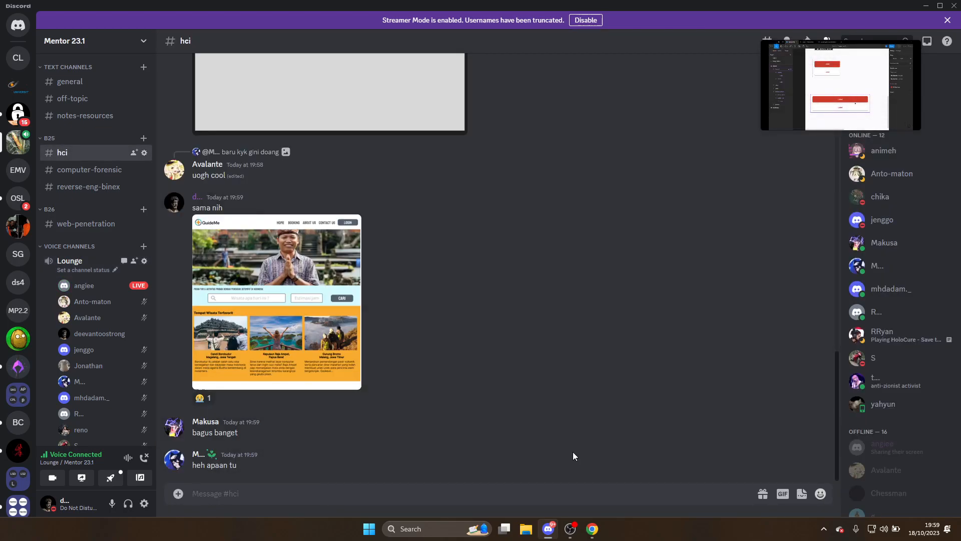
pyautogui.press('XF86AudioMicMute')
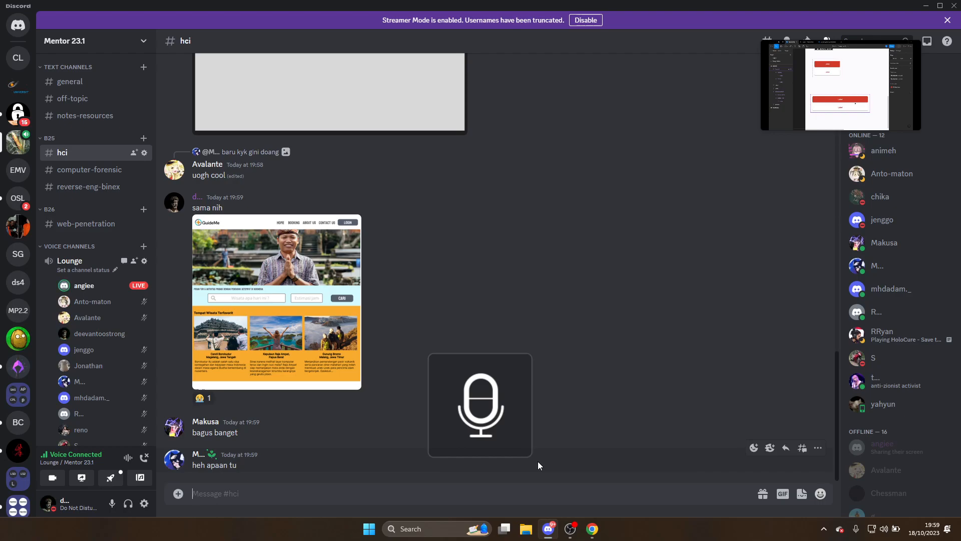
pyautogui.press('XF86AudioMicMute')
pyautogui.press('XF86AudioMicMute')
pyautogui.press('XF86AudioMicMute')
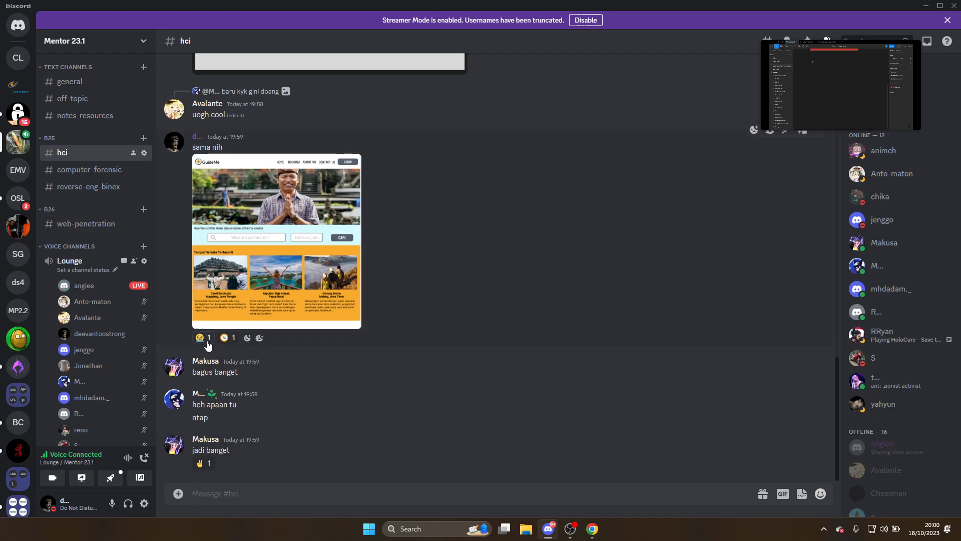
pyautogui.moveTo(206, 340)
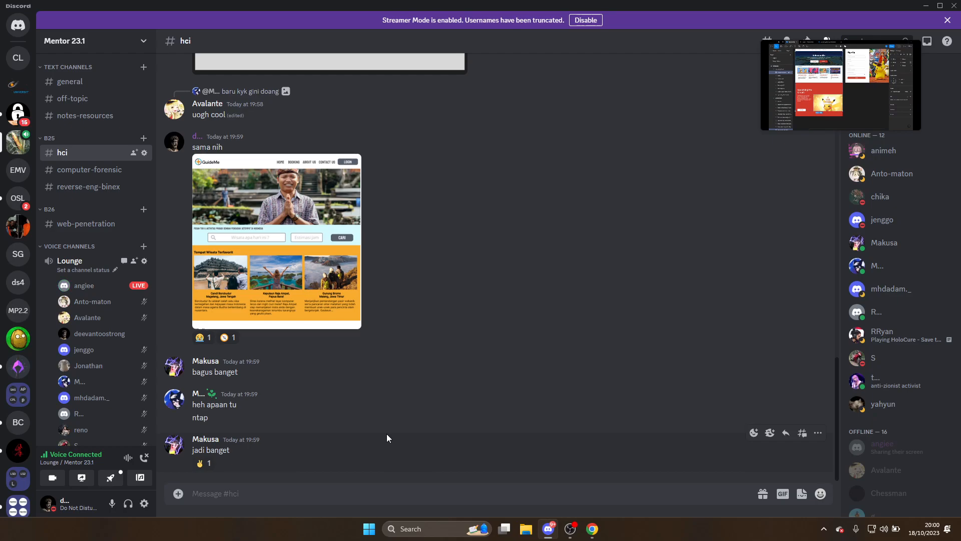
# Open the Lounge screen share and watch the streamer's Figma screen full screen
pyautogui.click(841, 85)
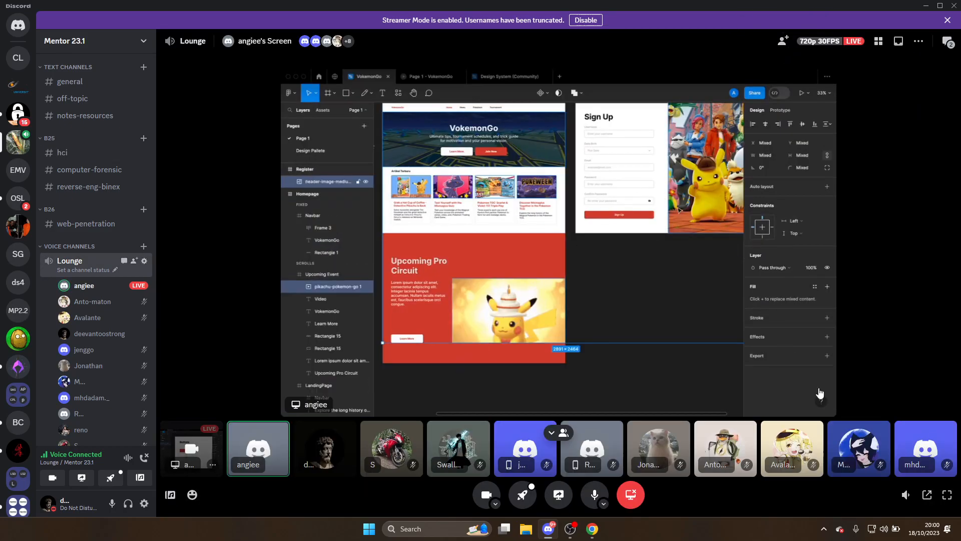
pyautogui.click(946, 507)
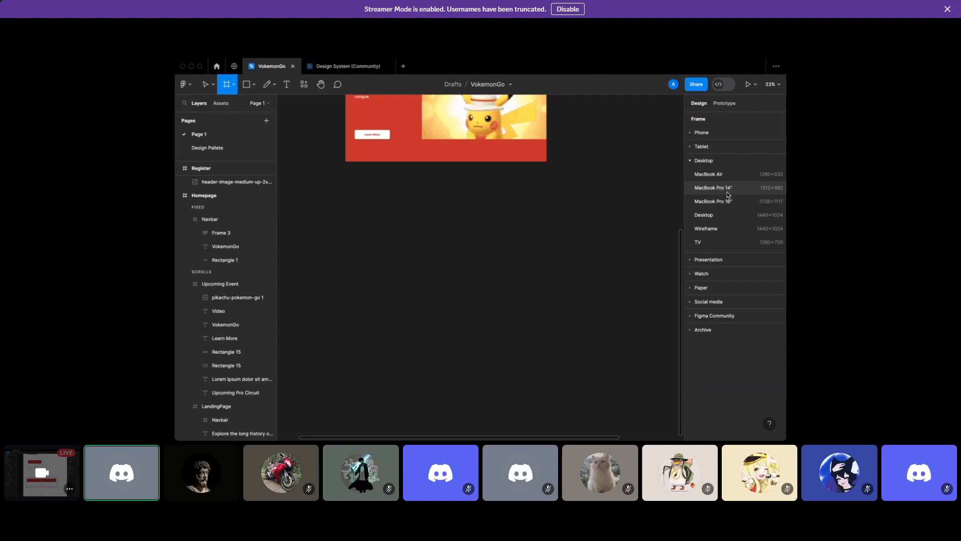
# Add a blank 1440×1024 Desktop frame to the canvas
pyautogui.click(717, 219)
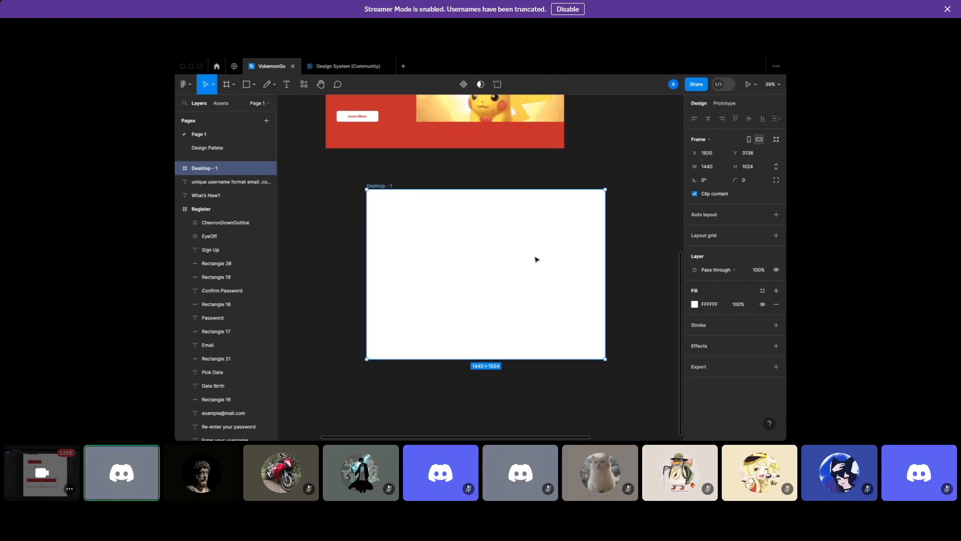
pyautogui.moveTo(655, 59)
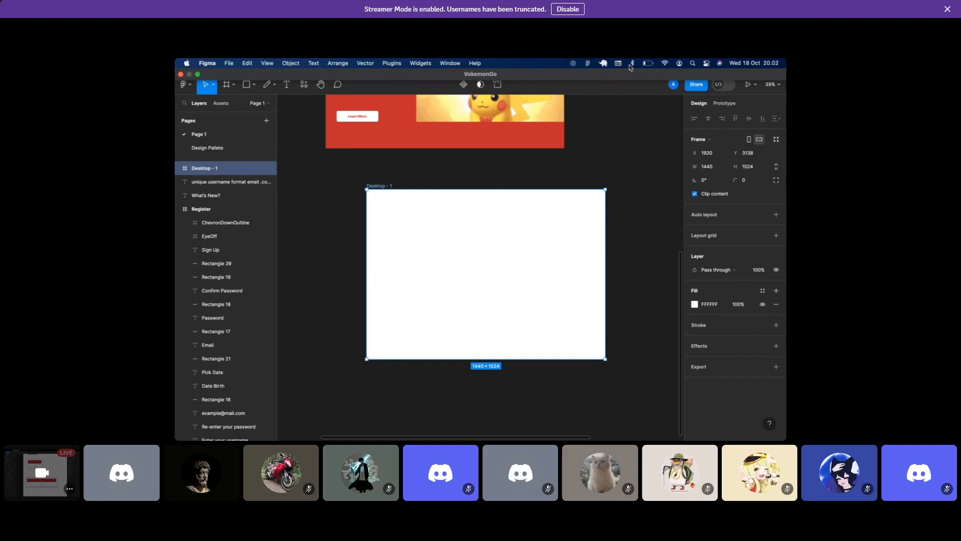
pyautogui.scroll(3, 566, 204)
pyautogui.click(549, 166)
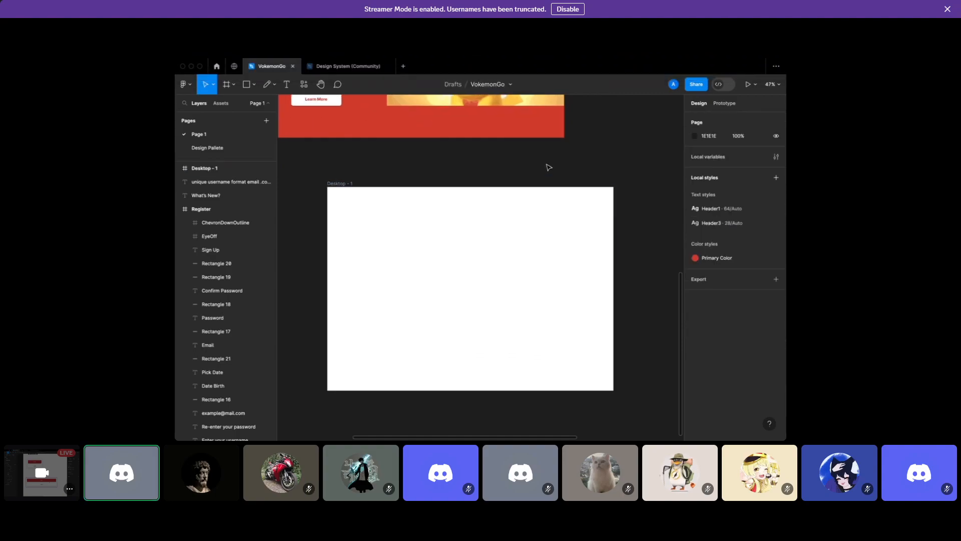
pyautogui.scroll(5, 549, 167)
pyautogui.scroll(-5, 547, 166)
# Move the Homepage frame down and to the left beside the new frame
pyautogui.moveTo(452, 108); pyautogui.dragTo(327, 321)
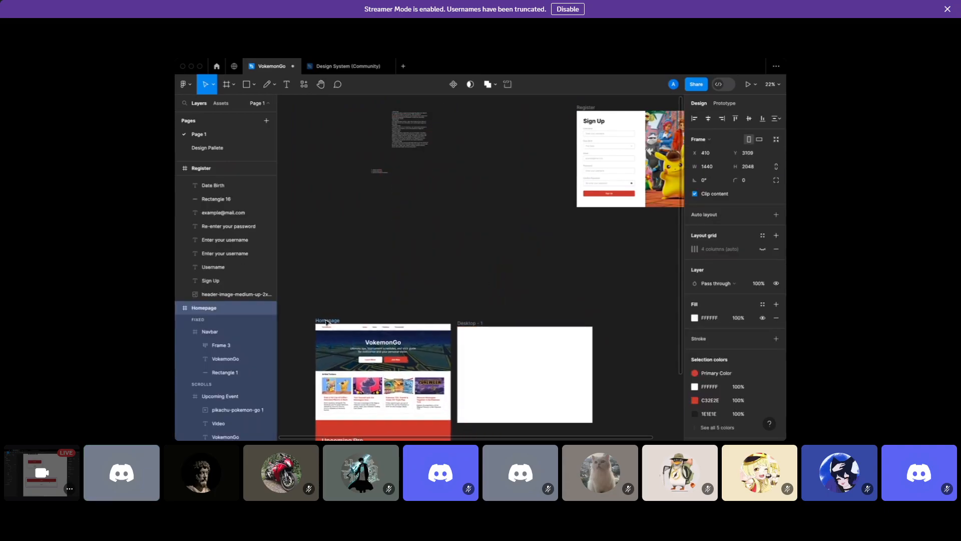
pyautogui.scroll(2, 328, 323)
pyautogui.scroll(-2, 325, 319)
pyautogui.scroll(5, 325, 319)
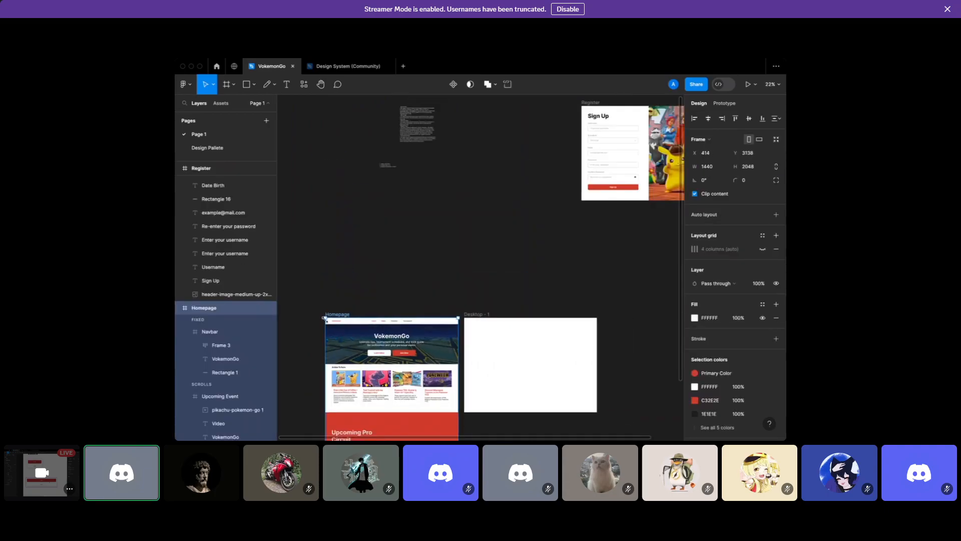
pyautogui.scroll(6, 431, 199)
pyautogui.scroll(6, 431, 198)
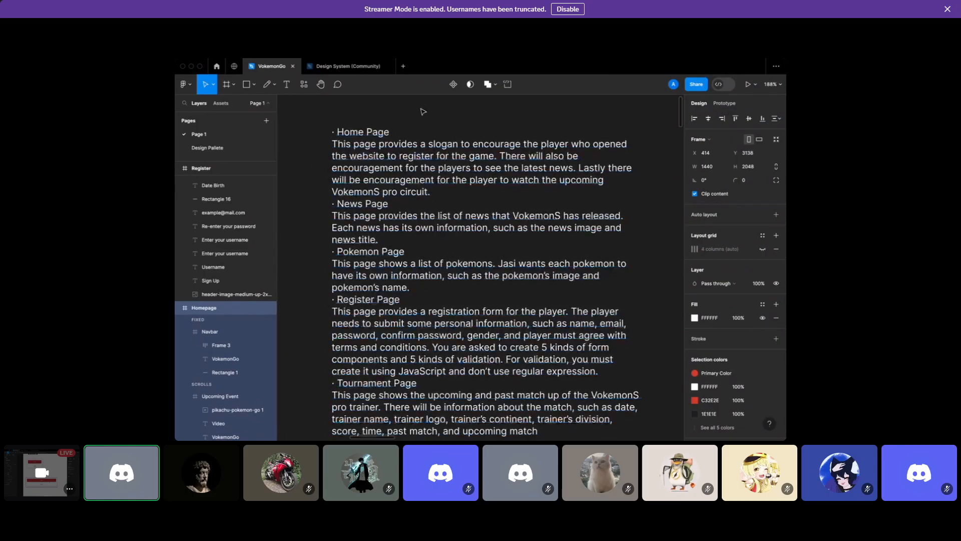
# Look over the project-brief notes text, including the Register Page line, then deselect it
pyautogui.doubleClick(362, 131)
pyautogui.tripleClick(374, 299)
pyautogui.click(432, 291)
pyautogui.scroll(-8, 432, 290)
pyautogui.press('Escape')
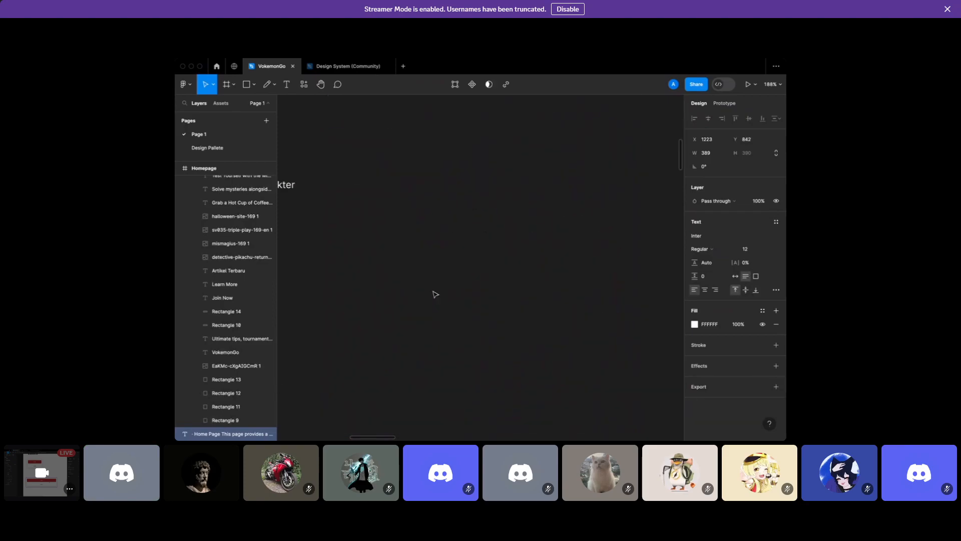
pyautogui.click(435, 294)
pyautogui.scroll(-3, 435, 294)
pyautogui.scroll(-10, 435, 294)
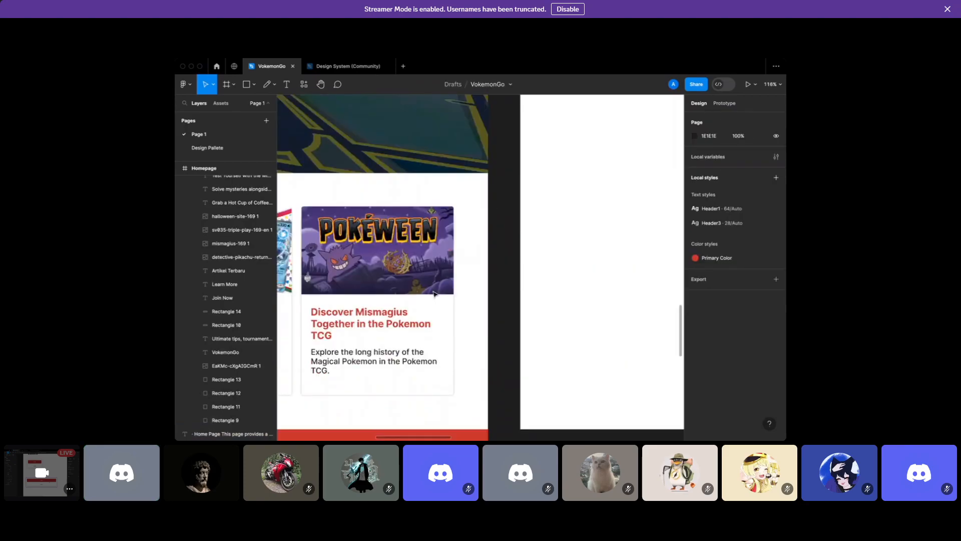
pyautogui.scroll(5, 434, 294)
pyautogui.hscroll(5, 391, 255)
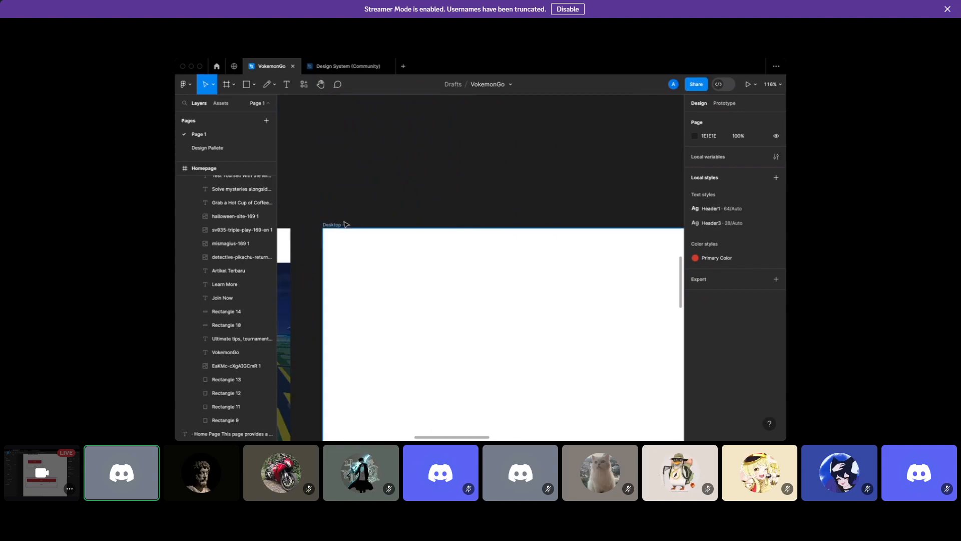
# Rename the blank Desktop - 1 frame to Homepage
pyautogui.click(345, 224)
pyautogui.write('Go')
pyautogui.press('BackSpace')
pyautogui.press('BackSpace')
pyautogui.write('Homepage')
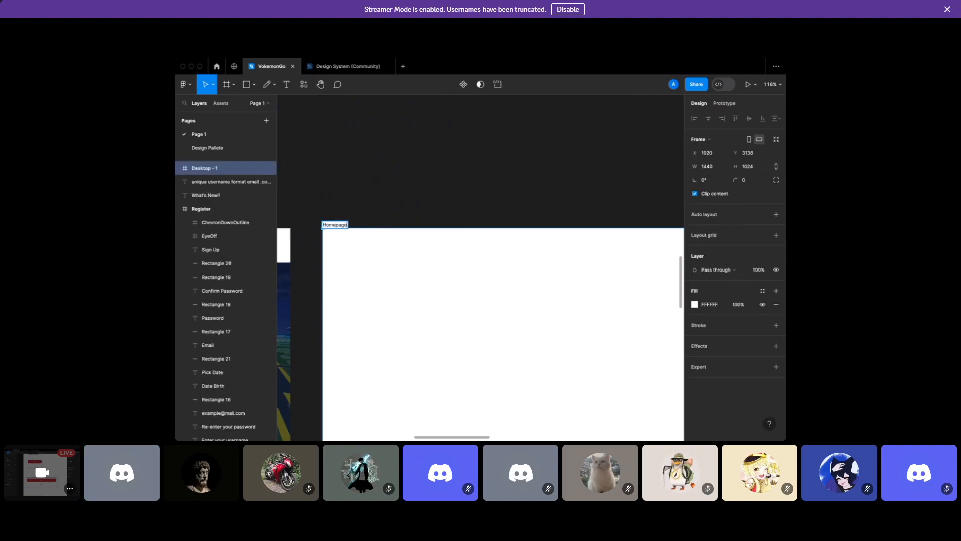
pyautogui.press('Return')
pyautogui.scroll(-2, 387, 235)
pyautogui.hscroll(-5, 387, 236)
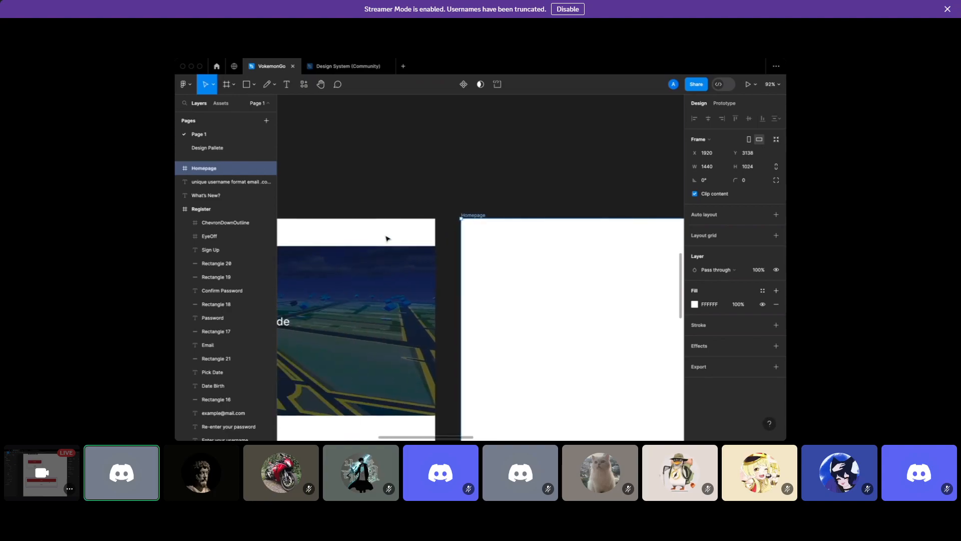
pyautogui.hscroll(5, 457, 233)
pyautogui.scroll(-2, 459, 235)
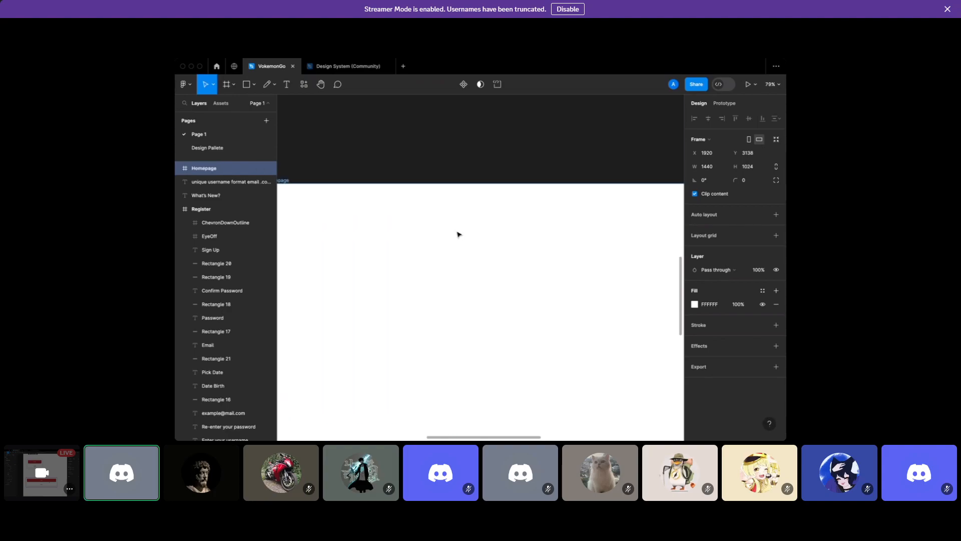
pyautogui.scroll(-2, 458, 235)
pyautogui.scroll(2, 459, 235)
pyautogui.hscroll(-1, 459, 234)
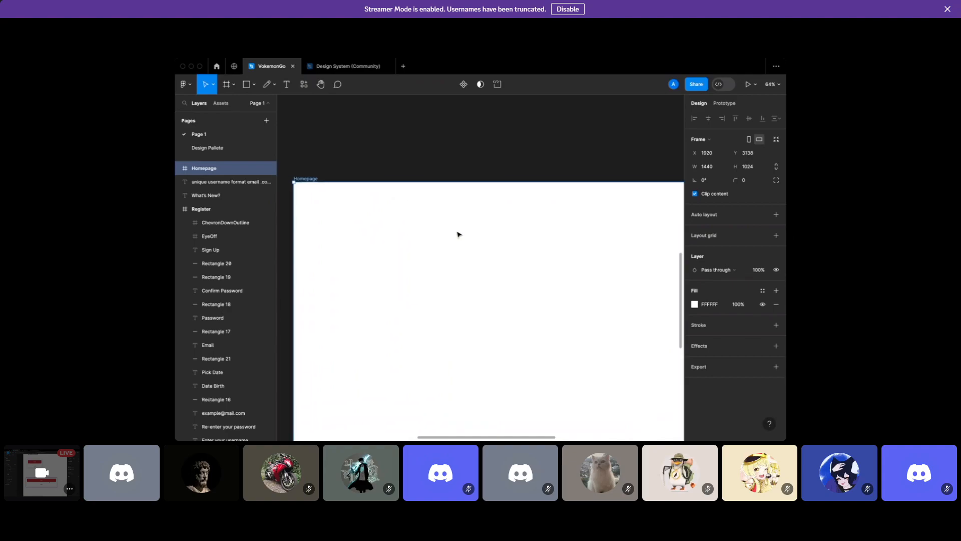
pyautogui.scroll(-1, 459, 234)
# Draw a 1440×70 frame across the top of the Homepage frame
pyautogui.click(431, 155)
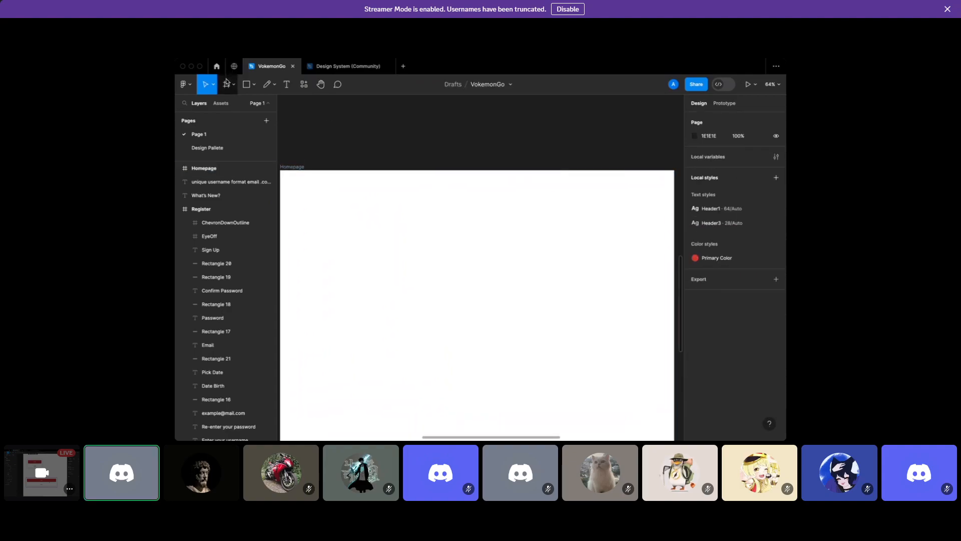
pyautogui.click(226, 84)
pyautogui.scroll(-1, 328, 158)
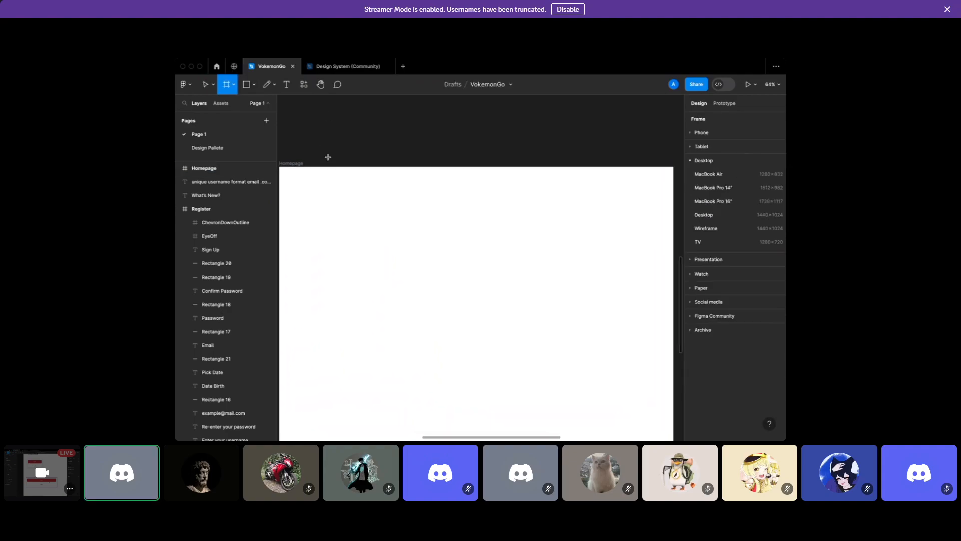
pyautogui.moveTo(280, 168)
pyautogui.mouseDown()
pyautogui.moveTo(659, 188)
pyautogui.moveTo(591, 198)
pyautogui.moveTo(592, 189)
pyautogui.mouseUp()
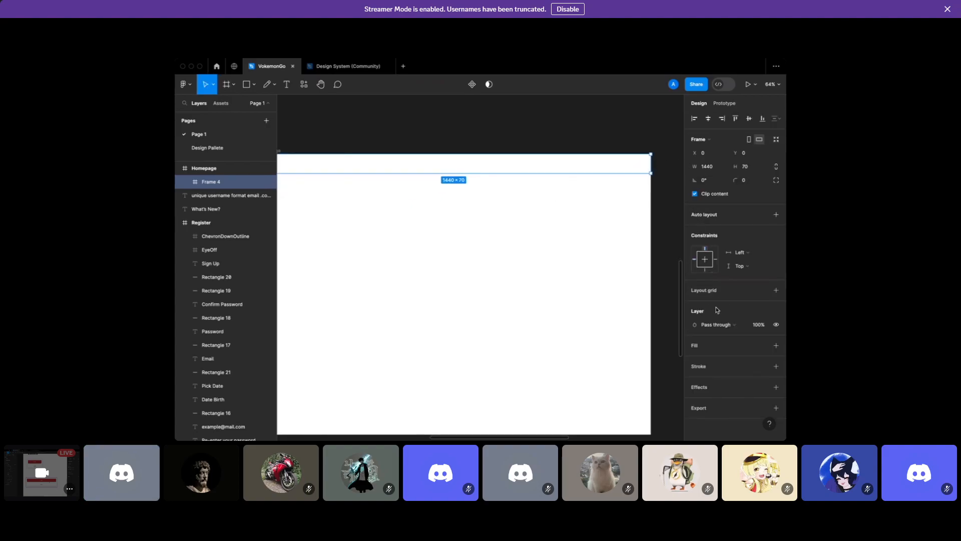
# Add a drop shadow to the top bar frame and move it lower
pyautogui.click(700, 388)
pyautogui.hscroll(-3, 563, 200)
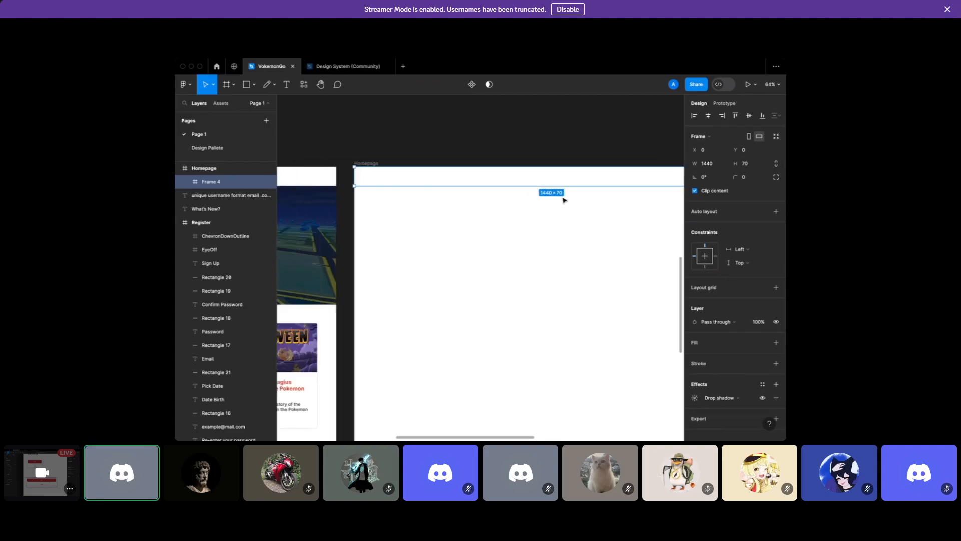
pyautogui.click(538, 210)
pyautogui.click(512, 179)
pyautogui.moveTo(491, 179); pyautogui.dragTo(494, 210)
pyautogui.scroll(2, 491, 253)
pyautogui.scroll(3, 479, 252)
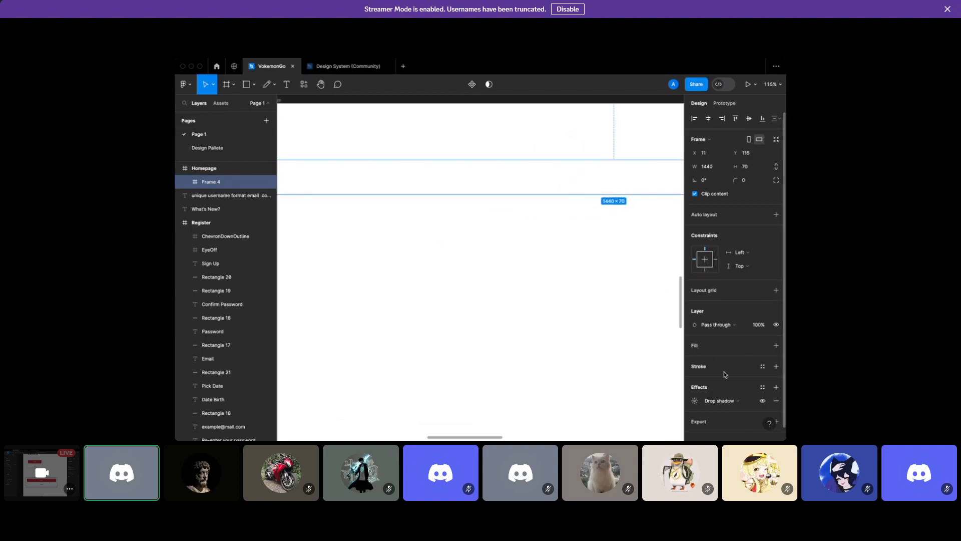
# Reposition the Frame 4 top bar toward the top of the Homepage frame
pyautogui.click(695, 401)
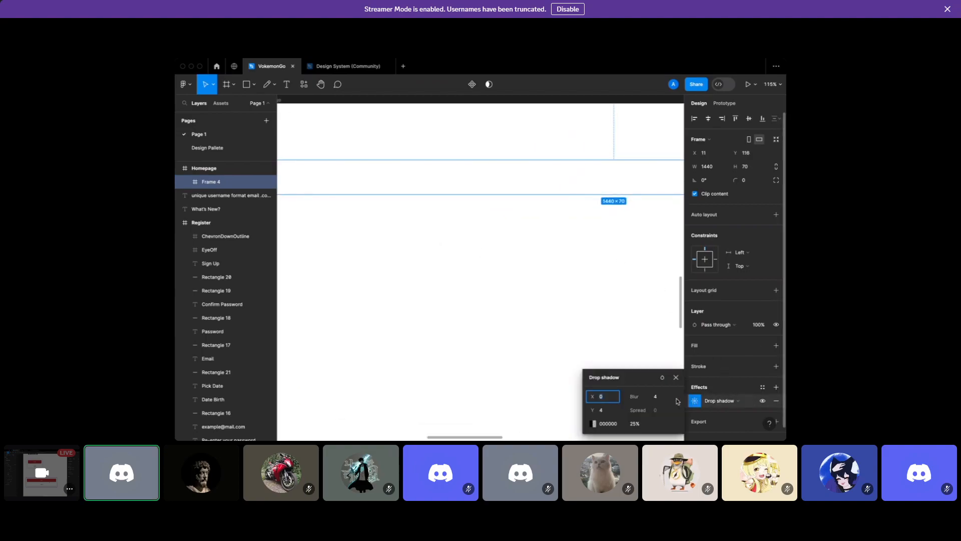
pyautogui.click(606, 281)
pyautogui.scroll(-2, 605, 281)
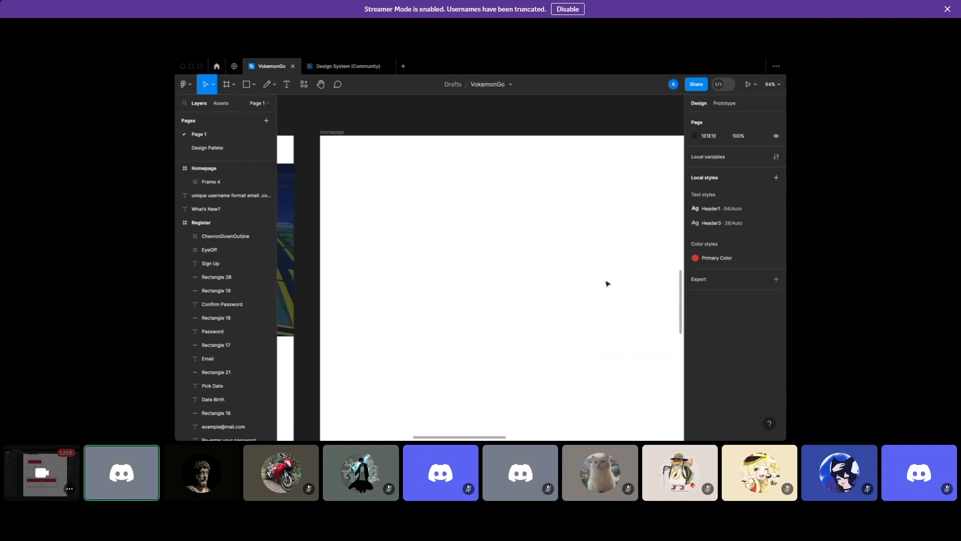
pyautogui.click(584, 208)
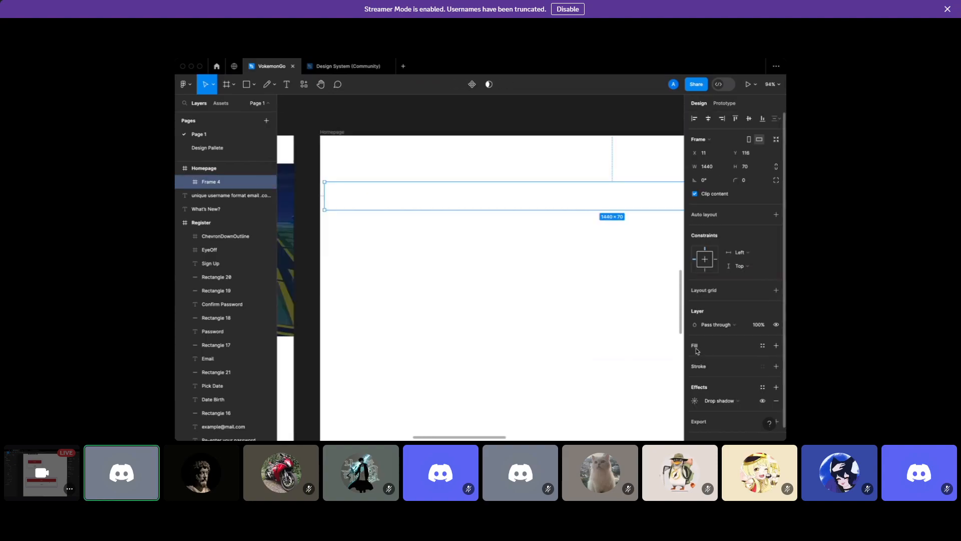
pyautogui.click(608, 212)
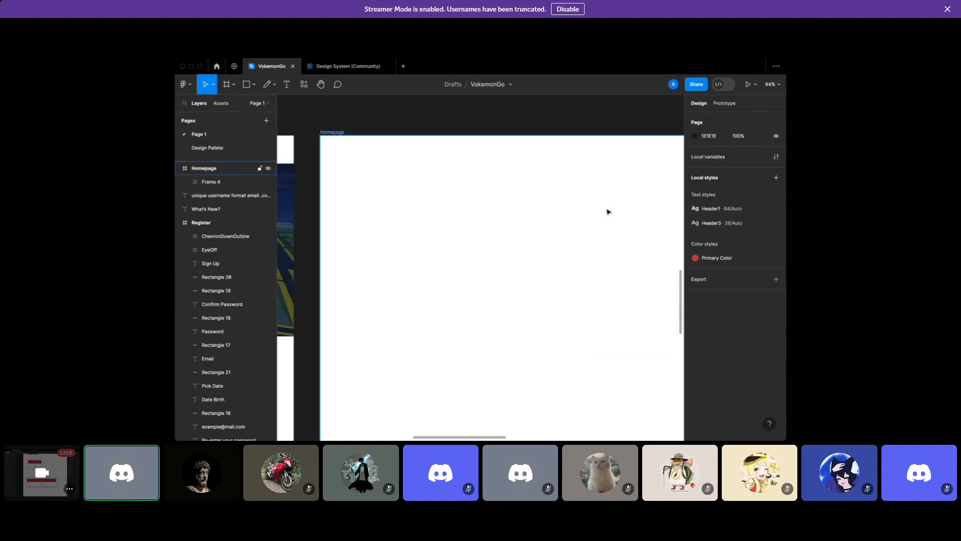
pyautogui.click(227, 178)
pyautogui.moveTo(495, 172); pyautogui.dragTo(497, 159)
# Give the top bar a white FFFFFF fill
pyautogui.click(700, 349)
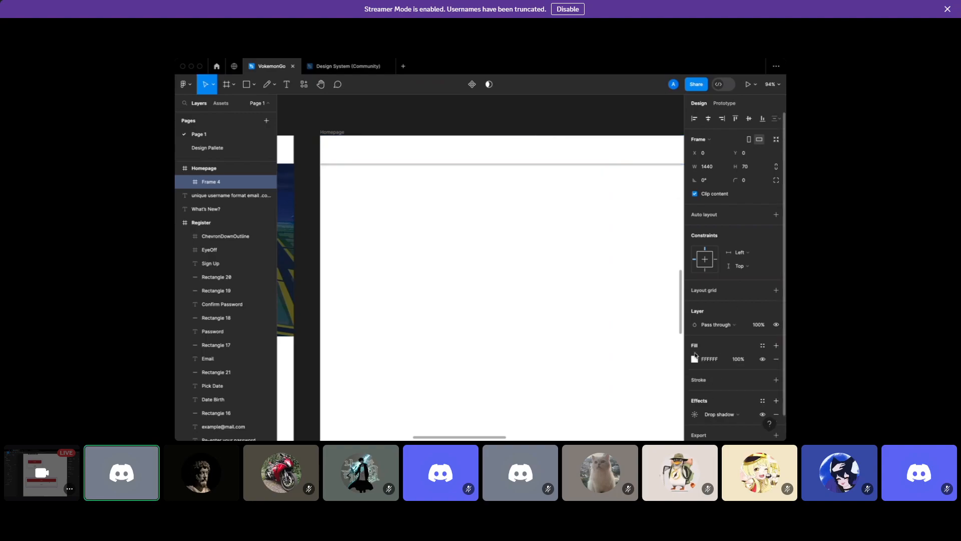
pyautogui.click(629, 291)
pyautogui.hscroll(2, 628, 290)
pyautogui.scroll(-2, 629, 290)
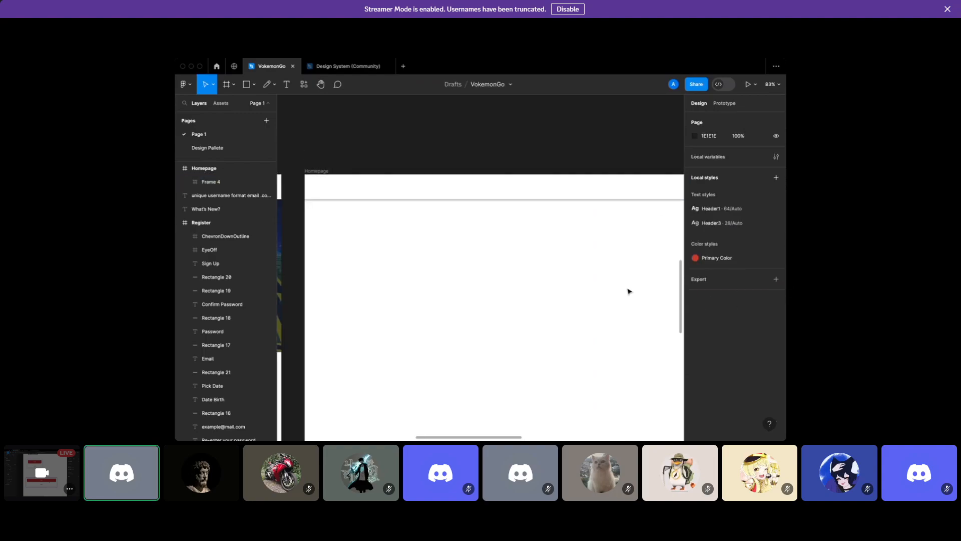
pyautogui.hscroll(1, 571, 189)
pyautogui.click(566, 188)
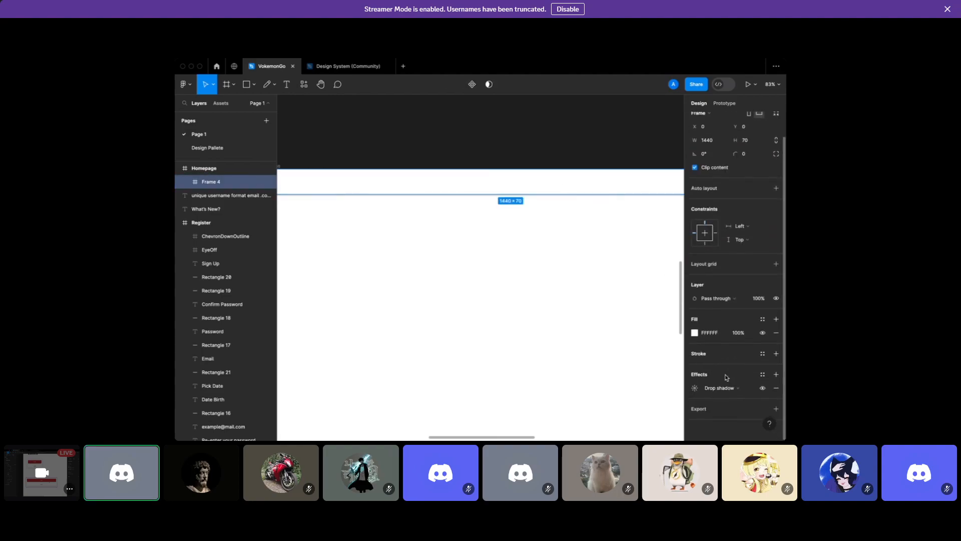
# Review the drop shadow settings and the bar's height value
pyautogui.click(695, 388)
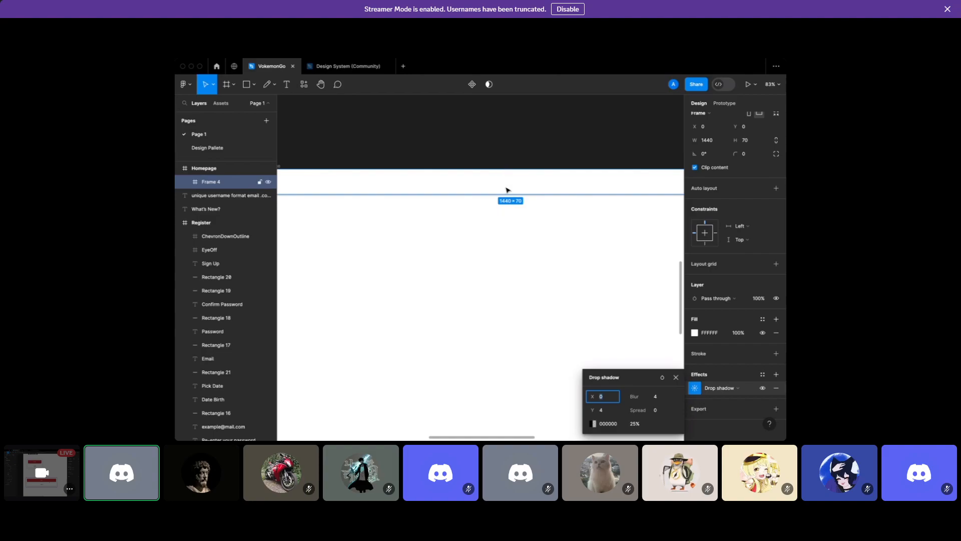
pyautogui.scroll(3, 507, 188)
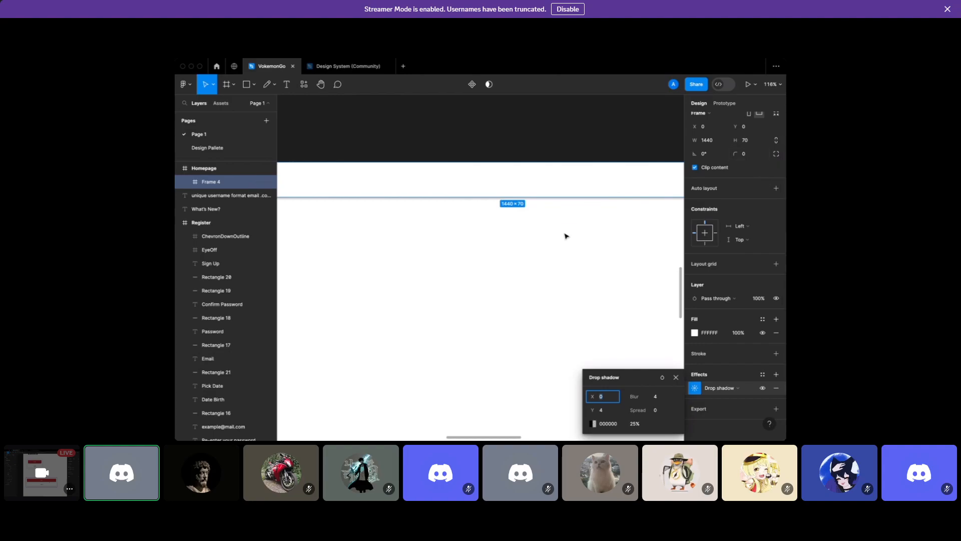
pyautogui.click(748, 142)
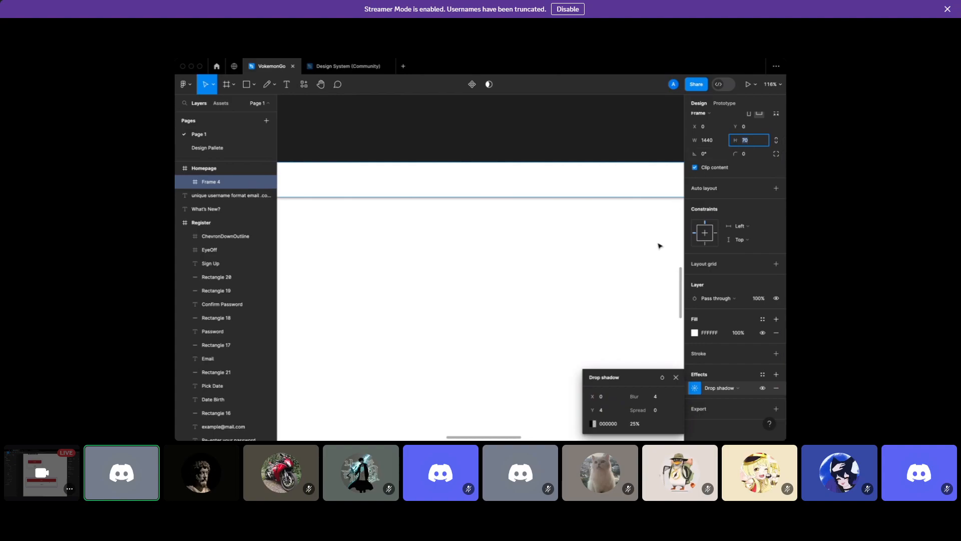
pyautogui.click(563, 212)
pyautogui.click(561, 192)
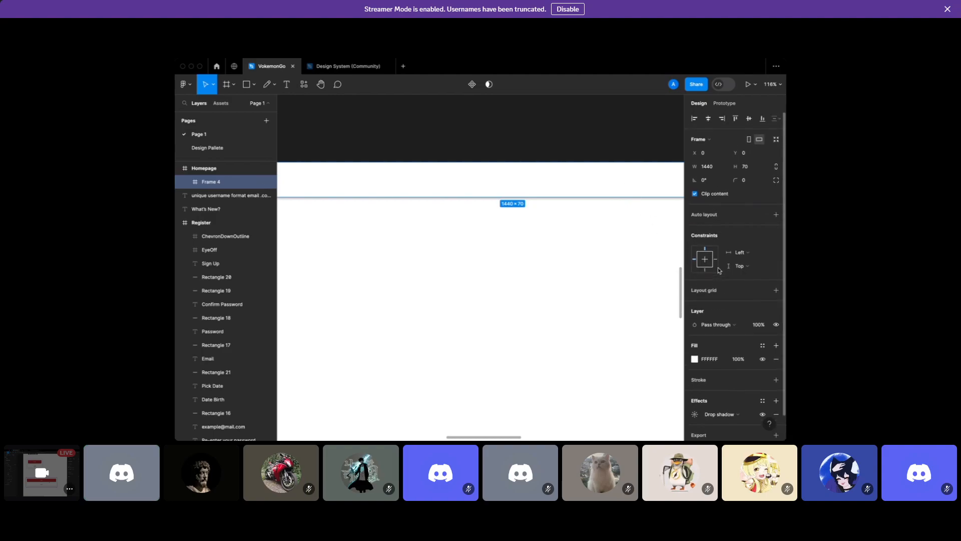
pyautogui.scroll(-1, 743, 277)
# Set the top bar's drop shadow opacity to 10%
pyautogui.click(695, 388)
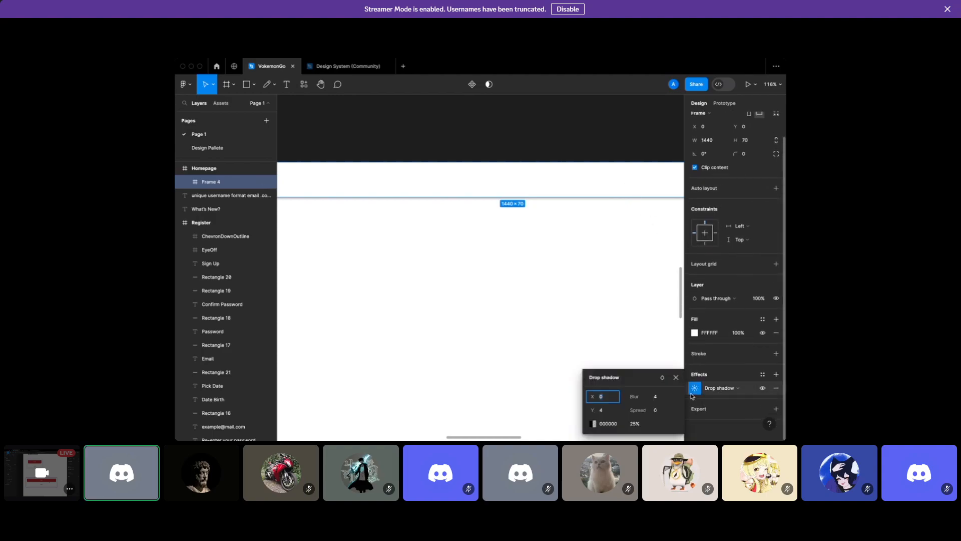
pyautogui.click(640, 423)
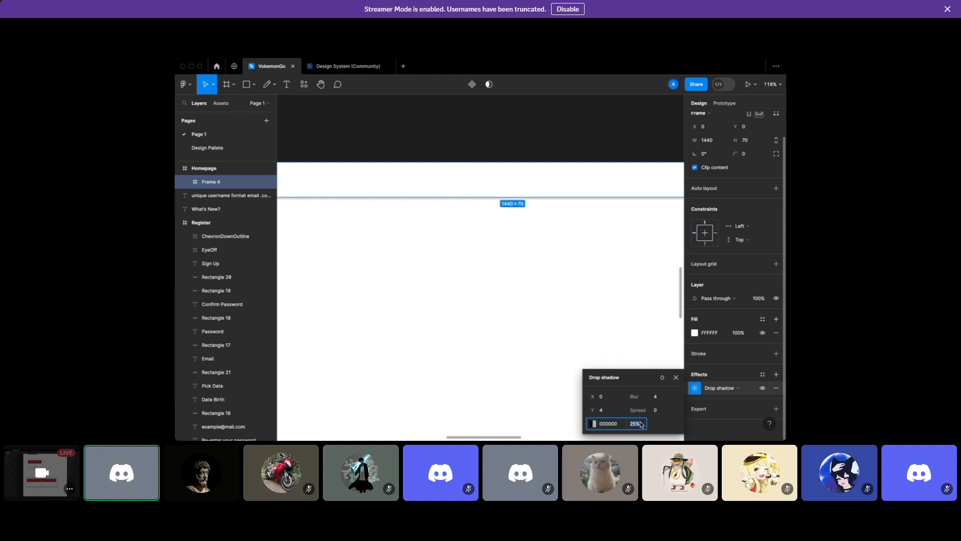
pyautogui.write('10')
pyautogui.press('Return')
pyautogui.click(562, 302)
pyautogui.scroll(-3, 562, 302)
pyautogui.hscroll(1, 562, 302)
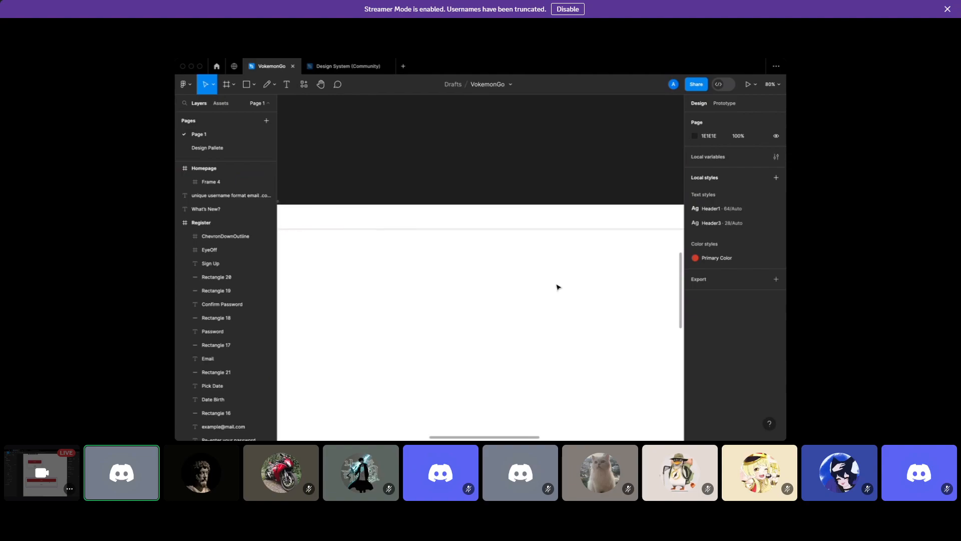
pyautogui.click(542, 220)
pyautogui.scroll(-1, 720, 321)
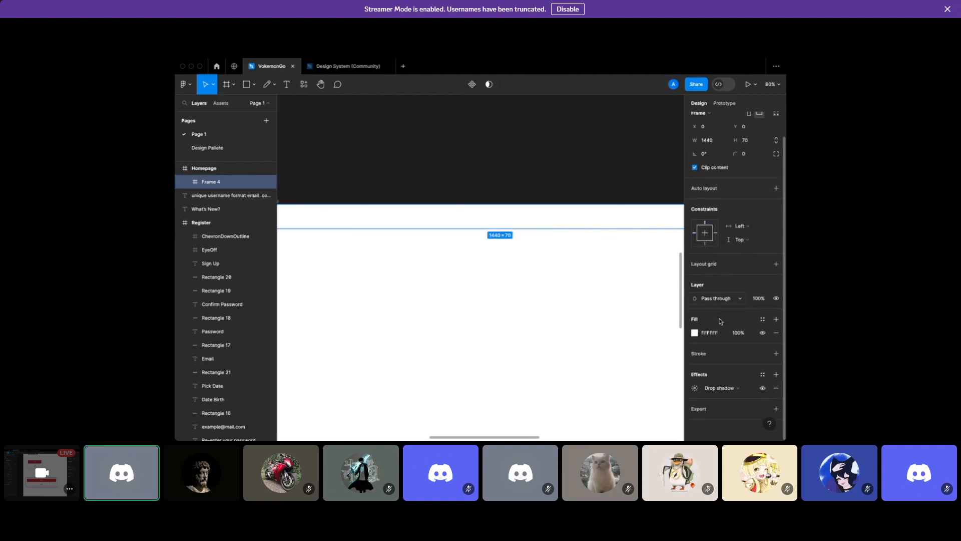
# Try a 1E1E1E fill at 10% opacity on the navbar, then undo back to plain white
pyautogui.click(695, 334)
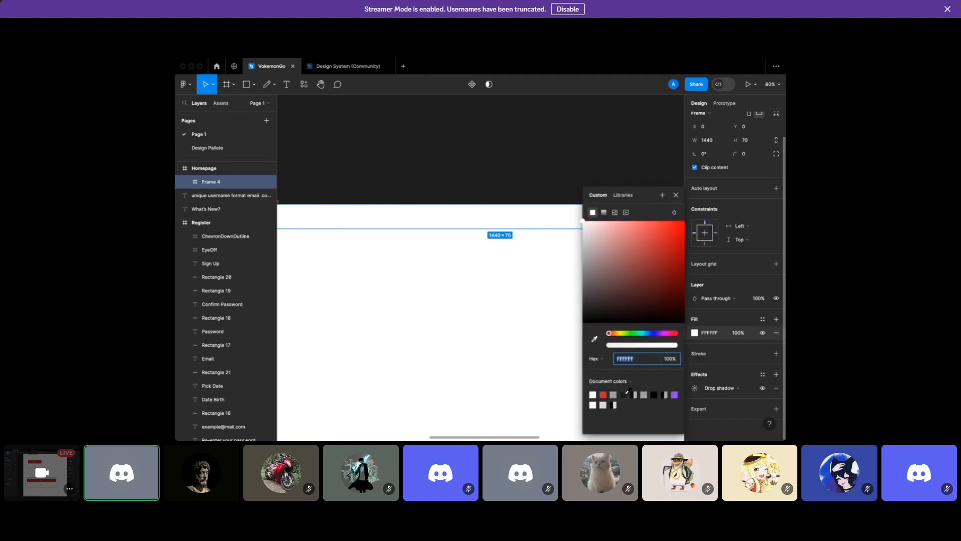
pyautogui.click(737, 337)
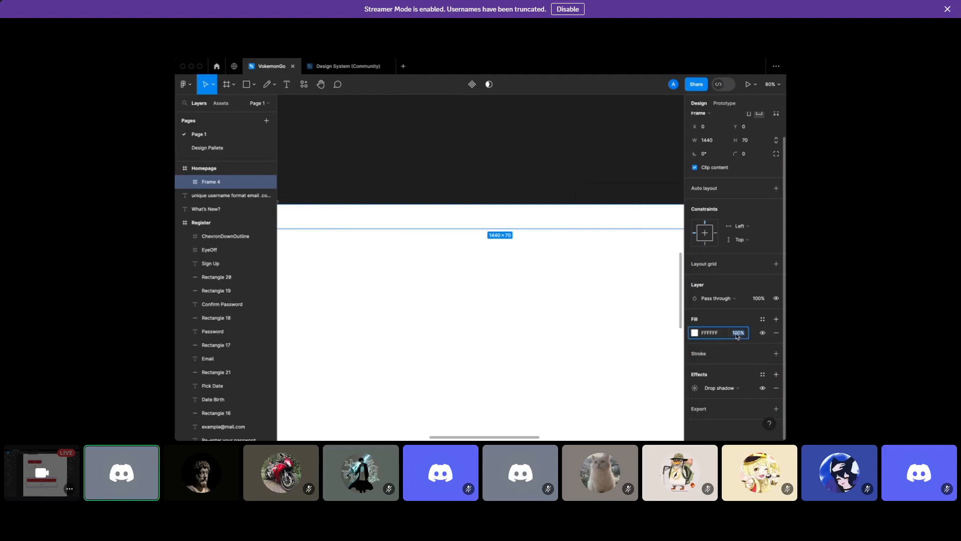
pyautogui.click(694, 333)
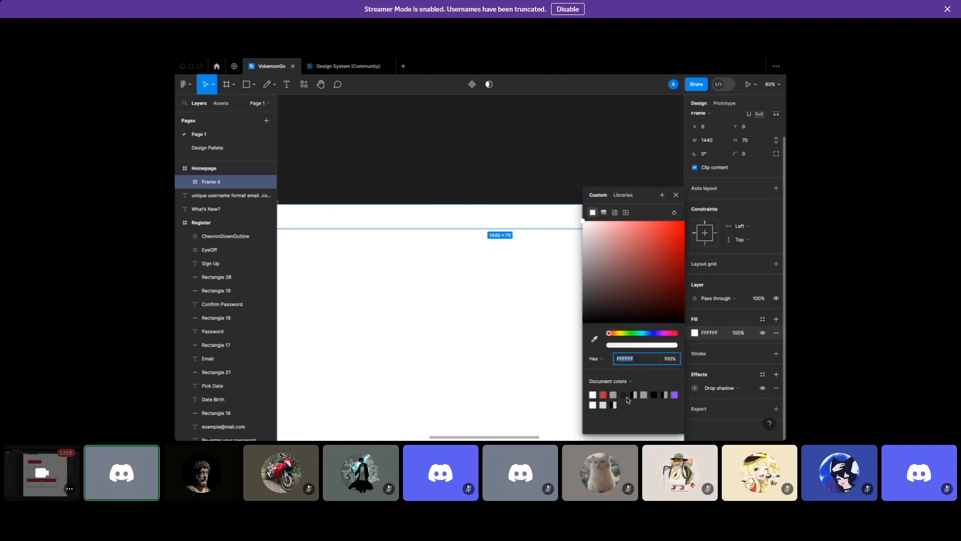
pyautogui.click(623, 395)
pyautogui.click(737, 334)
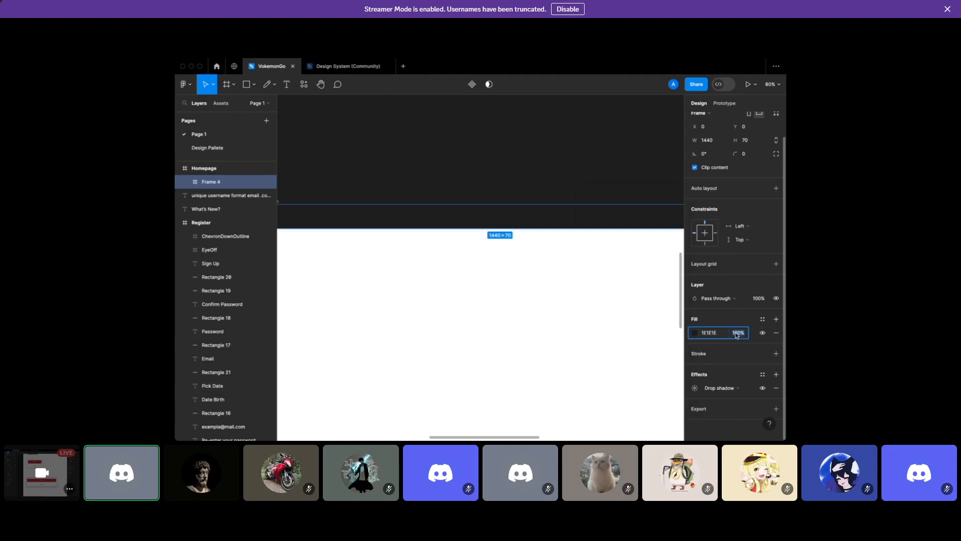
pyautogui.write('10')
pyautogui.press('Return')
pyautogui.press('Escape')
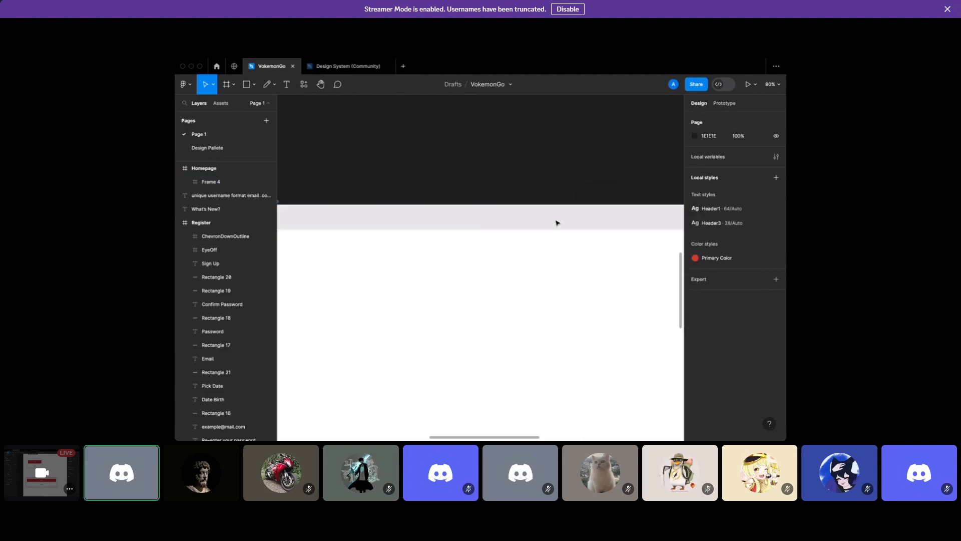
pyautogui.hotkey('ctrl', 'z')
pyautogui.hotkey('ctrl', 'z')
pyautogui.click(526, 198)
# Compare the landing page's navbar with the Homepage navbar frame
pyautogui.hscroll(-5, 526, 197)
pyautogui.scroll(-1, 527, 197)
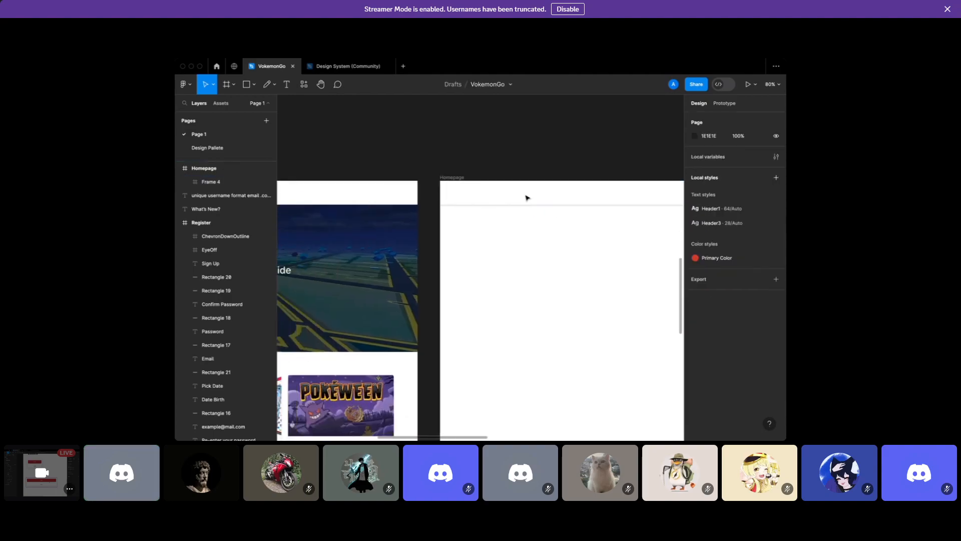
pyautogui.hscroll(4, 527, 197)
pyautogui.scroll(1, 527, 198)
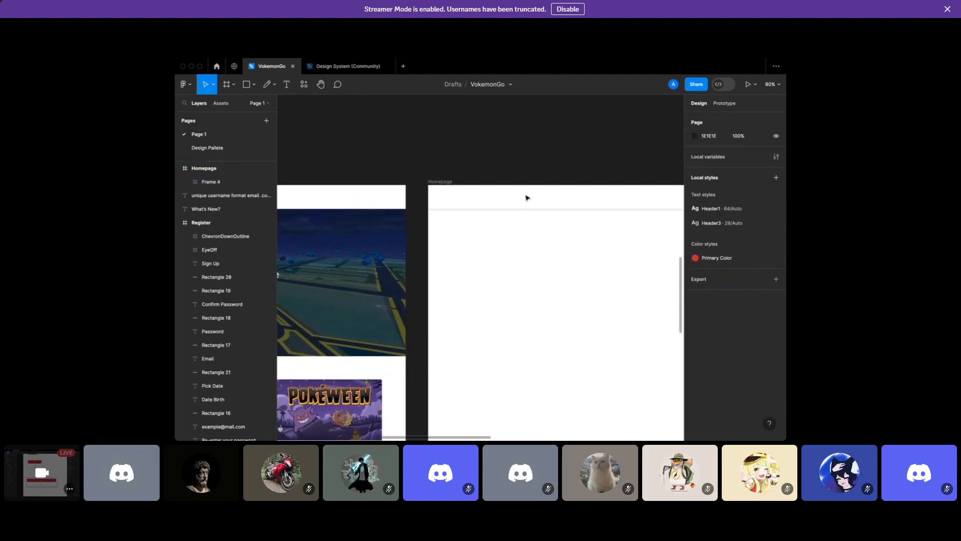
pyautogui.click(351, 200)
pyautogui.click(474, 195)
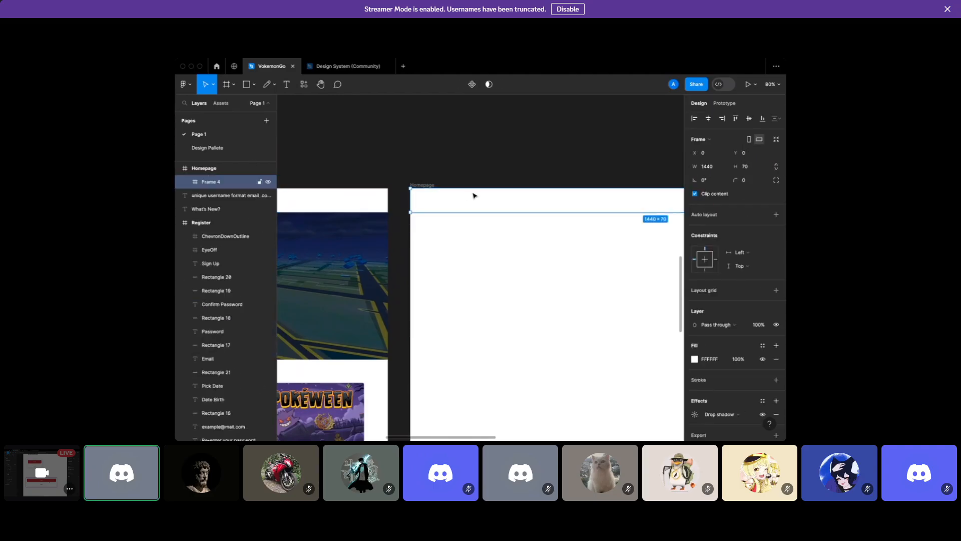
pyautogui.click(468, 226)
pyautogui.hscroll(1, 468, 228)
pyautogui.scroll(-1, 469, 227)
pyautogui.click(461, 193)
pyautogui.hscroll(2, 461, 206)
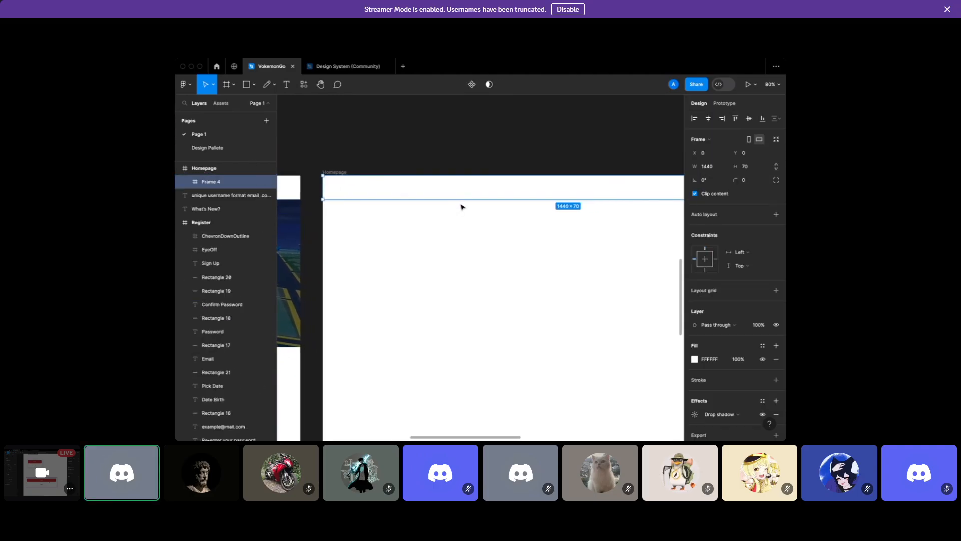
pyautogui.hscroll(-6, 455, 230)
pyautogui.hscroll(-2, 456, 231)
pyautogui.scroll(-3, 456, 230)
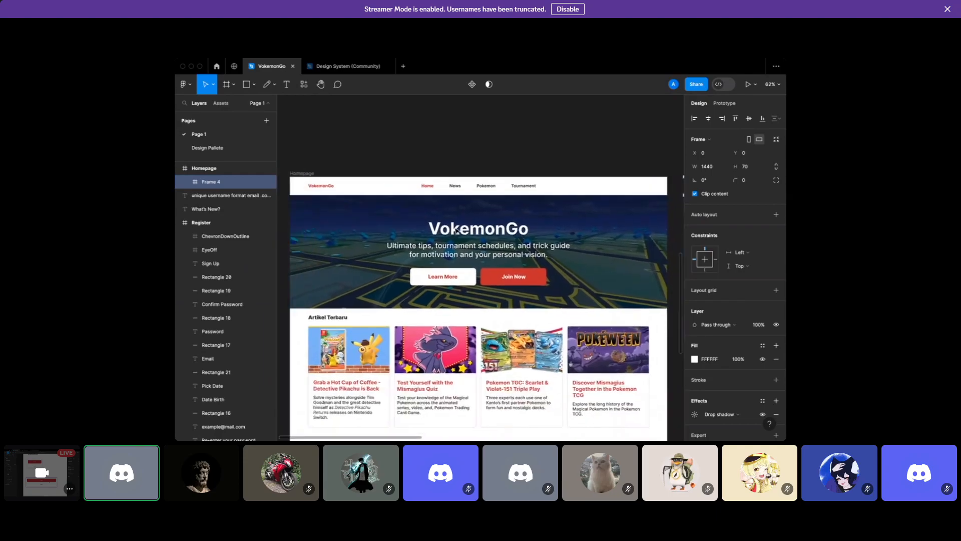
pyautogui.hscroll(-3, 445, 209)
pyautogui.hscroll(9, 392, 188)
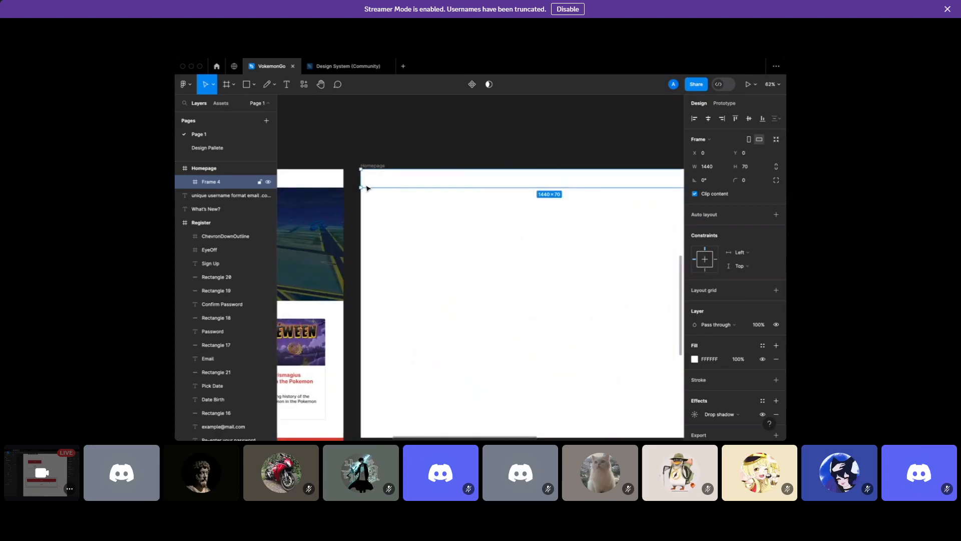
pyautogui.click(393, 201)
# Select the whole blank 1440×1024 Homepage frame
pyautogui.hscroll(2, 393, 201)
pyautogui.scroll(-1, 393, 200)
pyautogui.scroll(-1, 394, 201)
pyautogui.hscroll(-6, 376, 180)
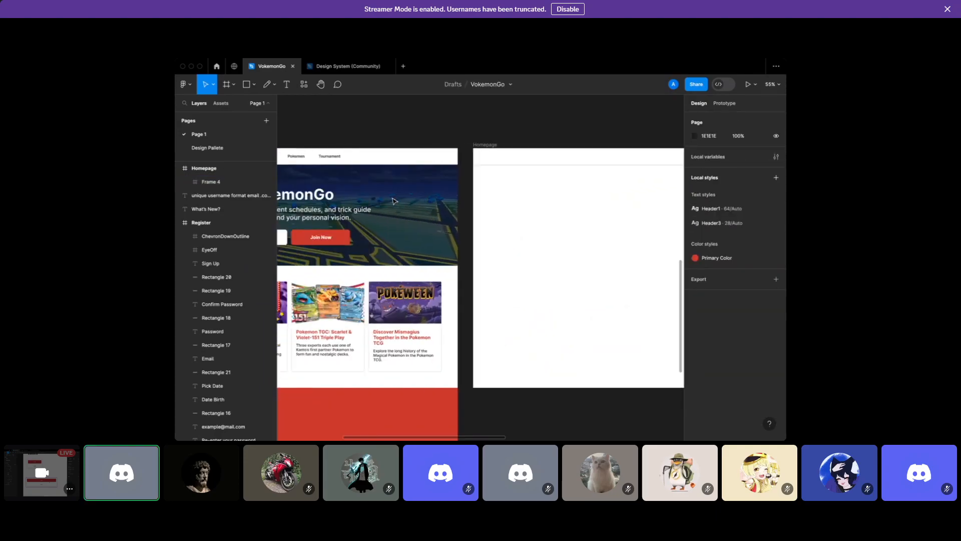
pyautogui.scroll(5, 539, 187)
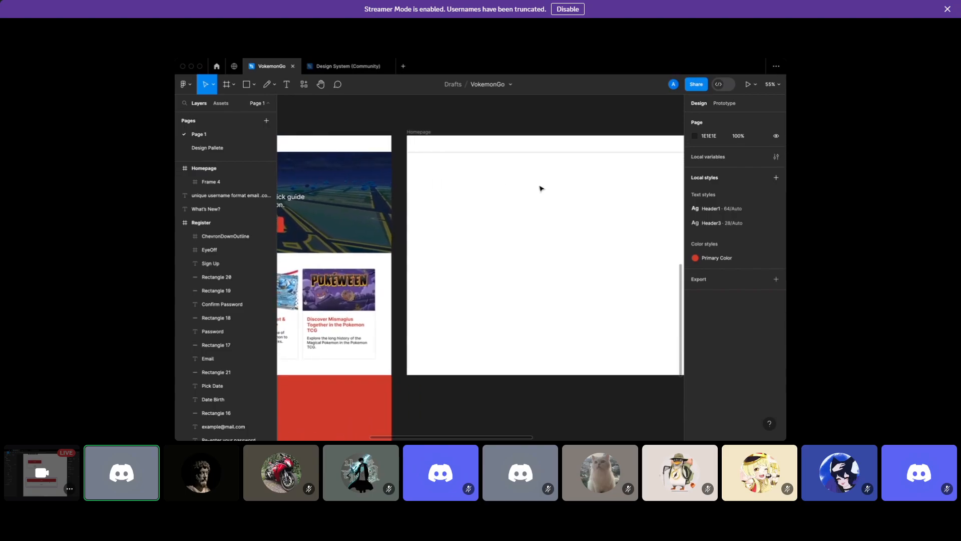
pyautogui.scroll(-3, 540, 188)
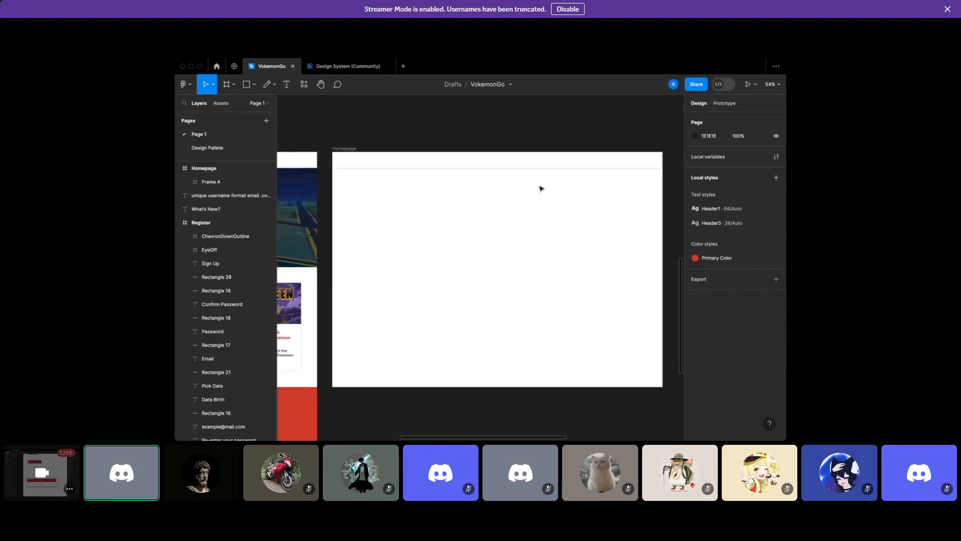
pyautogui.click(355, 153)
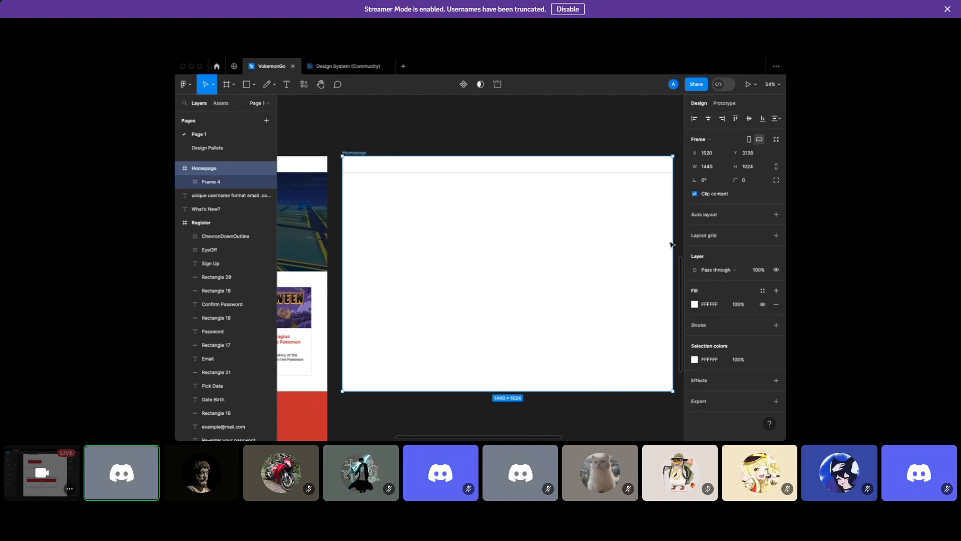
# Add a 10px red layout grid to the Homepage frame and look at its grid types
pyautogui.click(713, 242)
pyautogui.click(696, 253)
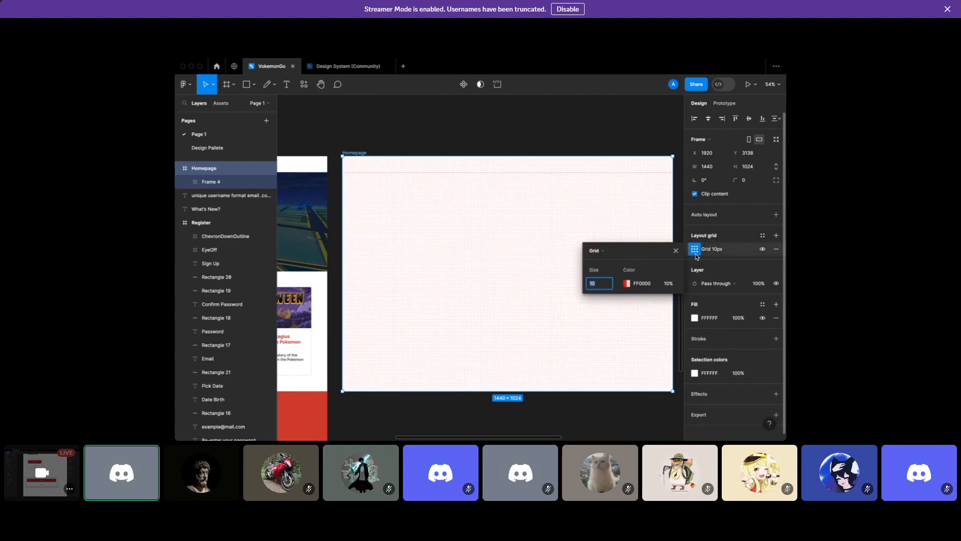
pyautogui.click(603, 251)
pyautogui.click(606, 252)
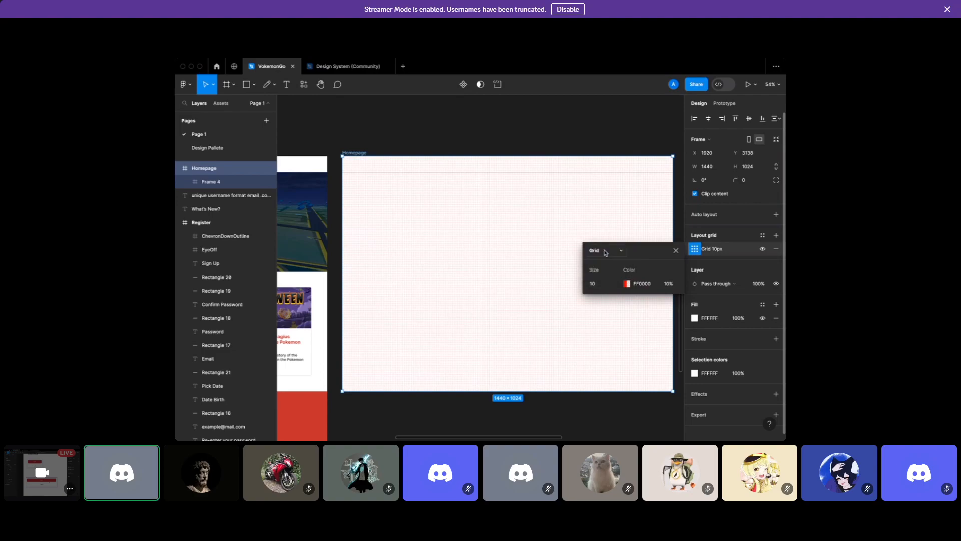
pyautogui.click(597, 209)
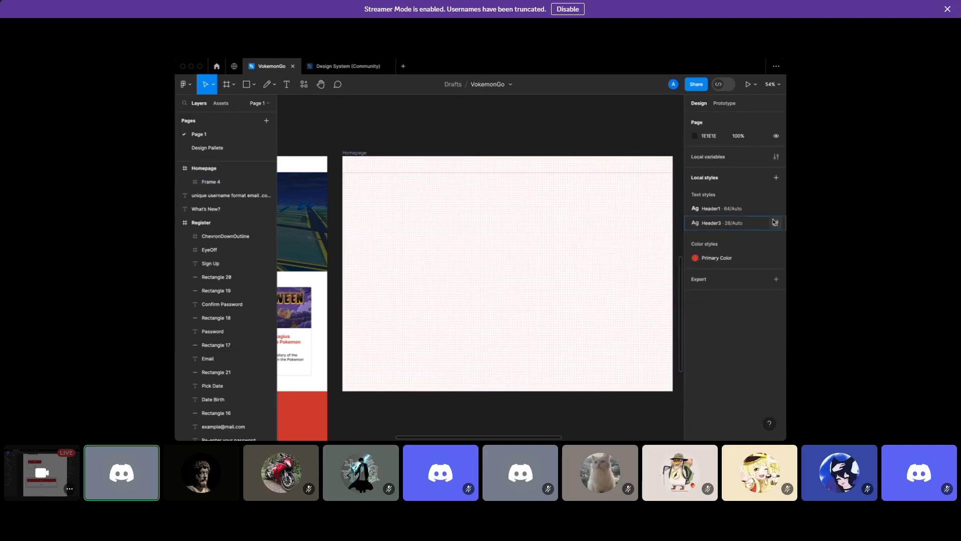
# Remove and re-add the Homepage layout grid, opening its grid type list
pyautogui.click(360, 152)
pyautogui.click(777, 249)
pyautogui.click(776, 235)
pyautogui.click(695, 250)
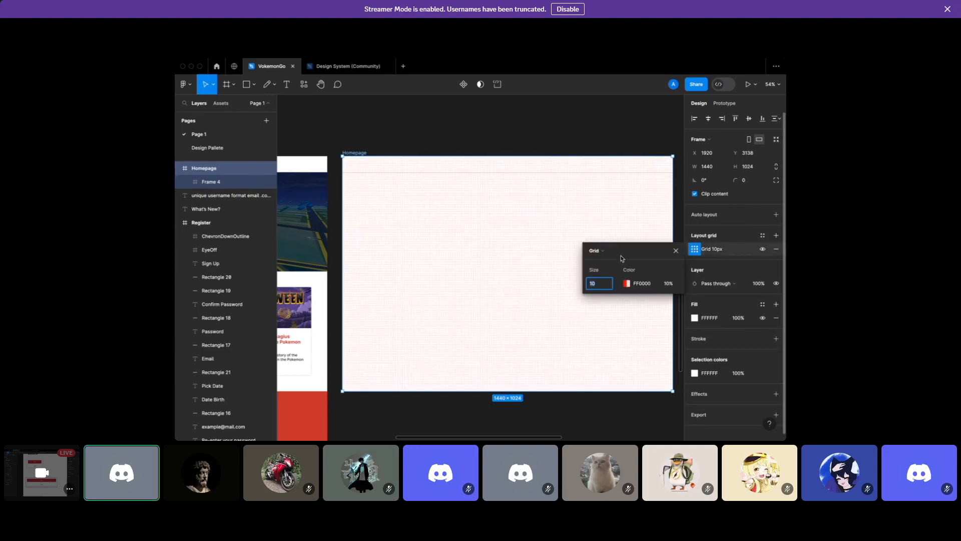
pyautogui.click(598, 251)
# Switch the Homepage layout grid to 4 stretch columns
pyautogui.click(604, 260)
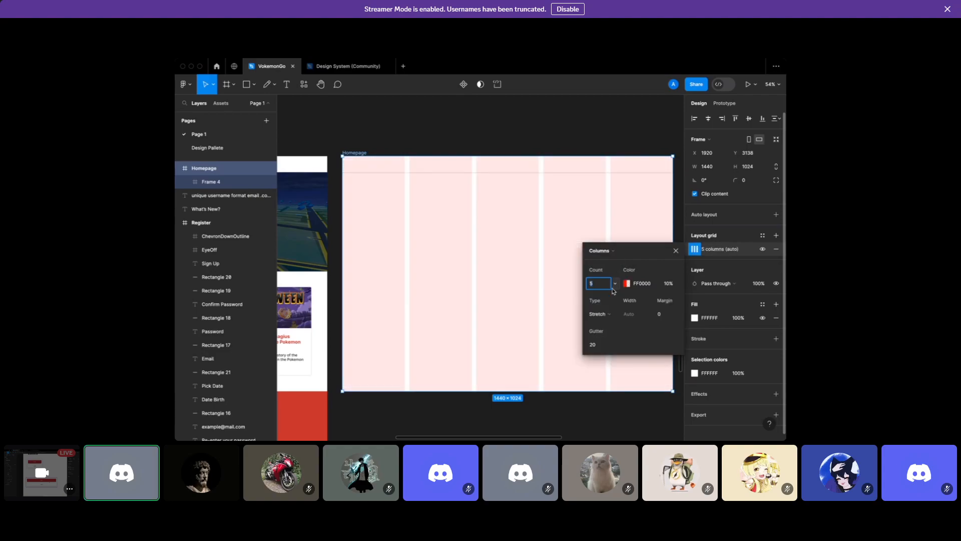
pyautogui.hscroll(2, 542, 275)
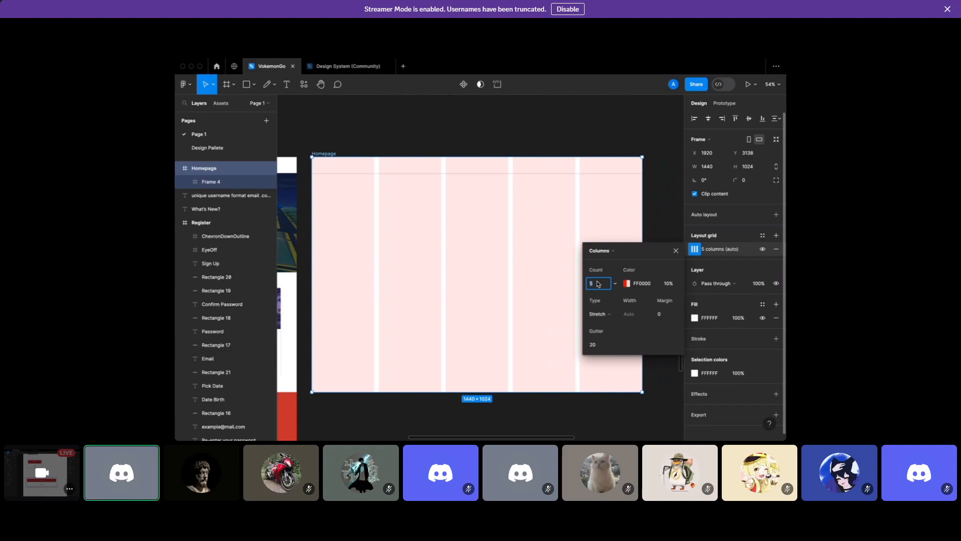
pyautogui.press('Return')
pyautogui.click(663, 316)
pyautogui.scroll(2, 380, 243)
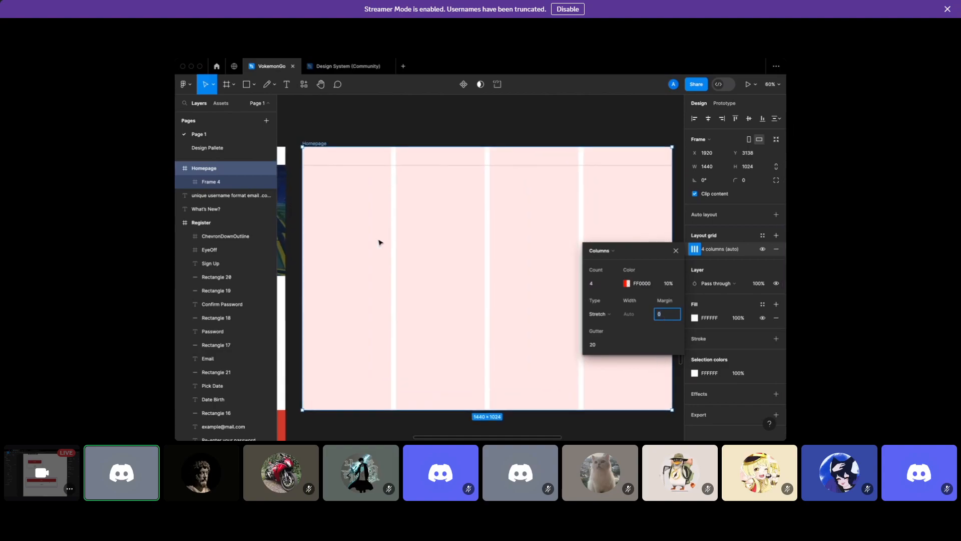
pyautogui.scroll(5, 299, 233)
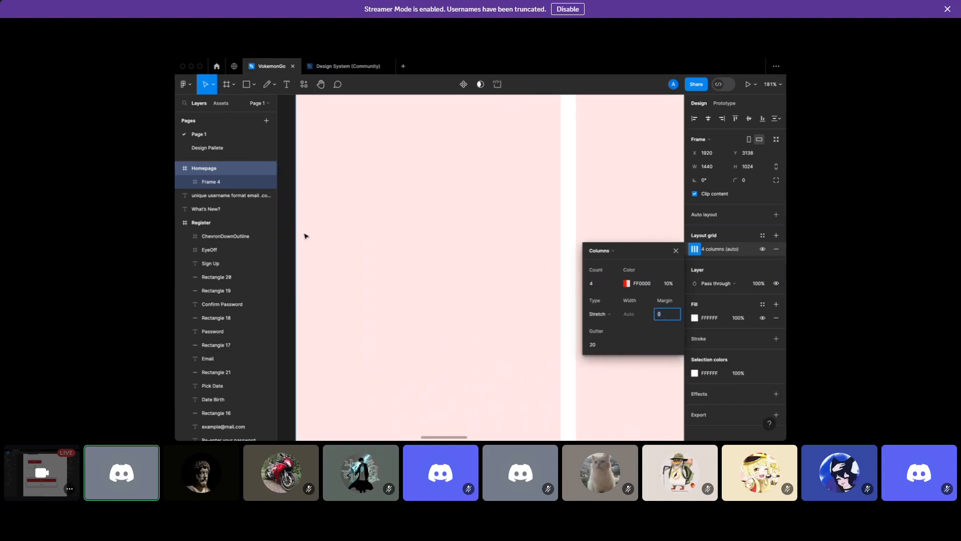
pyautogui.scroll(5, 298, 231)
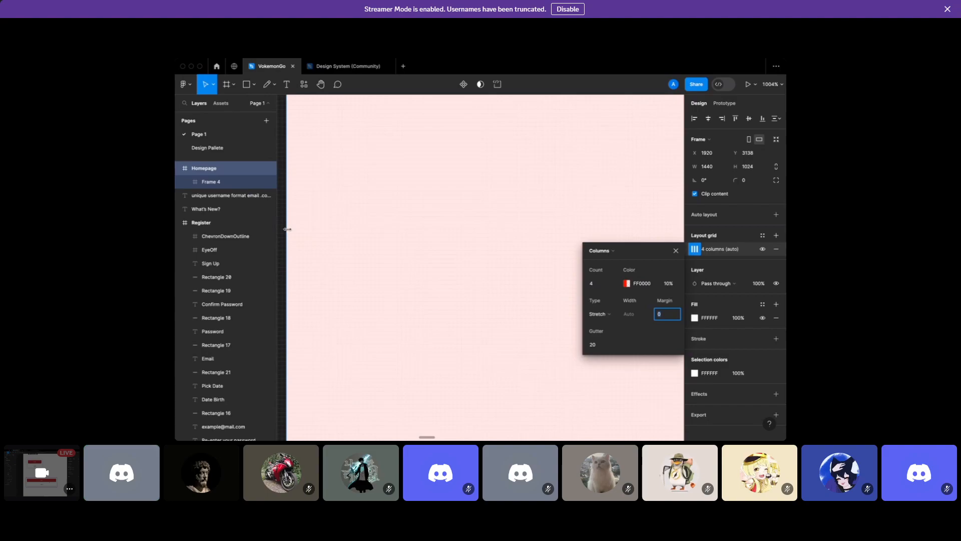
pyautogui.scroll(-10, 285, 228)
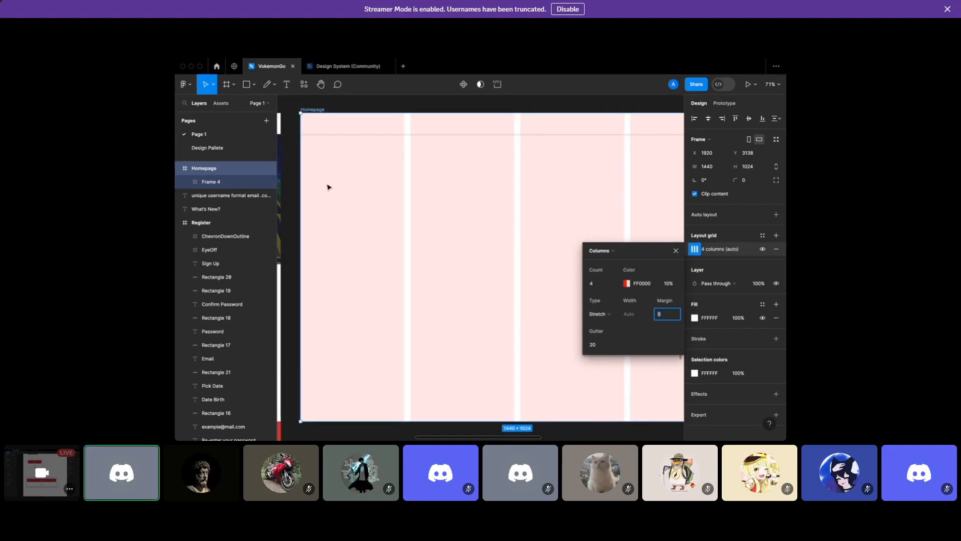
# Draw a large test rectangle in the Homepage frame, then delete it
pyautogui.click(246, 84)
pyautogui.moveTo(323, 149); pyautogui.dragTo(581, 309)
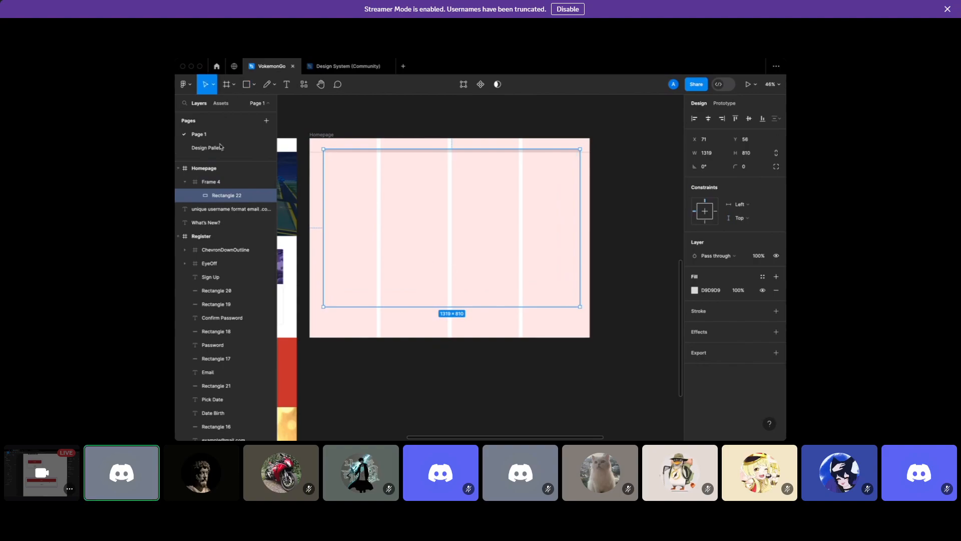
pyautogui.moveTo(185, 175); pyautogui.dragTo(186, 176)
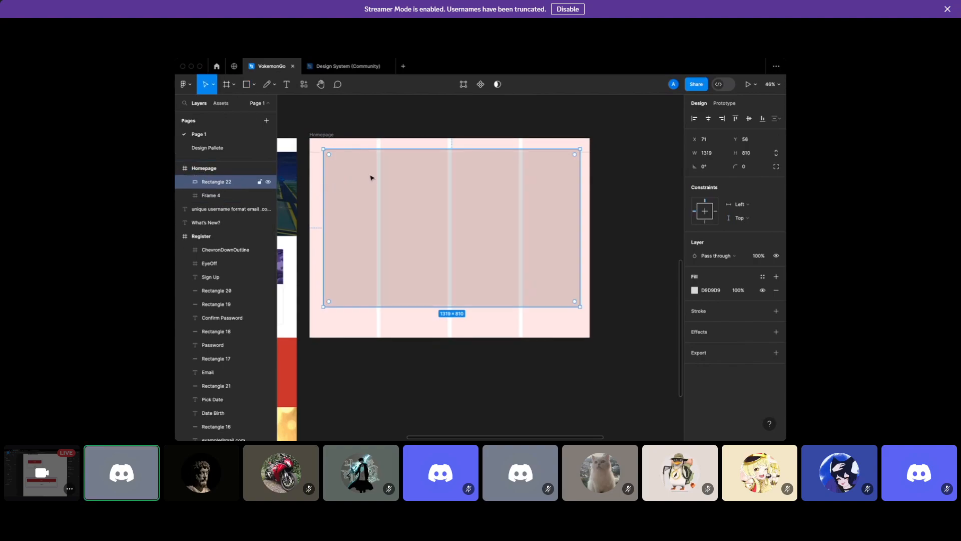
pyautogui.press('Delete')
# Set the 4-column grid's margin to 70
pyautogui.click(319, 140)
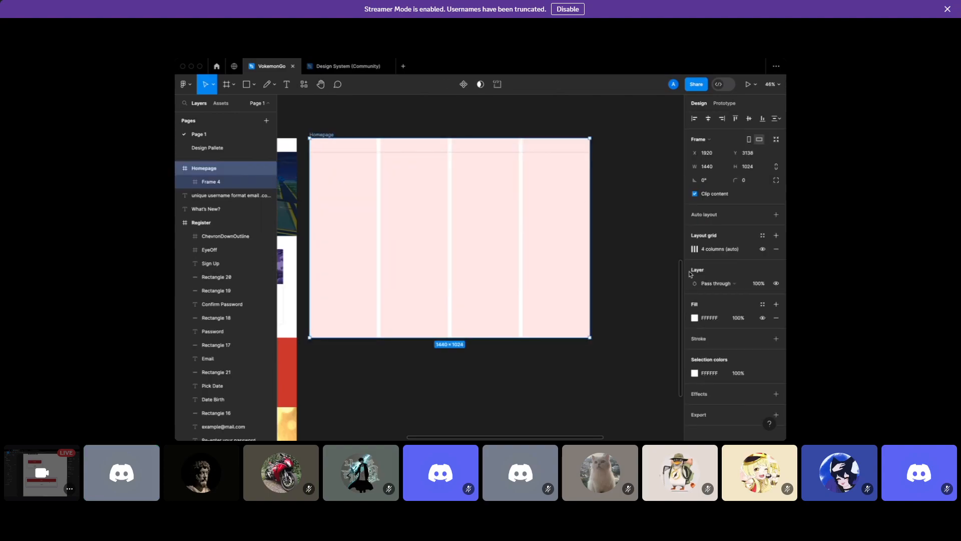
pyautogui.click(694, 249)
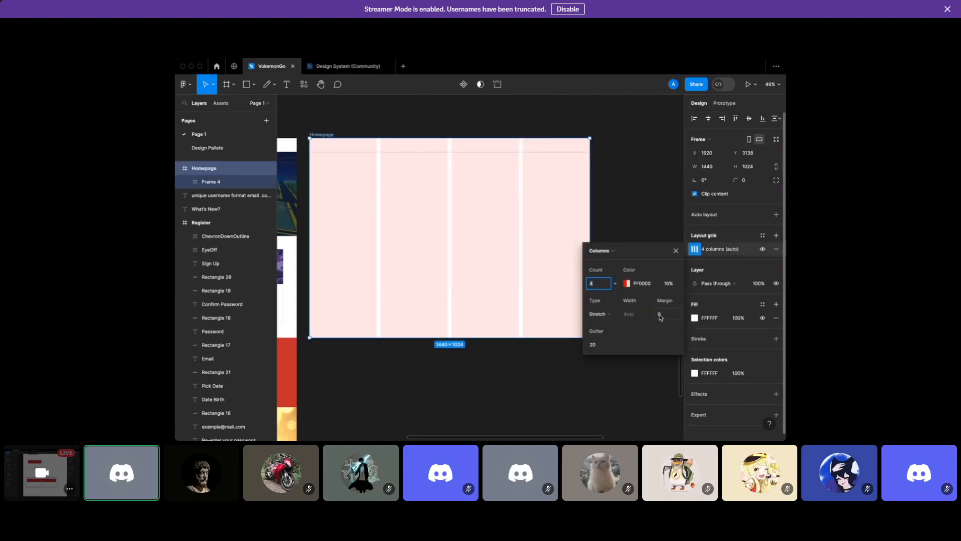
pyautogui.write('70')
pyautogui.press('Return')
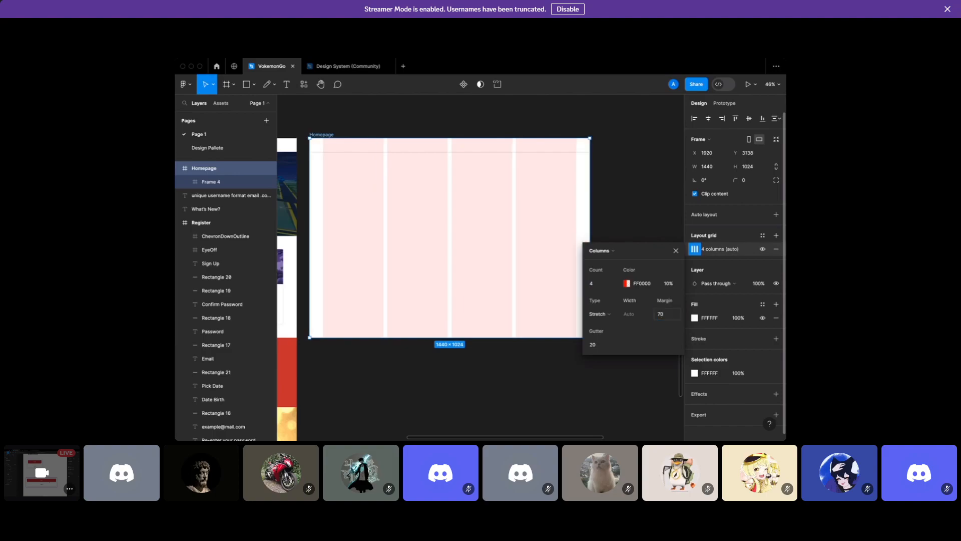
pyautogui.click(491, 301)
pyautogui.scroll(3, 440, 306)
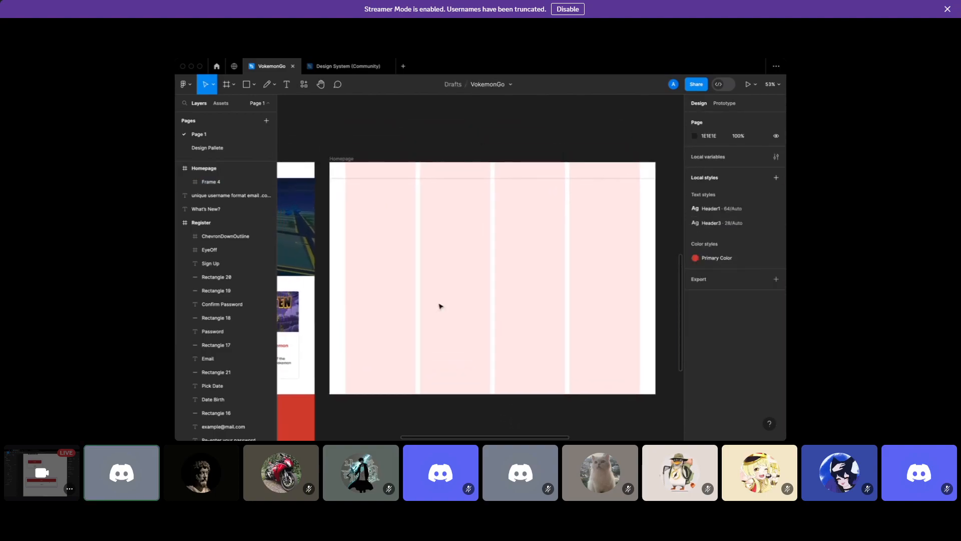
# Place a text layer near Homepage's top-left, typing VokemonGo first, then replacing it with Logo
pyautogui.scroll(5, 406, 226)
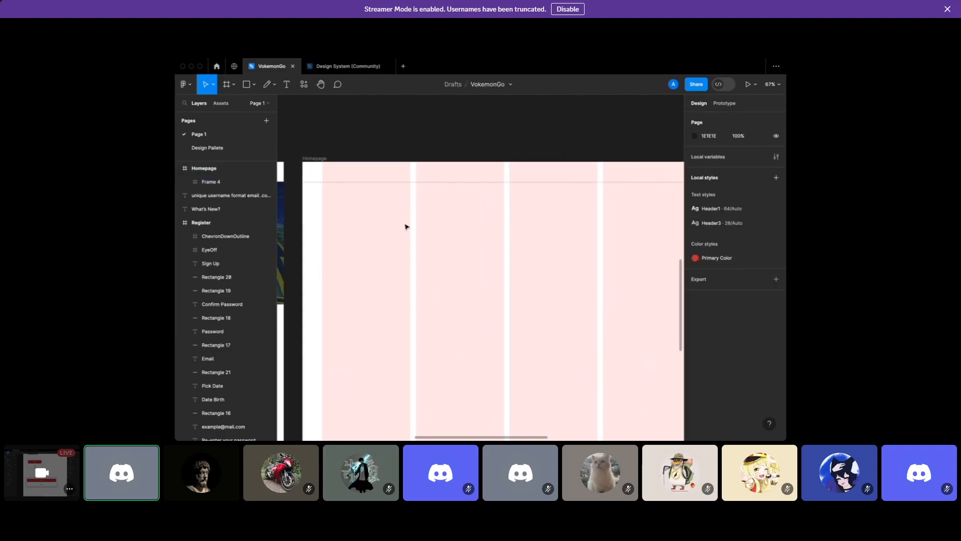
pyautogui.click(287, 84)
pyautogui.scroll(1, 324, 158)
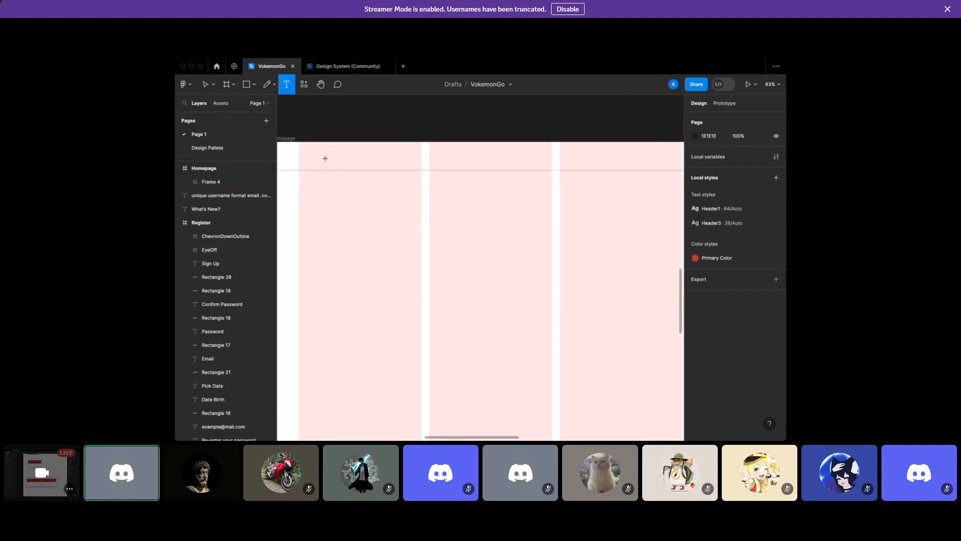
pyautogui.scroll(2, 325, 158)
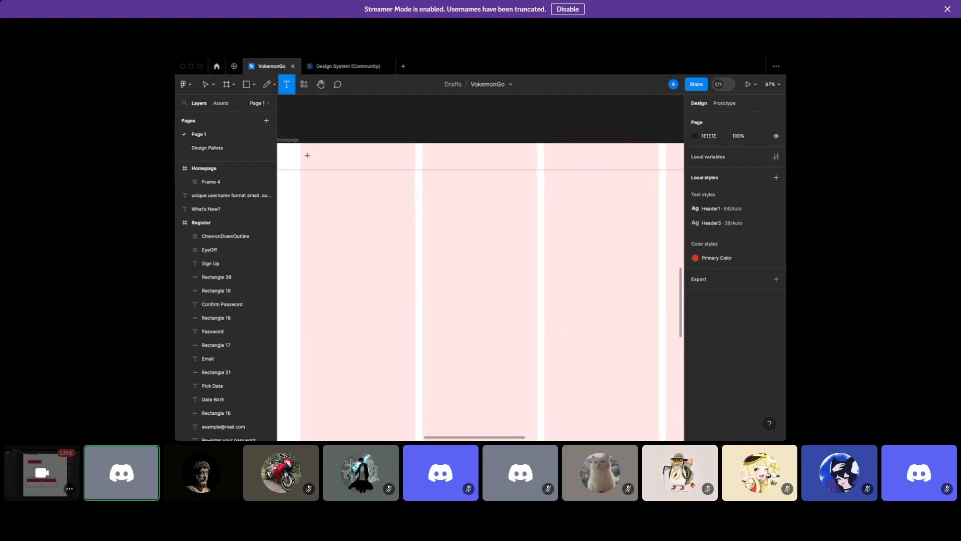
pyautogui.click(335, 207)
pyautogui.write('Voke')
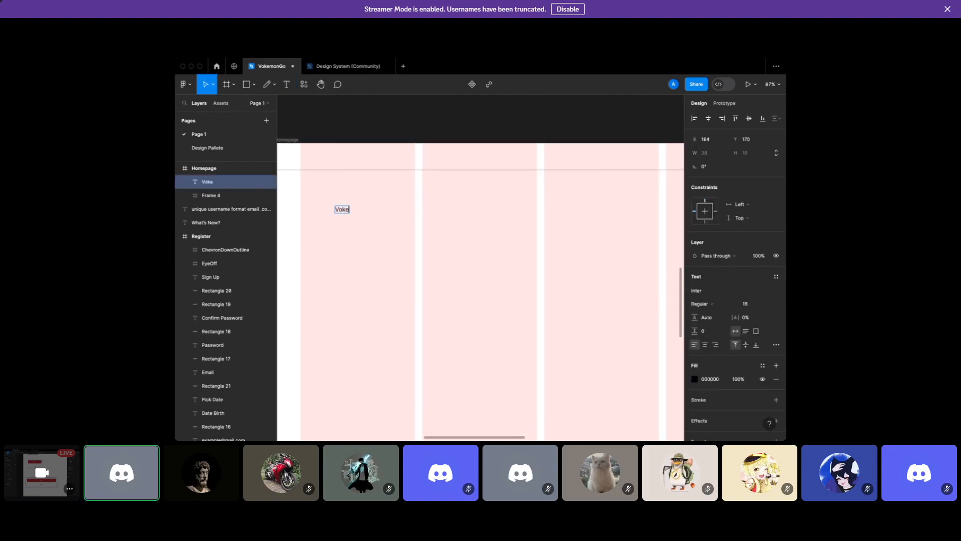
pyautogui.write('monGo')
pyautogui.press('Escape')
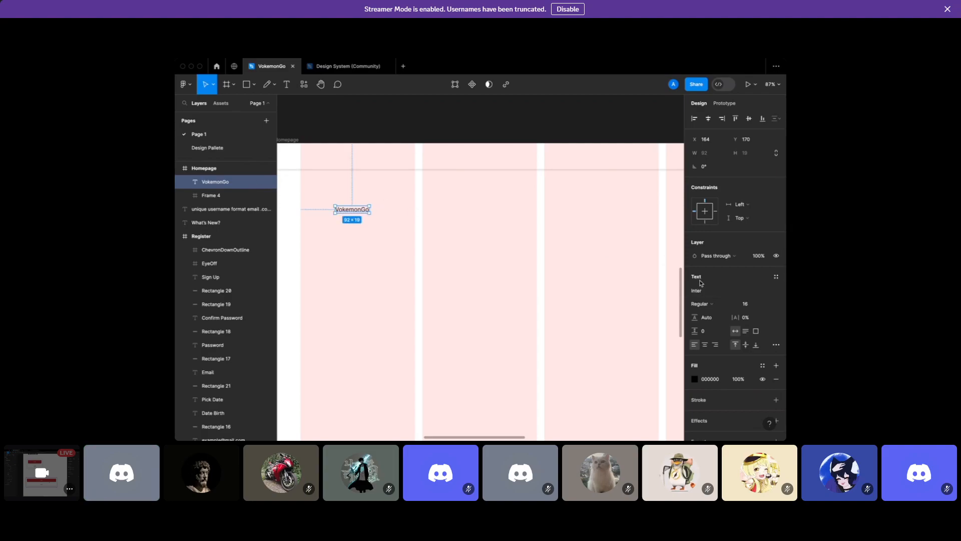
pyautogui.doubleClick(352, 210)
pyautogui.write('Logo')
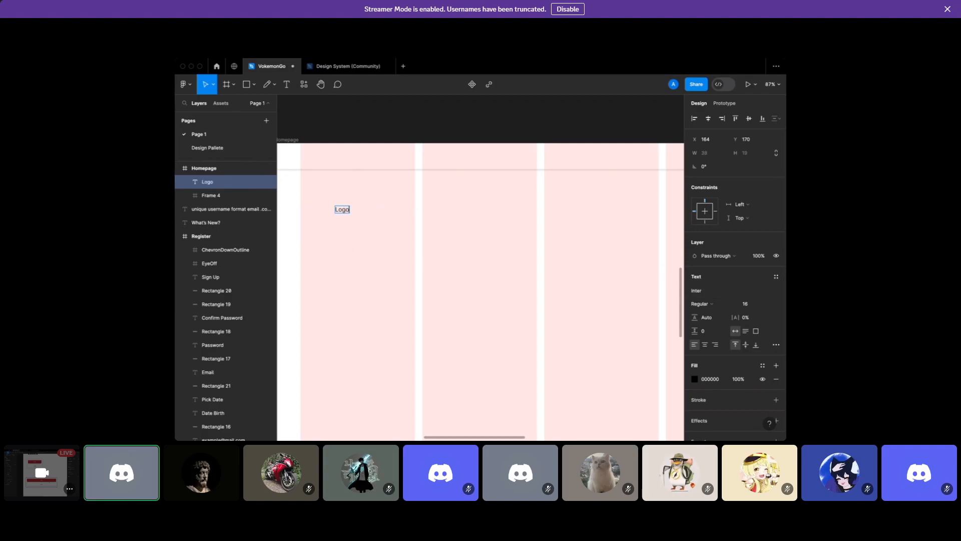
pyautogui.press('Escape')
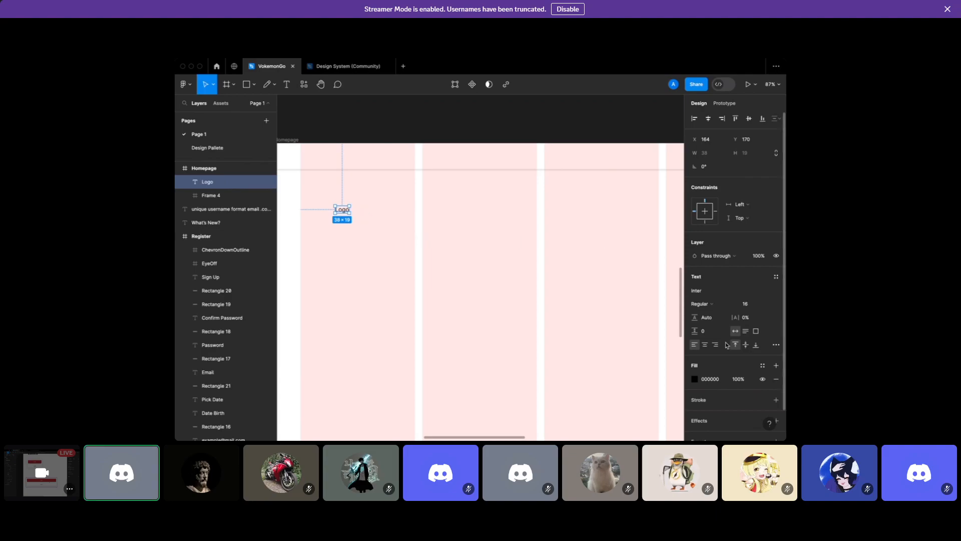
# Apply the red Primary Color fill style to the Logo text
pyautogui.click(764, 366)
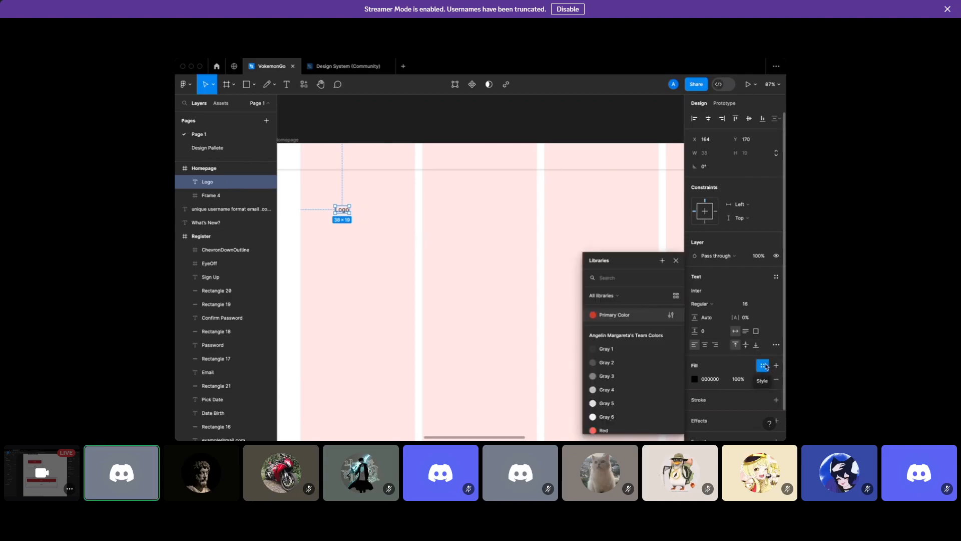
pyautogui.click(765, 366)
pyautogui.click(764, 366)
pyautogui.click(633, 316)
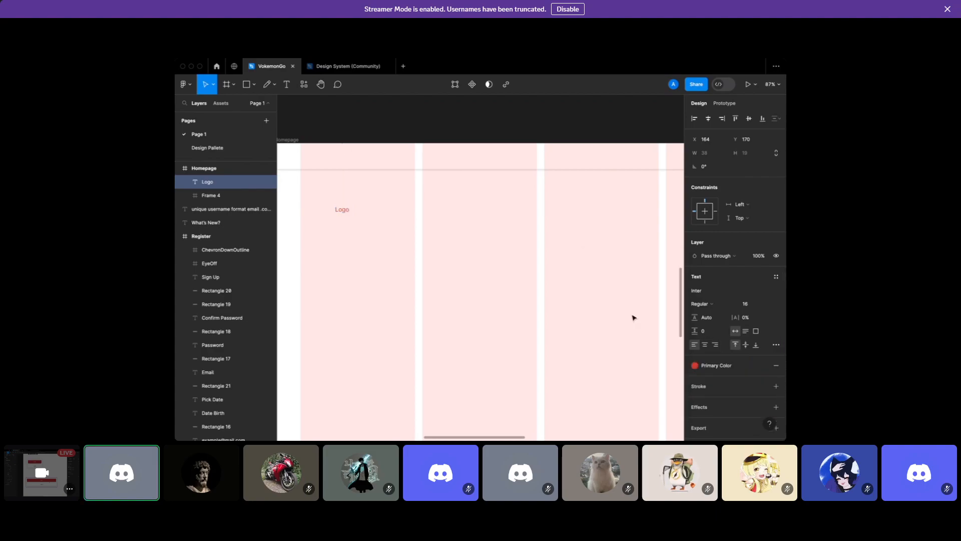
# Change the Logo text's font weight to Semi Bold
pyautogui.scroll(-1, 727, 371)
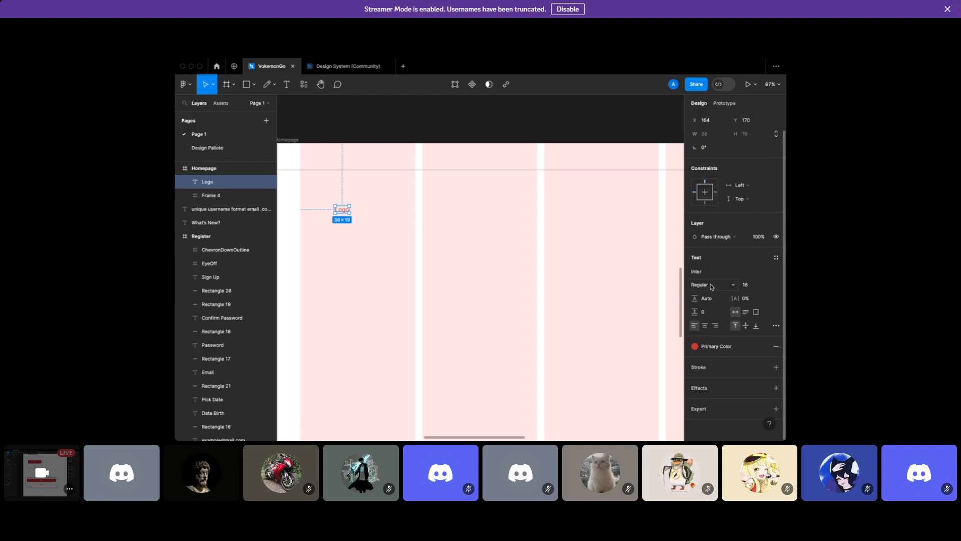
pyautogui.click(721, 285)
pyautogui.click(715, 304)
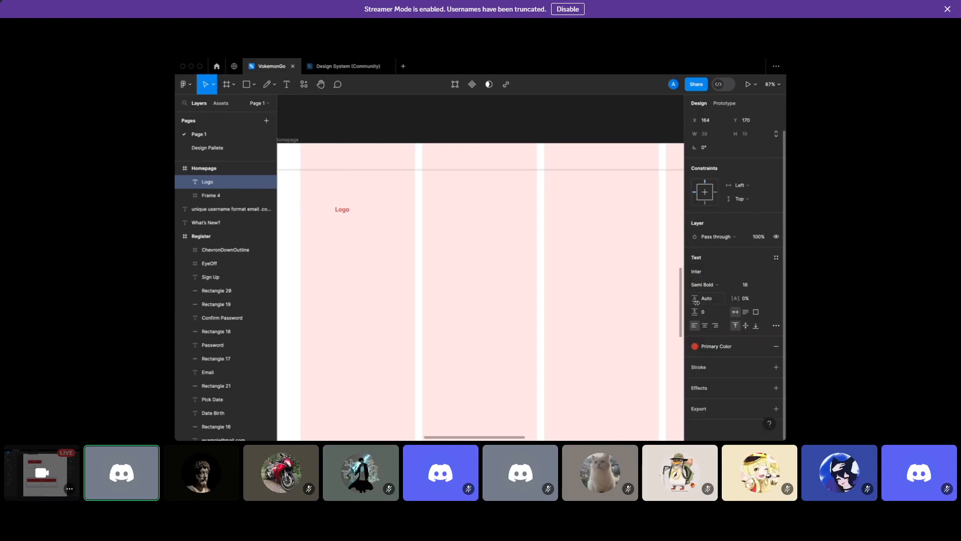
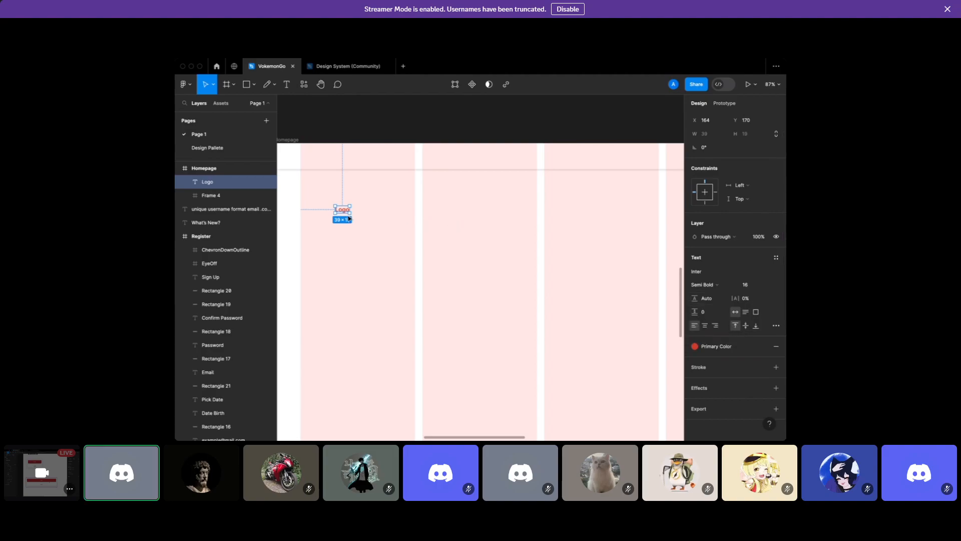
# Move the Logo text into the navbar frame (Frame 4), near its left edge
pyautogui.moveTo(340, 211); pyautogui.dragTo(309, 156)
pyautogui.scroll(5, 308, 156)
pyautogui.scroll(5, 308, 159)
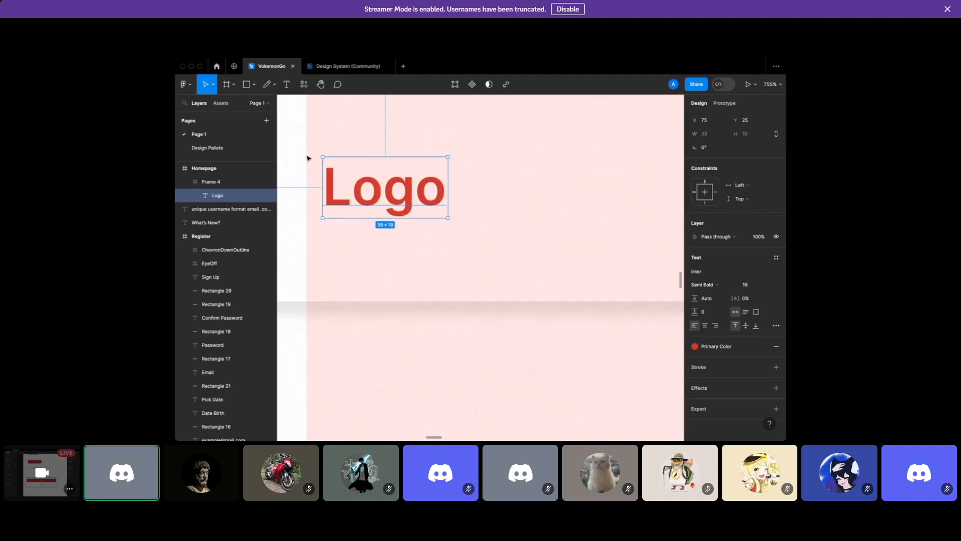
pyautogui.moveTo(382, 185); pyautogui.dragTo(350, 203)
pyautogui.scroll(-3, 350, 203)
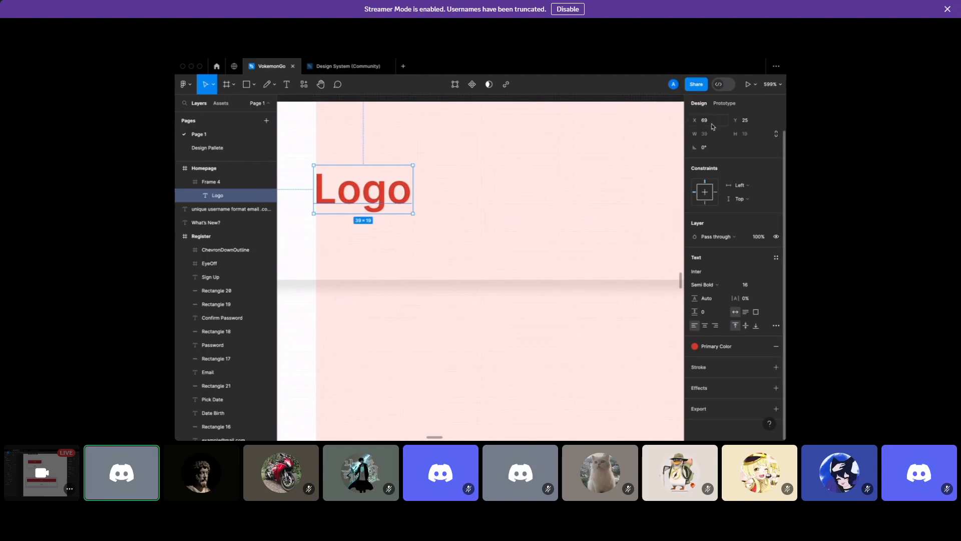
pyautogui.scroll(-3, 524, 152)
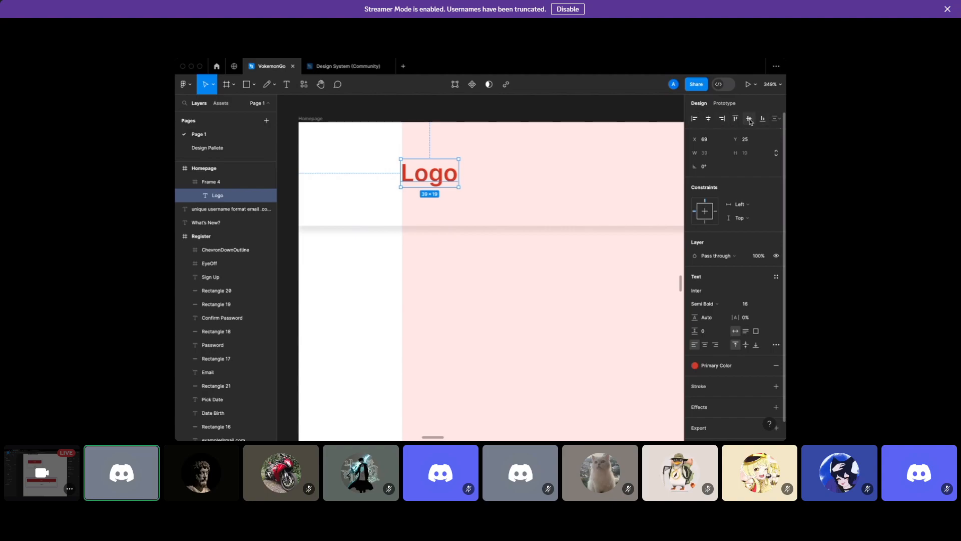
pyautogui.moveTo(445, 174); pyautogui.dragTo(447, 172)
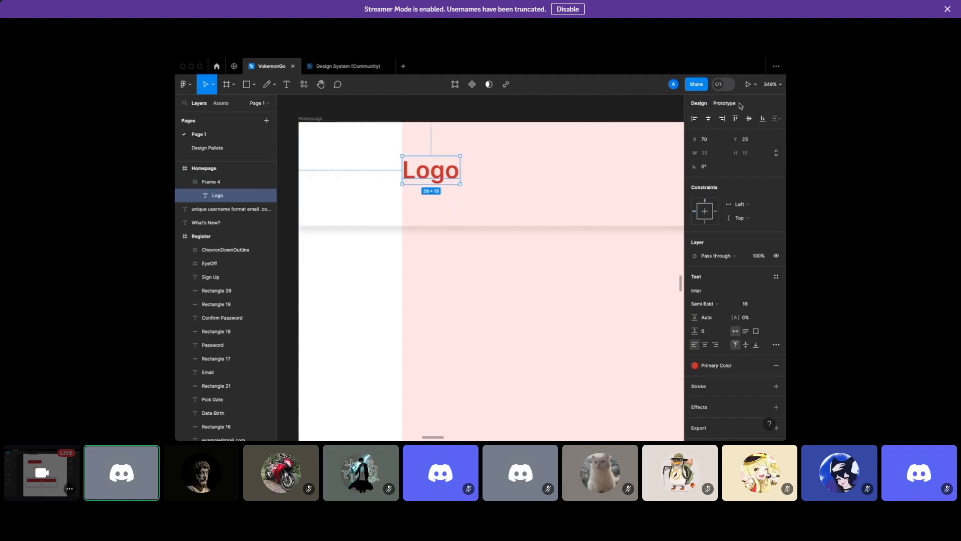
# Centre the Logo vertically in the navbar so it sits at X 70, Y 26
pyautogui.click(749, 120)
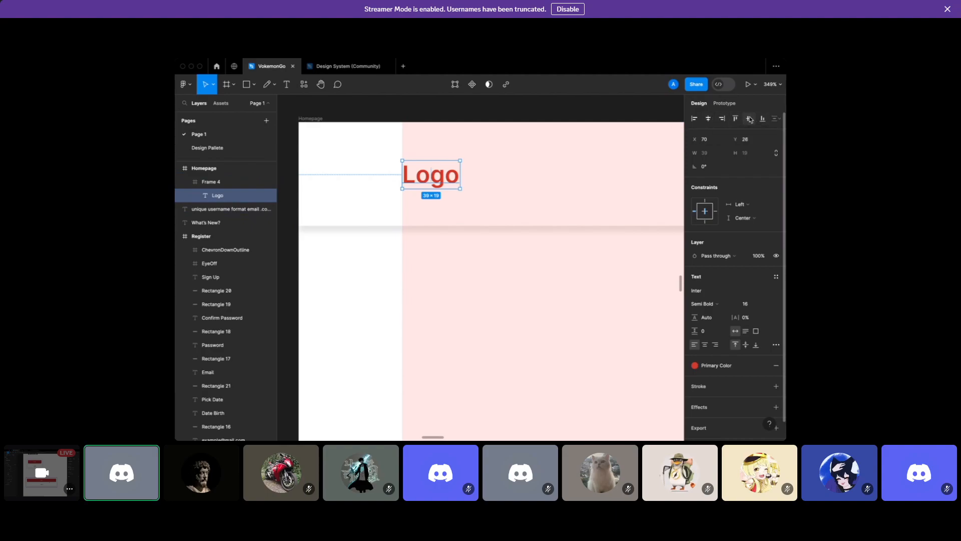
pyautogui.hscroll(1, 534, 257)
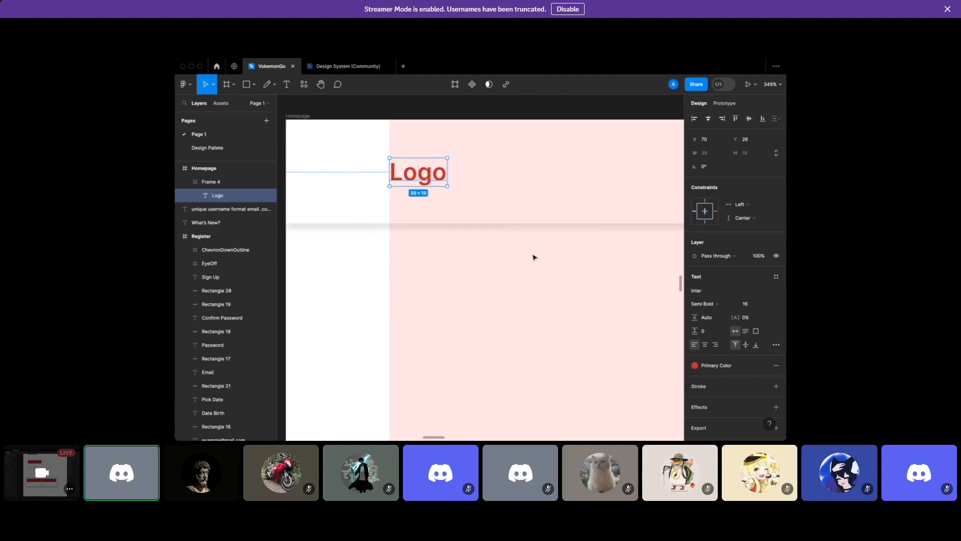
pyautogui.scroll(-3, 535, 257)
pyautogui.hscroll(3, 428, 200)
pyautogui.scroll(-2, 428, 200)
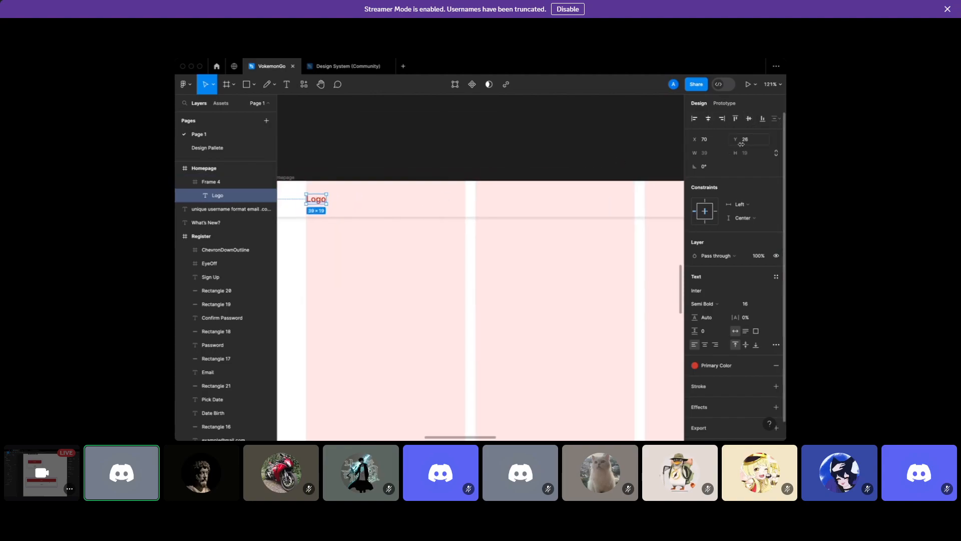
pyautogui.click(708, 118)
pyautogui.scroll(-3, 505, 184)
pyautogui.hscroll(2, 509, 186)
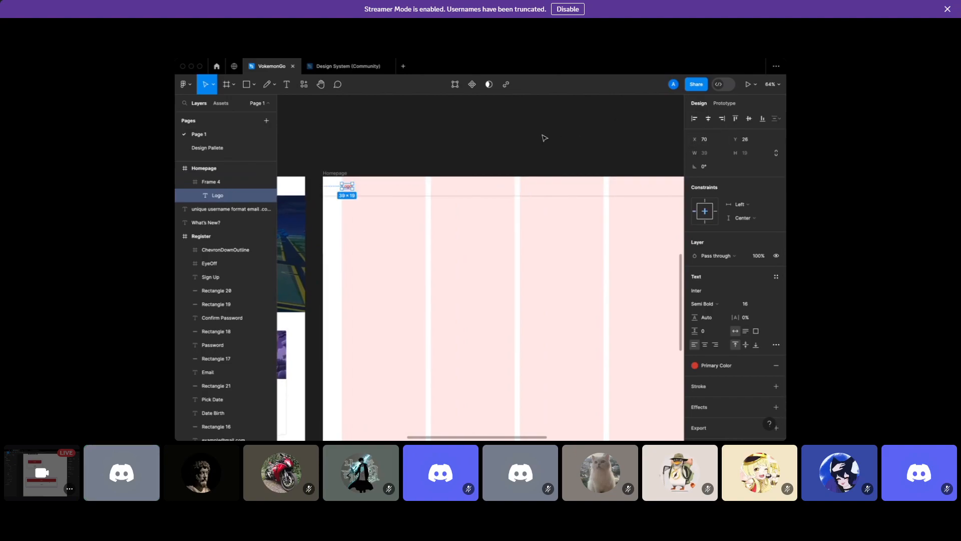
pyautogui.click(447, 159)
pyautogui.scroll(3, 447, 159)
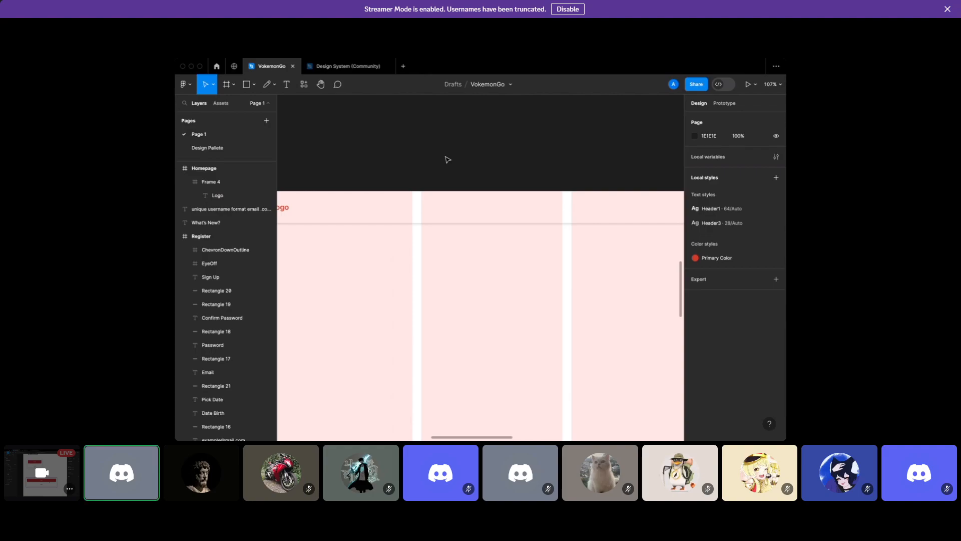
# Change the navbar's placeholder 'Logo' text to 'VokemonGo'
pyautogui.hscroll(-4, 365, 193)
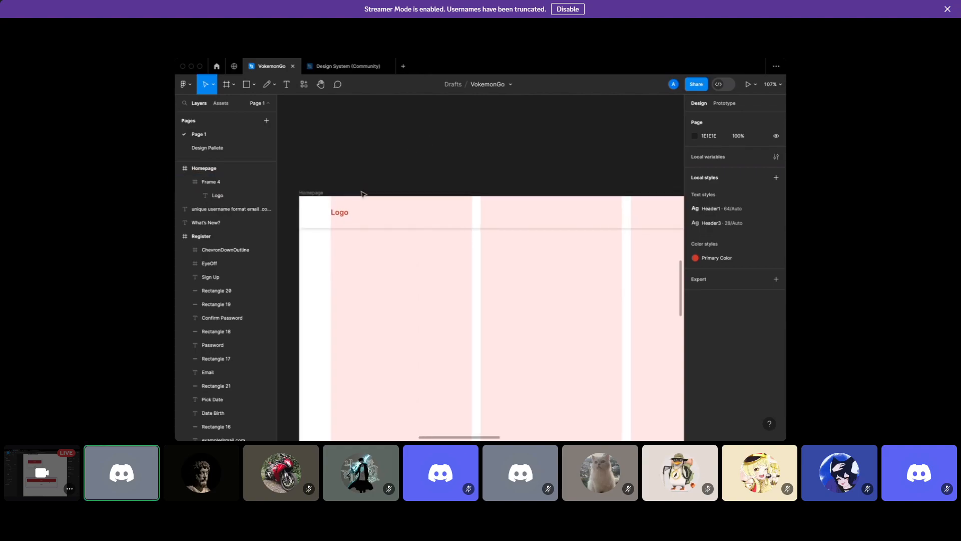
pyautogui.doubleClick(376, 214)
pyautogui.doubleClick(370, 213)
pyautogui.write('Vokemin')
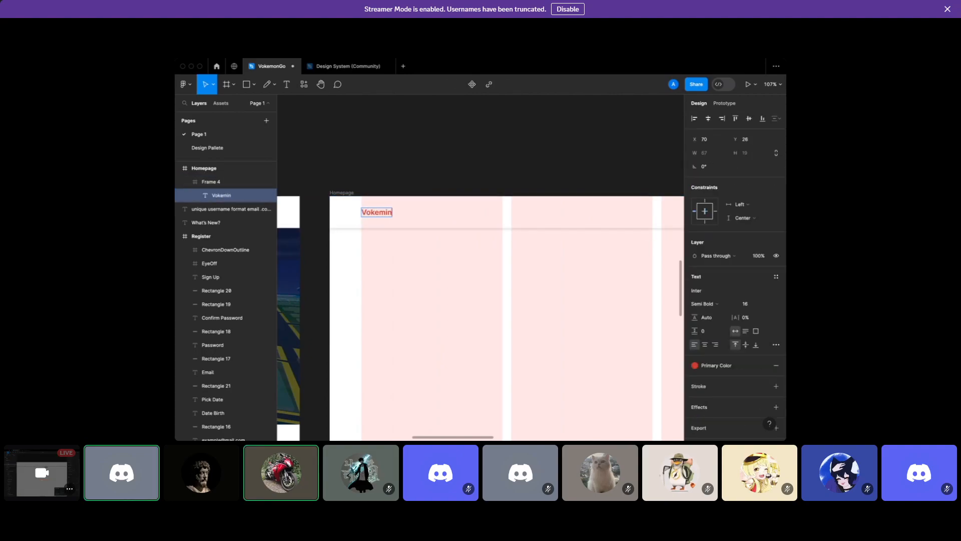
pyautogui.press('BackSpace')
pyautogui.press('BackSpace')
pyautogui.press('BackSpace')
pyautogui.write('on')
pyautogui.click(359, 180)
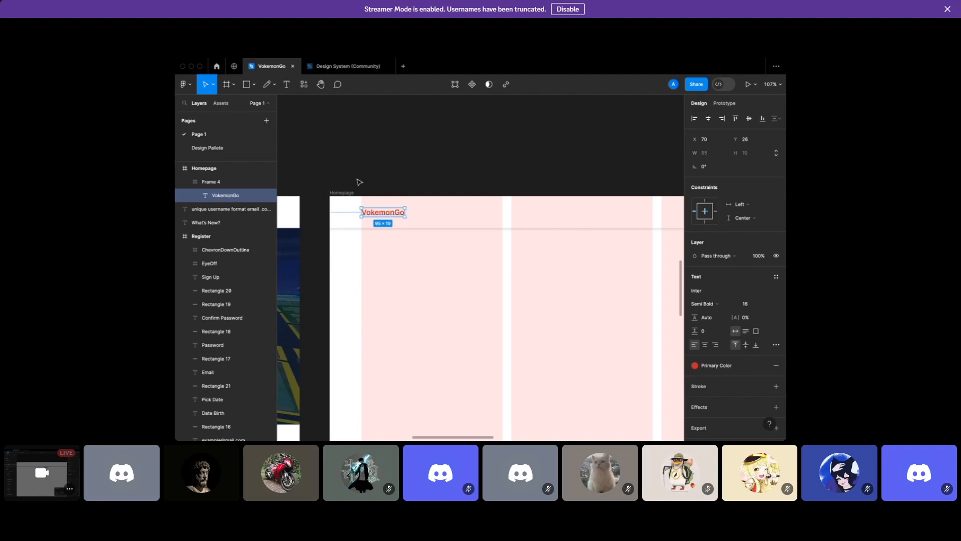
pyautogui.click(359, 180)
pyautogui.scroll(-3, 409, 221)
pyautogui.scroll(-3, 410, 221)
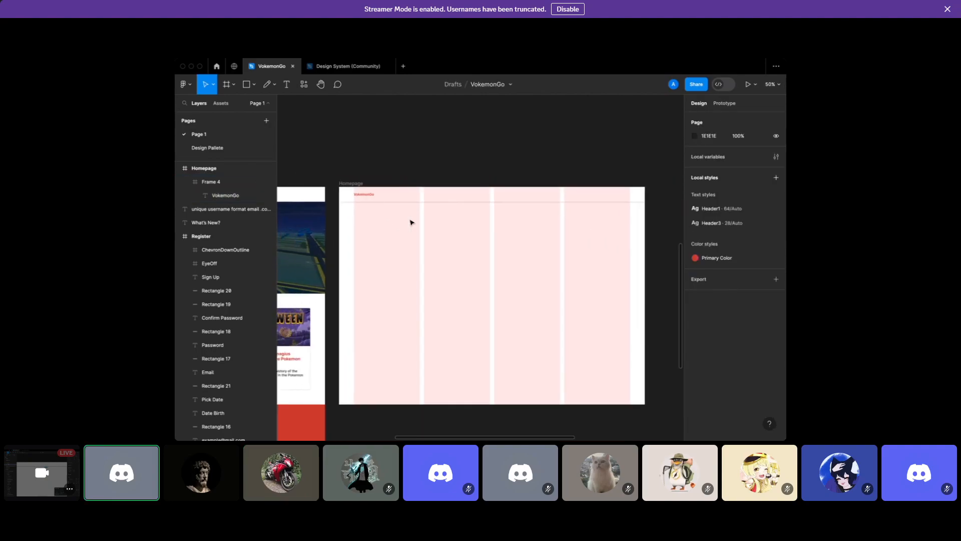
pyautogui.scroll(3, 410, 222)
pyautogui.click(333, 175)
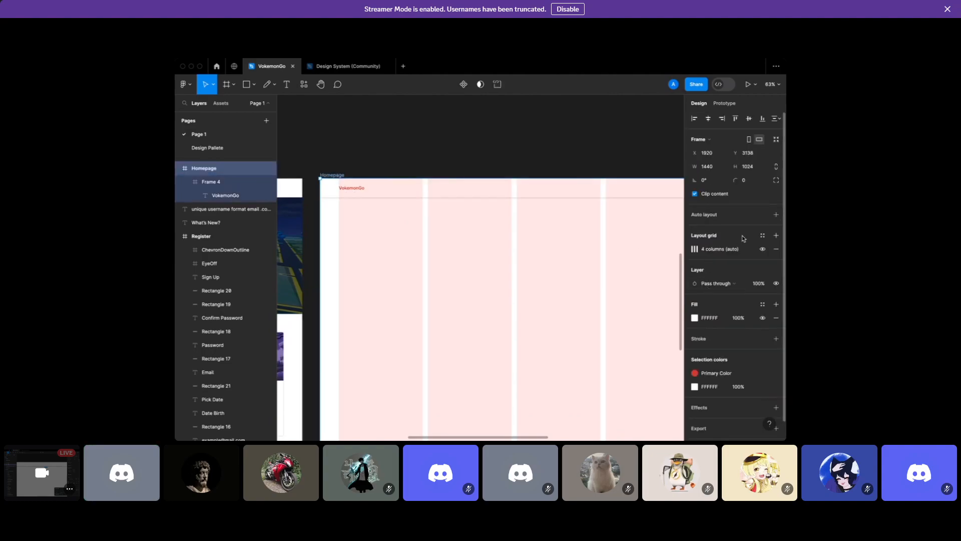
# Replace Homepage's layout grid with 4 stretch columns, 70 margin and 20 gutter
pyautogui.click(775, 248)
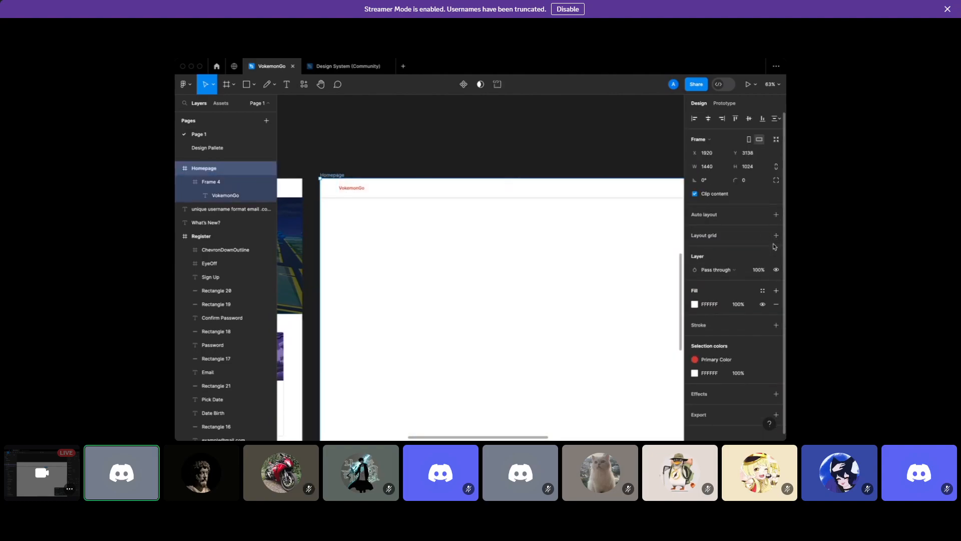
pyautogui.click(718, 236)
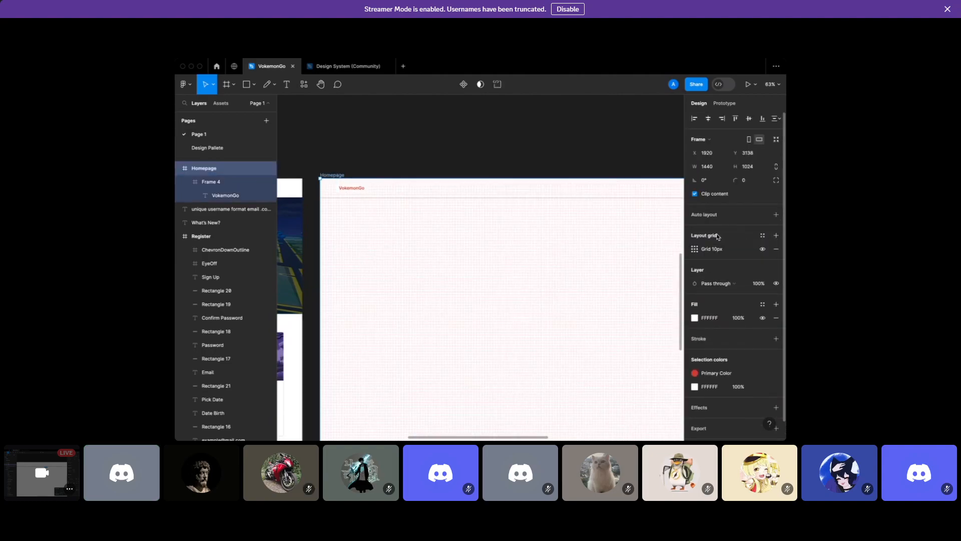
pyautogui.click(695, 249)
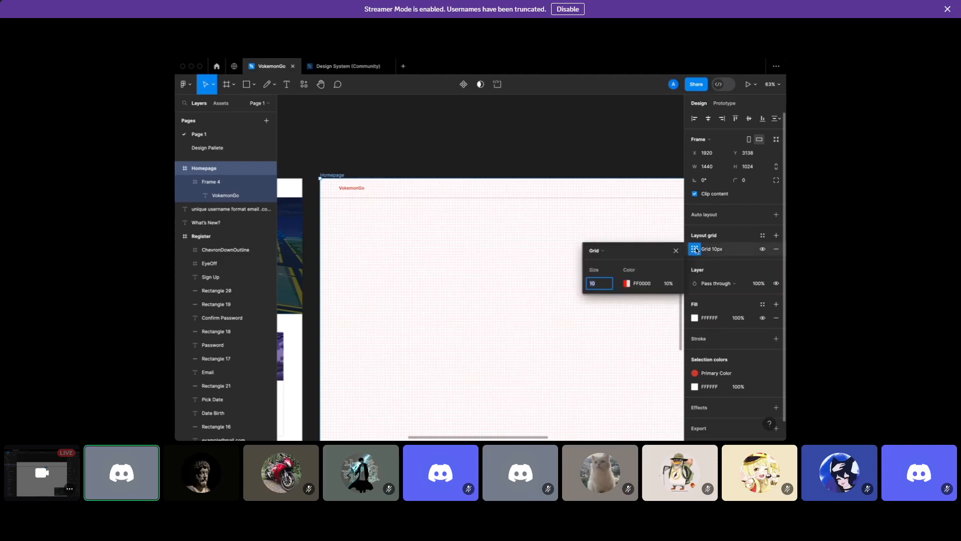
pyautogui.click(605, 253)
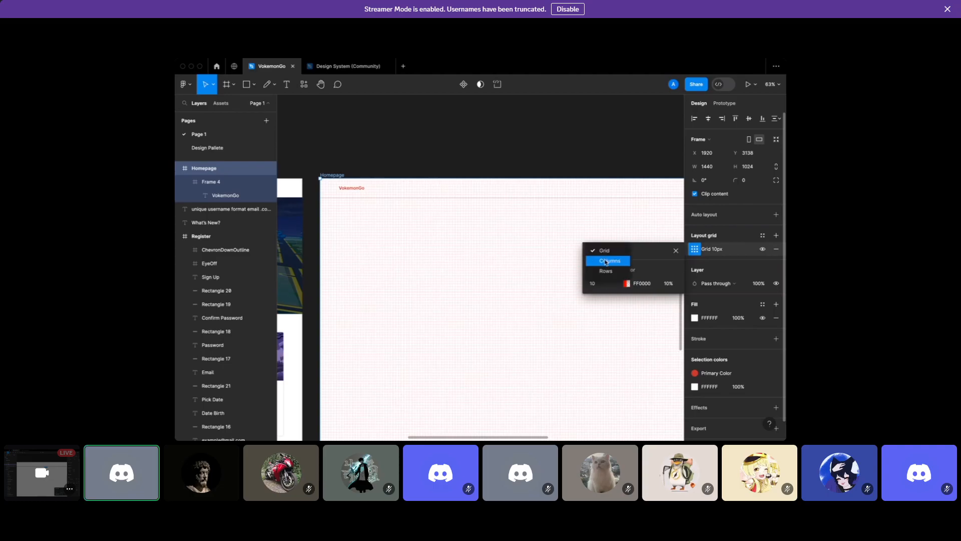
pyautogui.click(606, 262)
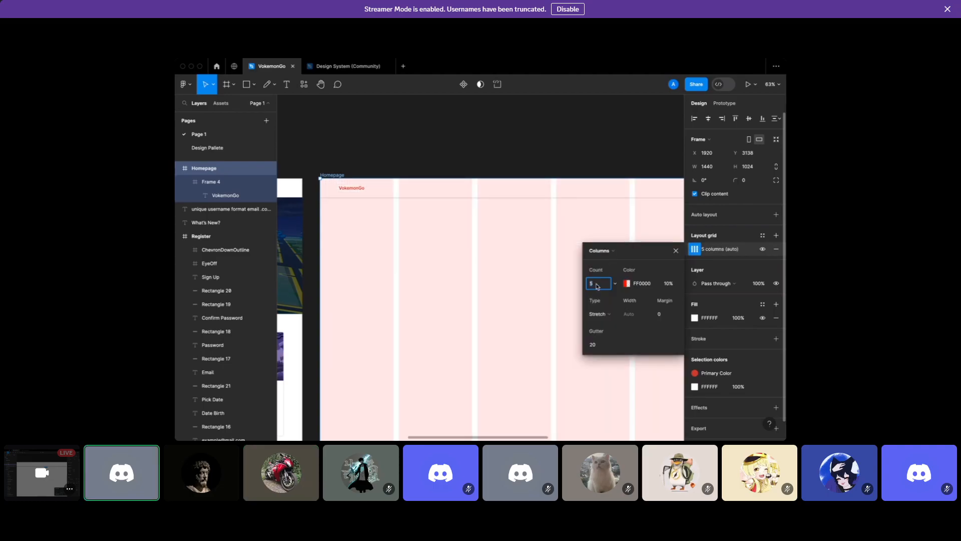
pyautogui.press('Return')
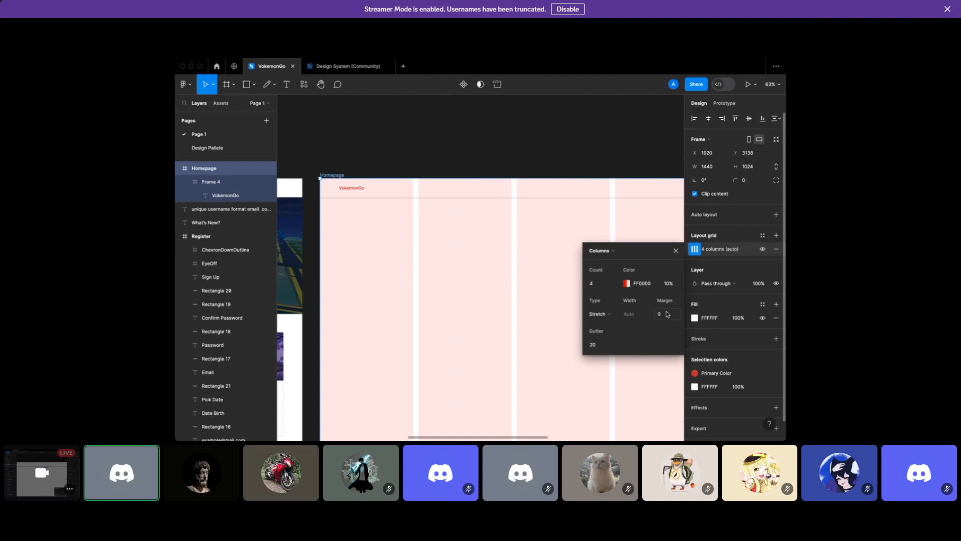
pyautogui.write('70')
pyautogui.press('Return')
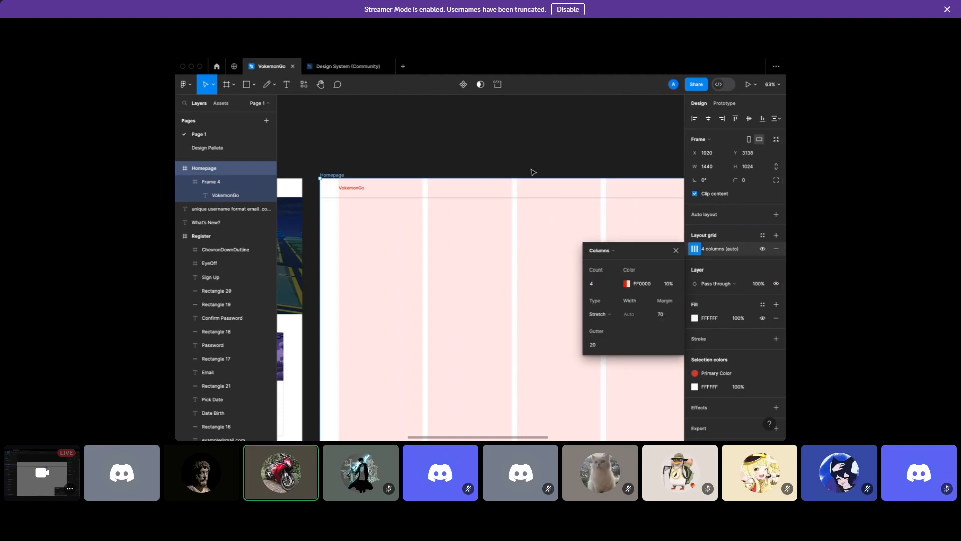
pyautogui.click(520, 148)
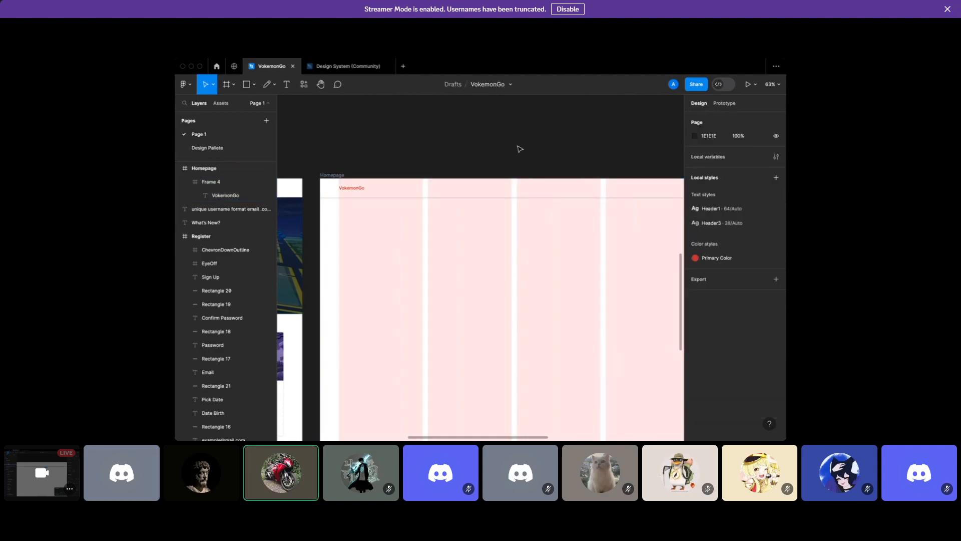
pyautogui.scroll(-2, 519, 149)
pyautogui.scroll(-1, 519, 148)
pyautogui.keyDown('ctrl'); pyautogui.scroll(1, 520, 149); pyautogui.keyUp('ctrl')
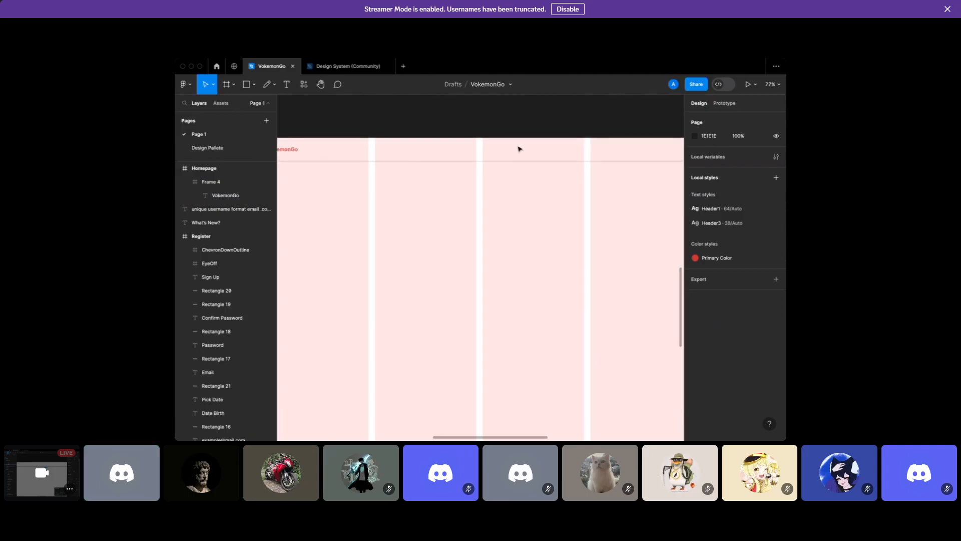
# Pan the canvas to bring the pink Homepage wireframe and its VokemonGo header into view
pyautogui.hscroll(-8, 519, 149)
pyautogui.scroll(8, 519, 149)
pyautogui.keyDown('ctrl'); pyautogui.scroll(1, 519, 149); pyautogui.keyUp('ctrl')
pyautogui.hscroll(5, 519, 149)
pyautogui.scroll(-3, 520, 149)
pyautogui.keyDown('ctrl'); pyautogui.scroll(5, 519, 149); pyautogui.keyUp('ctrl')
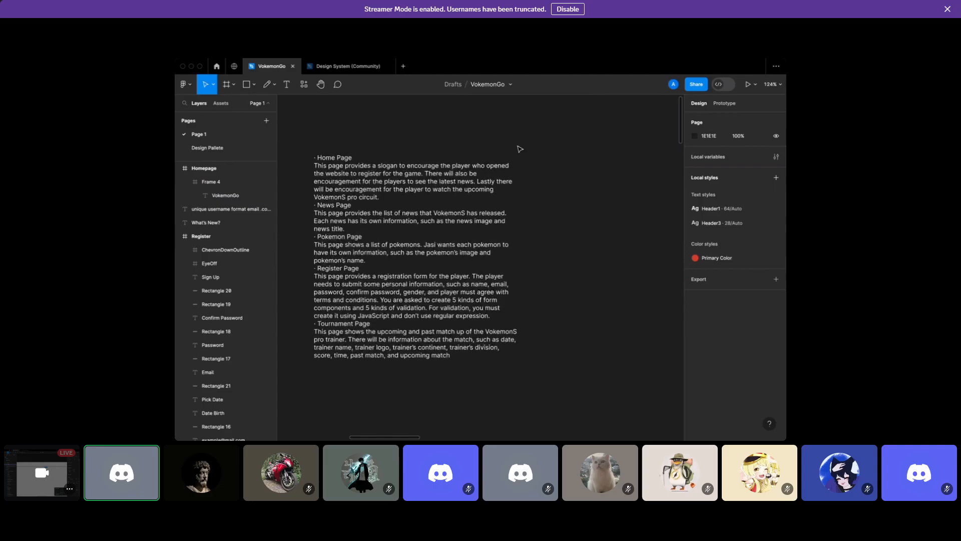
pyautogui.scroll(-6, 489, 237)
pyautogui.keyDown('ctrl'); pyautogui.scroll(-3, 488, 238); pyautogui.keyUp('ctrl')
pyautogui.keyDown('ctrl'); pyautogui.scroll(3, 489, 238); pyautogui.keyUp('ctrl')
pyautogui.hscroll(-3, 488, 237)
pyautogui.scroll(-1, 489, 237)
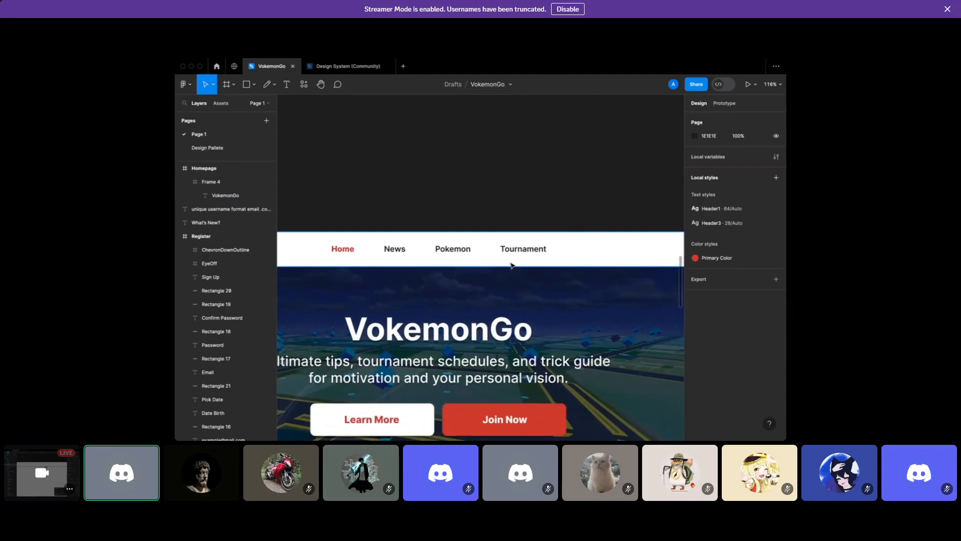
pyautogui.keyDown('ctrl'); pyautogui.scroll(-3, 512, 264); pyautogui.keyUp('ctrl')
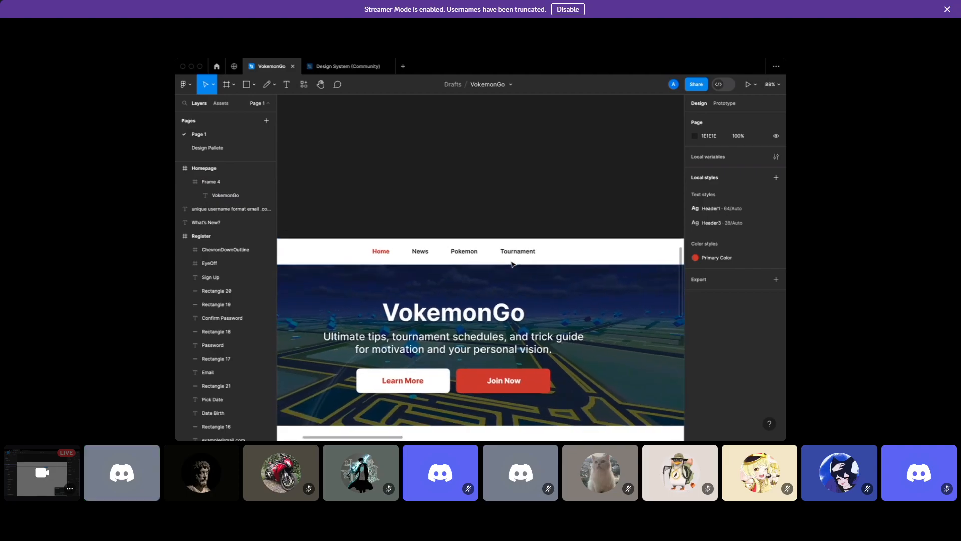
pyautogui.hscroll(2, 511, 264)
pyautogui.scroll(-5, 512, 264)
pyautogui.hscroll(-2, 512, 264)
pyautogui.keyDown('ctrl'); pyautogui.scroll(2, 512, 264); pyautogui.keyUp('ctrl')
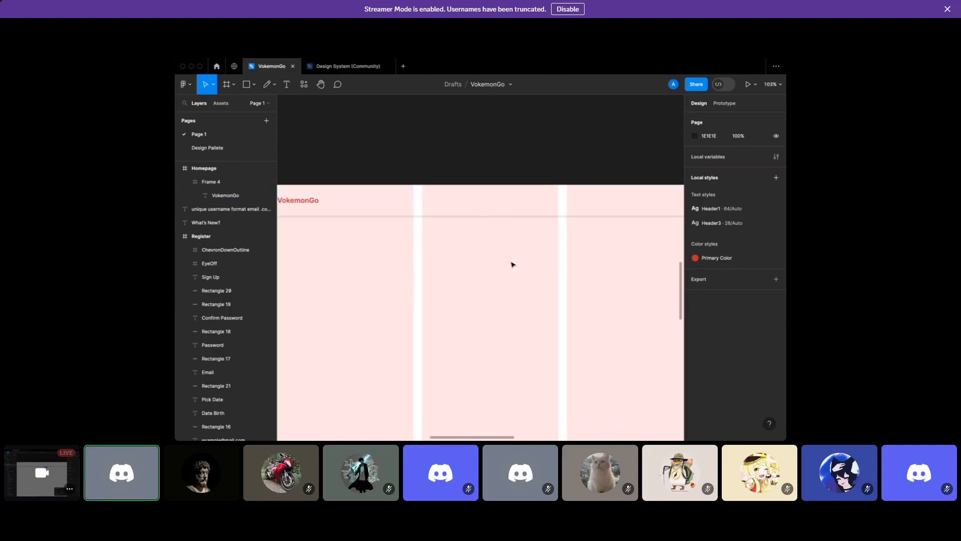
pyautogui.scroll(-1, 512, 264)
pyautogui.hscroll(-10, 512, 265)
pyautogui.hscroll(-1, 385, 192)
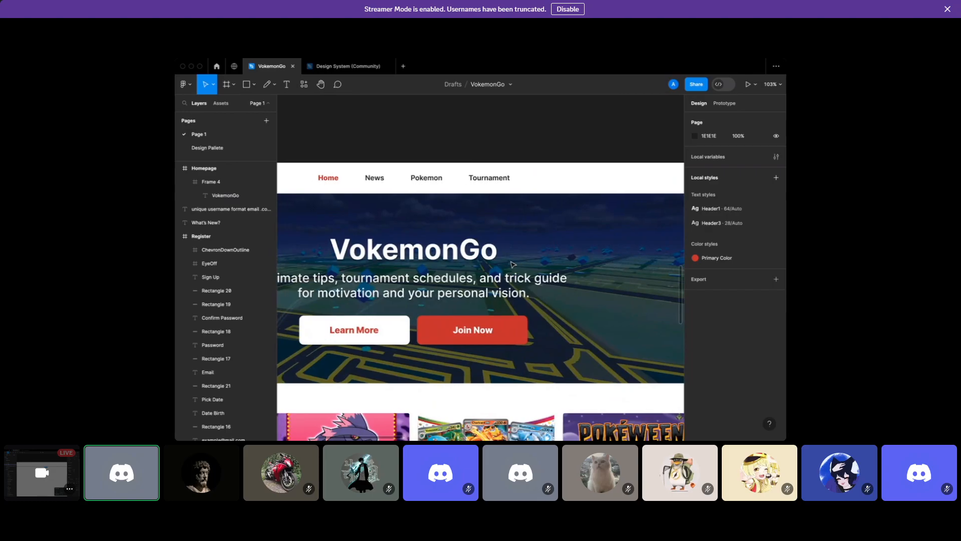
pyautogui.hscroll(10, 516, 189)
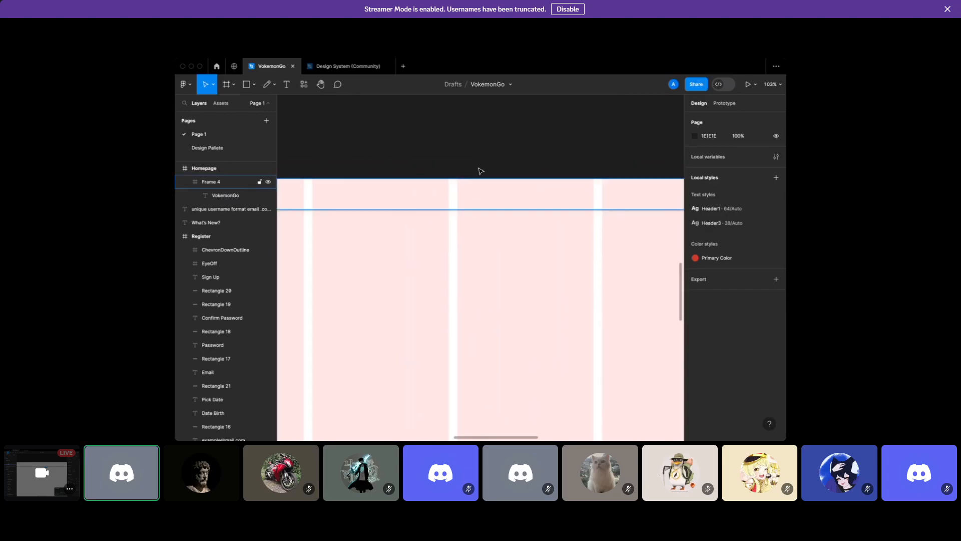
# Add 'Home' and 'News' navigation labels side by side in the header area
pyautogui.click(291, 90)
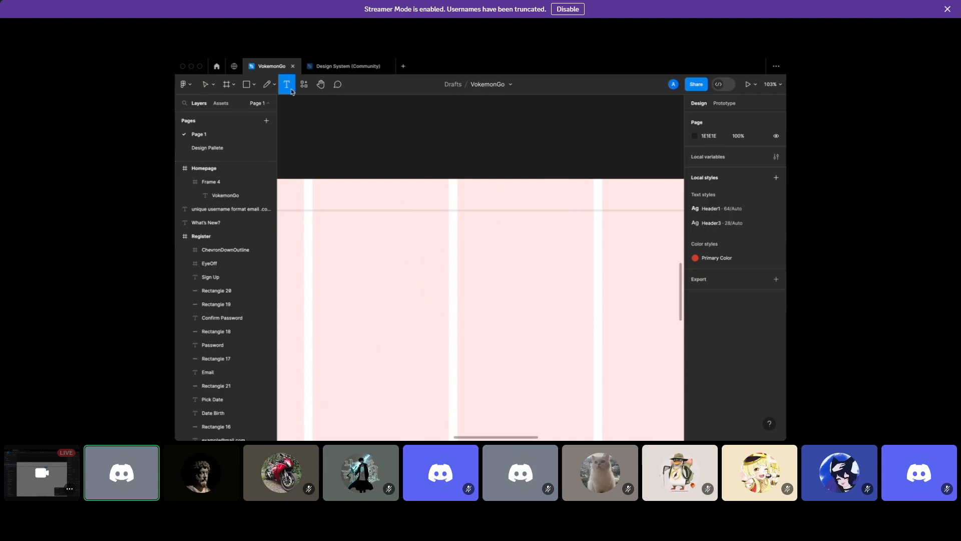
pyautogui.click(415, 241)
pyautogui.write('Home')
pyautogui.press('Escape')
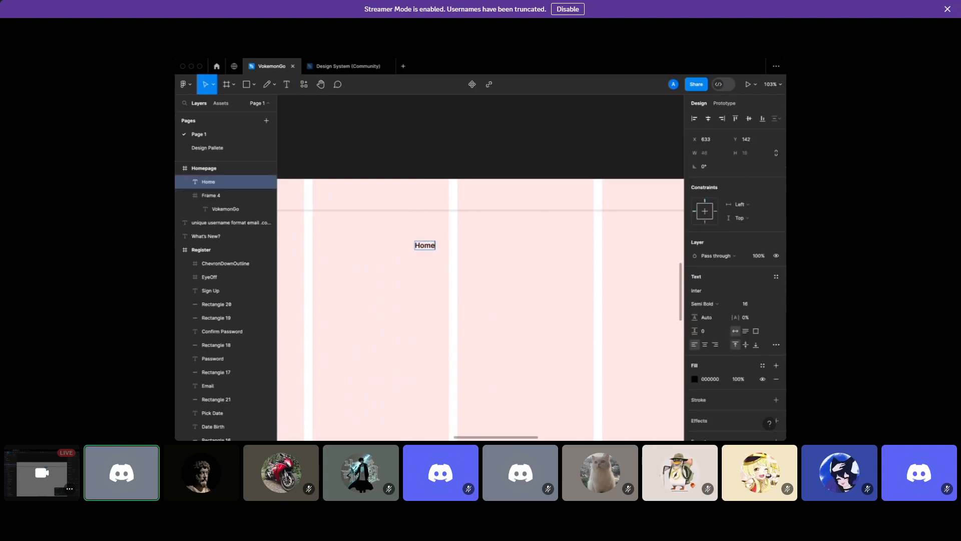
pyautogui.keyDown('alt'); pyautogui.moveTo(427, 248); pyautogui.dragTo(486, 250); pyautogui.keyUp('alt')
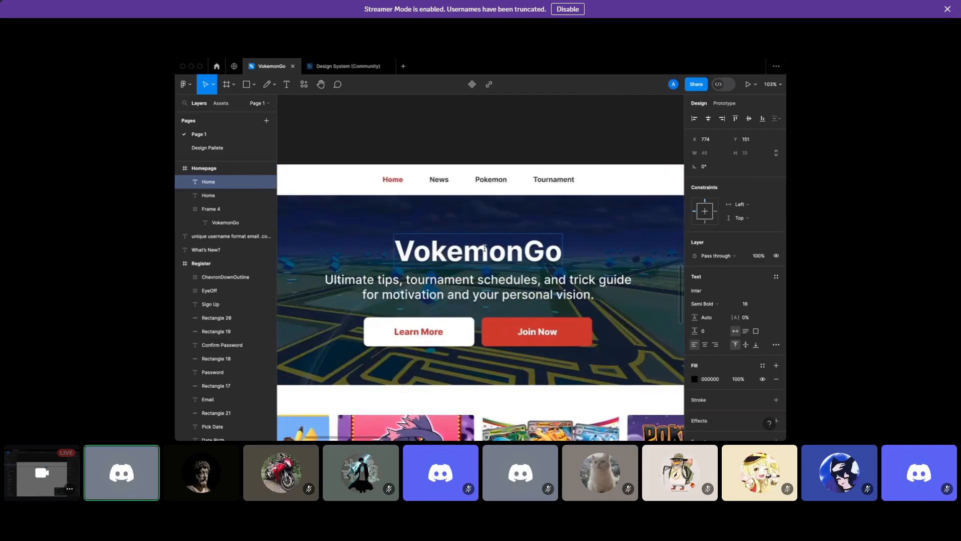
pyautogui.hscroll(10, 484, 249)
pyautogui.hscroll(-8, 487, 251)
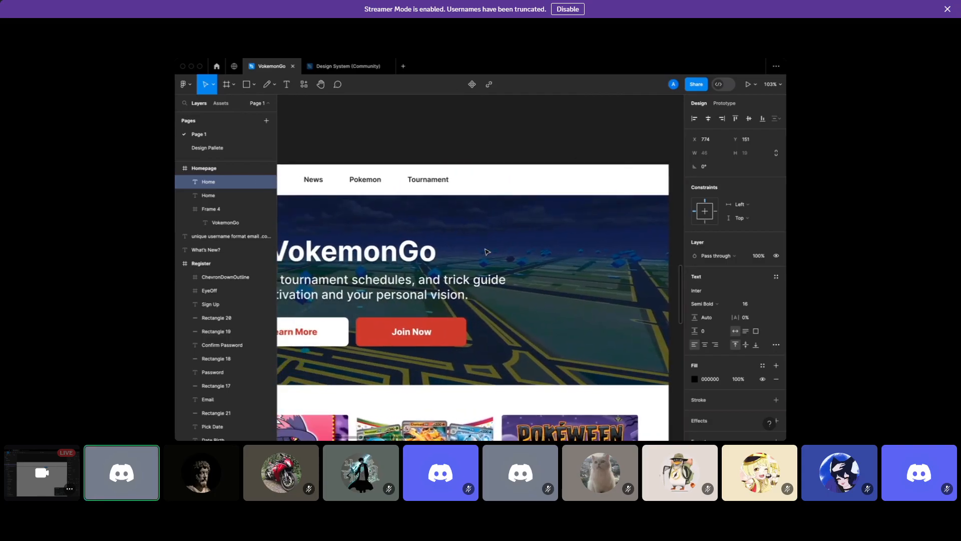
pyautogui.write('ews')
pyautogui.press('Escape')
# Add 'Pokemon' and 'Tournament' labels to the right, then select all four labels
pyautogui.press('super+v')
pyautogui.moveTo(323, 210); pyautogui.dragTo(439, 214)
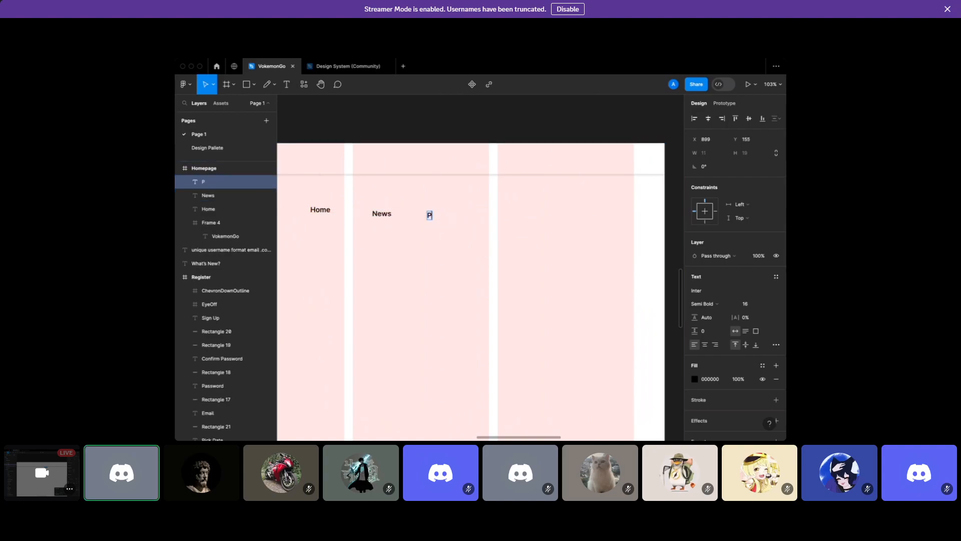
pyautogui.press('BackSpace')
pyautogui.write('okemon')
pyautogui.doubleClick(439, 215)
pyautogui.press('Escape')
pyautogui.hotkey('ctrl', 'd')
pyautogui.moveTo(443, 216); pyautogui.dragTo(494, 216)
pyautogui.doubleClick(488, 216)
pyautogui.write('Tourna')
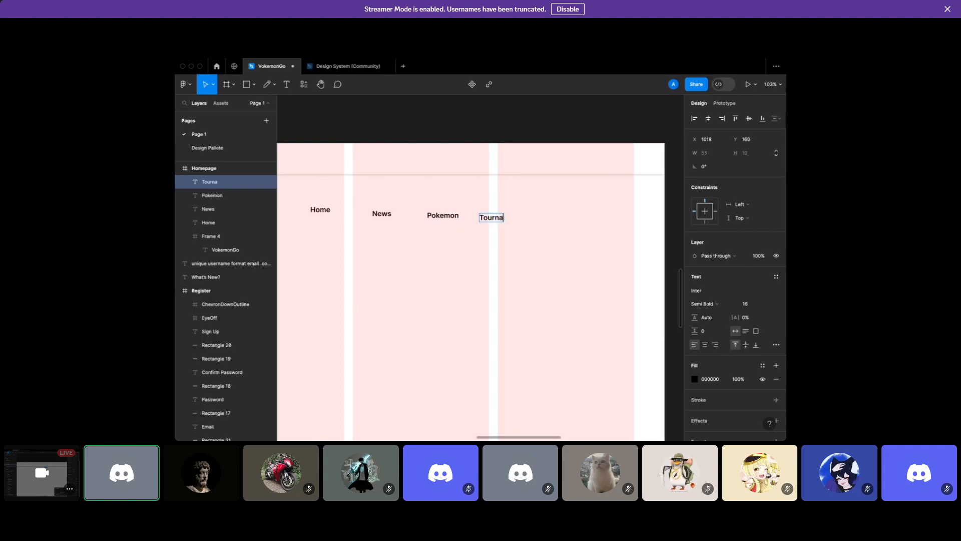
pyautogui.click(494, 254)
pyautogui.click(494, 254)
pyautogui.hscroll(-2, 494, 254)
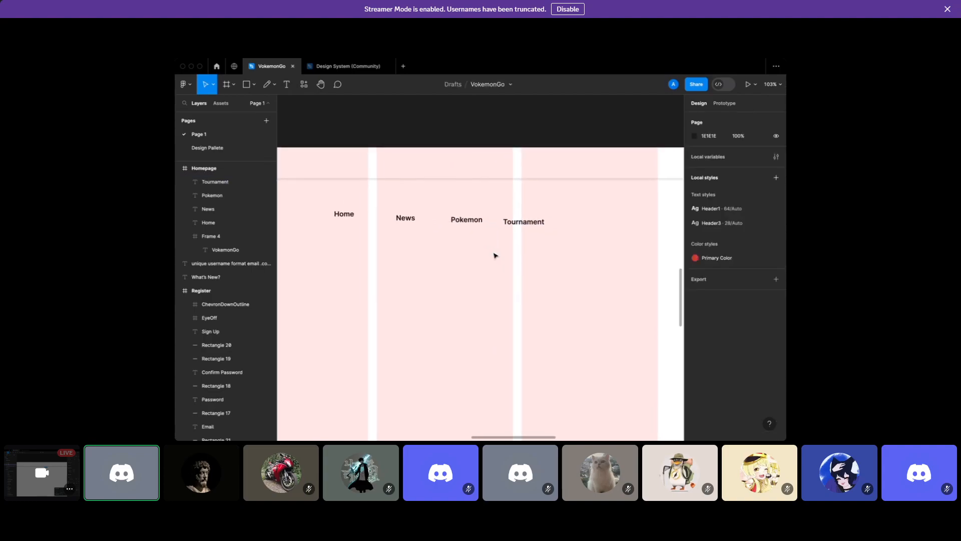
pyautogui.moveTo(330, 207); pyautogui.dragTo(556, 244)
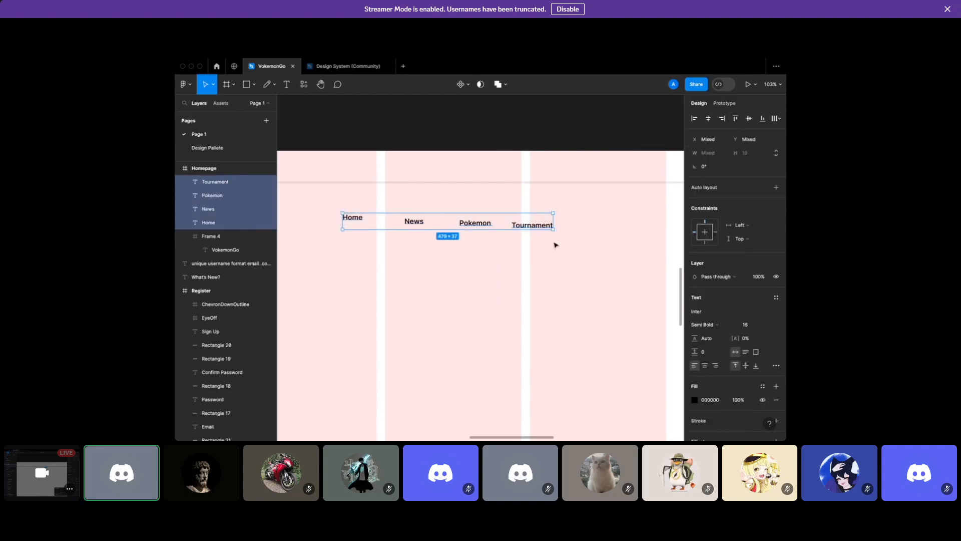
# Wrap the four nav labels in an auto-layout row with a 60 gap
pyautogui.rightClick(519, 232)
pyautogui.moveTo(534, 249)
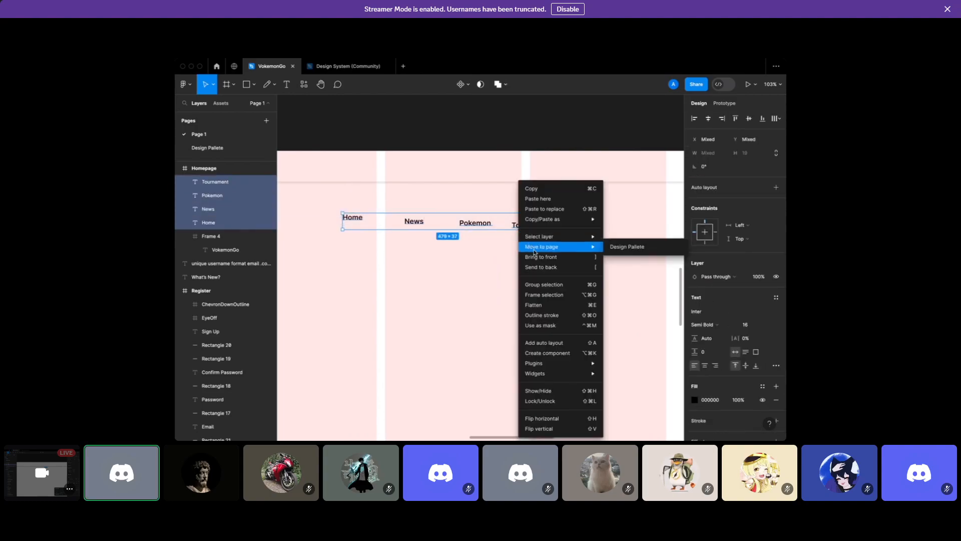
pyautogui.click(463, 256)
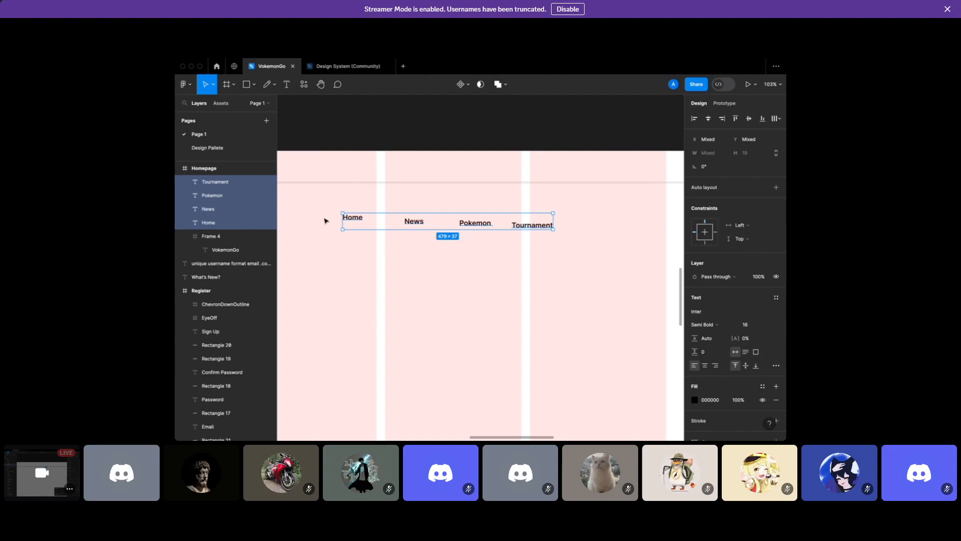
pyautogui.hotkey('shift', 'a')
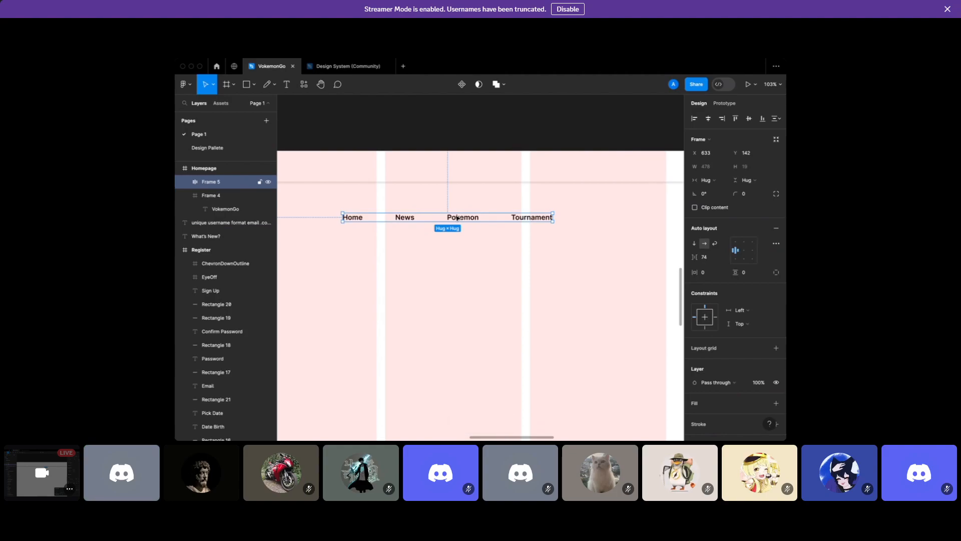
pyautogui.click(715, 261)
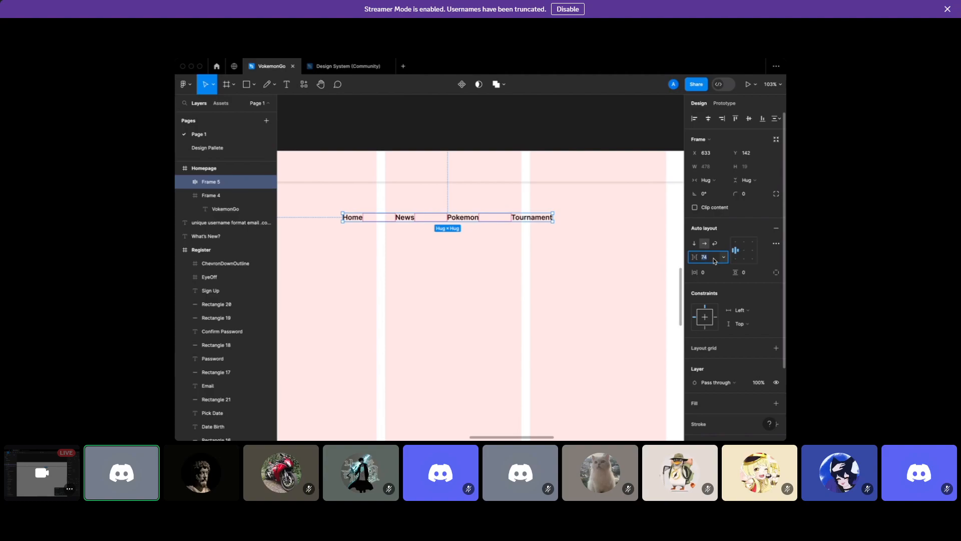
pyautogui.press('Return')
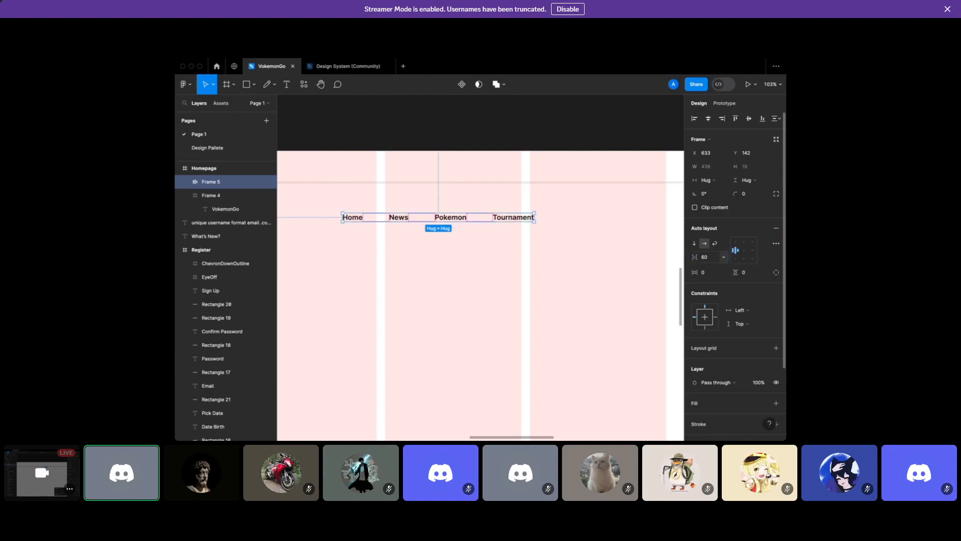
# Move the nav row into the header bar and centre it horizontally
pyautogui.click(546, 272)
pyautogui.hscroll(-3, 545, 272)
pyautogui.moveTo(521, 221); pyautogui.dragTo(484, 176)
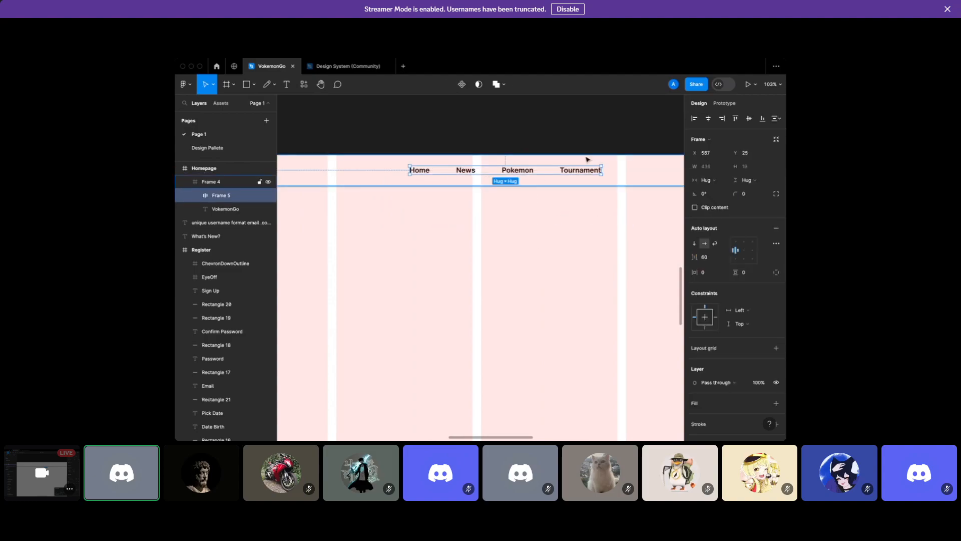
pyautogui.click(709, 119)
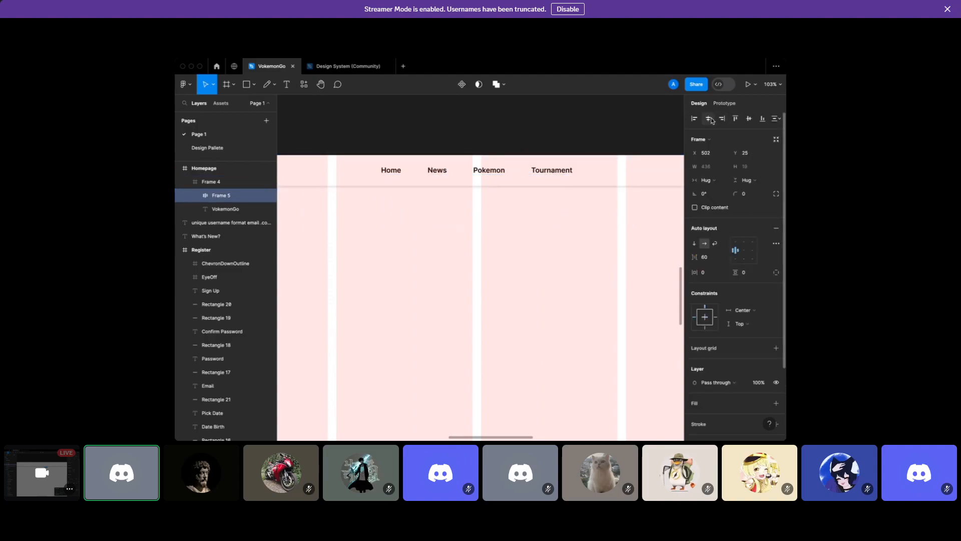
pyautogui.click(576, 144)
pyautogui.scroll(-3, 576, 144)
pyautogui.keyDown('ctrl'); pyautogui.click(543, 172); pyautogui.keyUp('ctrl')
# Vertically centre the nav row (Frame 5) within the header bar
pyautogui.click(530, 174)
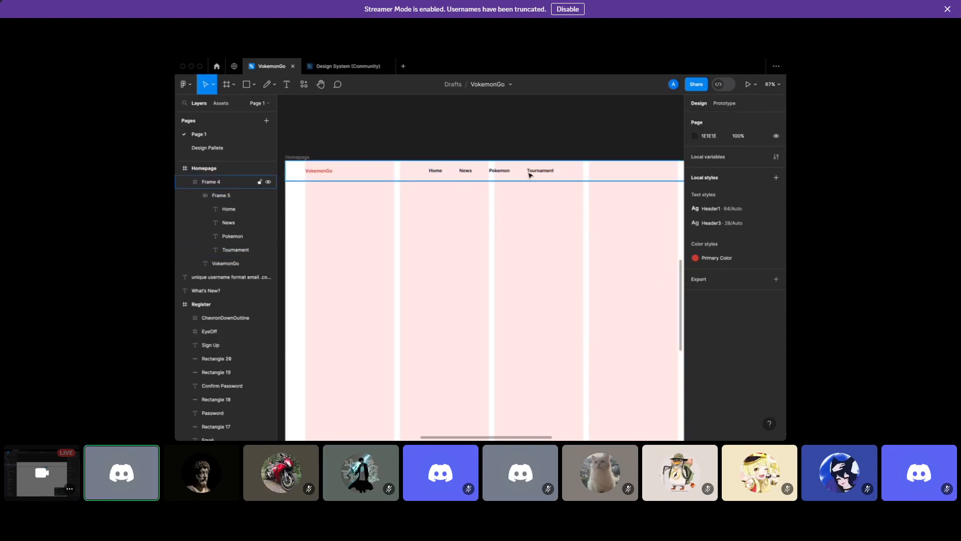
pyautogui.click(530, 174)
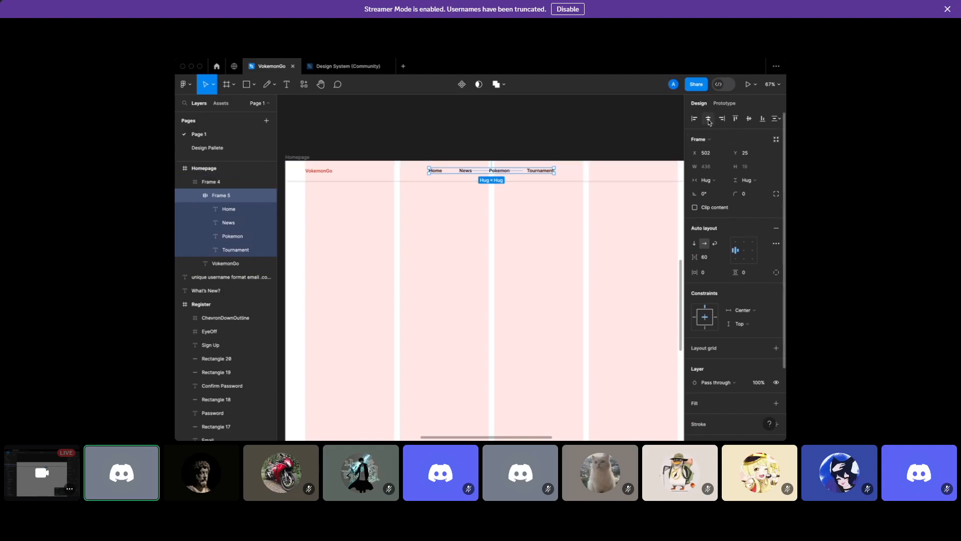
pyautogui.click(751, 120)
pyautogui.click(679, 129)
pyautogui.scroll(-1, 580, 150)
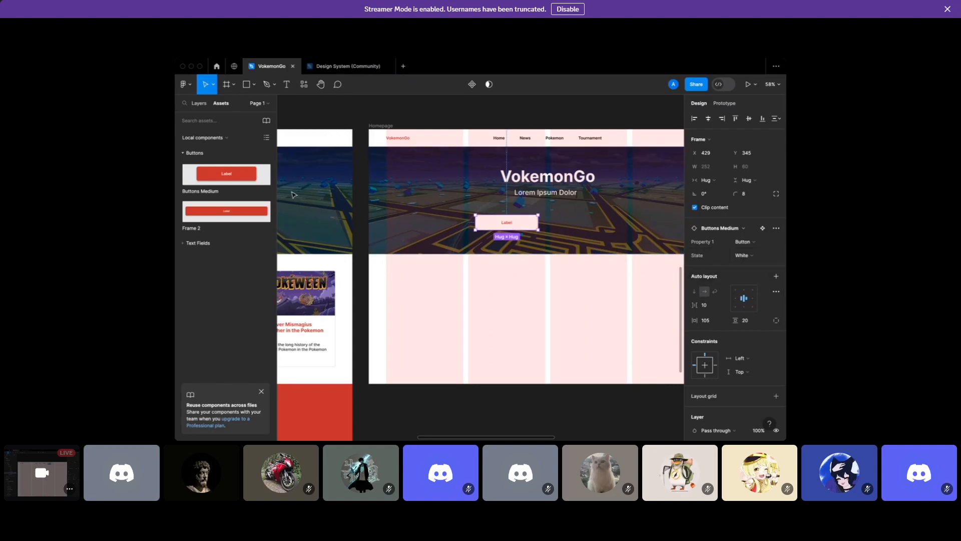
# Place a second Buttons Medium instance in Red state beside the white hero button
pyautogui.moveTo(234, 176); pyautogui.dragTo(550, 223)
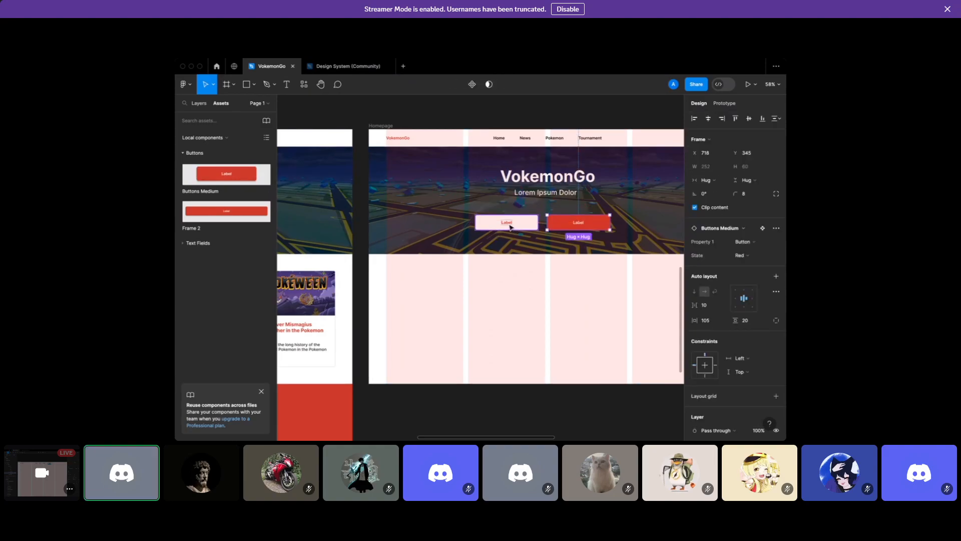
pyautogui.hscroll(-8, 511, 226)
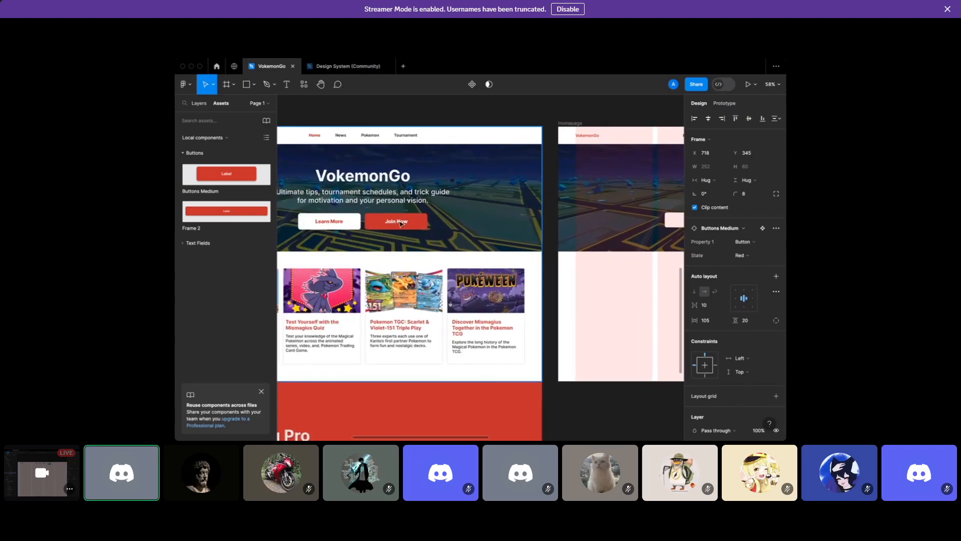
pyautogui.hscroll(12, 400, 223)
# Relabel the white hero button 'Learn More' and the red one 'Join Now'
pyautogui.click(393, 225)
pyautogui.doubleClick(389, 224)
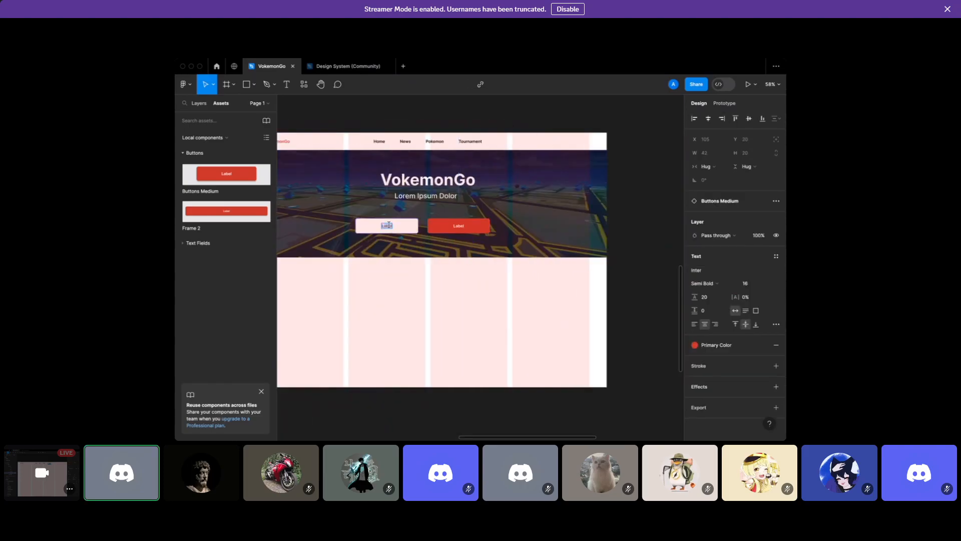
pyautogui.write('Learn mo')
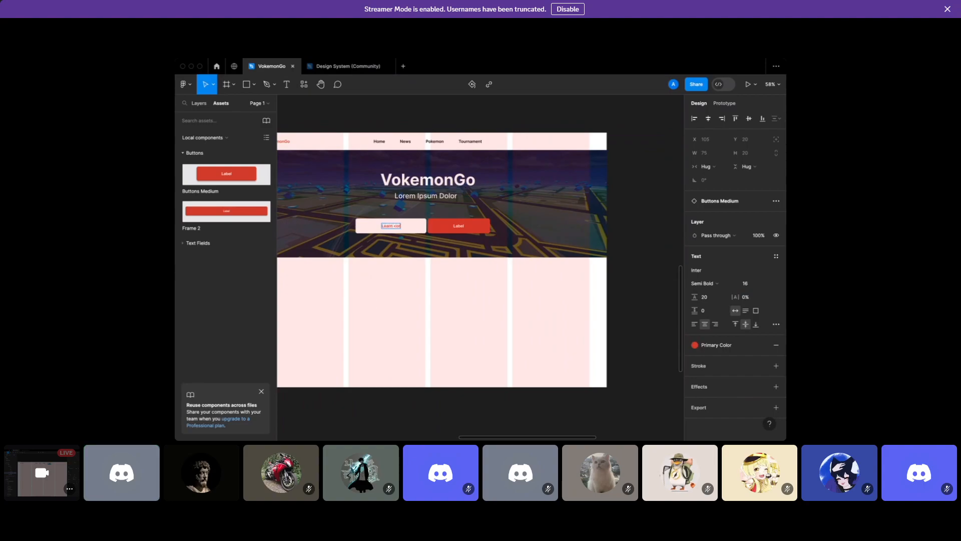
pyautogui.write(' Morere')
pyautogui.hscroll(-1, 366, 219)
pyautogui.scroll(4, 365, 219)
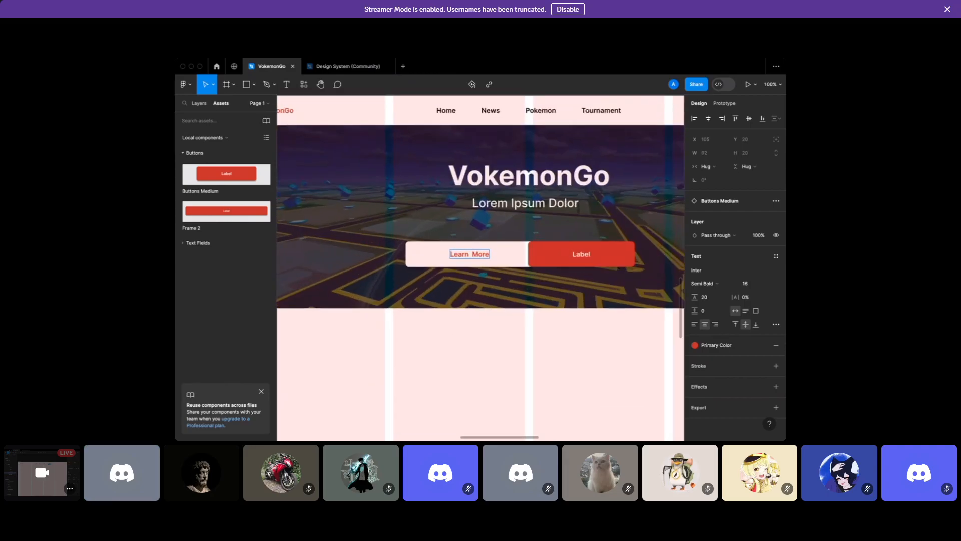
pyautogui.doubleClick(574, 259)
pyautogui.doubleClick(577, 256)
pyautogui.write('Join Now')
pyautogui.press('Escape')
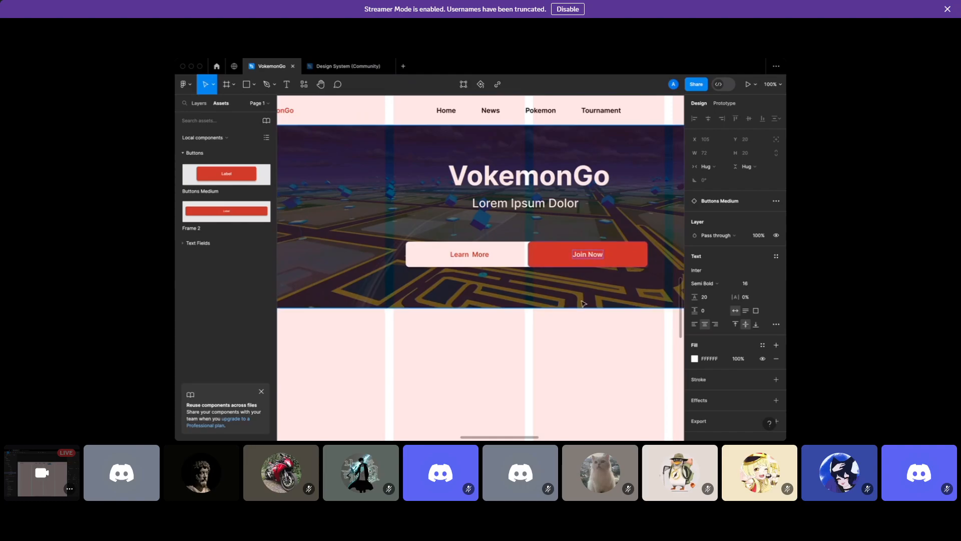
# Set the Learn More and Join Now buttons to a width of 252
pyautogui.click(497, 252)
pyautogui.moveTo(487, 256)
pyautogui.mouseDown()
pyautogui.moveTo(473, 256)
pyautogui.moveTo(505, 254)
pyautogui.mouseUp()
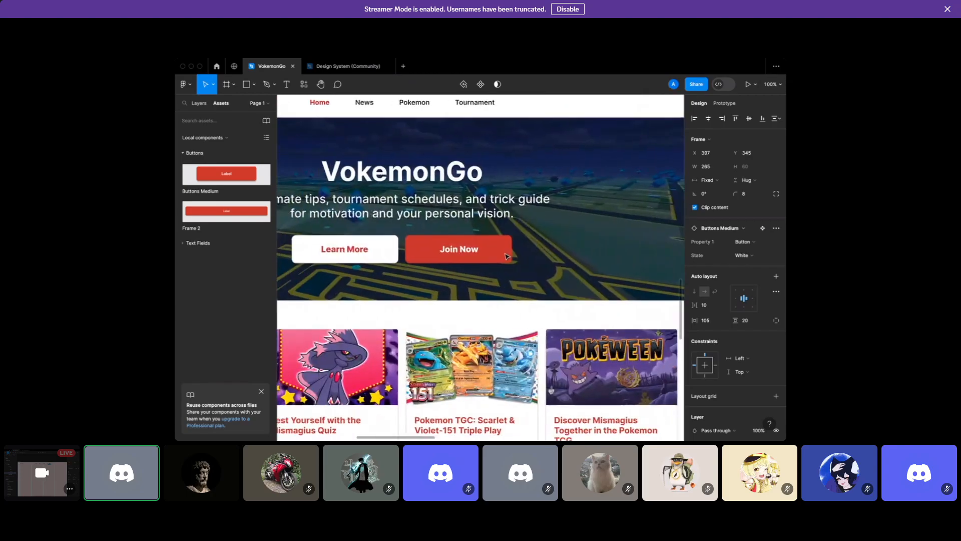
pyautogui.hscroll(-3, 495, 254)
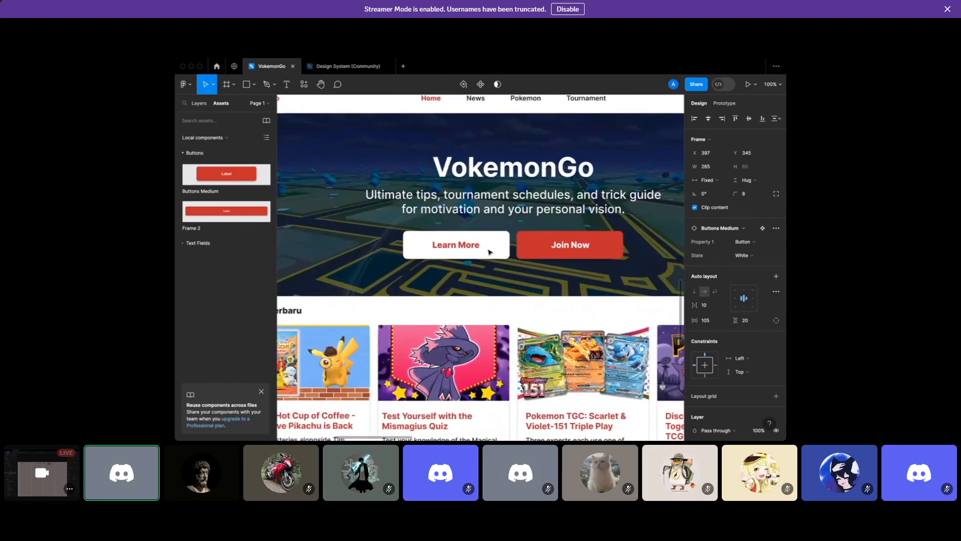
pyautogui.click(489, 251)
pyautogui.hscroll(8, 489, 251)
pyautogui.hscroll(4, 490, 252)
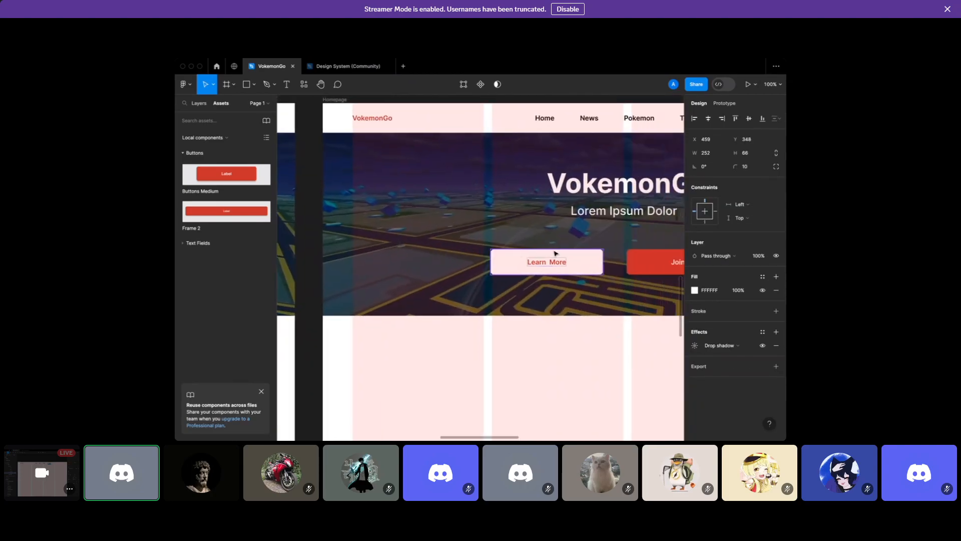
pyautogui.click(575, 261)
pyautogui.moveTo(602, 262); pyautogui.dragTo(597, 263)
pyautogui.click(706, 168)
pyautogui.write('252')
pyautogui.press('Return')
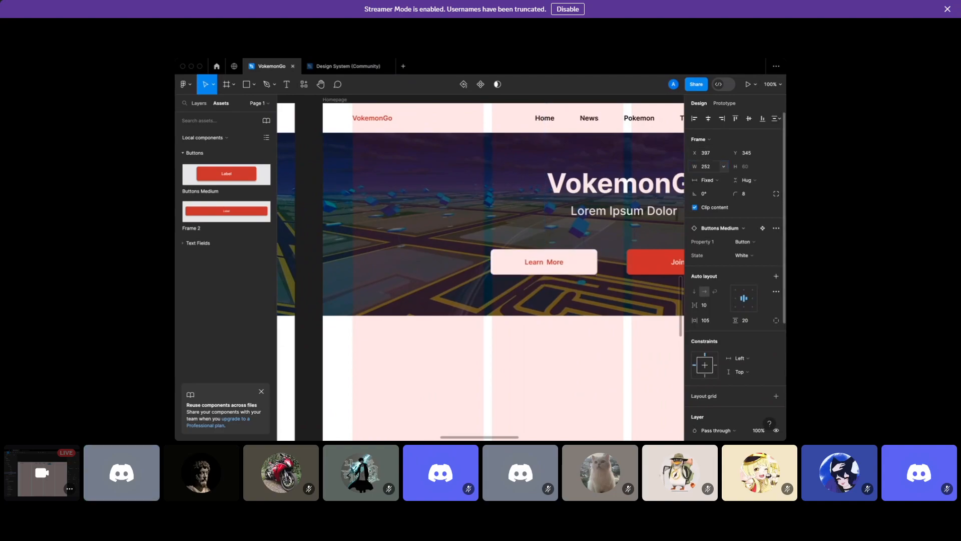
pyautogui.hscroll(3, 595, 260)
pyautogui.click(596, 260)
pyautogui.click(713, 168)
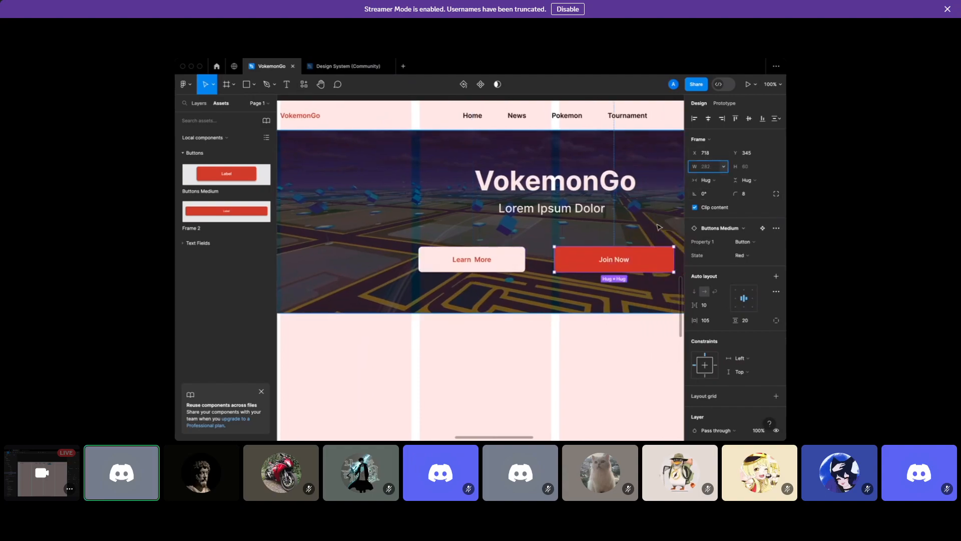
# Move Learn More beside Join Now and shift both buttons slightly higher
pyautogui.moveTo(483, 260); pyautogui.dragTo(524, 263)
pyautogui.press('Right')
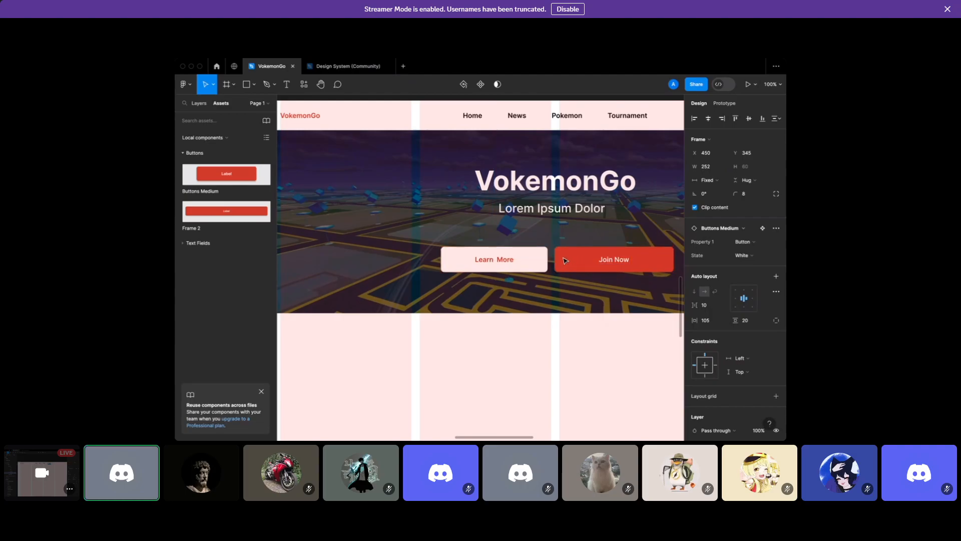
pyautogui.keyDown('shift'); pyautogui.click(576, 263); pyautogui.keyUp('shift')
pyautogui.moveTo(546, 264)
pyautogui.mouseDown()
pyautogui.moveTo(528, 264)
pyautogui.moveTo(540, 262)
pyautogui.mouseUp()
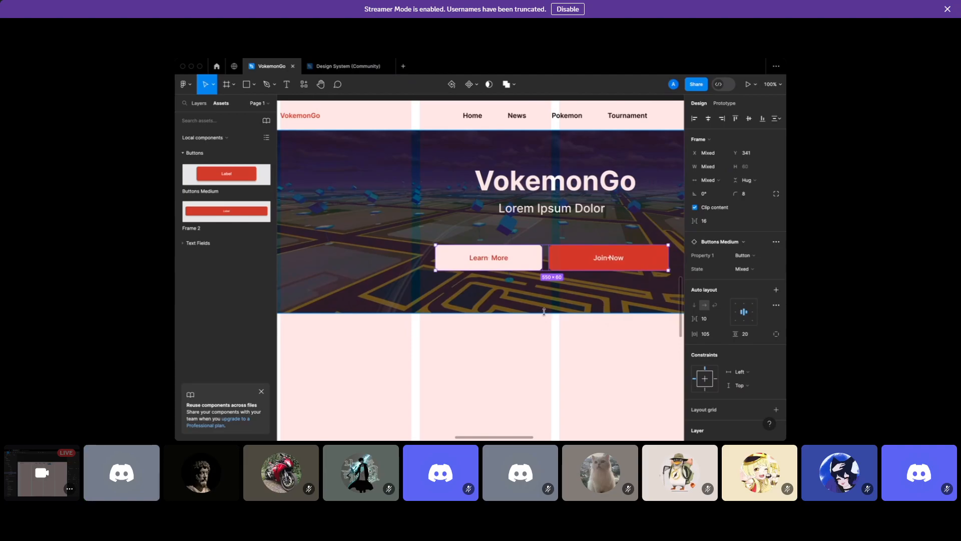
pyautogui.click(544, 312)
pyautogui.scroll(-4, 545, 313)
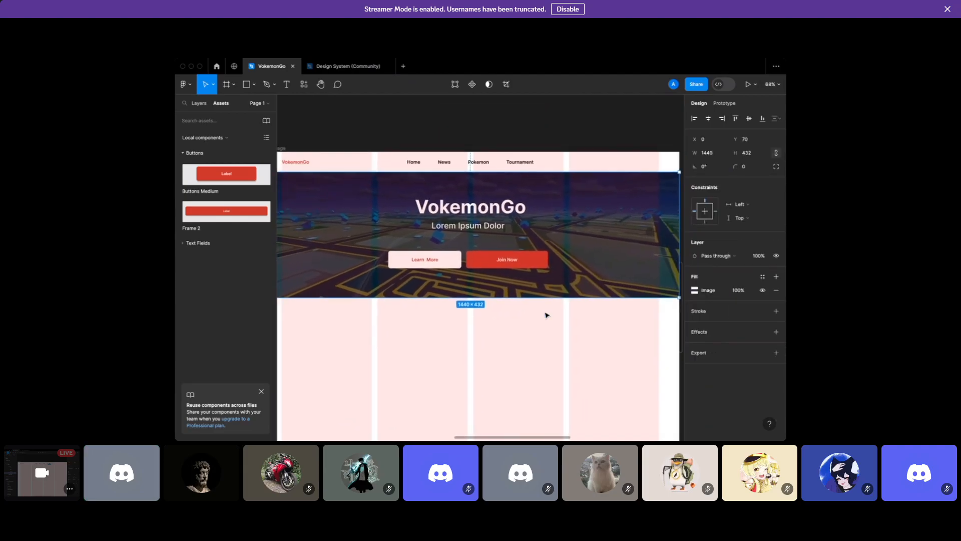
pyautogui.hscroll(-2, 547, 315)
pyautogui.click(502, 133)
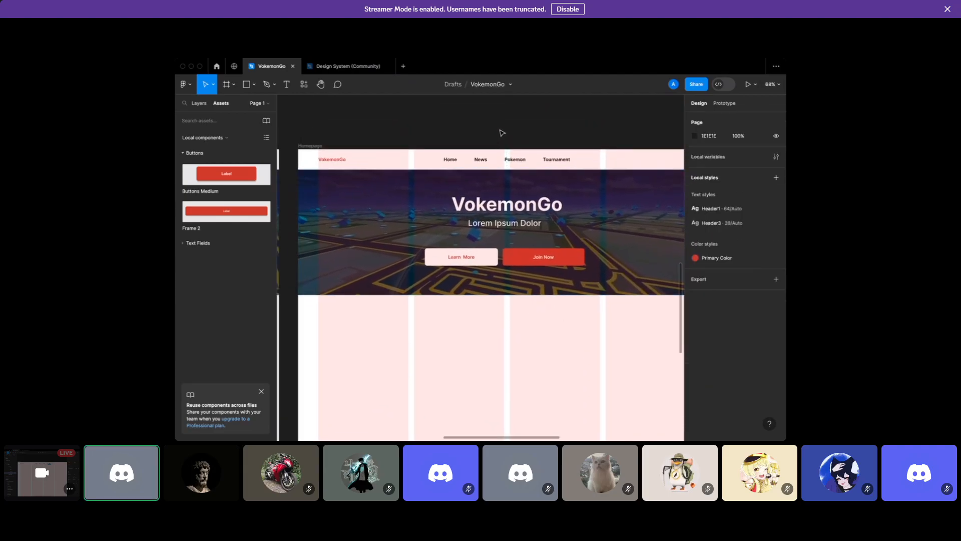
pyautogui.scroll(1, 502, 132)
pyautogui.scroll(-2, 502, 133)
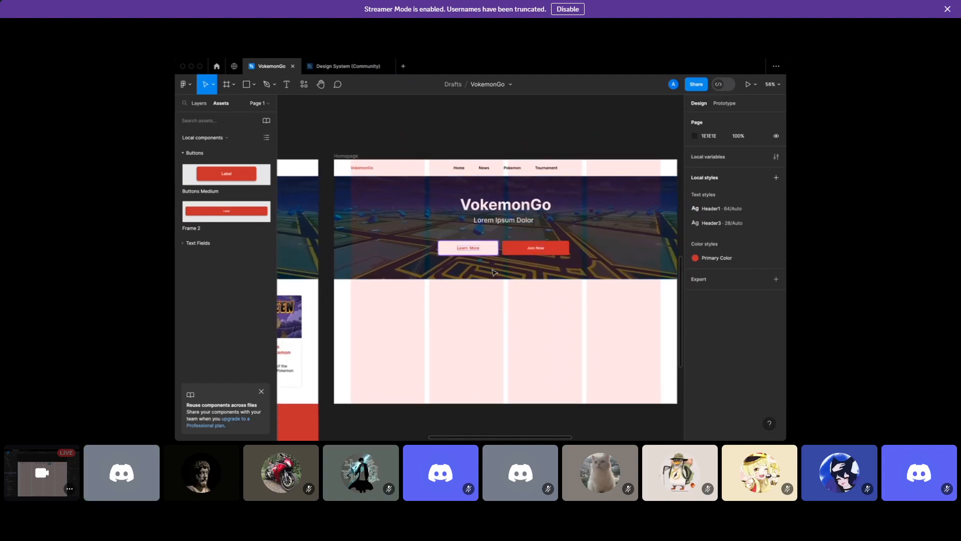
pyautogui.hscroll(1, 538, 131)
pyautogui.scroll(2, 538, 132)
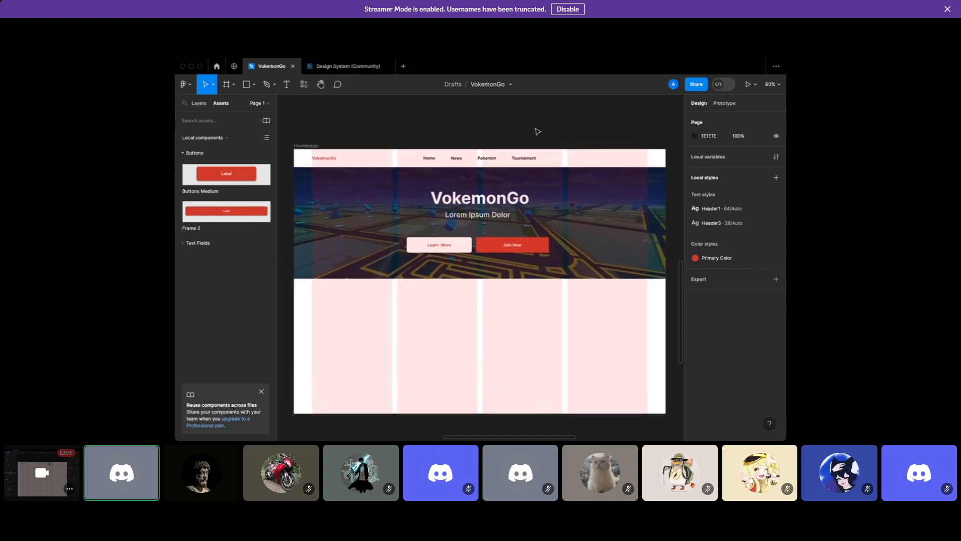
pyautogui.scroll(-1, 538, 132)
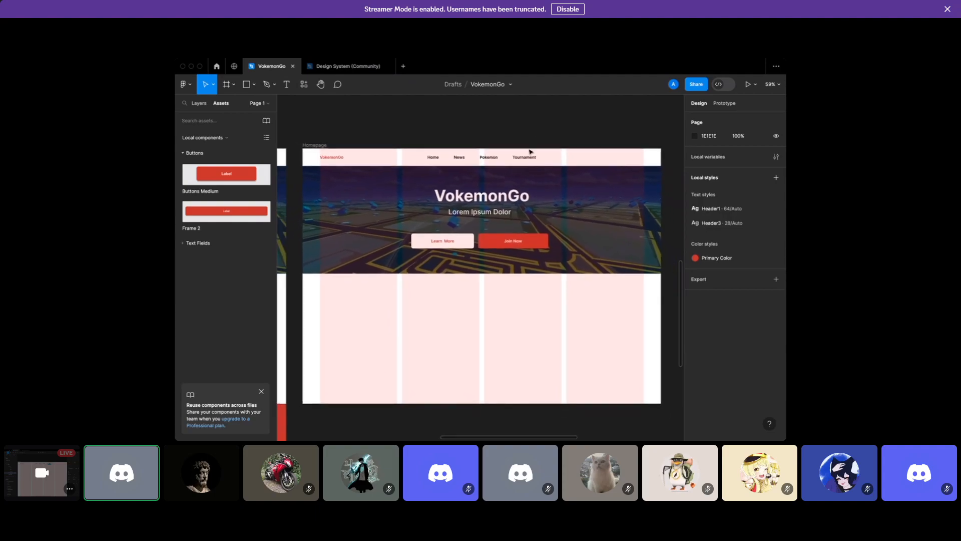
pyautogui.click(507, 202)
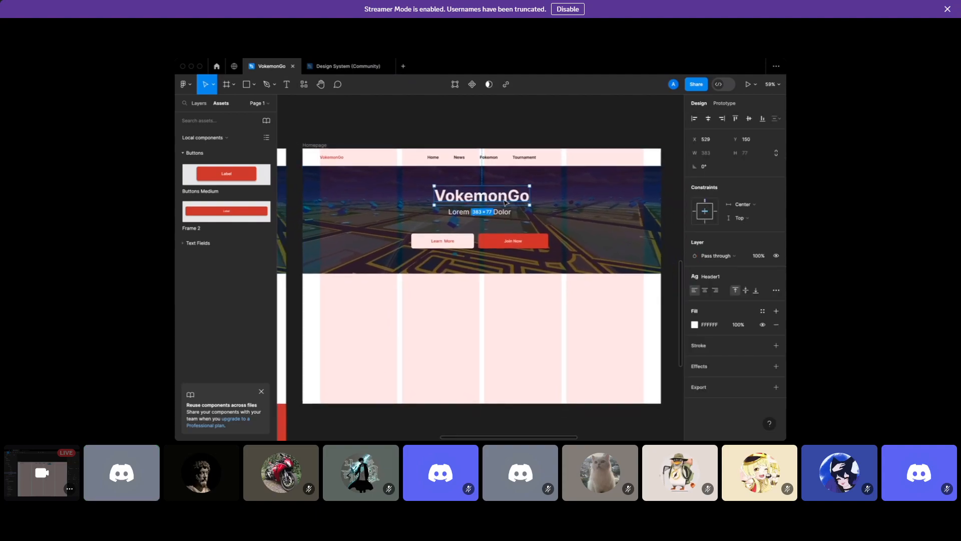
pyautogui.click(730, 278)
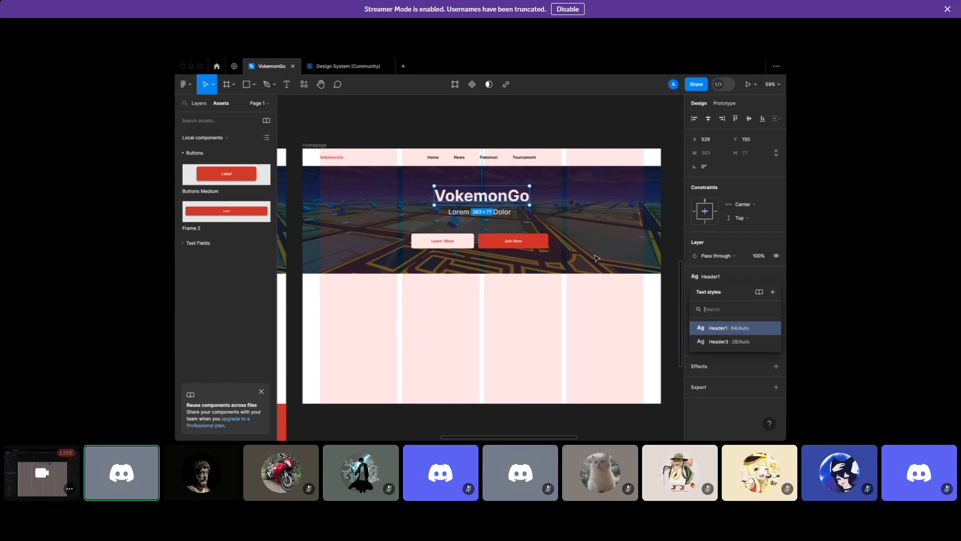
pyautogui.click(501, 213)
pyautogui.click(497, 135)
pyautogui.scroll(-3, 496, 134)
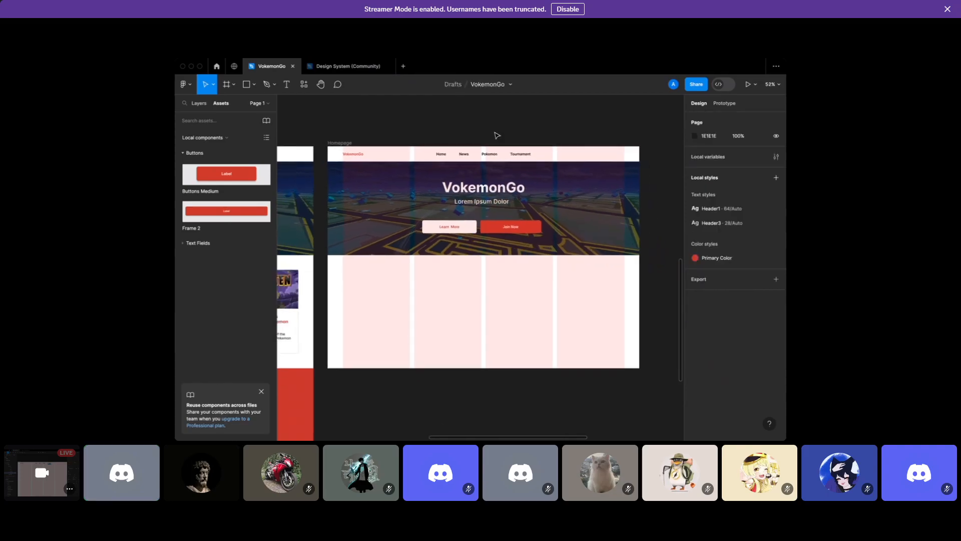
pyautogui.scroll(10, 595, 144)
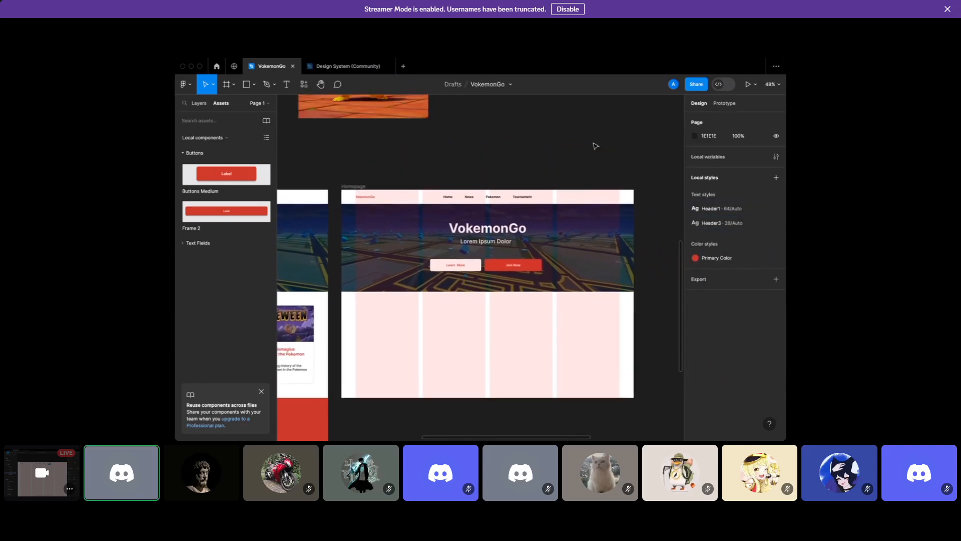
pyautogui.hscroll(5, 506, 169)
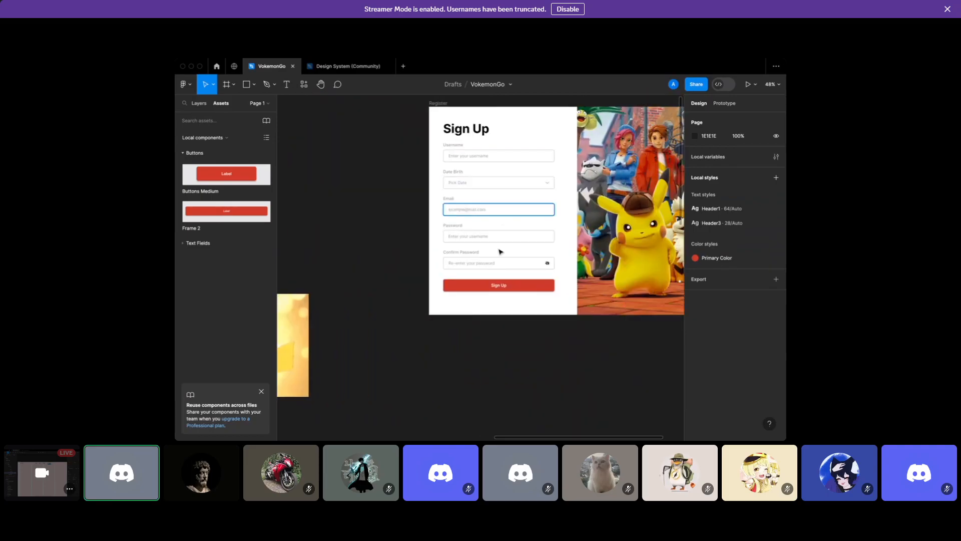
pyautogui.scroll(-10, 502, 307)
pyautogui.hscroll(-4, 503, 309)
pyautogui.scroll(-4, 503, 309)
pyautogui.scroll(3, 503, 309)
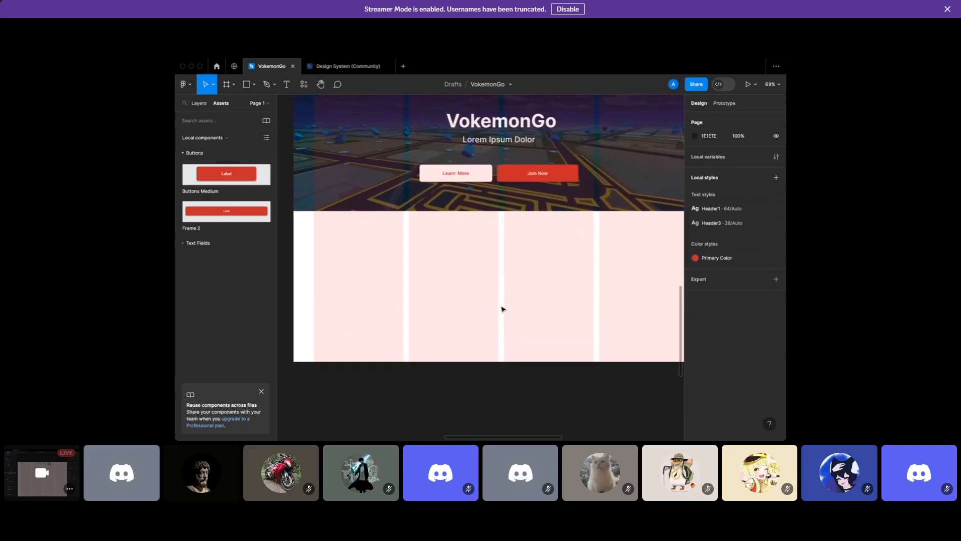
pyautogui.scroll(2, 504, 309)
pyautogui.scroll(-1, 503, 309)
pyautogui.scroll(1, 503, 309)
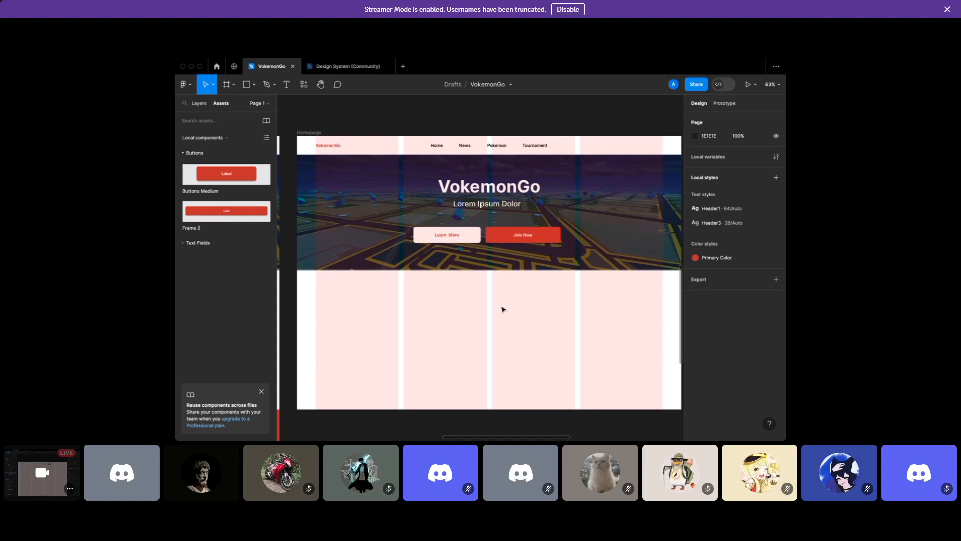
# Resize the Join Now button to a fixed width of 252, matching Learn More
pyautogui.scroll(1, 503, 309)
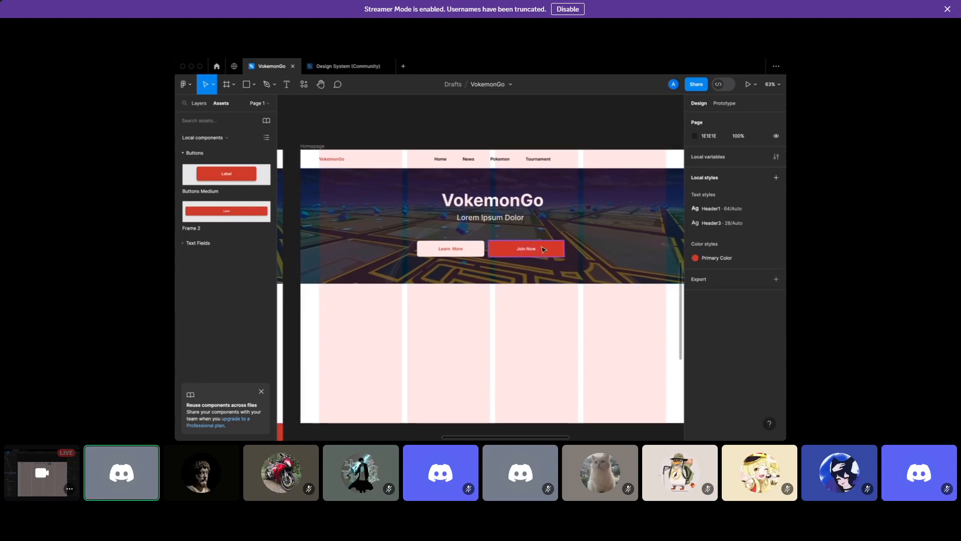
pyautogui.click(544, 249)
pyautogui.moveTo(563, 249); pyautogui.dragTo(556, 249)
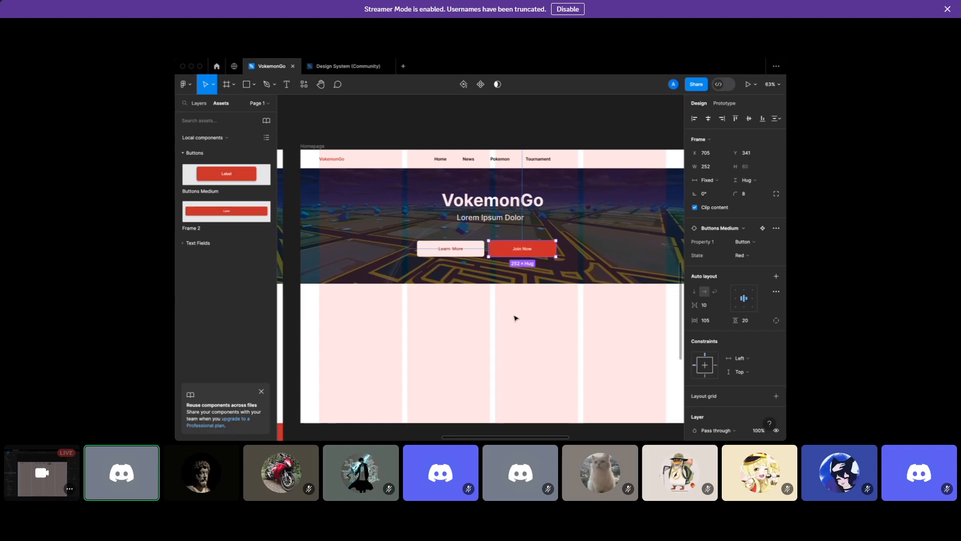
# Select Learn More and Join Now together and centre the pair horizontally in the hero
pyautogui.hscroll(-2, 515, 317)
pyautogui.click(500, 248)
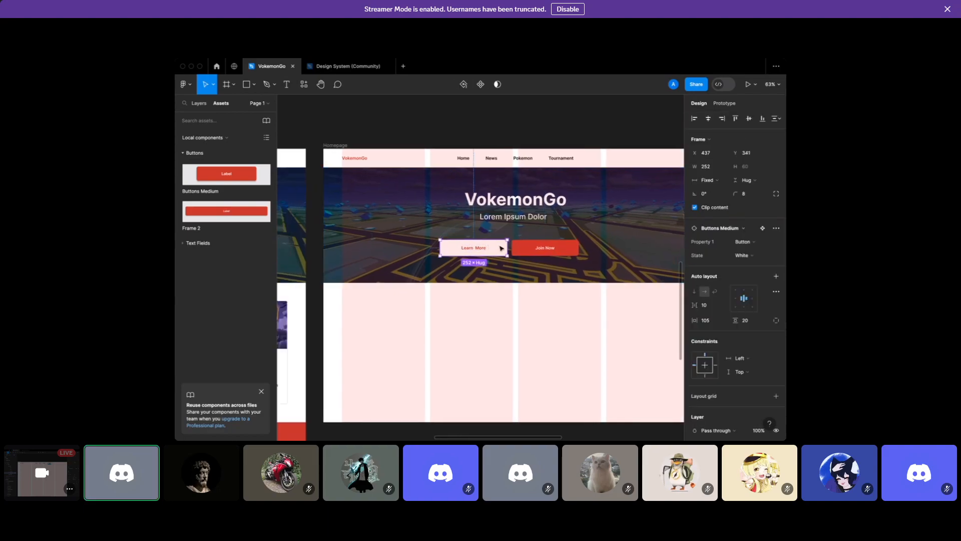
pyautogui.keyDown('shift'); pyautogui.click(541, 252); pyautogui.keyUp('shift')
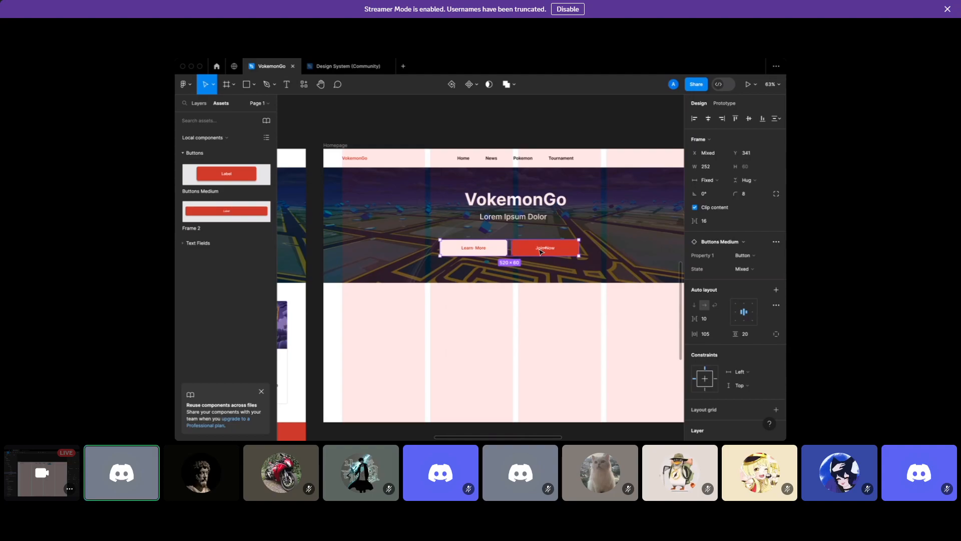
pyautogui.moveTo(506, 255); pyautogui.dragTo(512, 256)
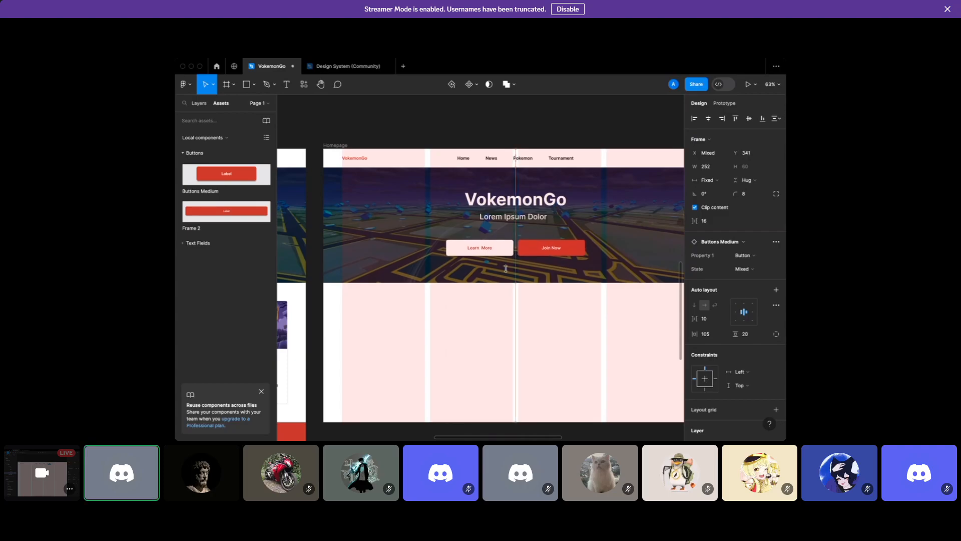
pyautogui.click(489, 333)
# Add an 'Artikel Terbaru' text box below the hero banner
pyautogui.hscroll(-5, 490, 333)
pyautogui.hscroll(-5, 489, 333)
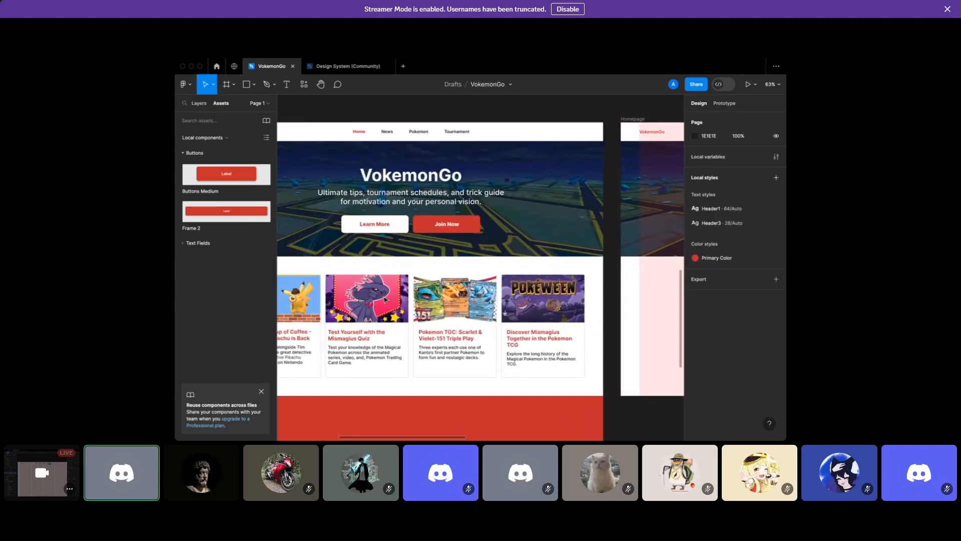
pyautogui.hscroll(-5, 339, 233)
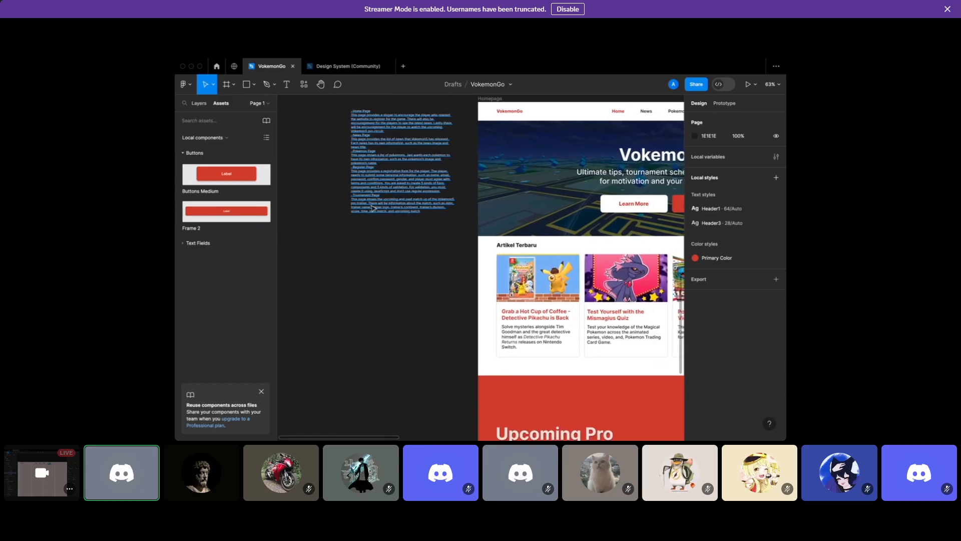
pyautogui.hscroll(3, 401, 226)
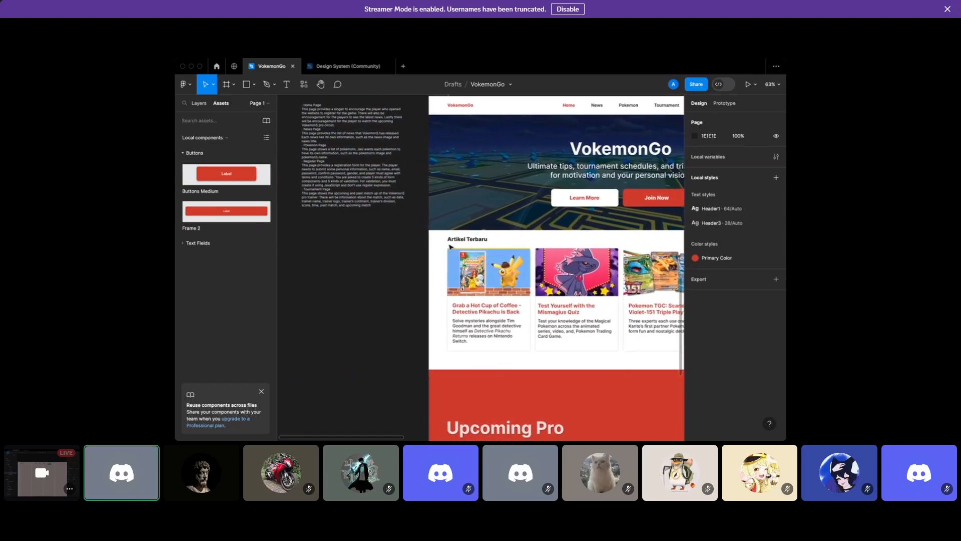
pyautogui.hscroll(10, 481, 243)
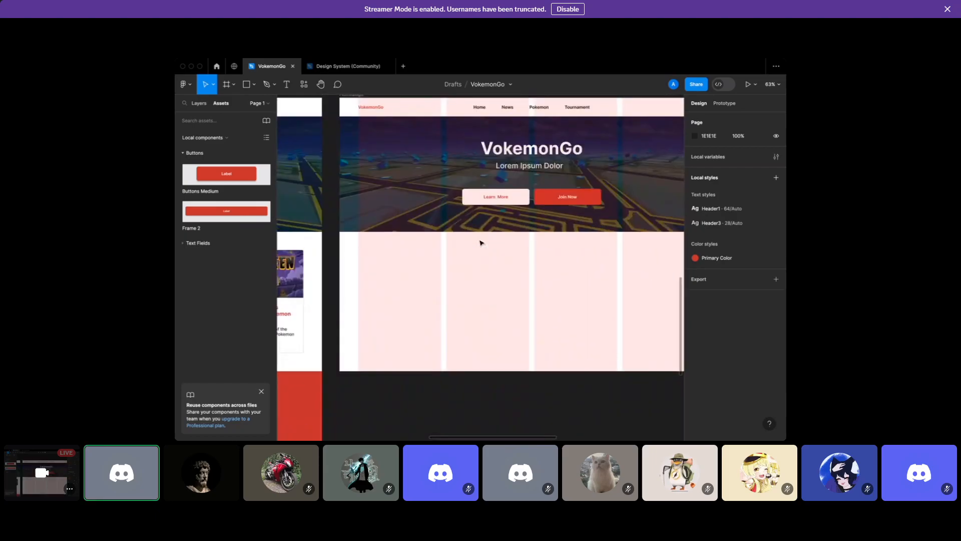
pyautogui.hscroll(-2, 480, 243)
pyautogui.press('t')
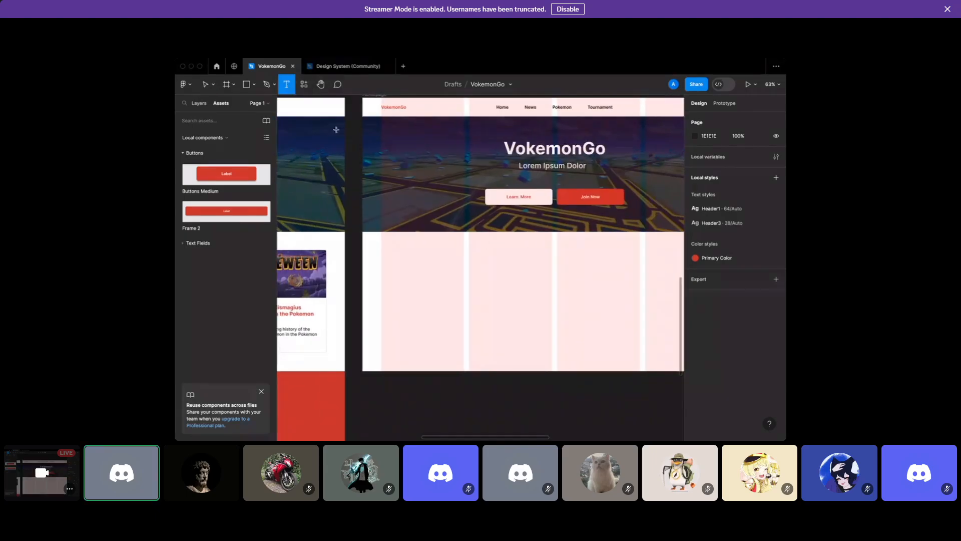
pyautogui.click(390, 241)
pyautogui.write('Artikel Terbaru')
# Left-align the Artikel Terbaru heading and snap it to the column edge at X 70, Y 524
pyautogui.scroll(5, 403, 256)
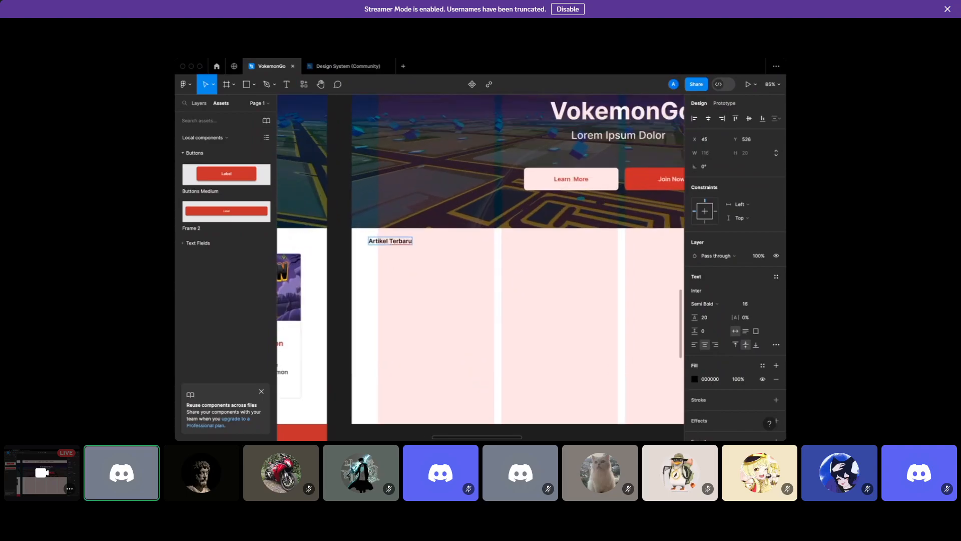
pyautogui.click(694, 345)
pyautogui.moveTo(360, 226); pyautogui.dragTo(376, 226)
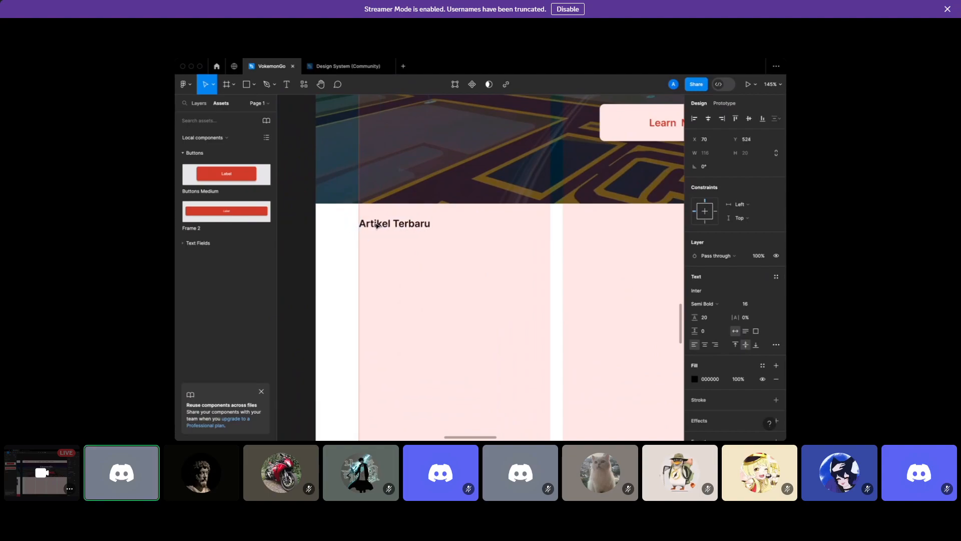
pyautogui.click(366, 235)
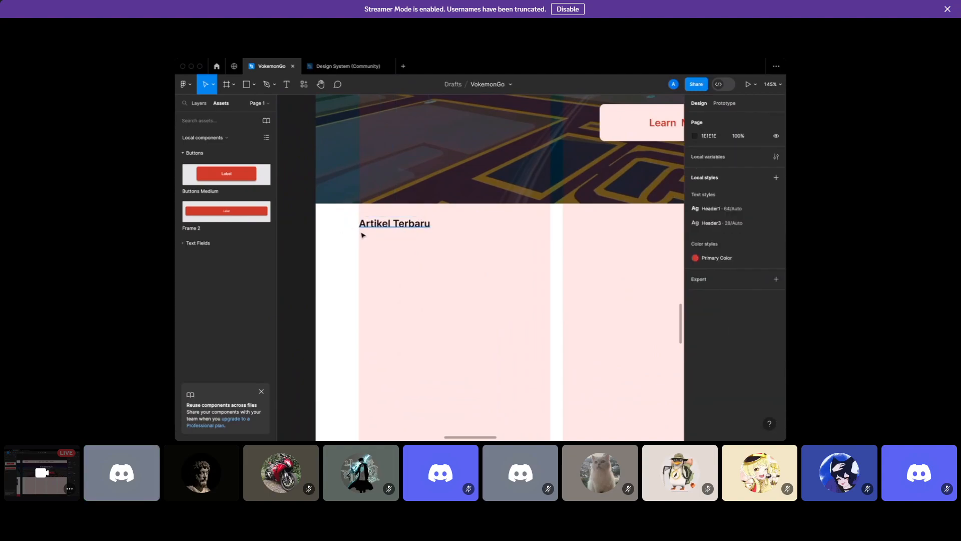
pyautogui.scroll(-3, 362, 235)
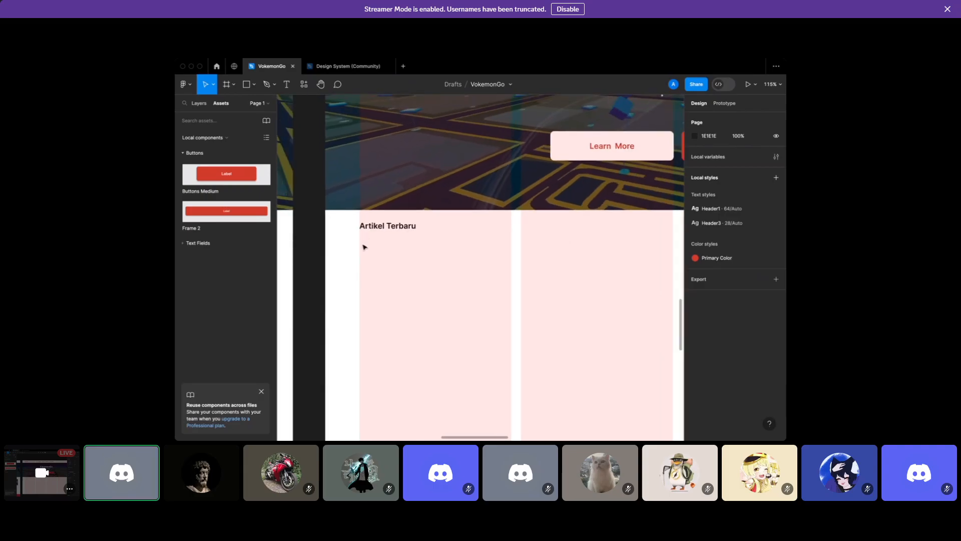
pyautogui.scroll(-4, 364, 241)
pyautogui.scroll(3, 365, 247)
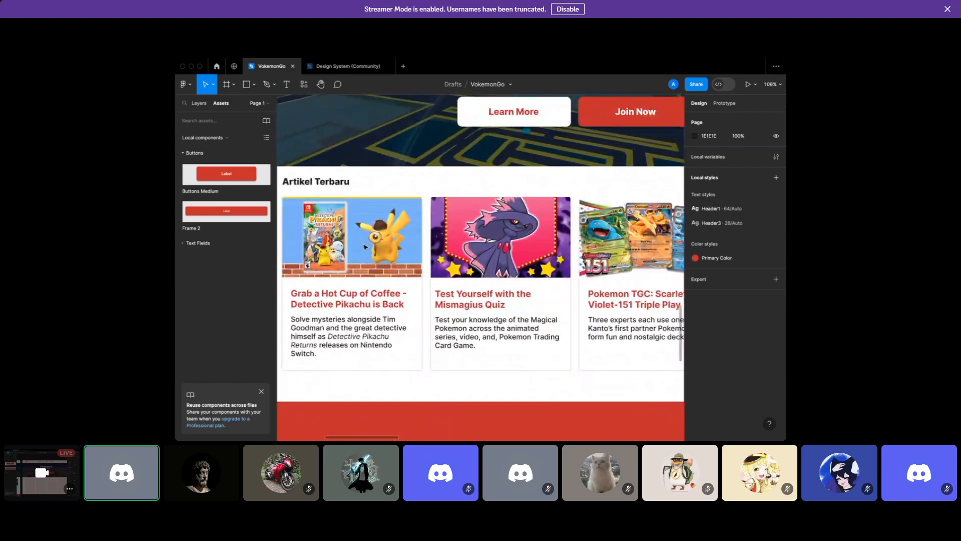
# Switch the left panel from Assets to the layer list
pyautogui.hscroll(2, 366, 246)
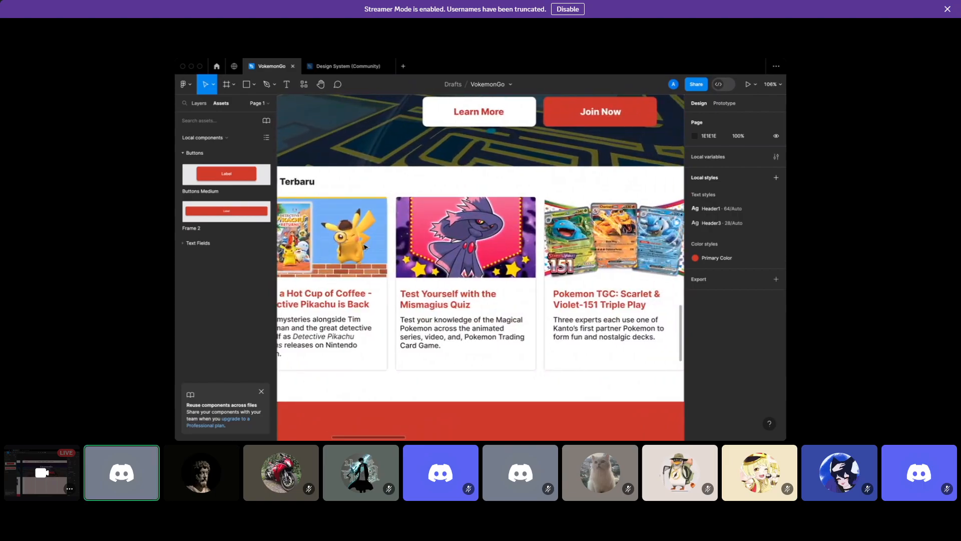
pyautogui.scroll(-4, 365, 246)
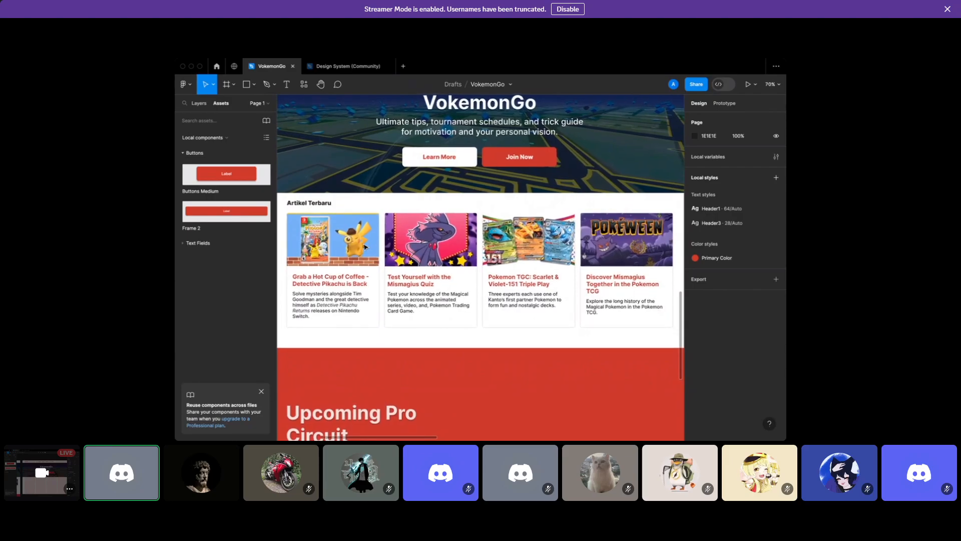
pyautogui.hscroll(3, 370, 249)
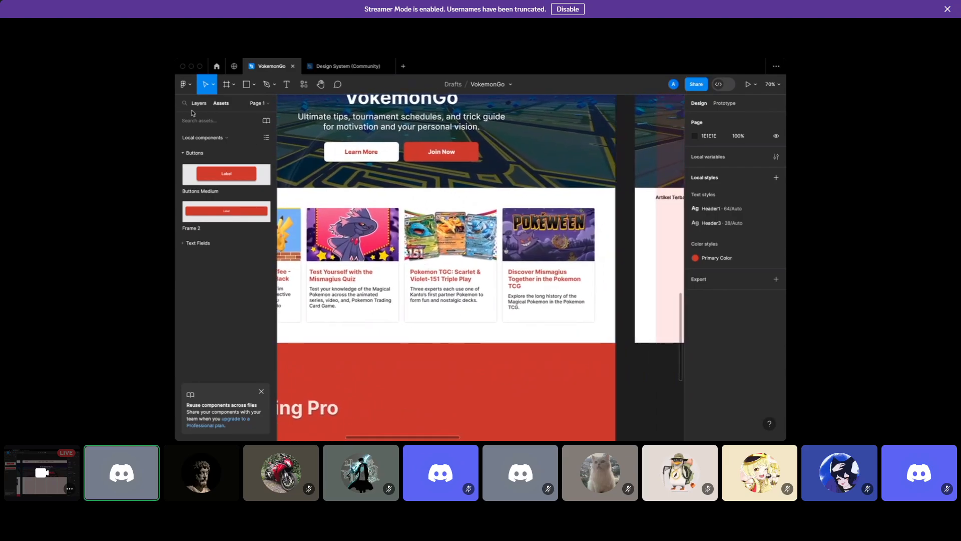
pyautogui.click(199, 103)
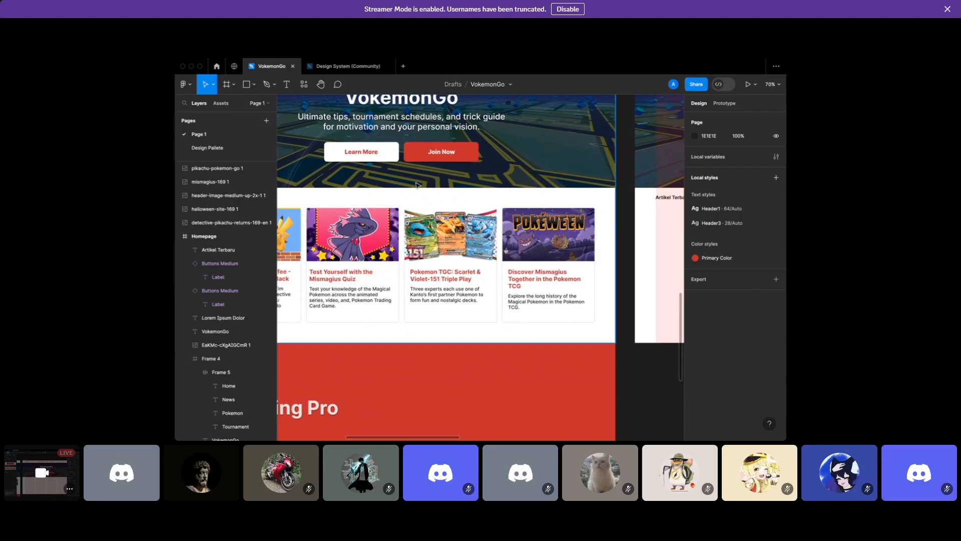
pyautogui.hscroll(10, 417, 185)
pyautogui.scroll(1, 415, 187)
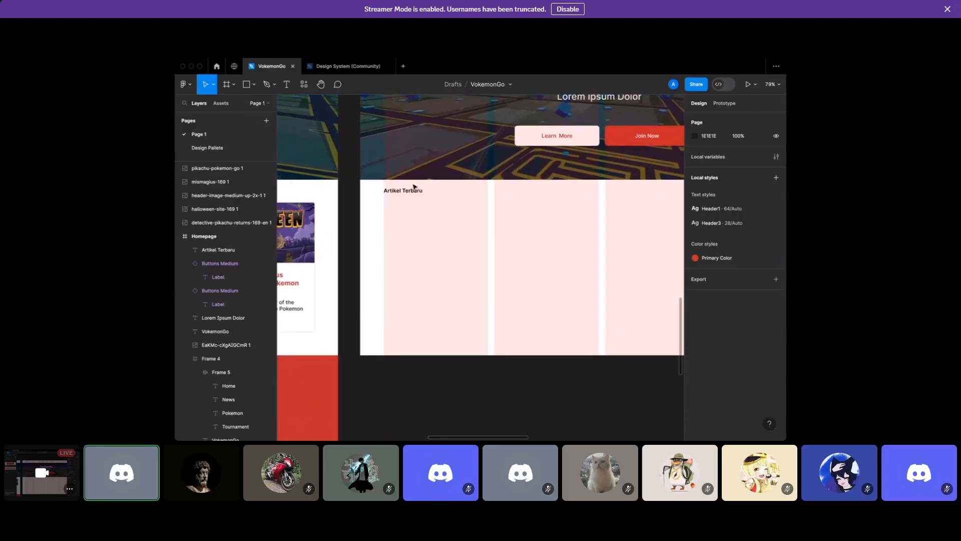
# Select the Homepage frame and show its column layout grid
pyautogui.press('f')
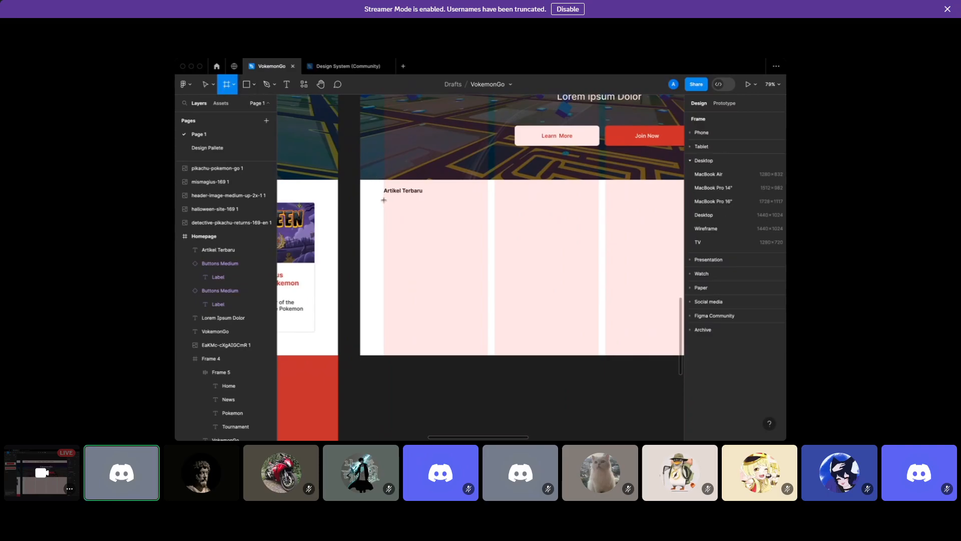
pyautogui.hscroll(-10, 385, 200)
pyautogui.scroll(3, 385, 200)
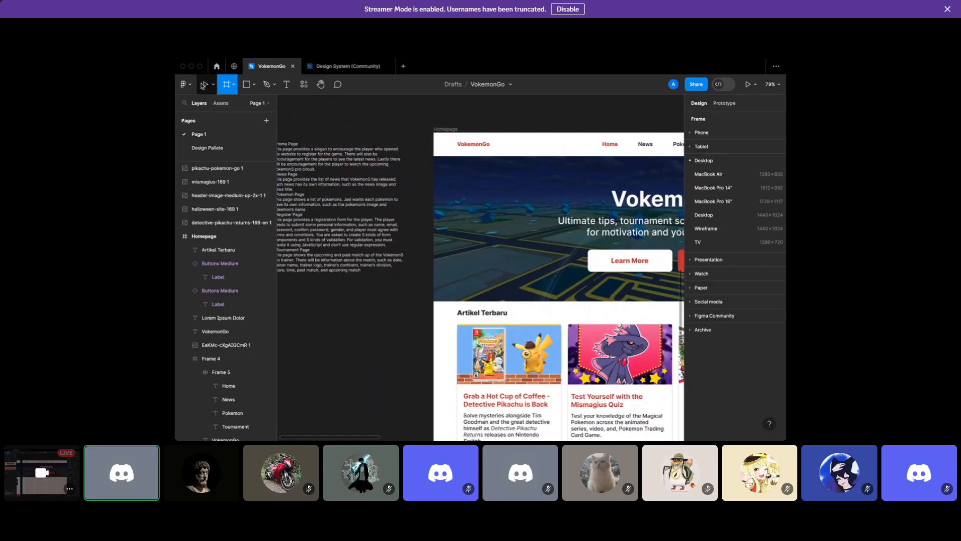
pyautogui.press('v')
pyautogui.click(454, 130)
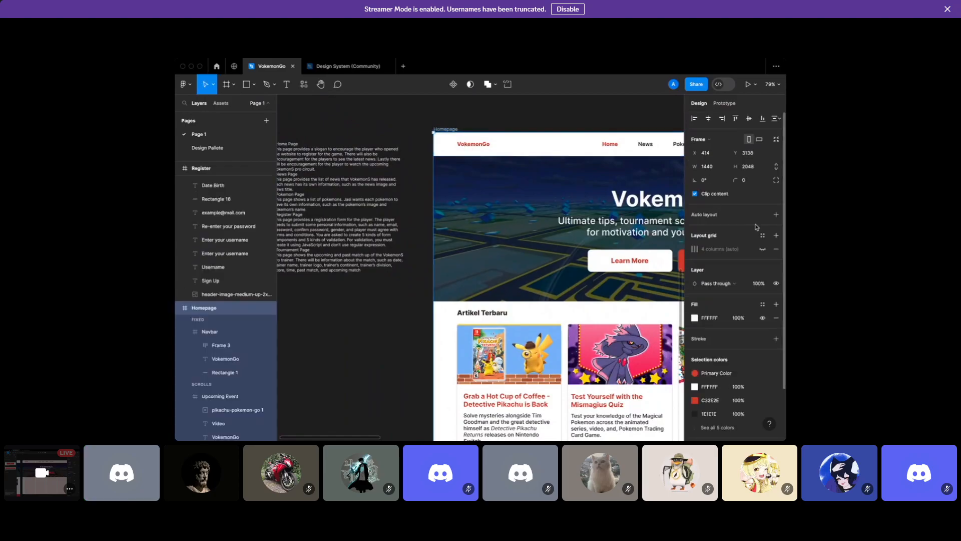
pyautogui.click(763, 249)
pyautogui.hscroll(6, 597, 346)
pyautogui.scroll(-3, 597, 346)
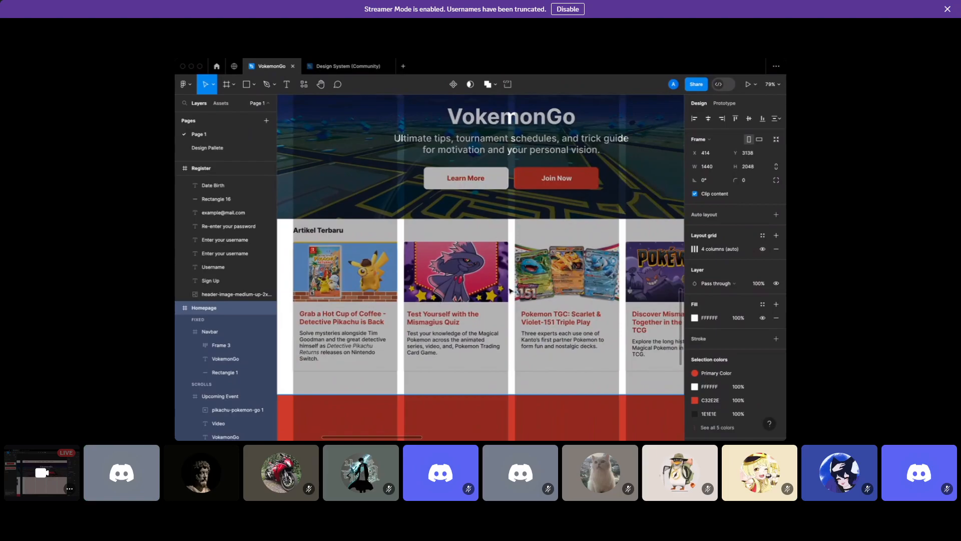
pyautogui.hscroll(2, 526, 249)
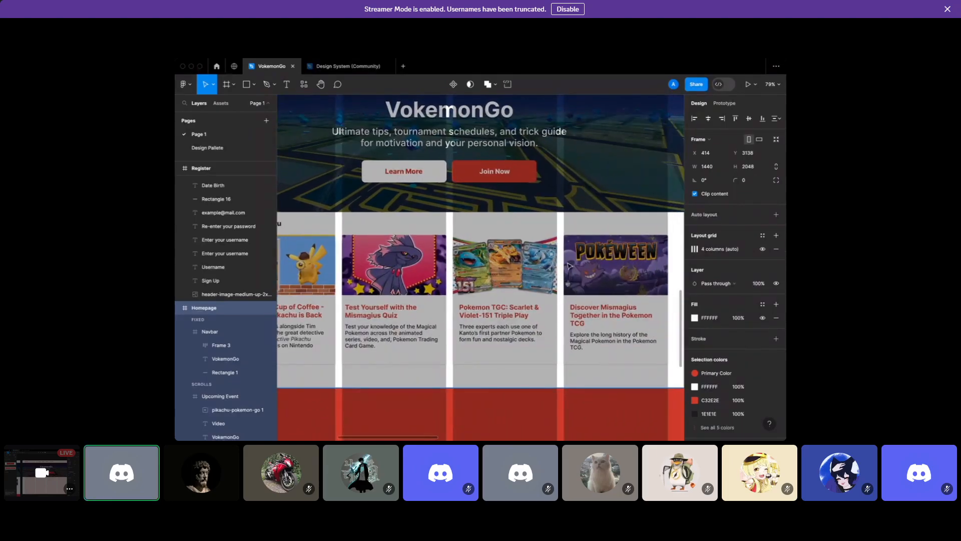
pyautogui.scroll(4, 309, 146)
pyautogui.hscroll(-2, 309, 146)
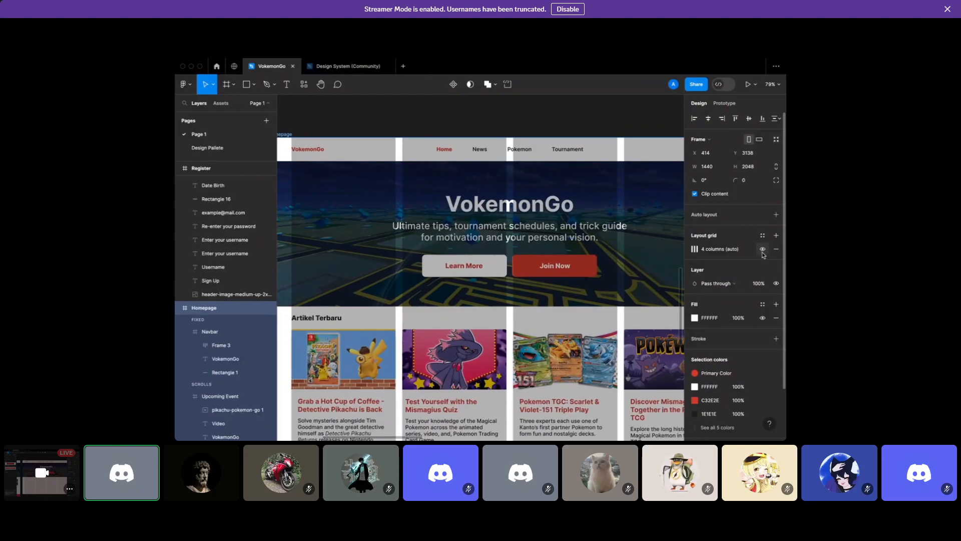
pyautogui.hscroll(12, 520, 283)
pyautogui.scroll(-3, 521, 283)
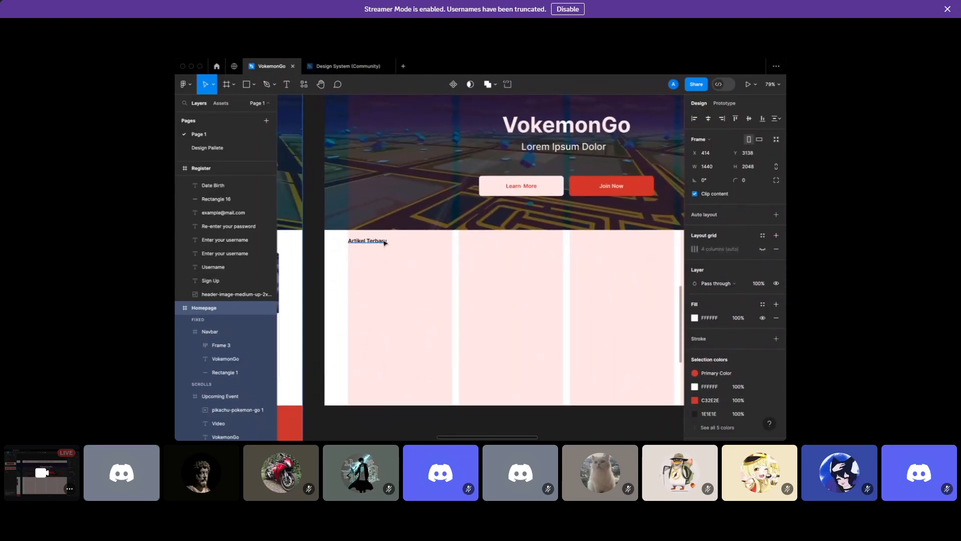
# Draw a 310×377 card frame below Artikel Terbaru with a white fill and drop shadow
pyautogui.press('f')
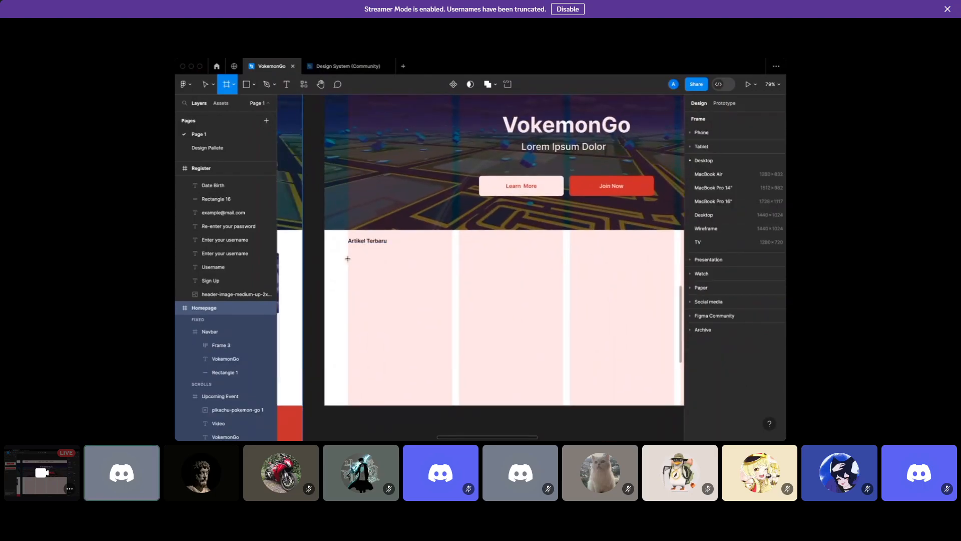
pyautogui.moveTo(348, 258); pyautogui.dragTo(453, 385)
pyautogui.moveTo(453, 386); pyautogui.dragTo(453, 387)
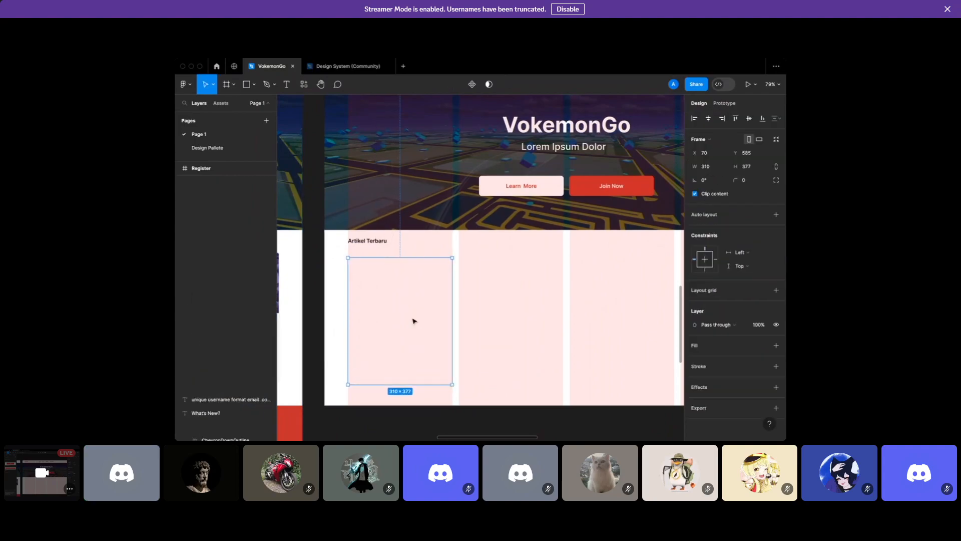
pyautogui.scroll(3, 414, 322)
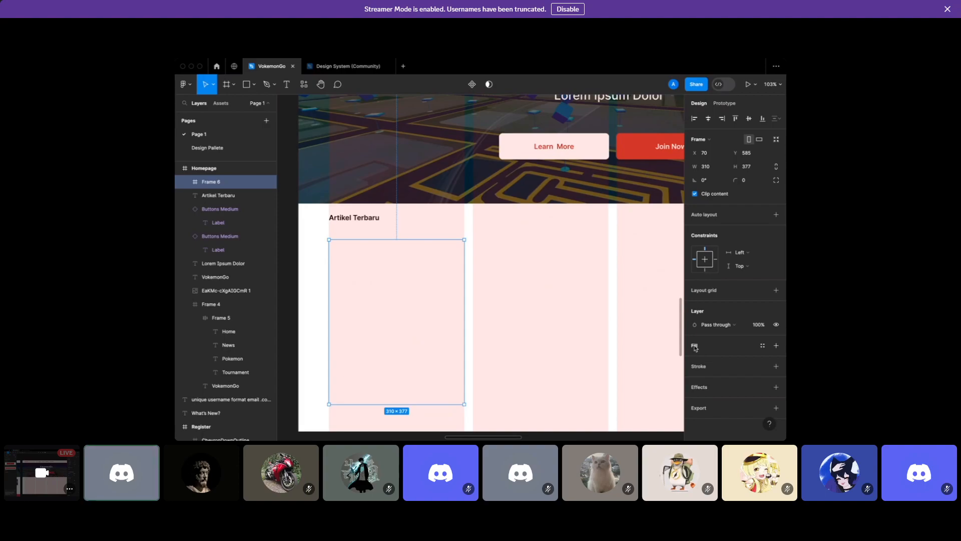
pyautogui.click(695, 347)
pyautogui.click(699, 400)
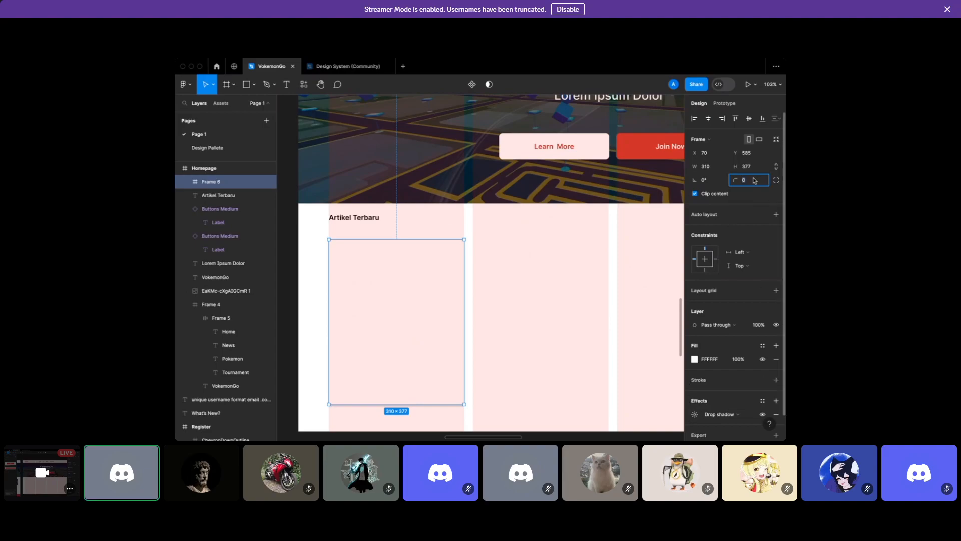
pyautogui.write('4')
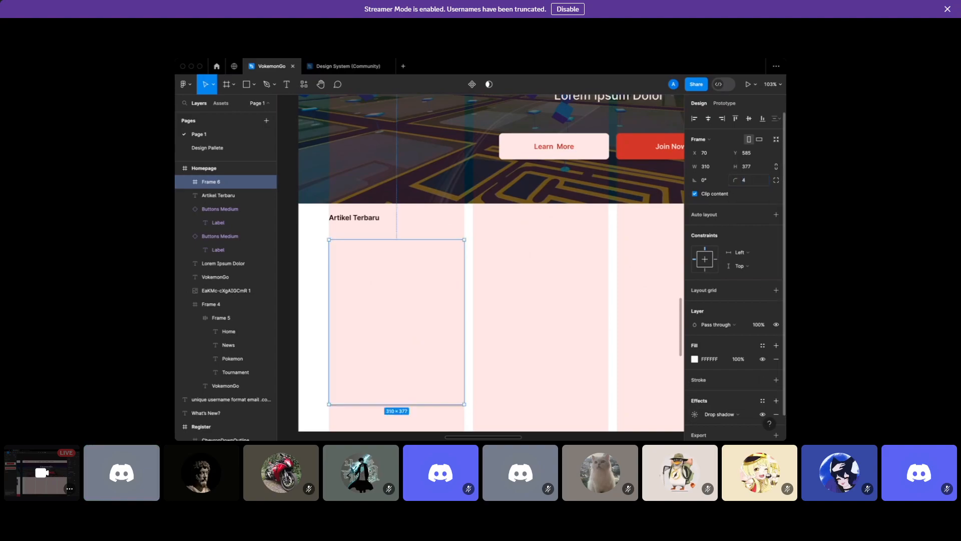
pyautogui.hscroll(-3, 488, 240)
pyautogui.click(486, 231)
# Toggle the Homepage column grid on and off, leaving it hidden
pyautogui.scroll(5, 486, 230)
pyautogui.scroll(5, 487, 231)
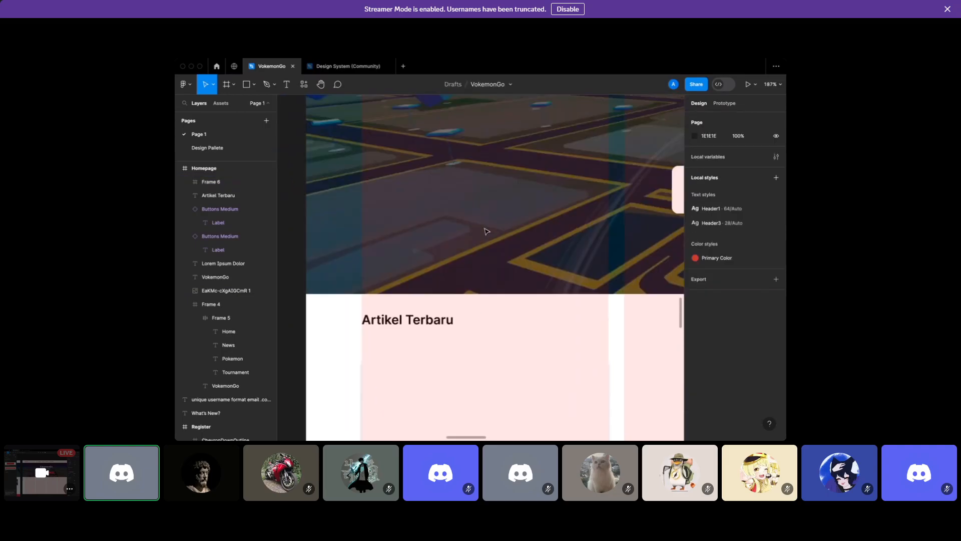
pyautogui.scroll(-4, 486, 232)
pyautogui.click(383, 127)
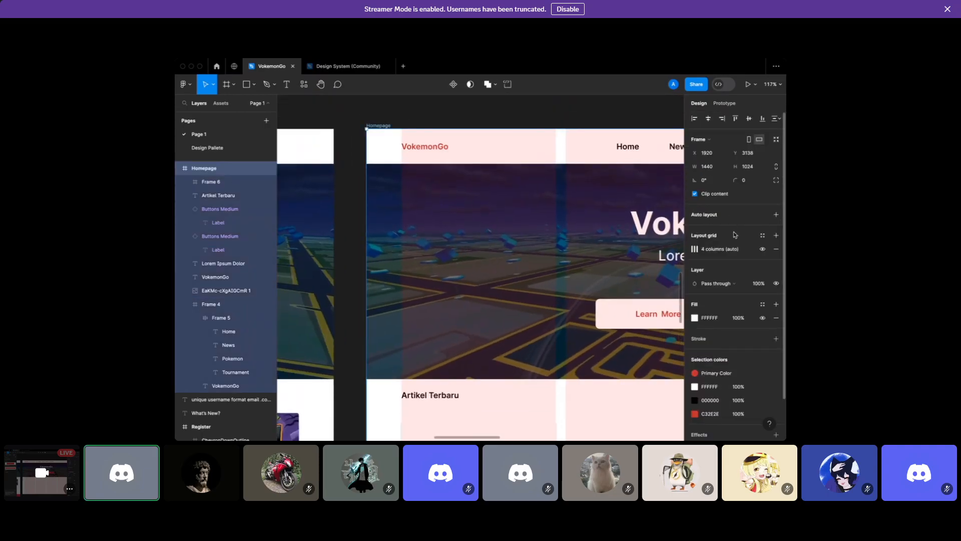
pyautogui.hscroll(2, 384, 126)
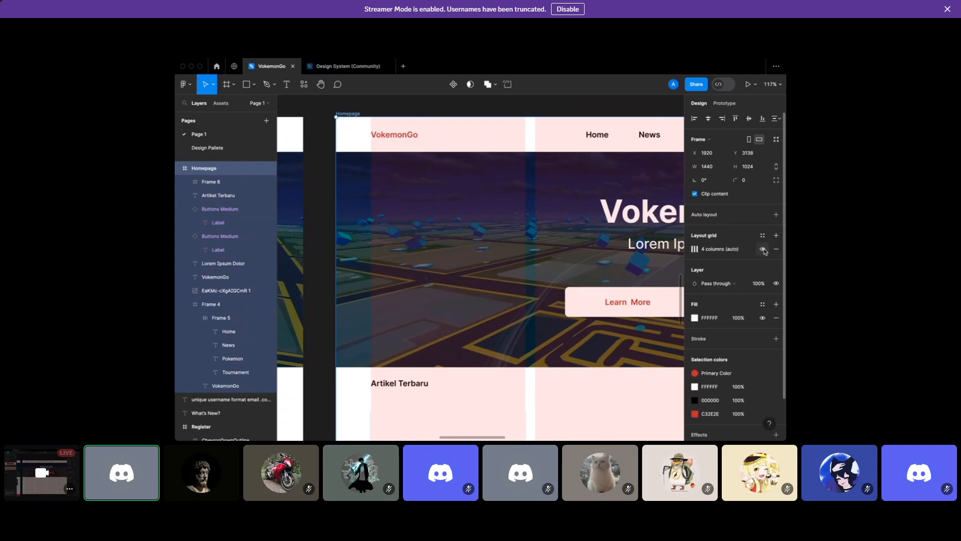
pyautogui.click(764, 249)
pyautogui.click(764, 251)
pyautogui.click(764, 250)
pyautogui.click(763, 250)
pyautogui.click(764, 250)
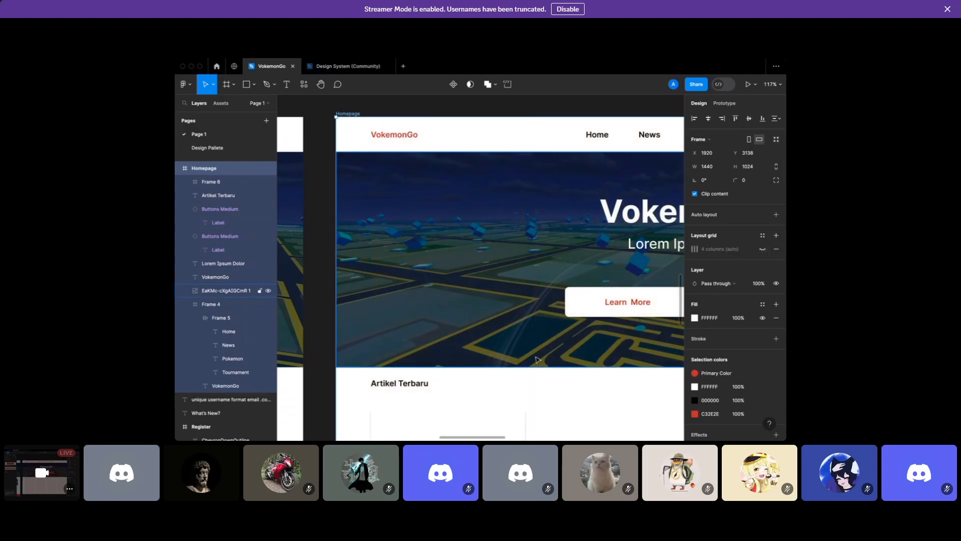
pyautogui.scroll(-5, 536, 358)
pyautogui.scroll(2, 537, 359)
# Select and deselect the card frame to inspect its drop shadow
pyautogui.click(489, 328)
pyautogui.scroll(-2, 573, 298)
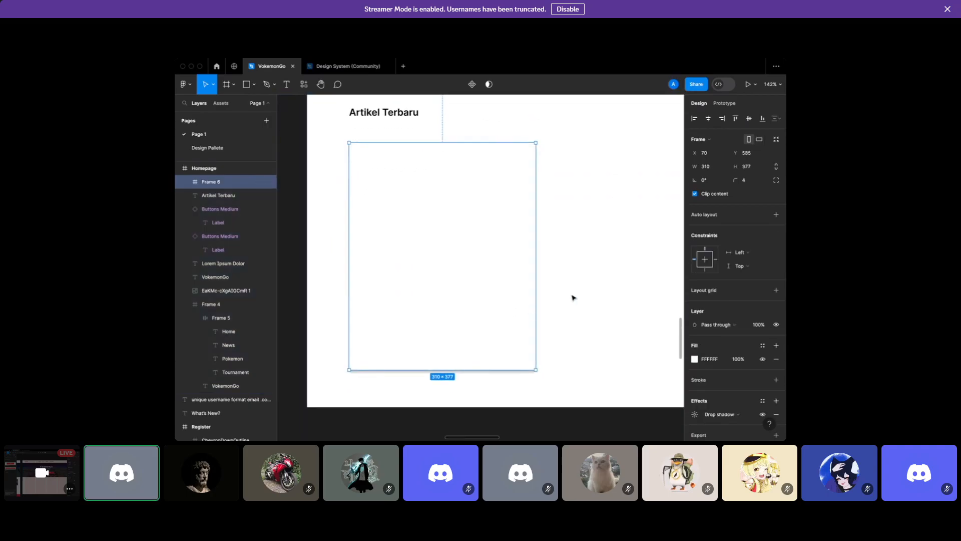
pyautogui.click(574, 298)
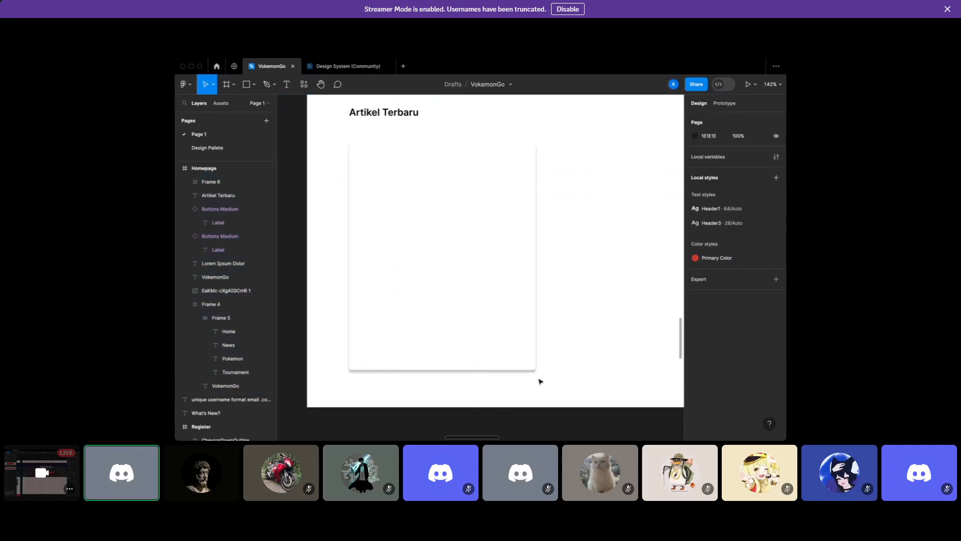
pyautogui.scroll(4, 342, 148)
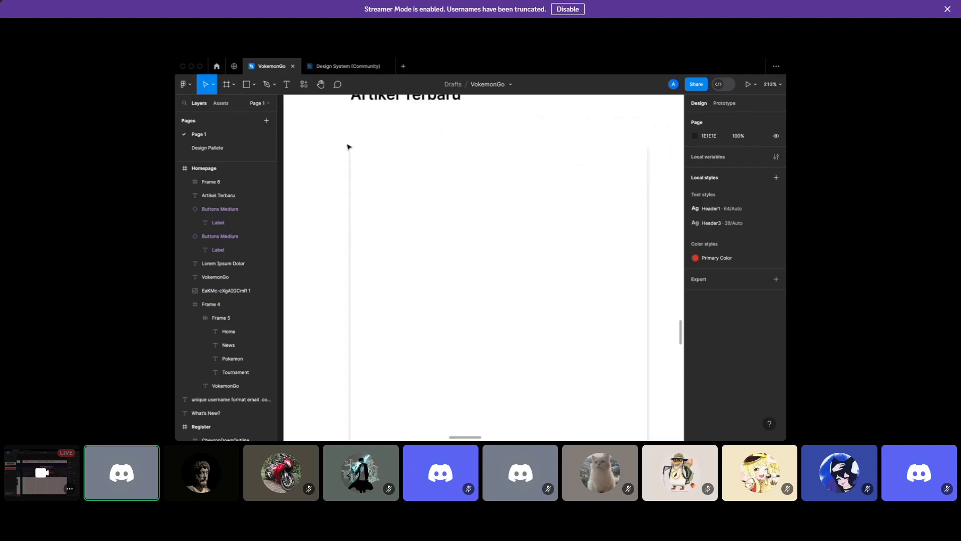
# Change the card's fill to the red document colour
pyautogui.click(365, 160)
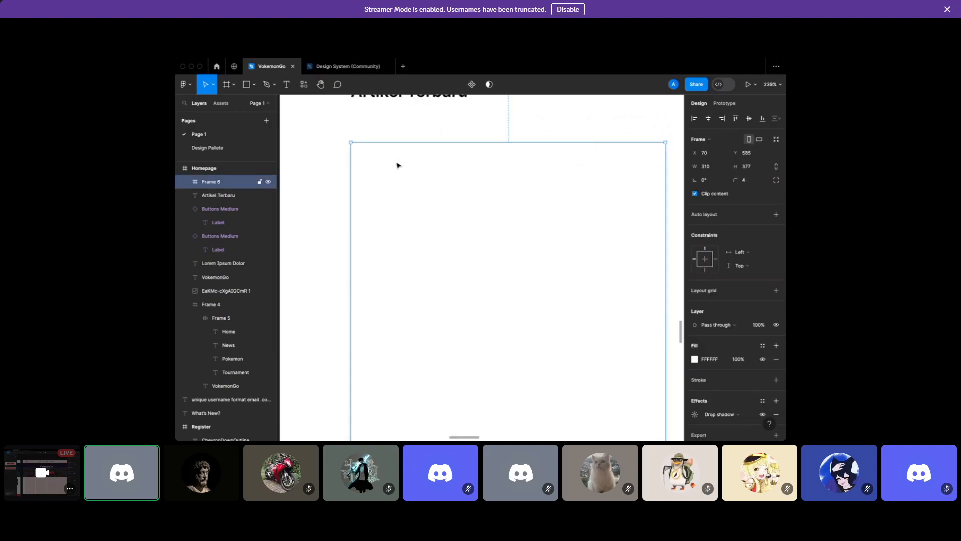
pyautogui.click(695, 359)
pyautogui.click(604, 393)
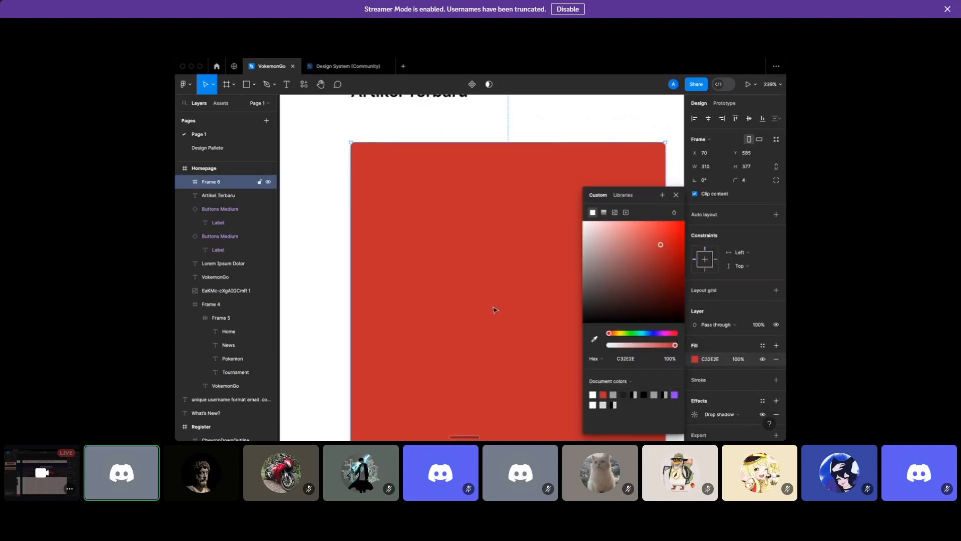
pyautogui.scroll(1, 493, 311)
pyautogui.click(444, 142)
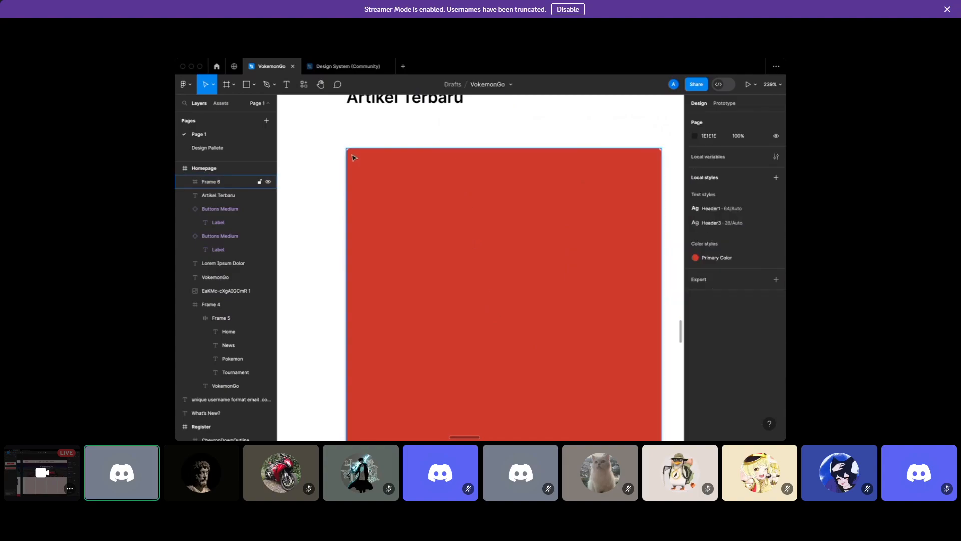
pyautogui.scroll(5, 354, 159)
# Reset the red card's corners to square
pyautogui.click(593, 215)
pyautogui.click(750, 183)
pyautogui.press('Return')
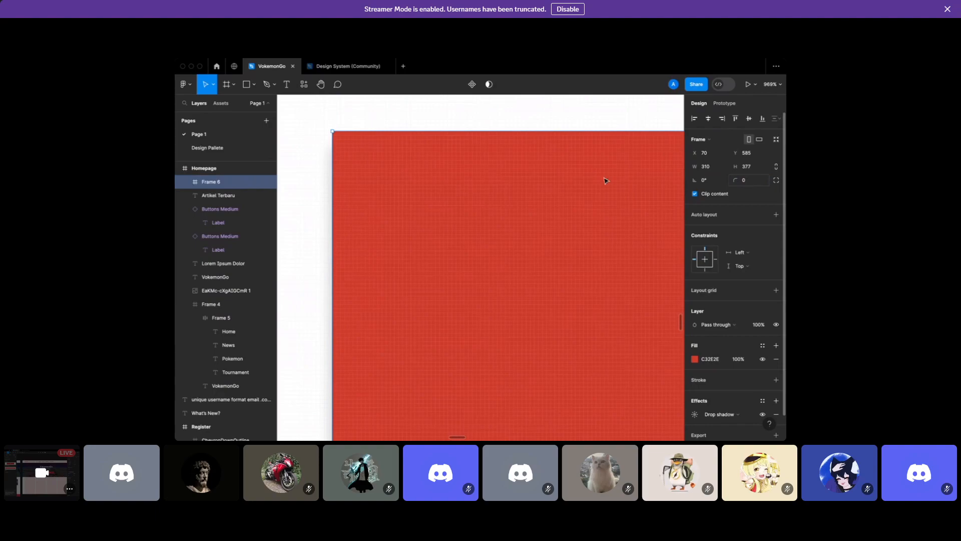
pyautogui.click(423, 128)
pyautogui.scroll(-5, 337, 145)
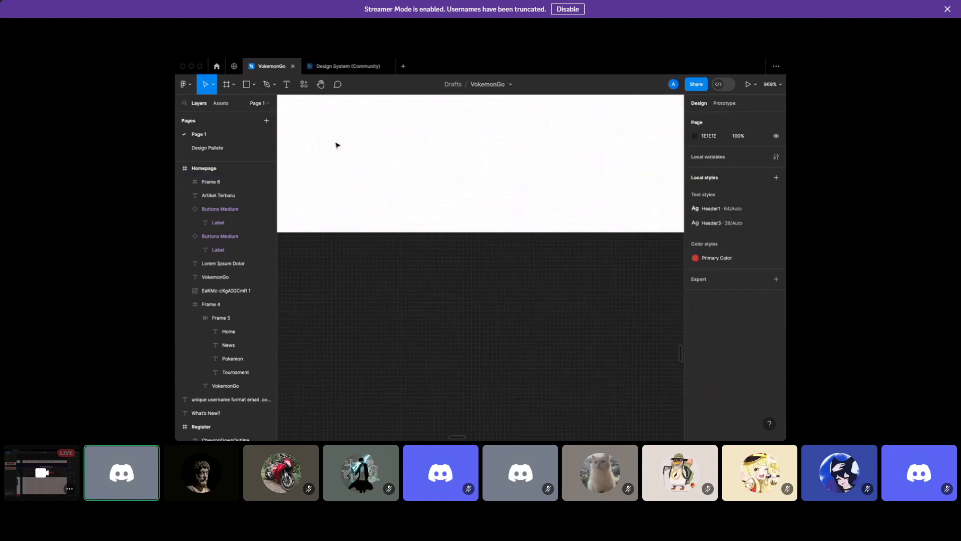
# Give the red Frame 6 card a corner radius of 4
pyautogui.click(388, 179)
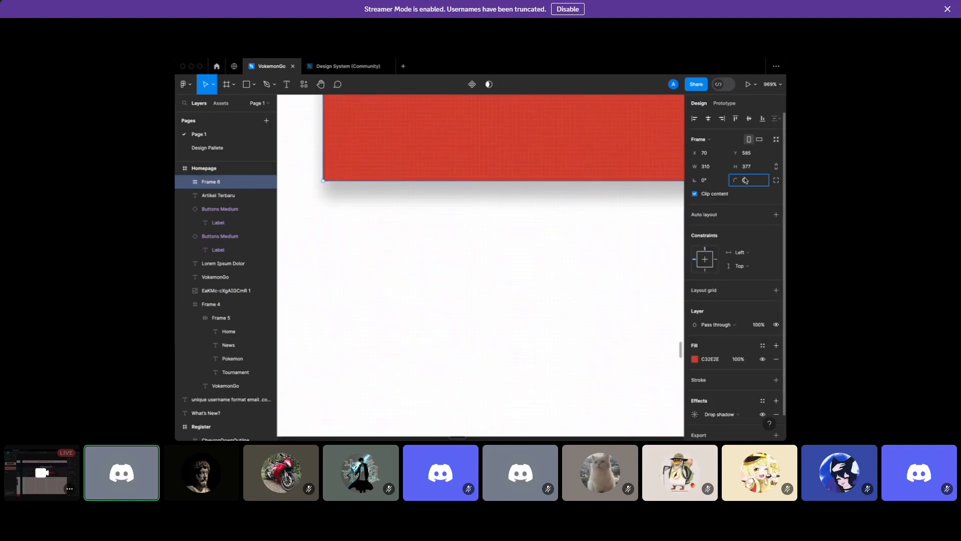
pyautogui.write('4')
pyautogui.press('Return')
pyautogui.click(414, 227)
pyautogui.scroll(-3, 414, 227)
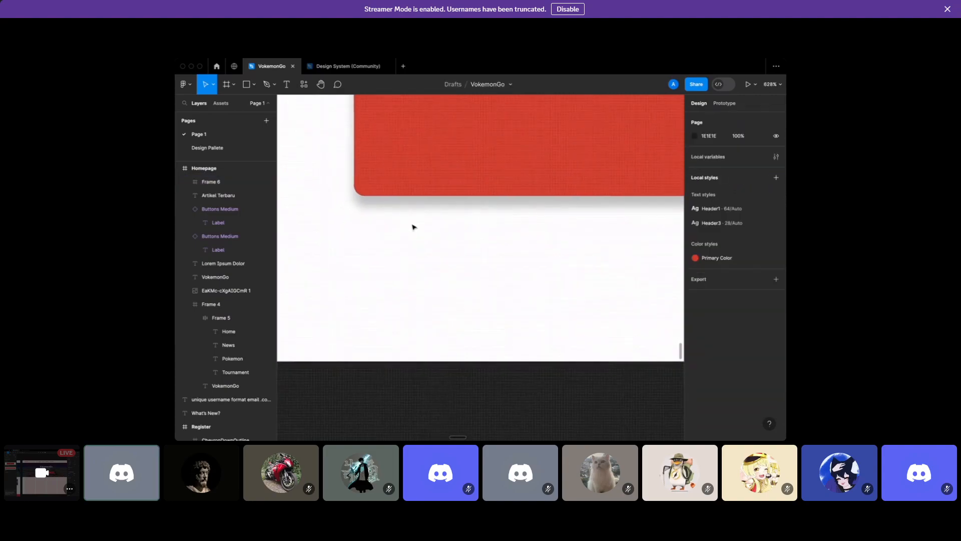
pyautogui.scroll(-5, 413, 227)
pyautogui.click(415, 227)
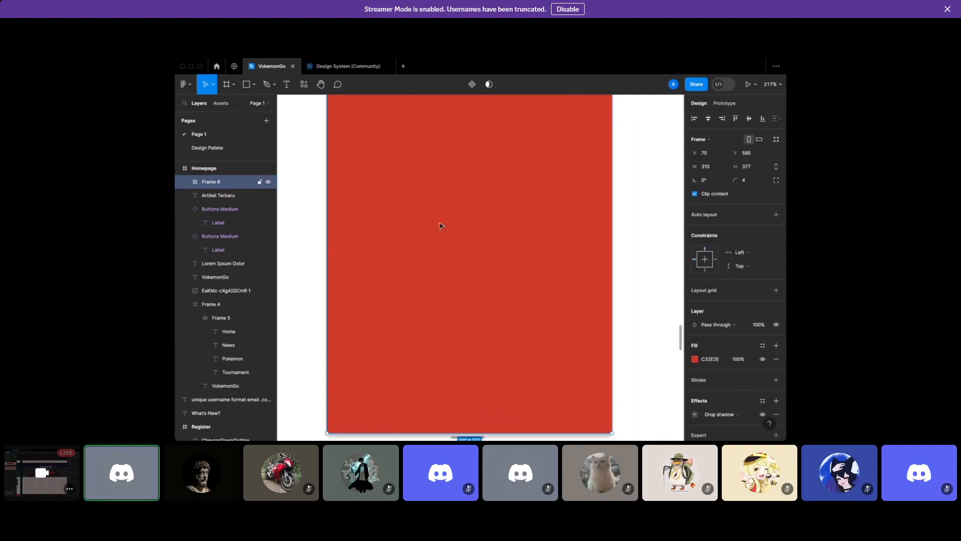
# Switch Frame 6's corner radius to independent per-corner values
pyautogui.click(777, 181)
pyautogui.scroll(3, 586, 194)
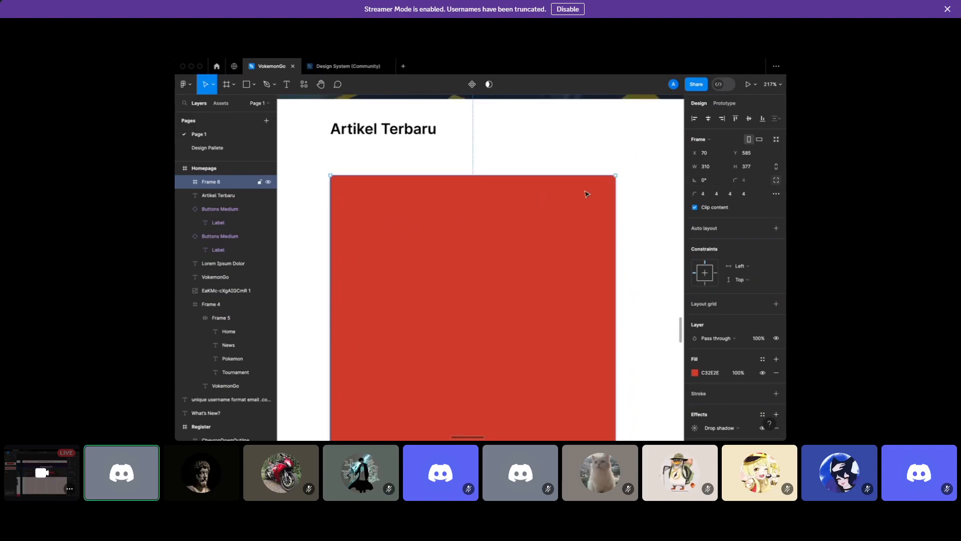
pyautogui.click(582, 171)
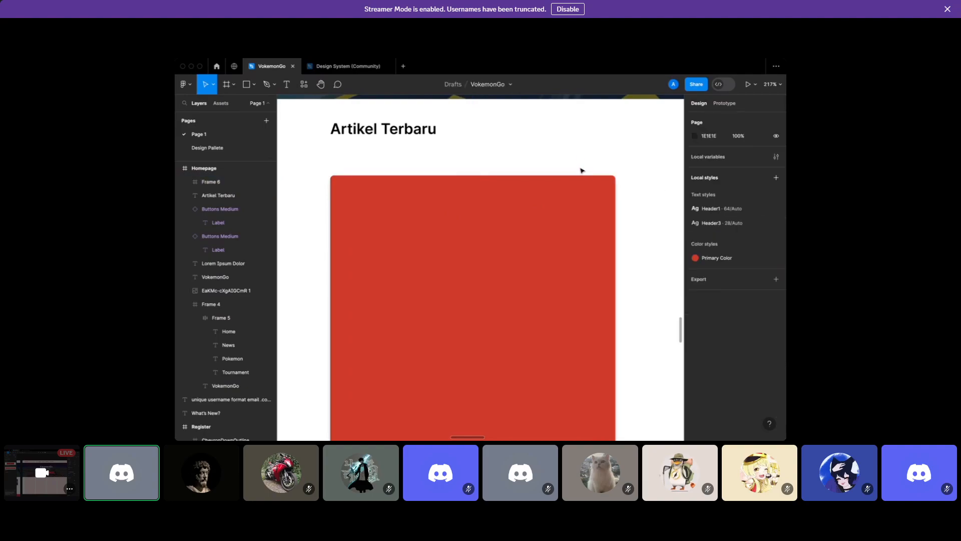
pyautogui.click(580, 203)
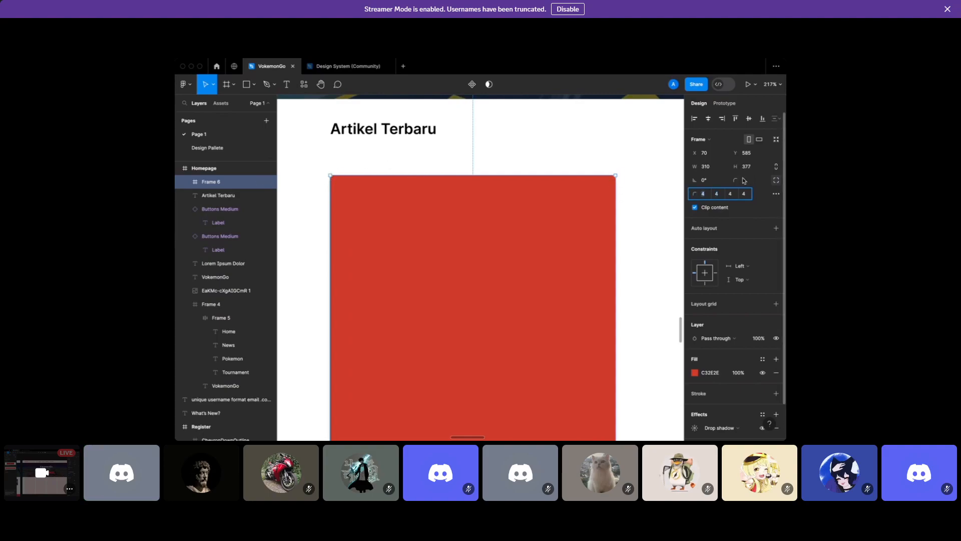
pyautogui.scroll(-3, 576, 228)
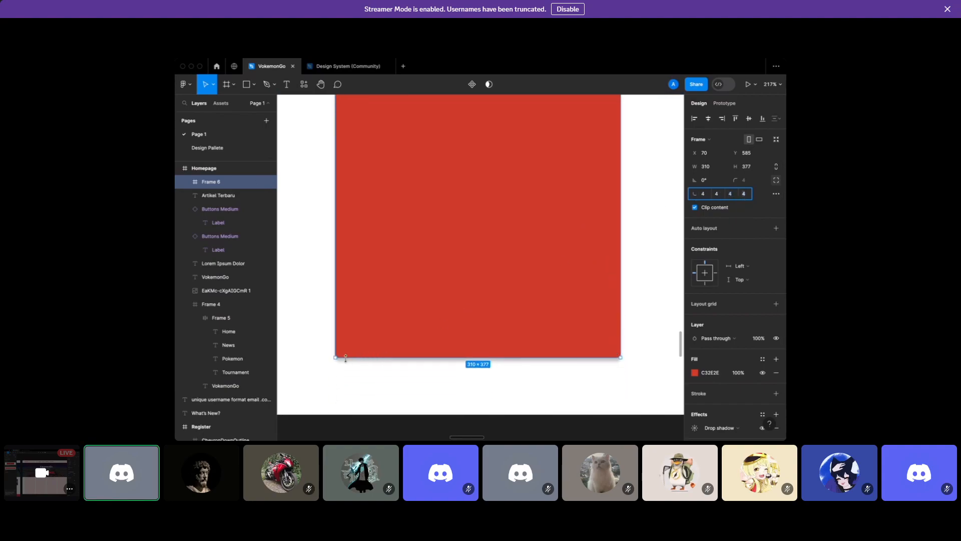
pyautogui.scroll(5, 336, 358)
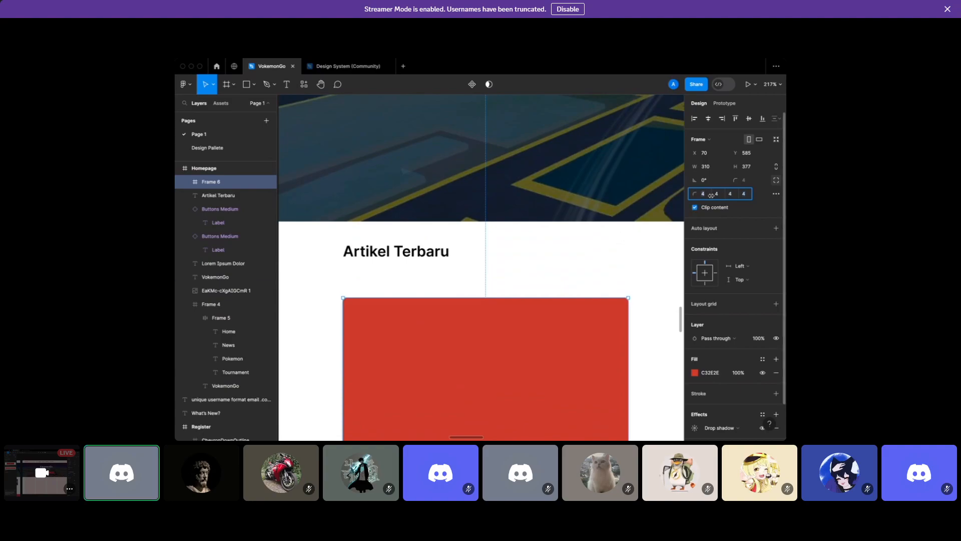
pyautogui.scroll(-1, 694, 357)
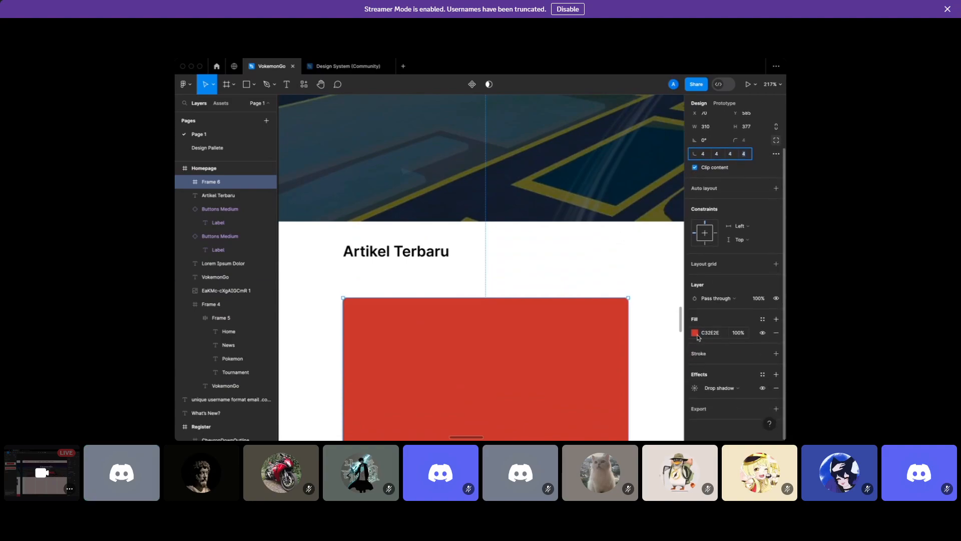
# Change Frame 6's fill from red to white (FFFFFF)
pyautogui.click(695, 333)
pyautogui.click(592, 394)
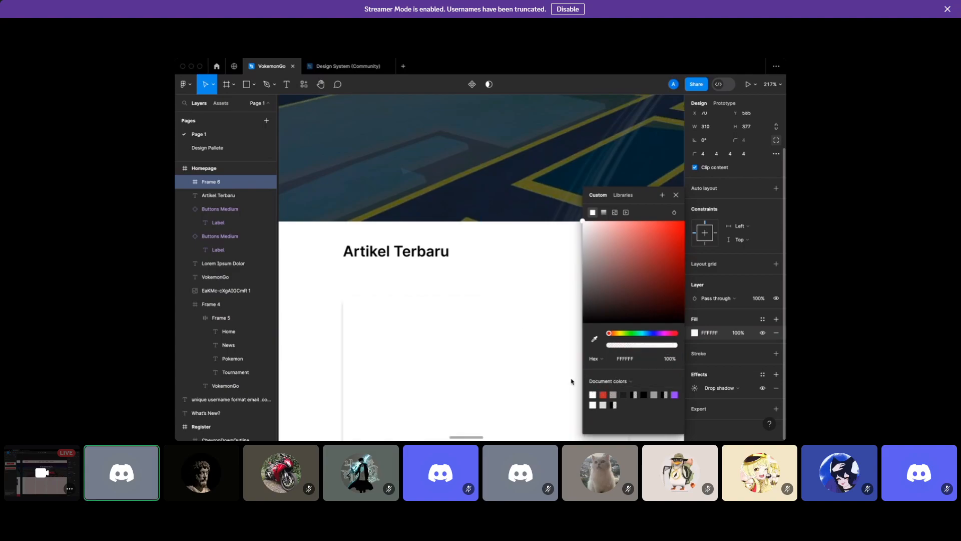
pyautogui.click(473, 274)
pyautogui.scroll(-4, 473, 274)
pyautogui.scroll(-1, 473, 274)
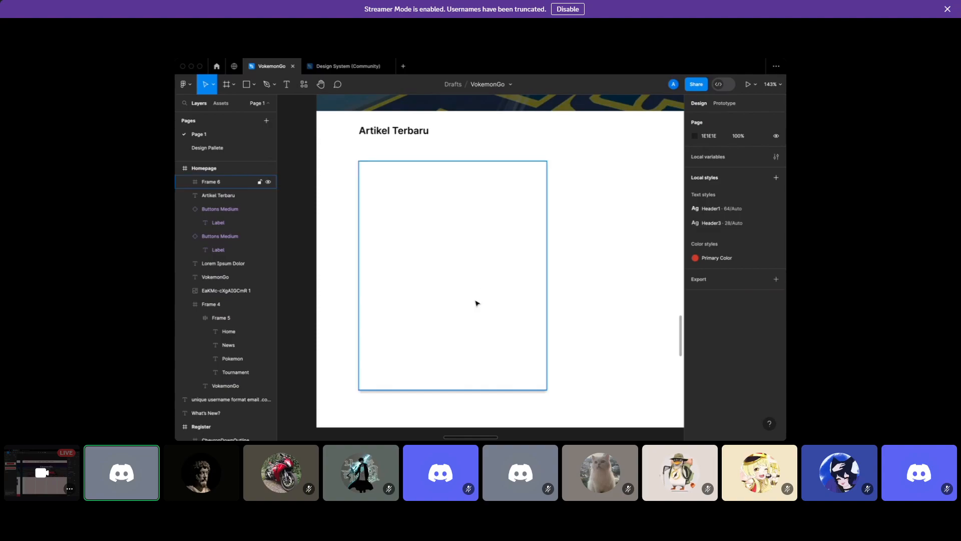
# Draw a grey image placeholder rectangle across the top of the card
pyautogui.click(246, 86)
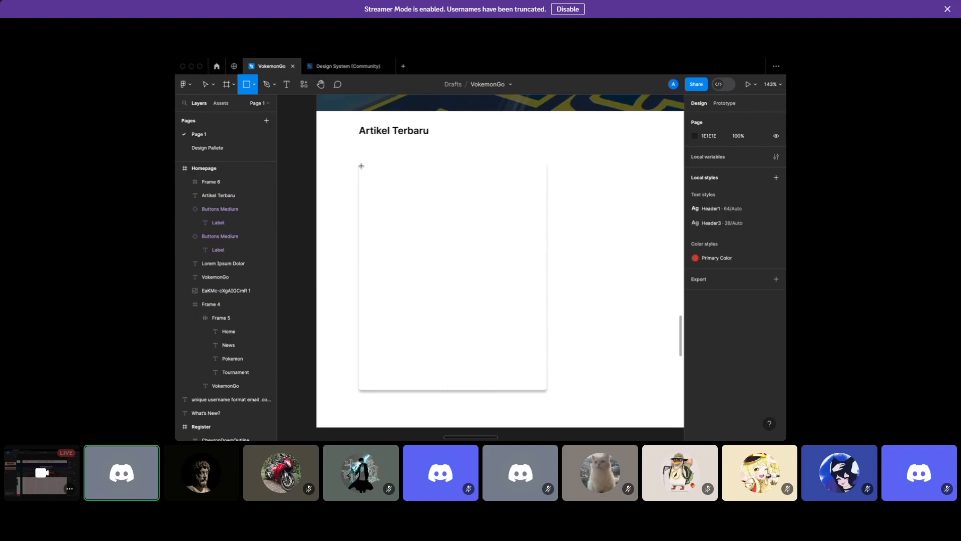
pyautogui.moveTo(357, 162); pyautogui.dragTo(548, 283)
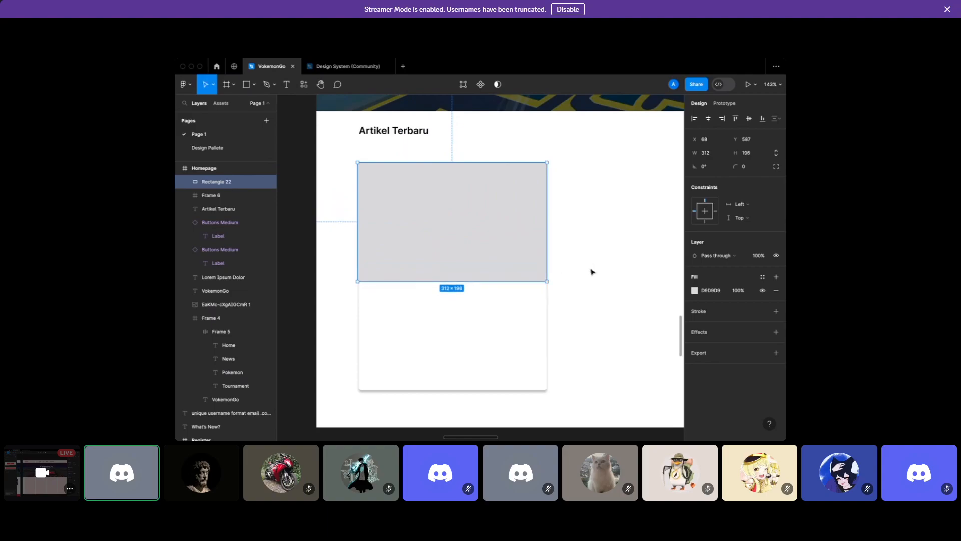
pyautogui.click(295, 122)
# Add a 'Lorem Ipsum' text below the placeholder and move it inside the card
pyautogui.press('t')
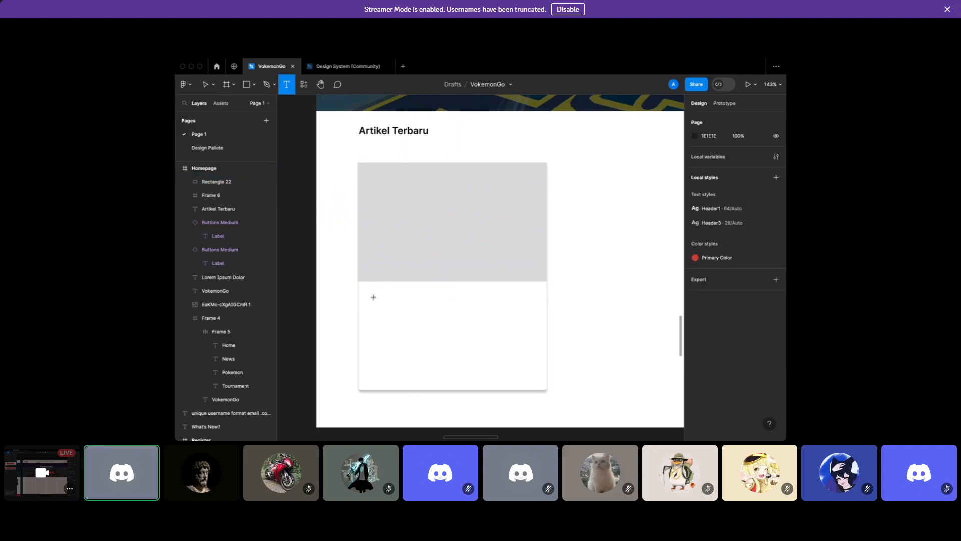
pyautogui.click(374, 299)
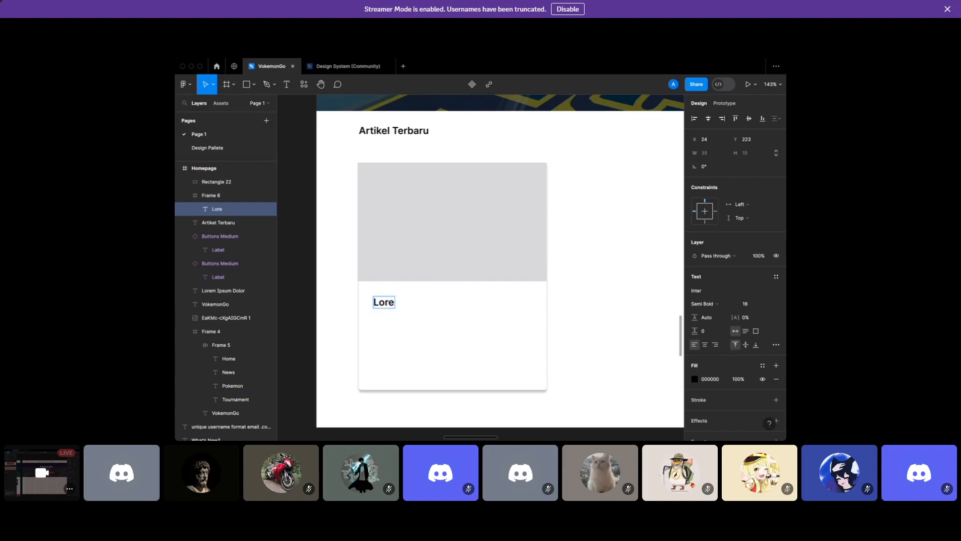
pyautogui.write('Lorem Ipsum')
pyautogui.press('Escape')
pyautogui.moveTo(396, 307); pyautogui.dragTo(410, 323)
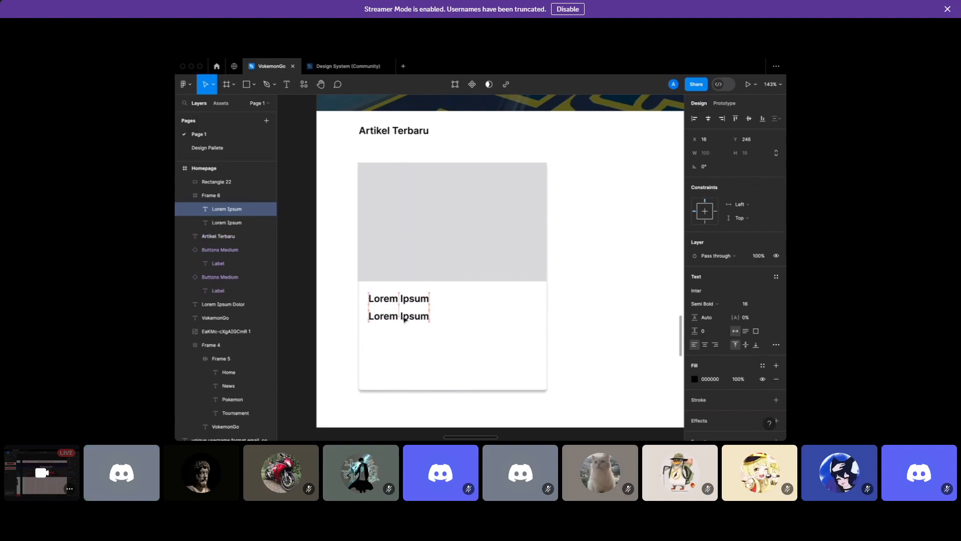
pyautogui.click(764, 308)
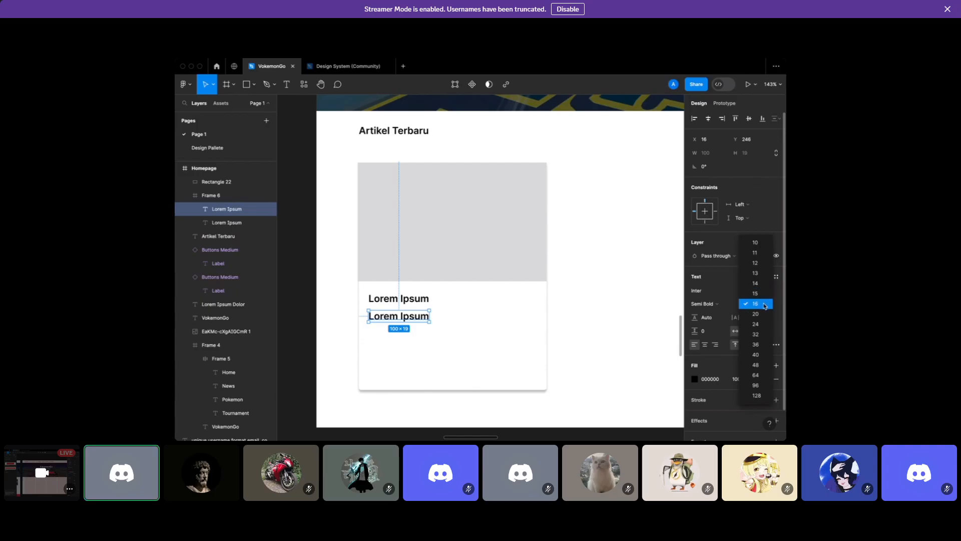
pyautogui.click(477, 304)
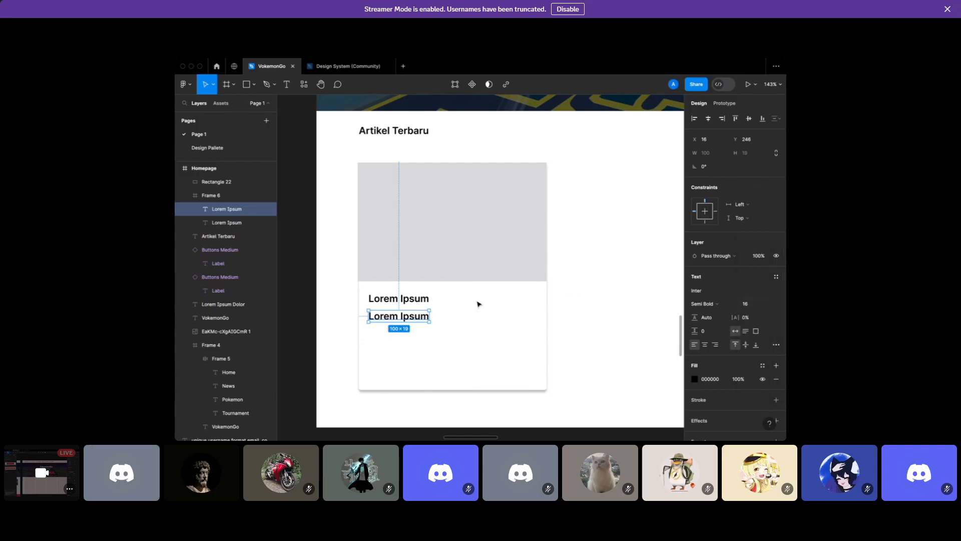
# Check the reference card text styles, then make the first Lorem Ipsum size 20 Bold
pyautogui.hscroll(-8, 478, 302)
pyautogui.doubleClick(486, 328)
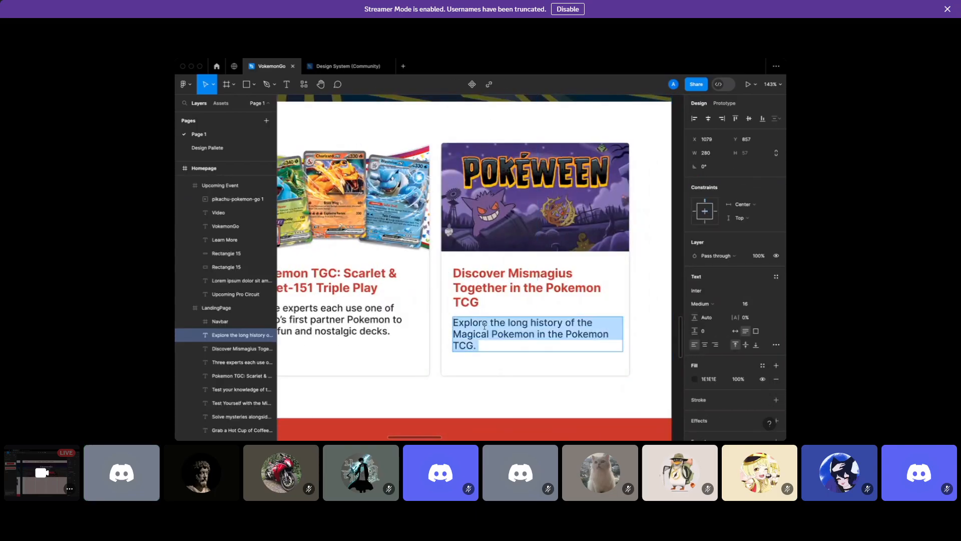
pyautogui.hscroll(6, 485, 325)
pyautogui.hscroll(-6, 382, 275)
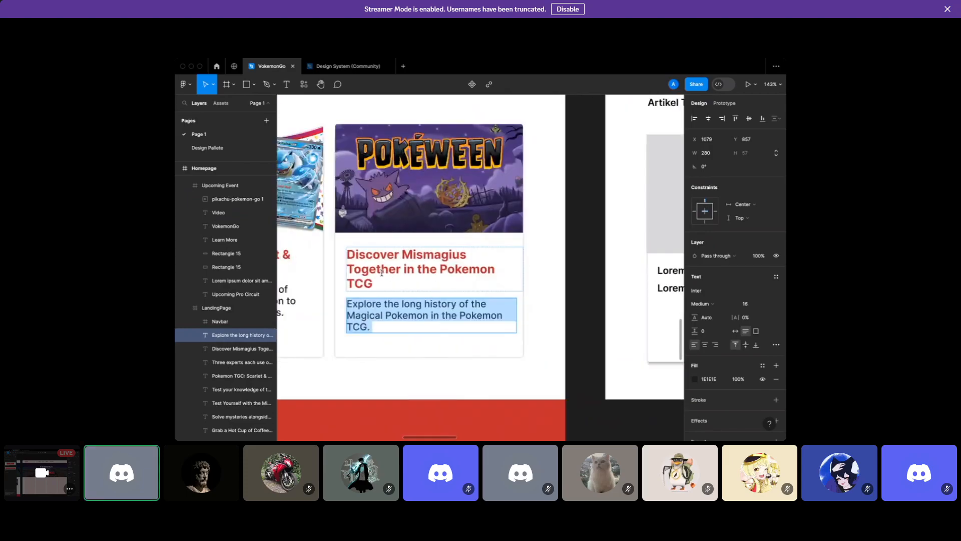
pyautogui.click(414, 269)
pyautogui.hscroll(6, 551, 261)
pyautogui.click(401, 268)
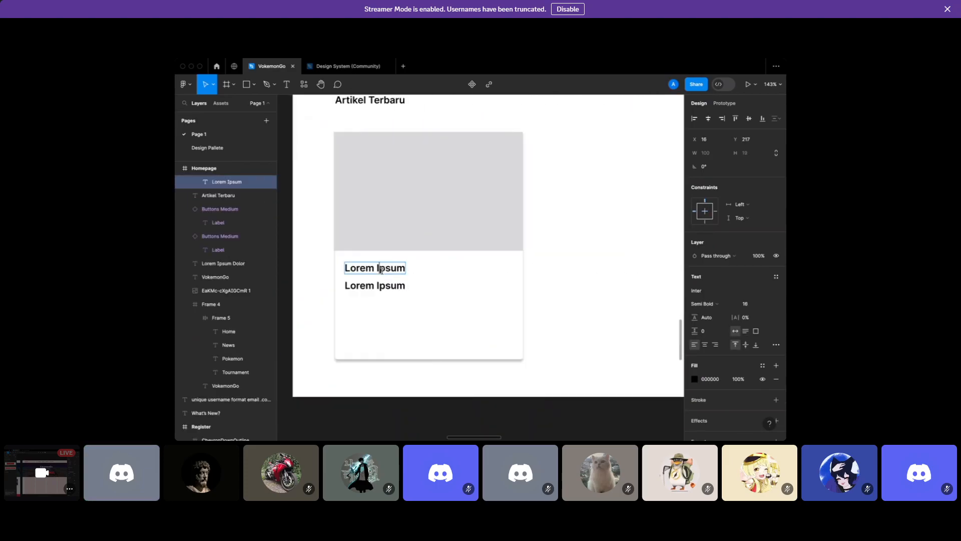
pyautogui.write('20')
pyautogui.press('Return')
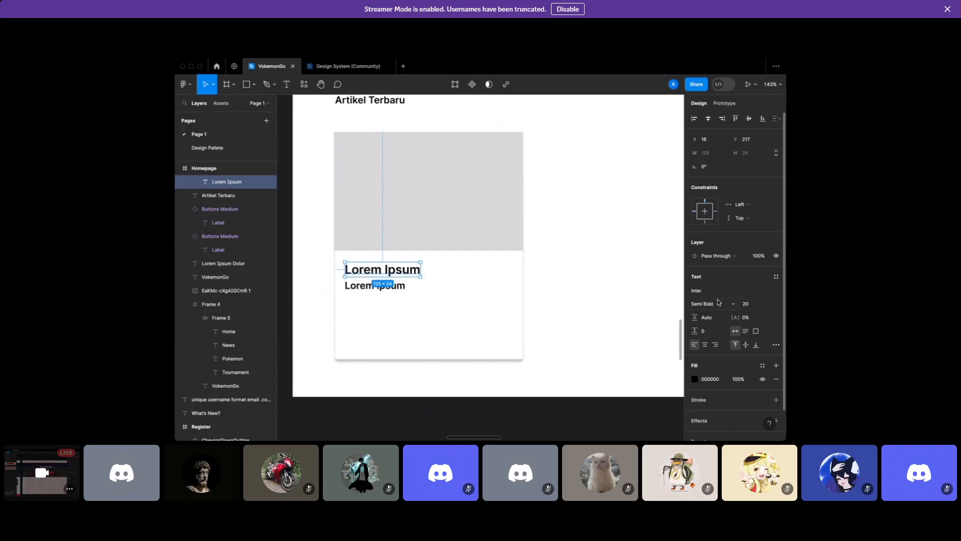
pyautogui.click(719, 305)
pyautogui.click(719, 314)
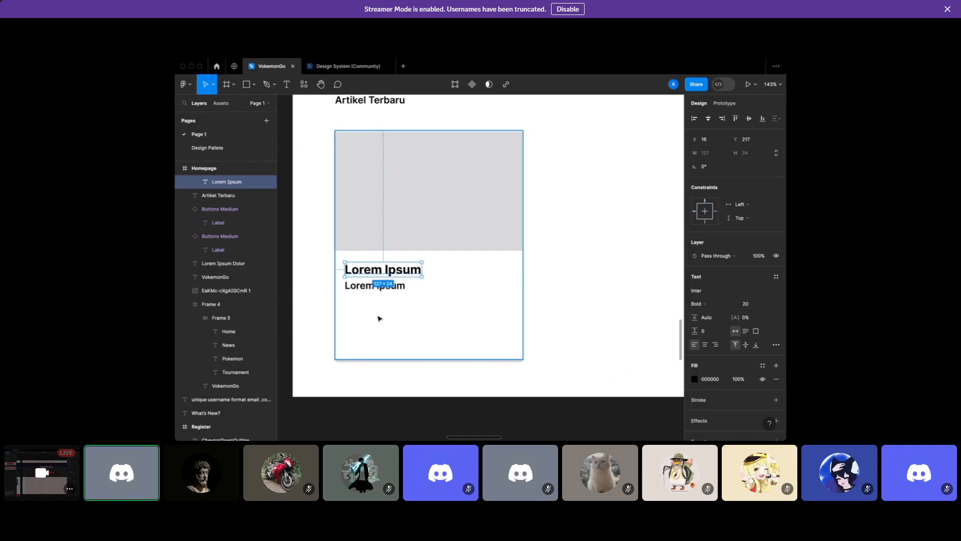
# Set the second Lorem Ipsum line to Medium weight
pyautogui.hscroll(-10, 379, 317)
pyautogui.doubleClick(380, 313)
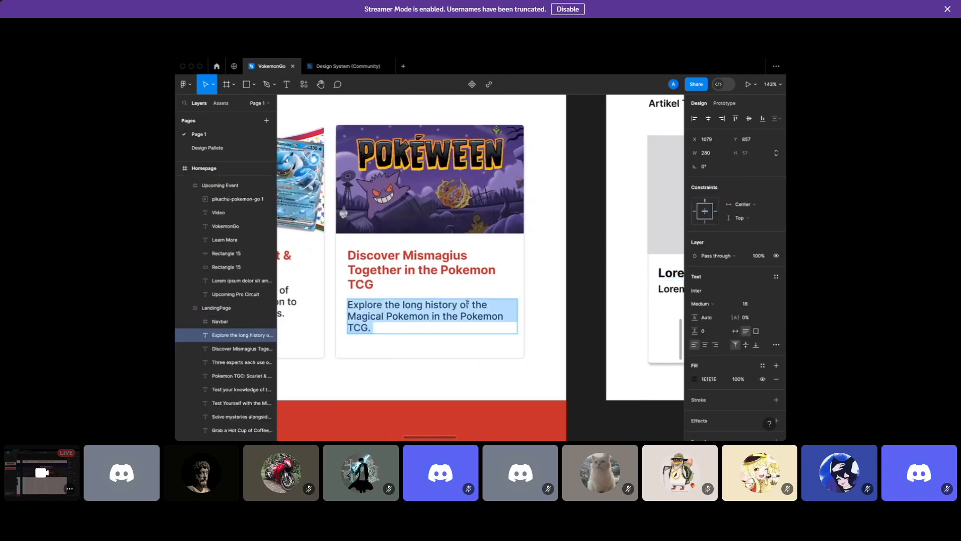
pyautogui.hscroll(10, 401, 300)
pyautogui.click(440, 277)
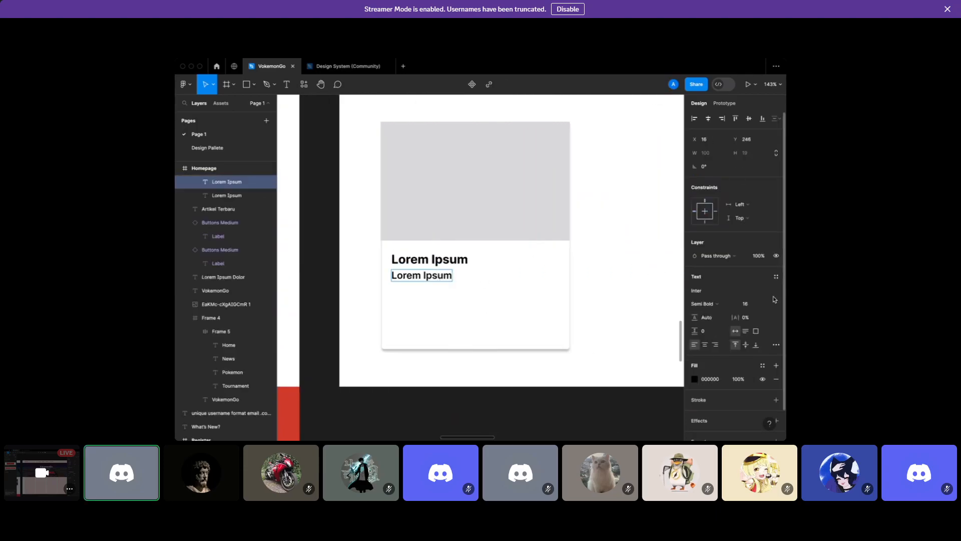
pyautogui.press('Escape')
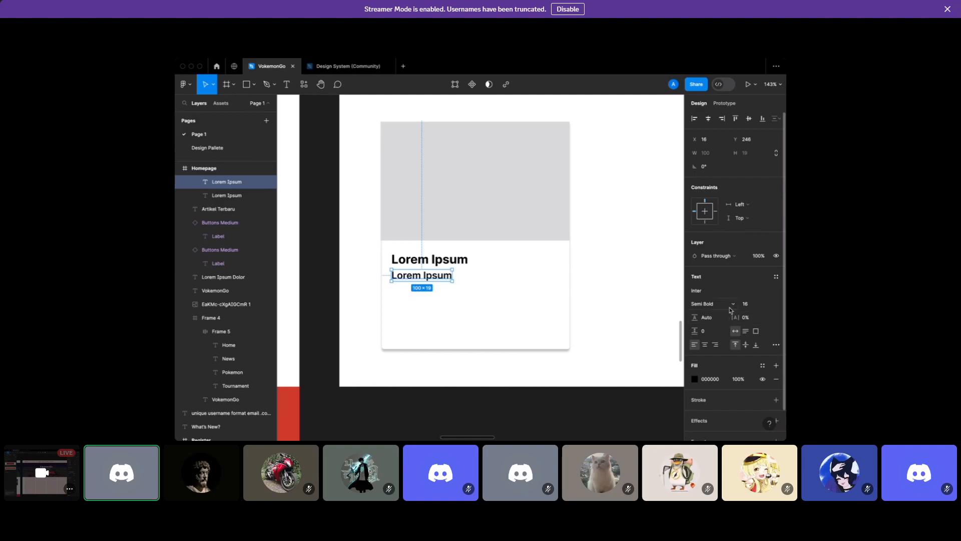
pyautogui.click(731, 304)
pyautogui.click(726, 294)
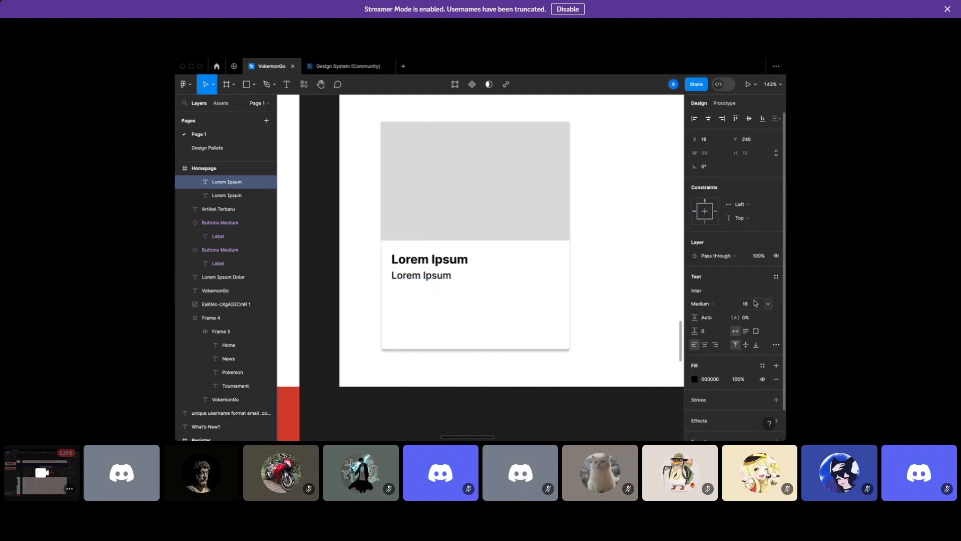
pyautogui.click(608, 292)
# Nudge the second Lorem Ipsum line slightly lower beneath the bold heading
pyautogui.doubleClick(427, 275)
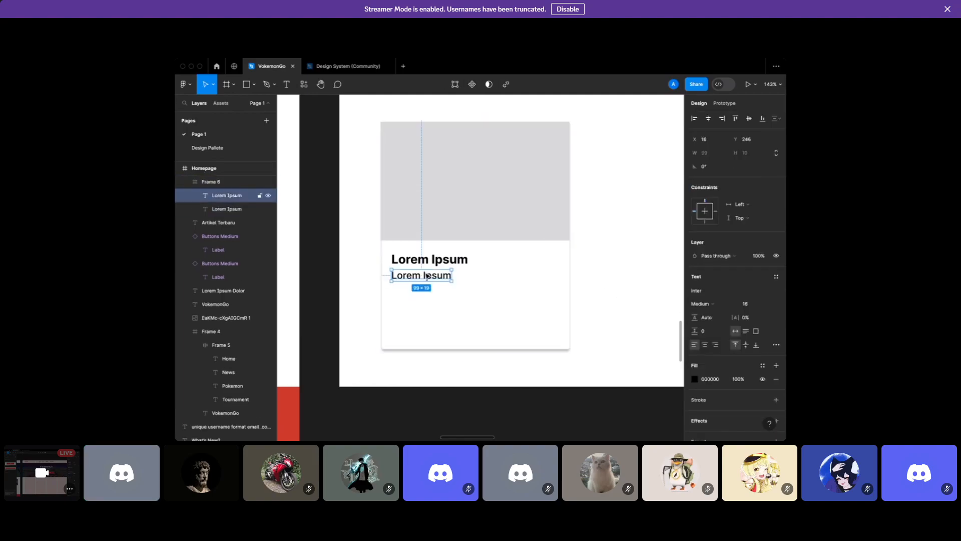
pyautogui.moveTo(428, 279); pyautogui.dragTo(429, 284)
pyautogui.click(461, 281)
pyautogui.click(449, 281)
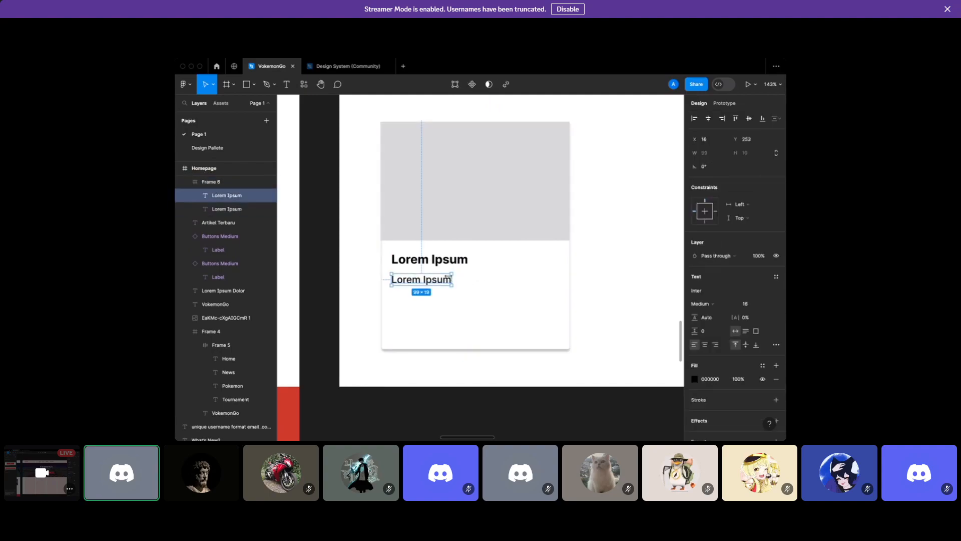
pyautogui.click(603, 257)
pyautogui.scroll(1, 604, 260)
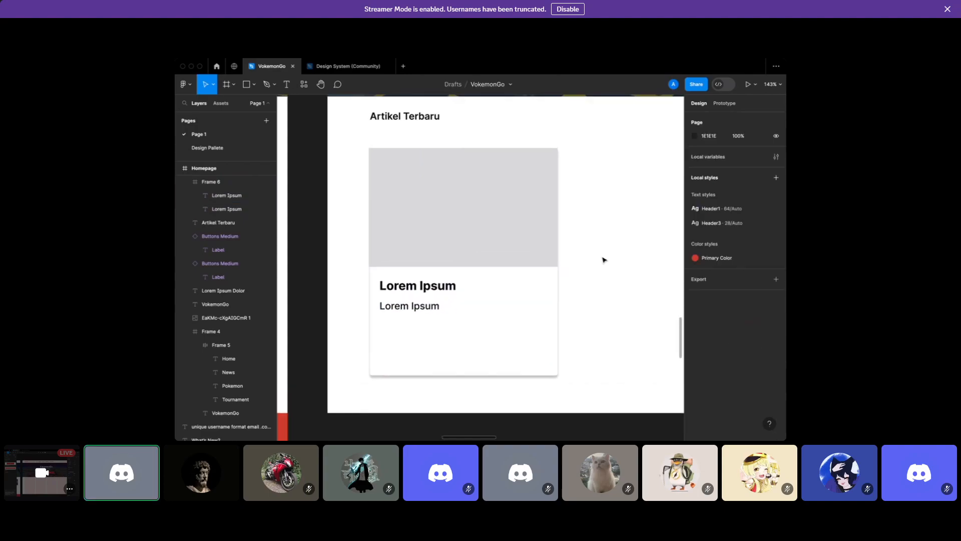
# Select the card frame and grey rectangle, try wrapping them in auto layout, then undo it
pyautogui.click(539, 291)
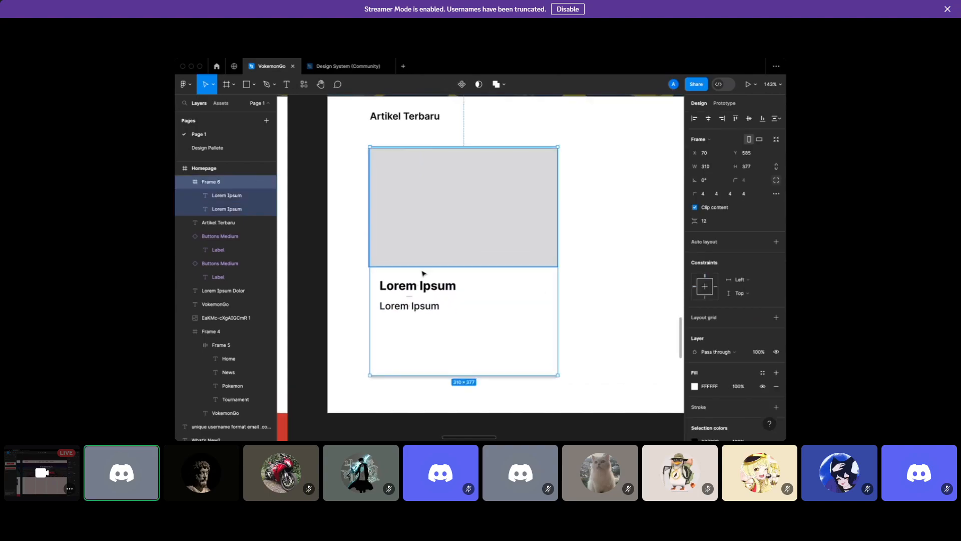
pyautogui.keyDown('shift'); pyautogui.click(460, 249); pyautogui.keyUp('shift')
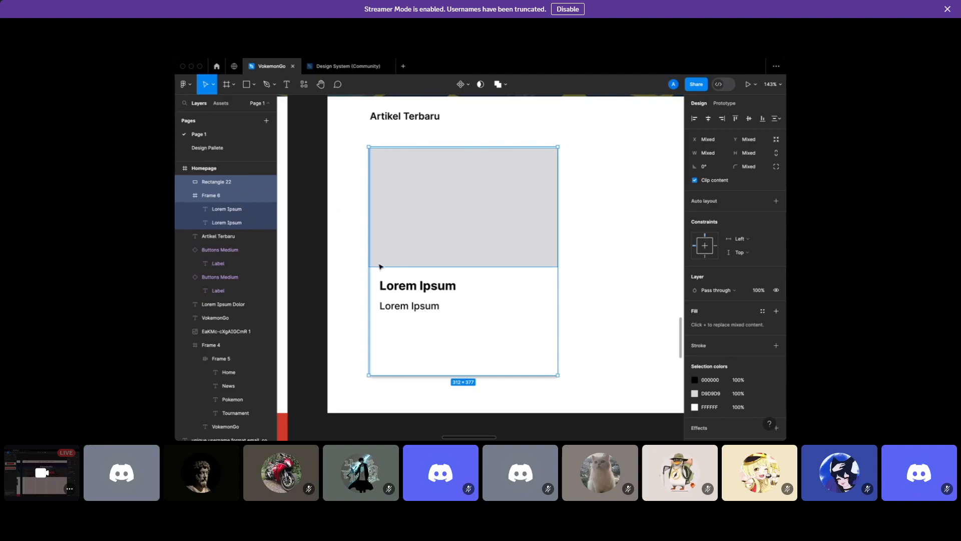
pyautogui.hotkey('shift', 'a')
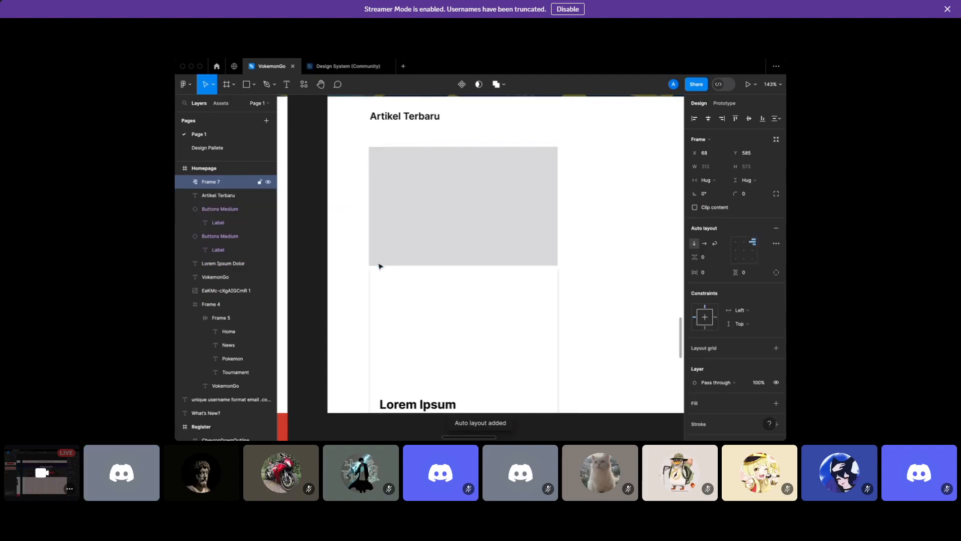
pyautogui.scroll(-3, 492, 309)
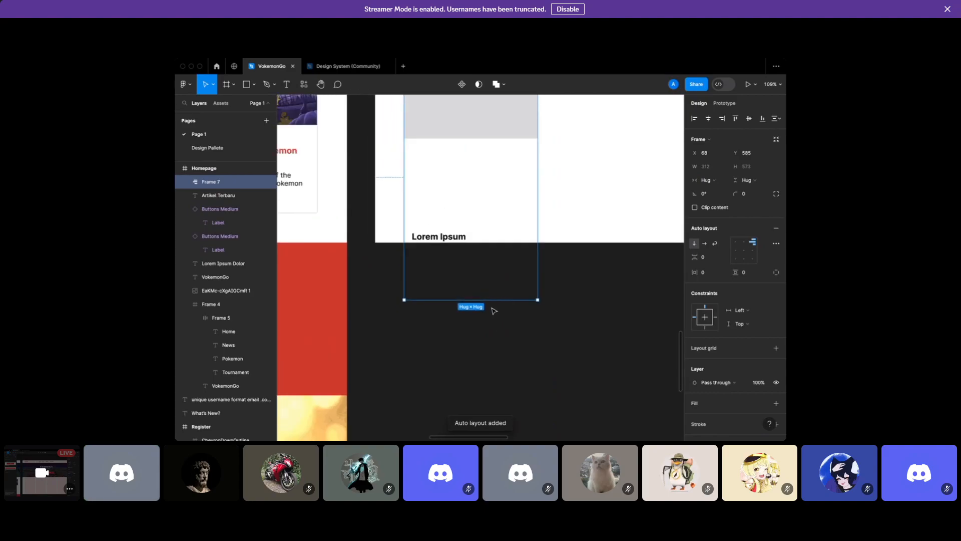
pyautogui.scroll(3, 495, 330)
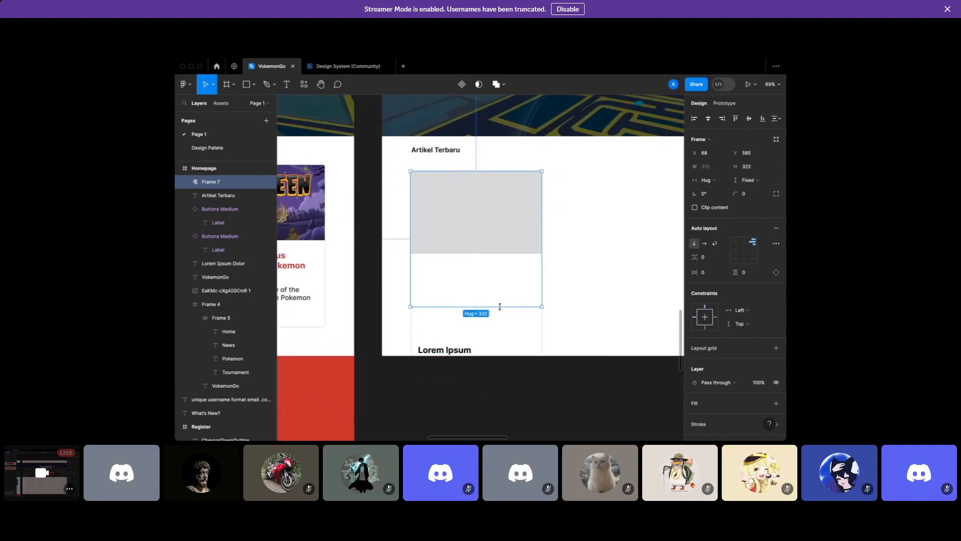
pyautogui.hotkey('ctrl', 'z')
# Group the grey image rectangle and the card text frame together as Group 1
pyautogui.click(555, 246)
pyautogui.scroll(3, 555, 247)
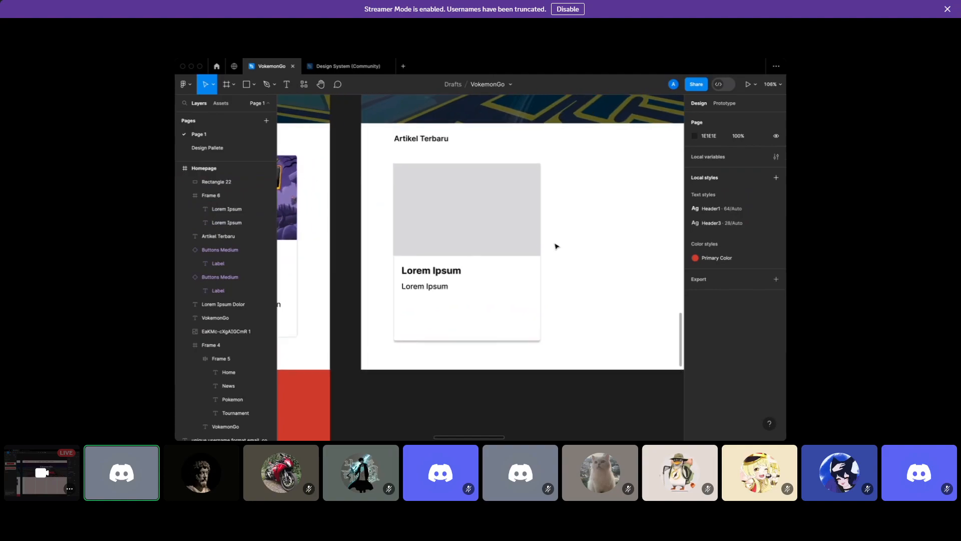
pyautogui.click(525, 247)
pyautogui.keyDown('shift'); pyautogui.click(526, 286); pyautogui.keyUp('shift')
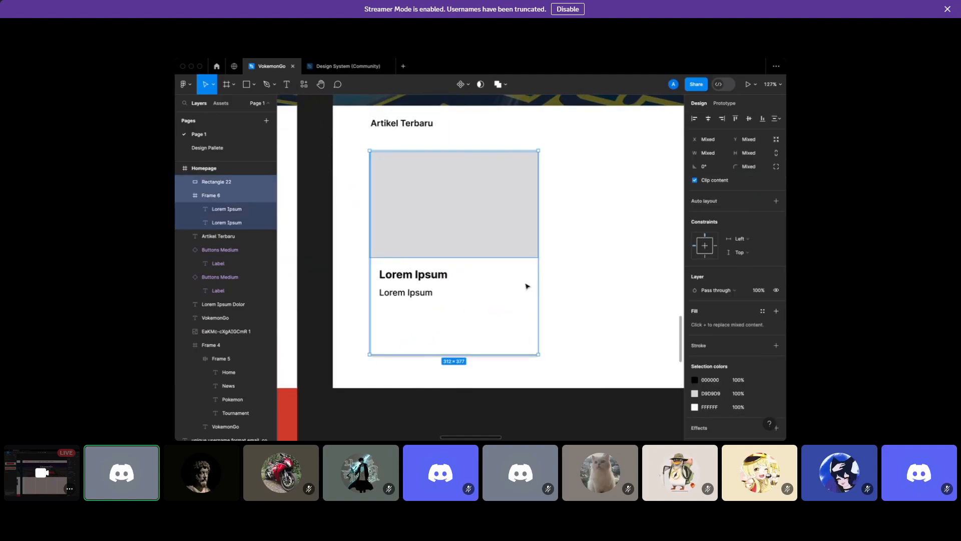
pyautogui.hotkey('ctrl', 'g')
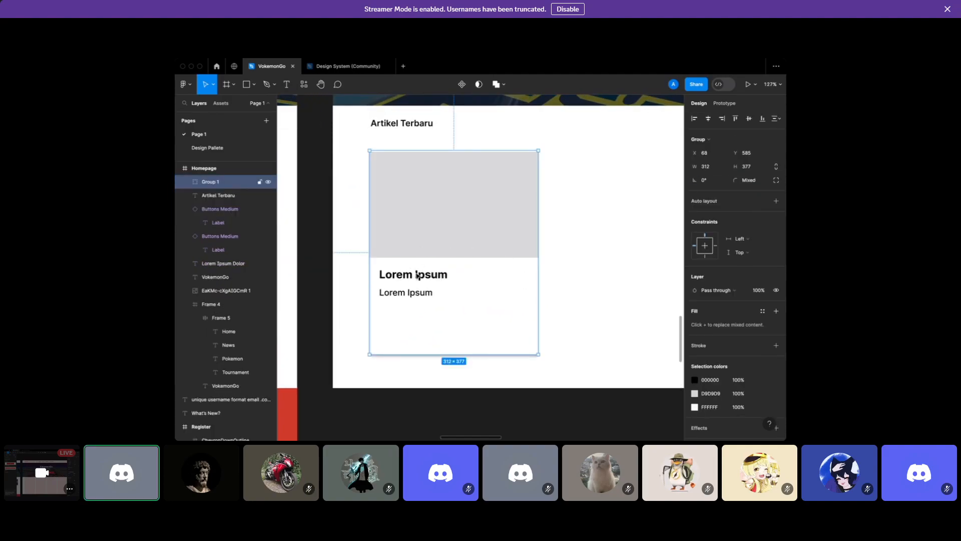
pyautogui.press('Escape')
# Shift the new card group sideways and reselect it
pyautogui.doubleClick(431, 271)
pyautogui.click(583, 264)
pyautogui.moveTo(460, 256); pyautogui.dragTo(479, 246)
pyautogui.click(550, 239)
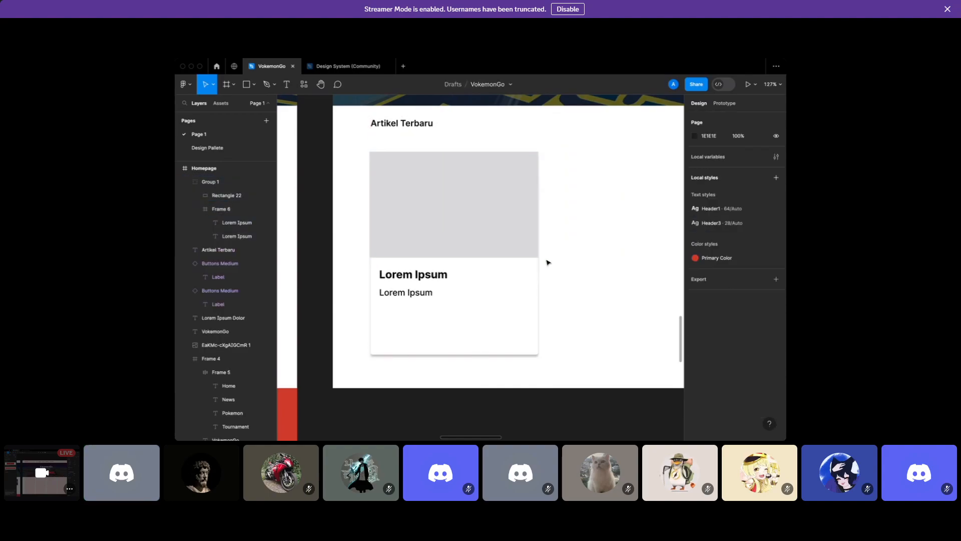
pyautogui.scroll(-2, 547, 262)
pyautogui.click(515, 262)
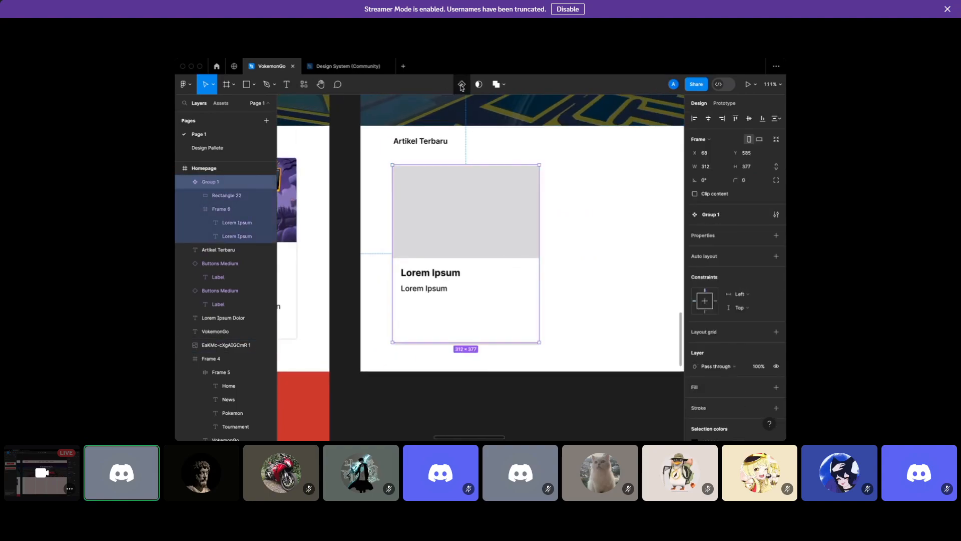
# Drag a copy of the Group 1 component from the local components beside the first card
pyautogui.click(569, 198)
pyautogui.hscroll(3, 567, 199)
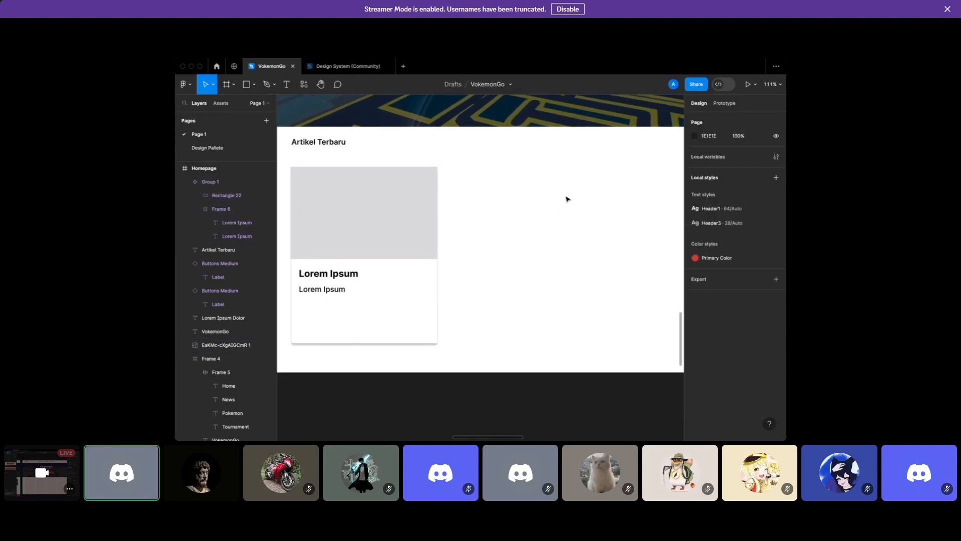
pyautogui.click(219, 103)
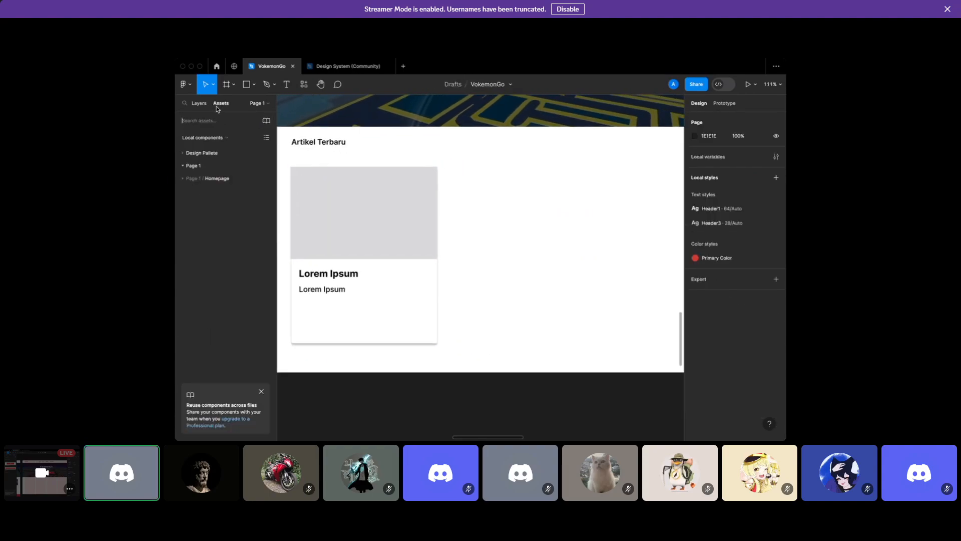
pyautogui.click(215, 178)
pyautogui.moveTo(203, 208); pyautogui.dragTo(580, 242)
pyautogui.scroll(3, 579, 242)
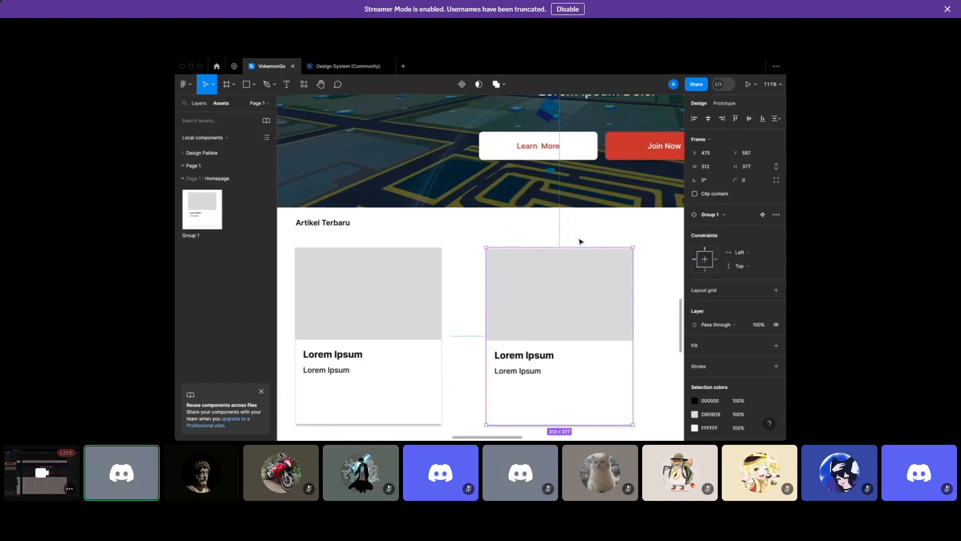
pyautogui.scroll(-5, 580, 243)
# Show the Homepage frame's column grid and align the second card to its column
pyautogui.click(422, 113)
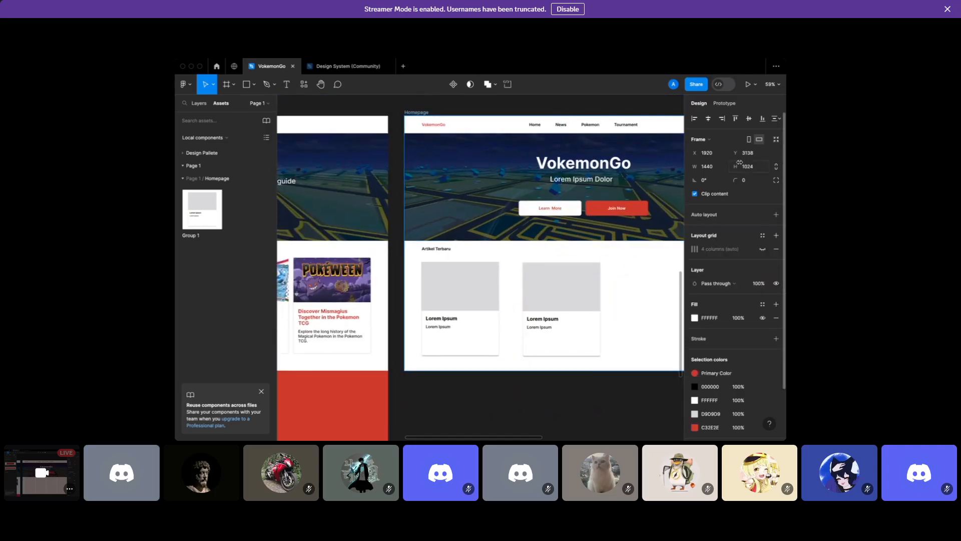
pyautogui.click(761, 248)
pyautogui.scroll(5, 624, 266)
pyautogui.click(554, 294)
pyautogui.moveTo(516, 293); pyautogui.dragTo(512, 293)
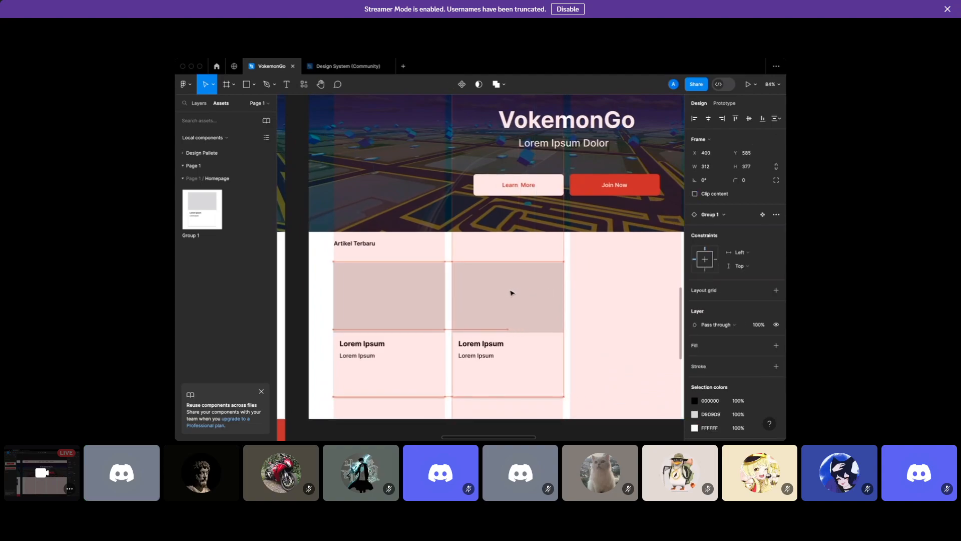
# Place third and fourth Group 1 cards in the third and fourth grid columns
pyautogui.hscroll(5, 510, 293)
pyautogui.moveTo(202, 209); pyautogui.dragTo(475, 316)
pyautogui.moveTo(215, 206); pyautogui.dragTo(630, 324)
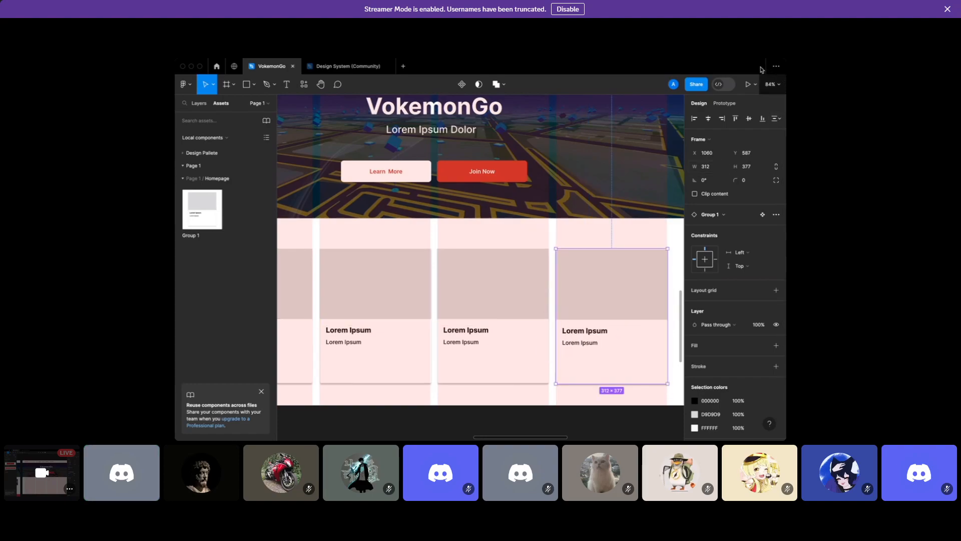
# Hide the Homepage frame's column grid
pyautogui.click(524, 170)
pyautogui.scroll(-2, 528, 165)
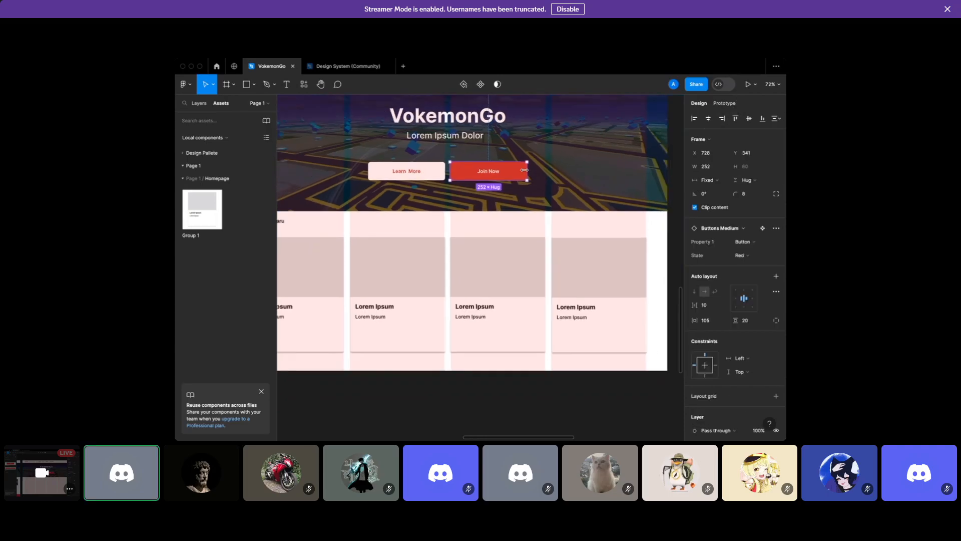
pyautogui.hscroll(-2, 537, 173)
pyautogui.scroll(1, 537, 174)
pyautogui.scroll(3, 539, 176)
pyautogui.scroll(-1, 538, 177)
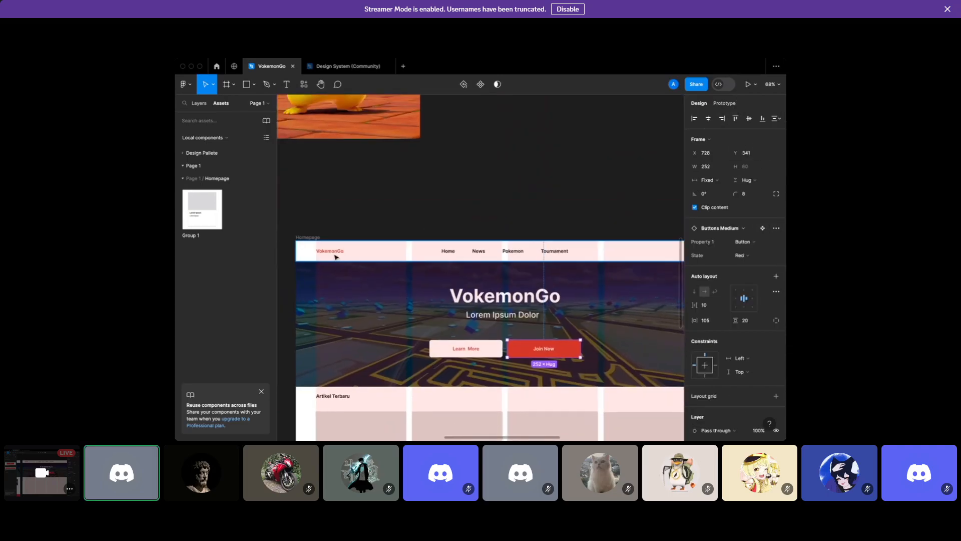
pyautogui.click(309, 238)
pyautogui.click(762, 249)
# Rearrange the images: cake Pikachu right, Detective Pikachu behind it, trading card lower
pyautogui.scroll(6, 603, 232)
pyautogui.click(426, 260)
pyautogui.scroll(-3, 427, 260)
pyautogui.moveTo(388, 207); pyautogui.dragTo(557, 243)
pyautogui.click(373, 244)
pyautogui.moveTo(373, 244); pyautogui.dragTo(595, 263)
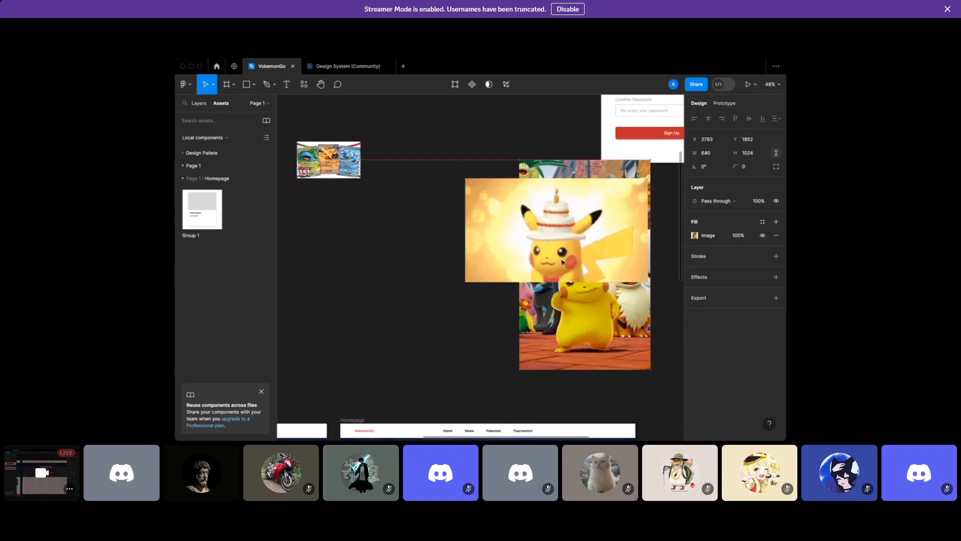
pyautogui.click(325, 167)
pyautogui.moveTo(325, 167); pyautogui.dragTo(388, 304)
pyautogui.scroll(-5, 388, 304)
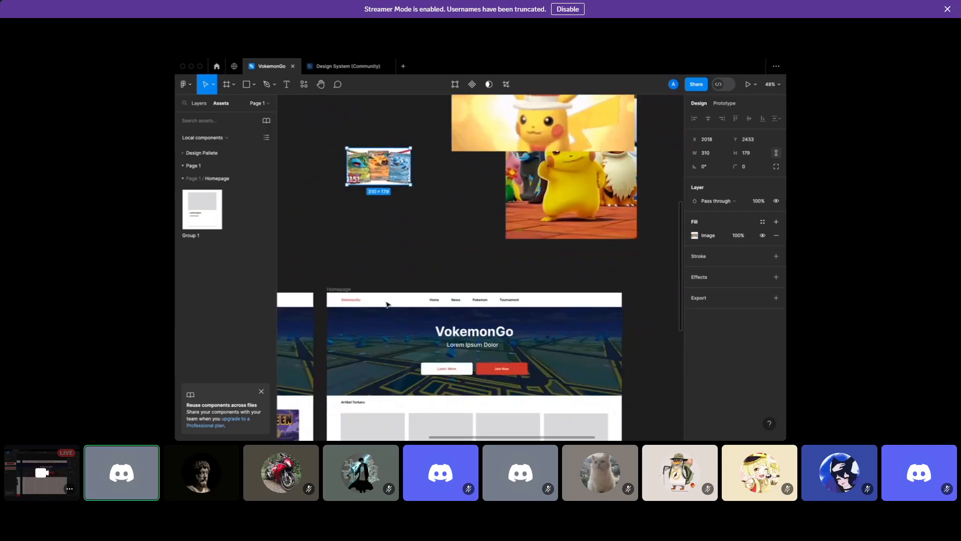
pyautogui.scroll(5, 383, 97)
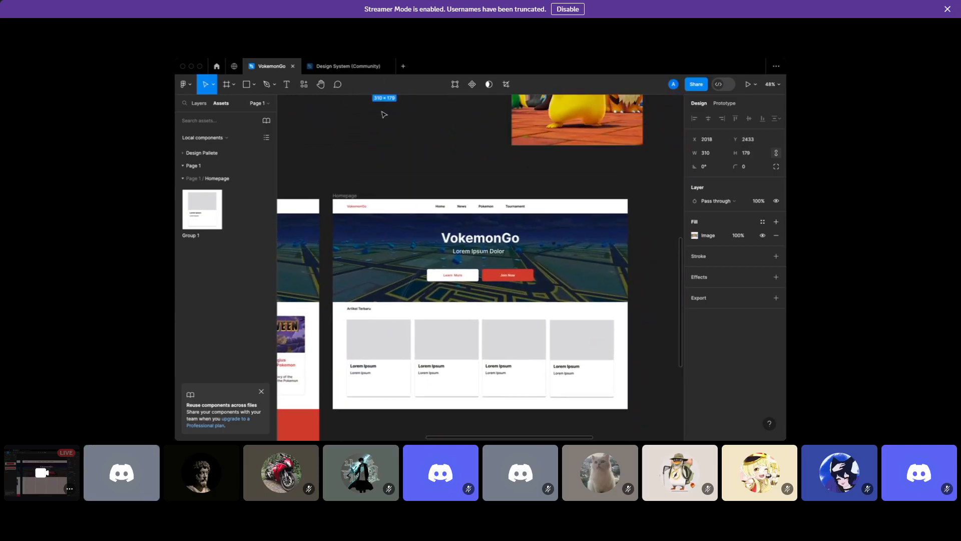
# Marquee-select the two small images and move them right of the Homepage frame
pyautogui.click(319, 126)
pyautogui.moveTo(318, 126); pyautogui.dragTo(430, 287)
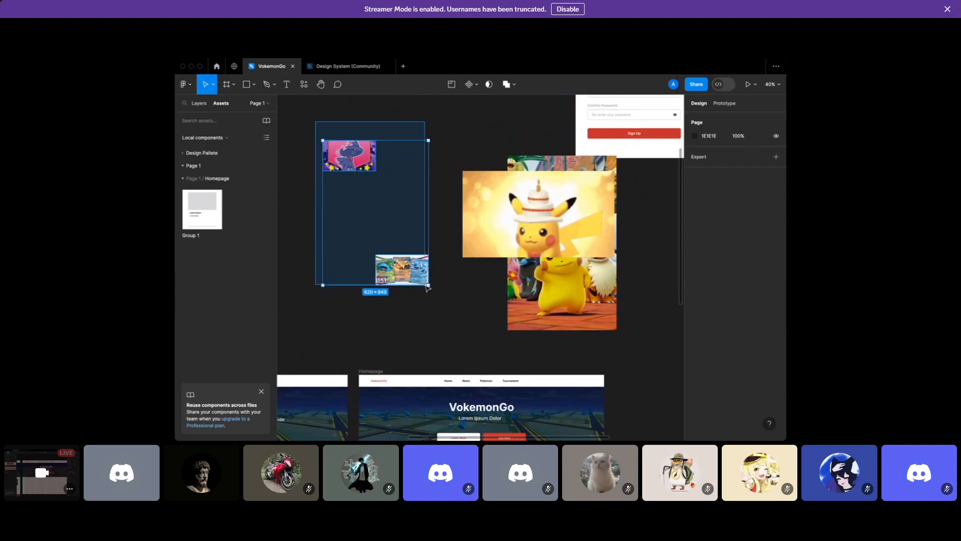
pyautogui.scroll(-3, 416, 261)
pyautogui.scroll(-3, 414, 275)
pyautogui.moveTo(377, 191); pyautogui.dragTo(608, 404)
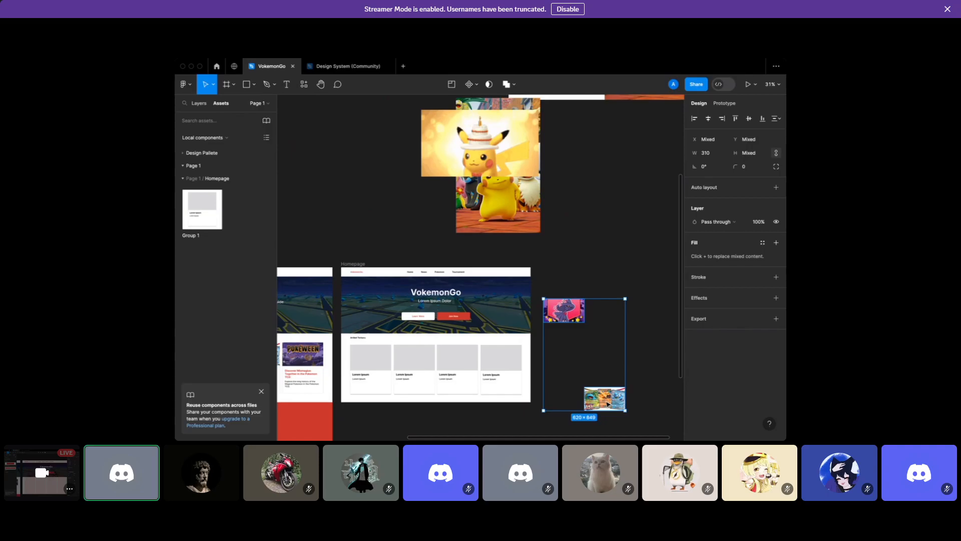
pyautogui.scroll(2, 608, 404)
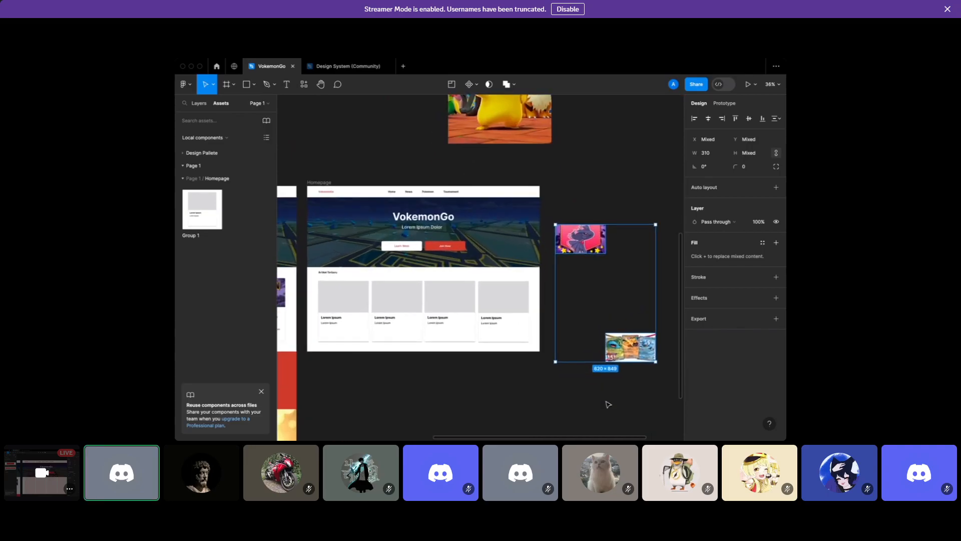
pyautogui.scroll(3, 608, 404)
# Drop the pink Pokémon image onto the first card's grey placeholder
pyautogui.click(621, 334)
pyautogui.click(616, 309)
pyautogui.hscroll(-2, 617, 309)
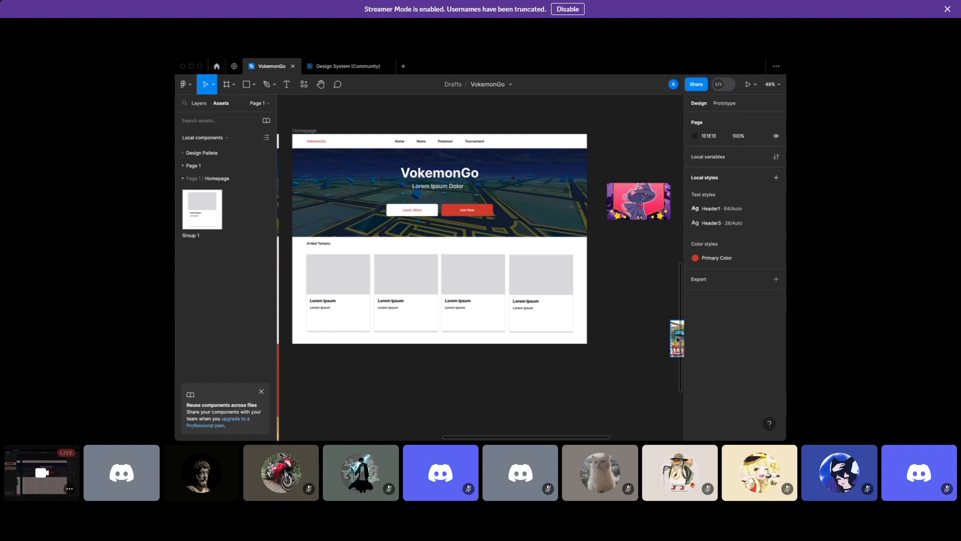
pyautogui.click(639, 201)
pyautogui.moveTo(639, 200); pyautogui.dragTo(339, 279)
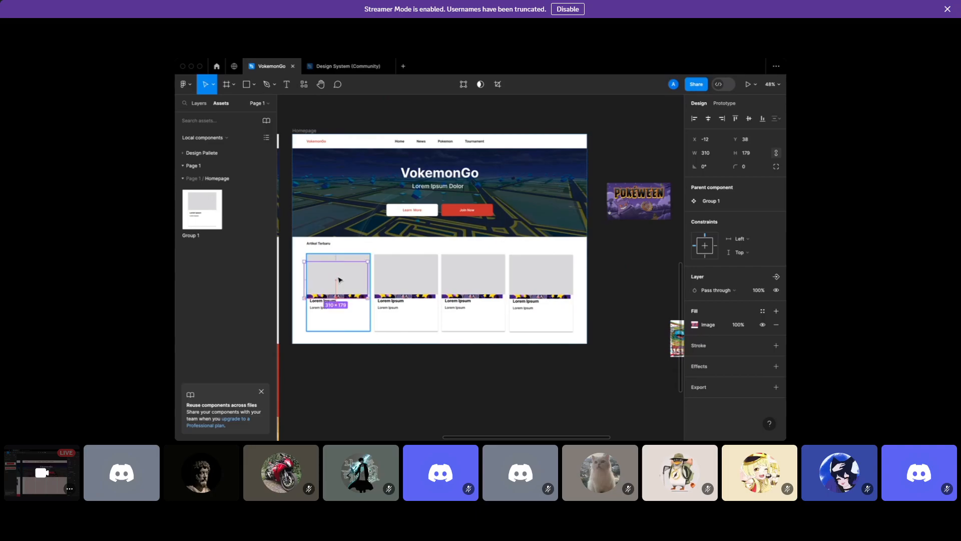
# Move the image down to the first card's bottom, then undo the move
pyautogui.scroll(5, 339, 279)
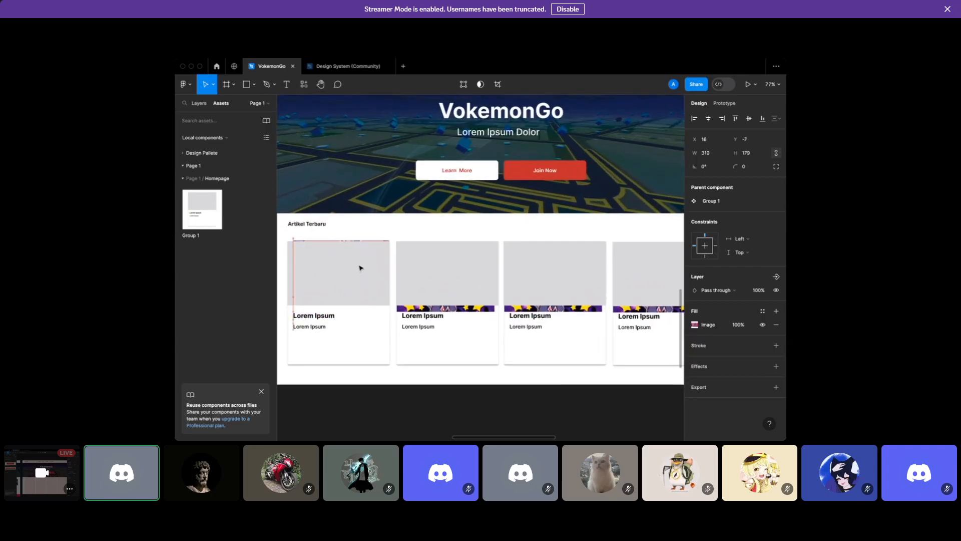
pyautogui.moveTo(359, 270); pyautogui.dragTo(351, 292)
pyautogui.press('super+z')
pyautogui.press('super+z')
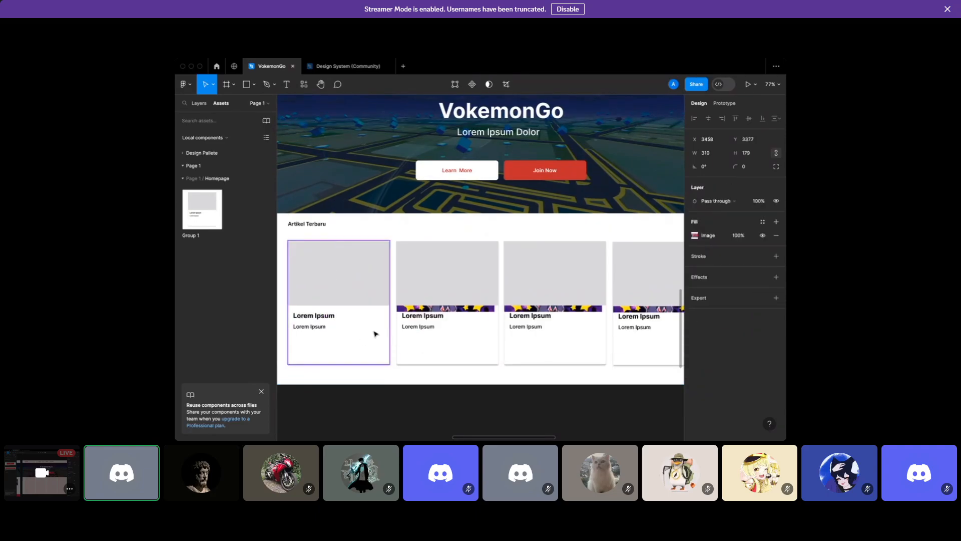
# Drag the first article card out of the Homepage frame onto empty canvas below
pyautogui.click(378, 338)
pyautogui.scroll(-5, 439, 314)
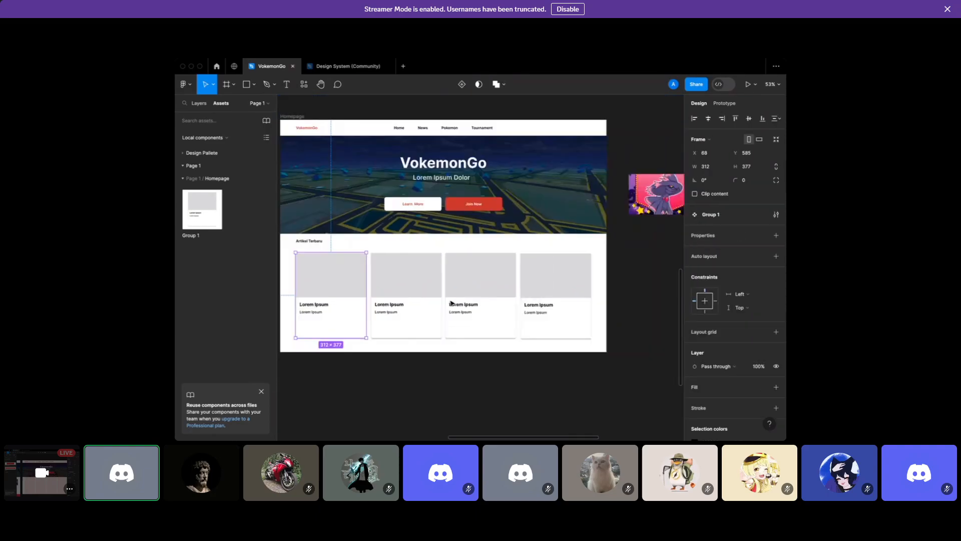
pyautogui.hscroll(-3, 351, 281)
pyautogui.moveTo(484, 286); pyautogui.dragTo(515, 397)
pyautogui.scroll(-3, 518, 400)
pyautogui.scroll(-2, 526, 381)
pyautogui.scroll(4, 408, 299)
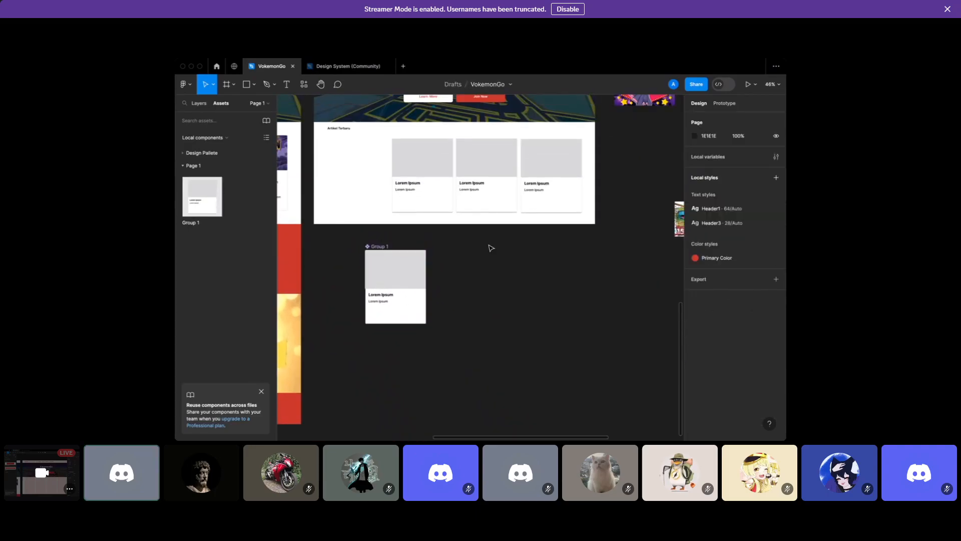
# Edit the card component's title with 'll' and the middle card's title with 'dd'
pyautogui.click(491, 248)
pyautogui.hscroll(2, 357, 295)
pyautogui.doubleClick(351, 311)
pyautogui.doubleClick(351, 311)
pyautogui.write('ll')
pyautogui.scroll(3, 369, 195)
pyautogui.press('Escape')
pyautogui.click(460, 199)
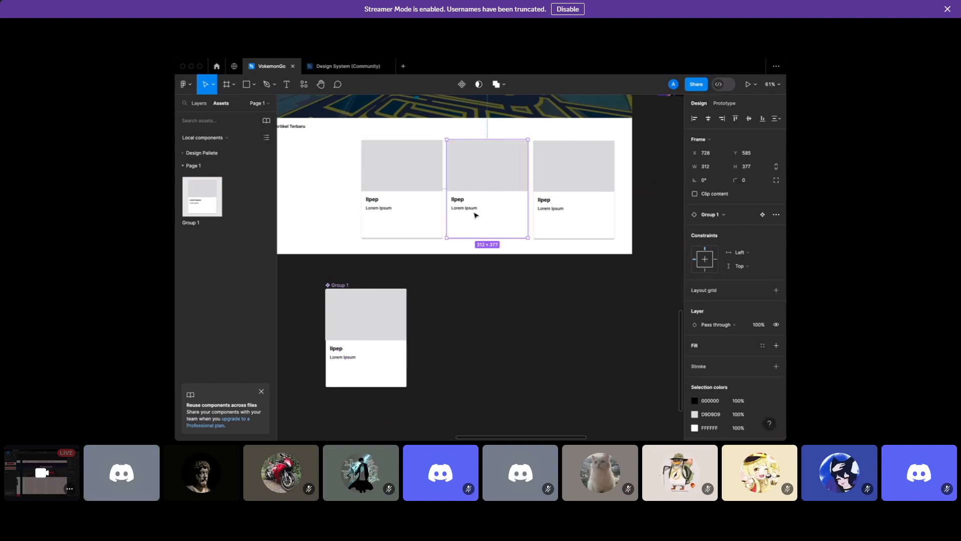
pyautogui.doubleClick(462, 199)
pyautogui.write('dd')
# Drag another Group 1 card from Assets into the Artikel Terbaru row
pyautogui.click(386, 329)
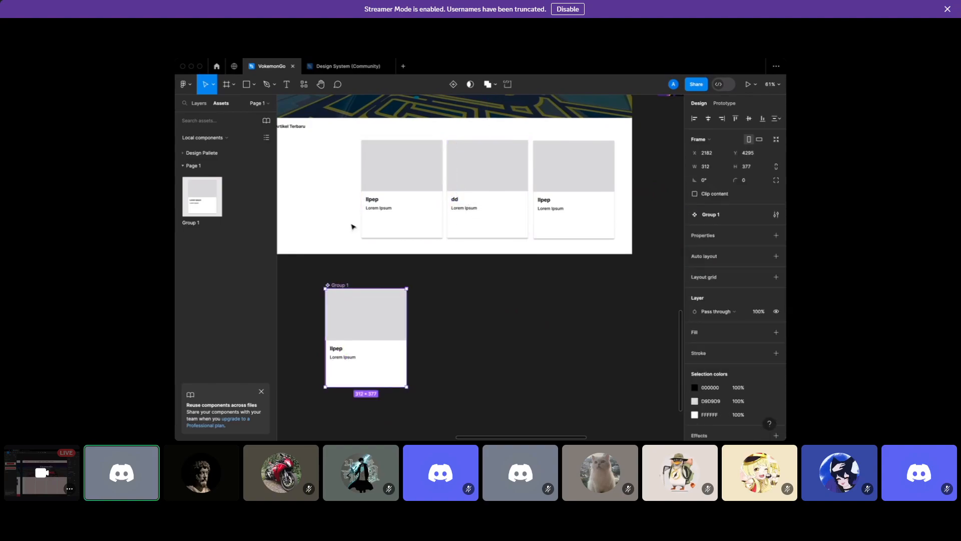
pyautogui.click(394, 180)
pyautogui.moveTo(197, 190); pyautogui.dragTo(363, 195)
# Place the pink Pokémon image into the first card
pyautogui.click(464, 321)
pyautogui.hscroll(1, 446, 322)
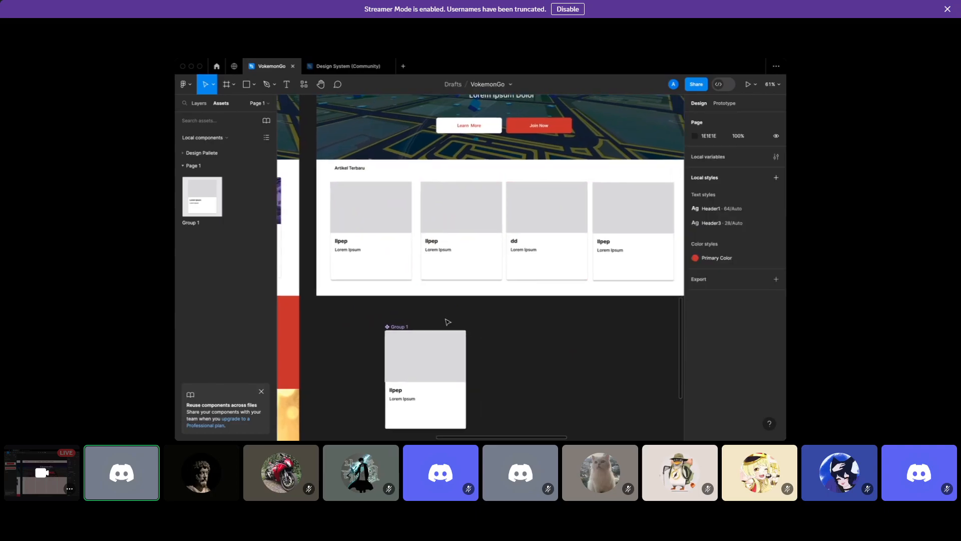
pyautogui.scroll(-5, 446, 321)
pyautogui.moveTo(594, 208); pyautogui.dragTo(387, 258)
pyautogui.scroll(5, 387, 260)
pyautogui.click(433, 220)
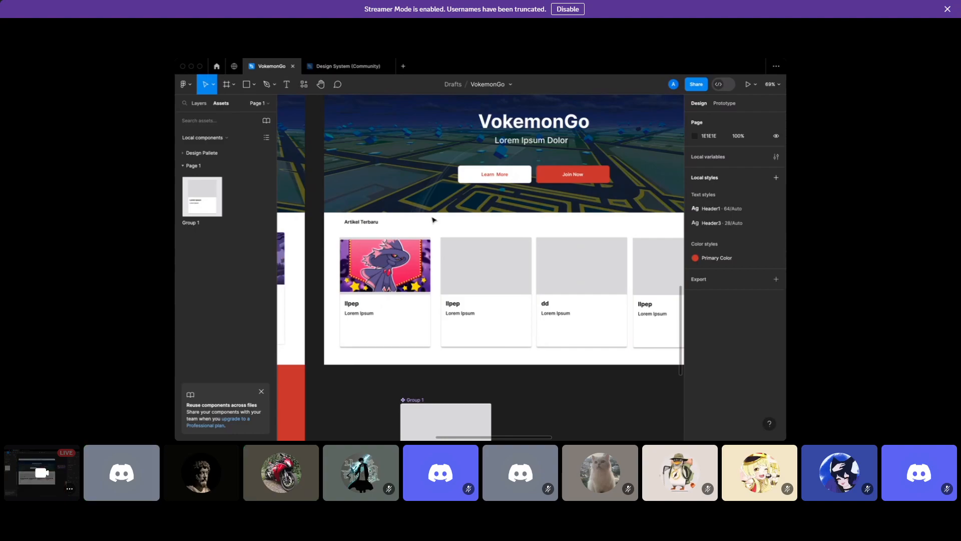
# Stretch the first card's pink image to 310×196
pyautogui.click(398, 249)
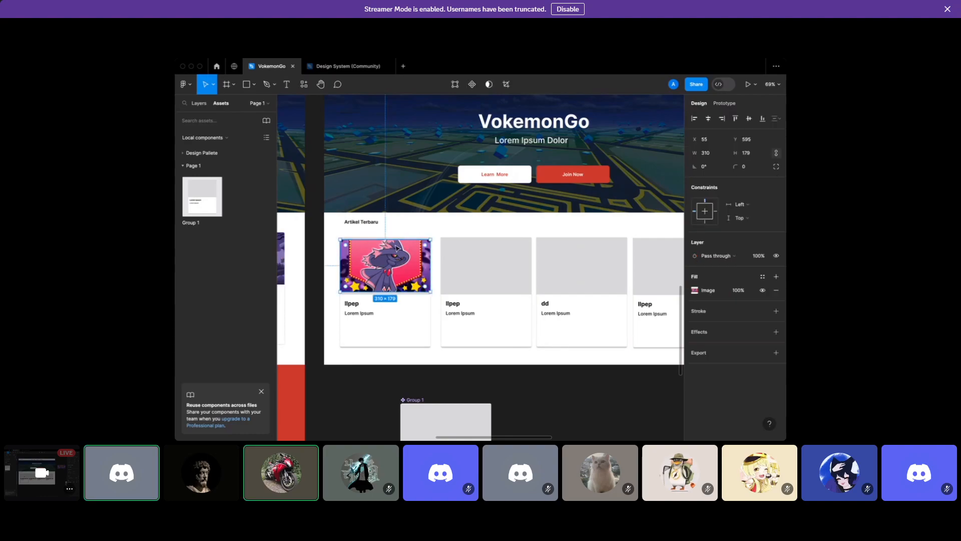
pyautogui.moveTo(394, 240); pyautogui.dragTo(395, 237)
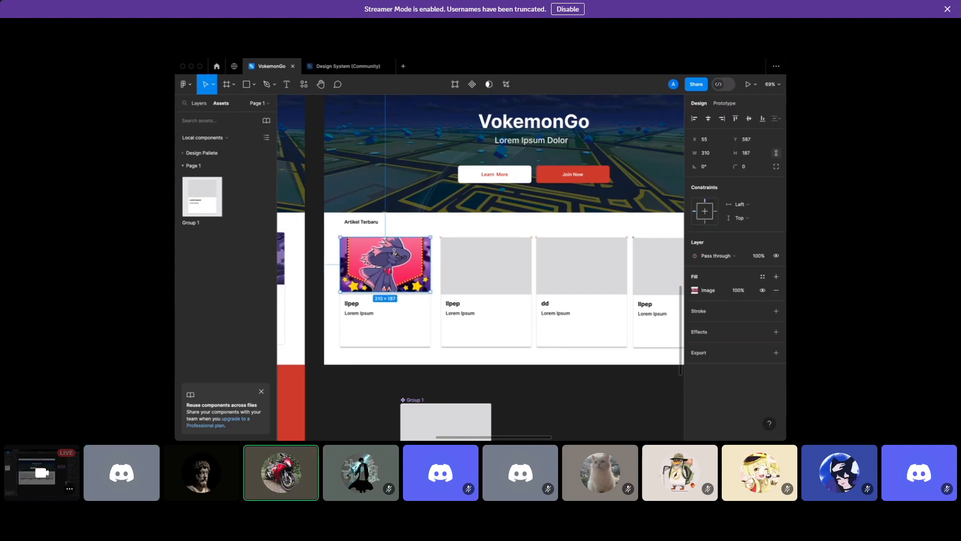
pyautogui.moveTo(393, 292); pyautogui.dragTo(393, 292)
pyautogui.moveTo(358, 293); pyautogui.dragTo(358, 297)
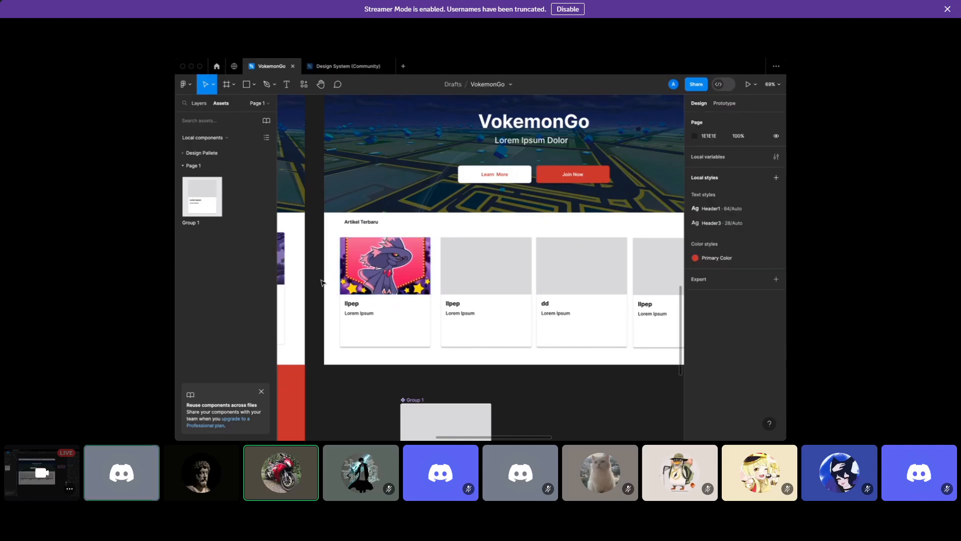
# Round the image's top-left and top-right corners to radius 4
pyautogui.doubleClick(379, 268)
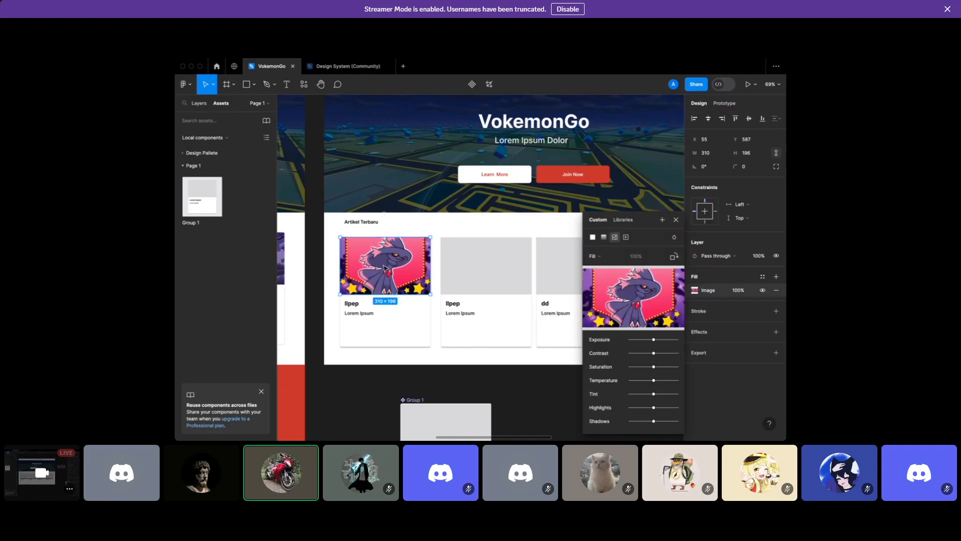
pyautogui.click(777, 168)
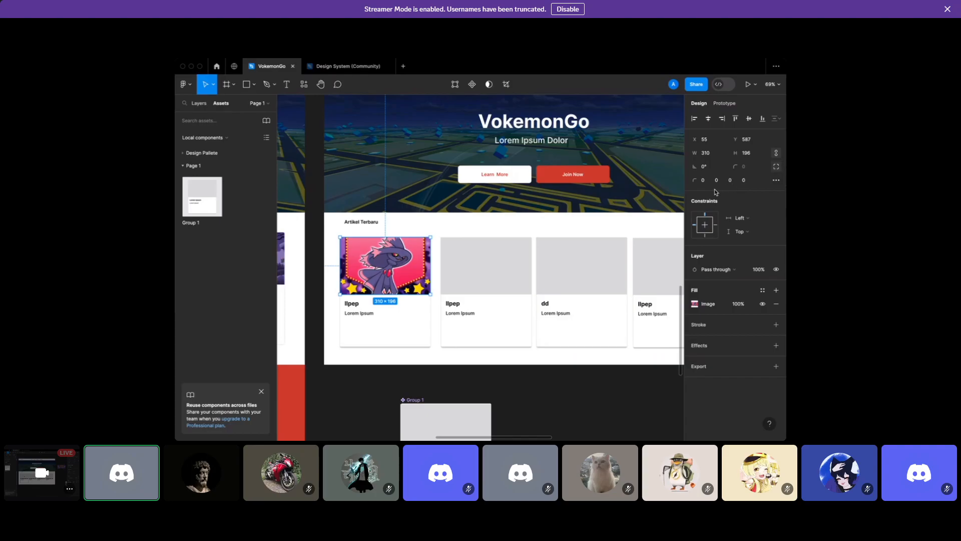
pyautogui.write('4')
pyautogui.press('Return')
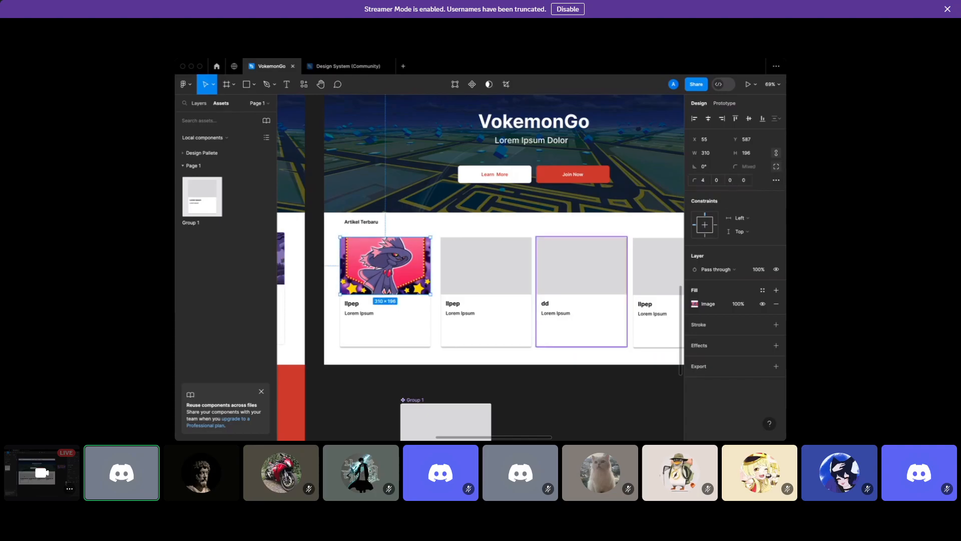
pyautogui.write('4')
pyautogui.press('Return')
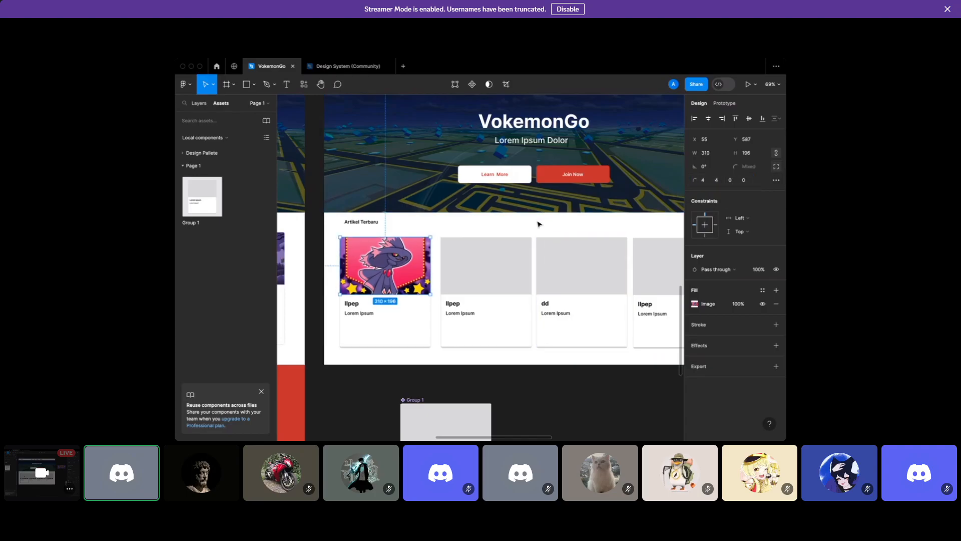
pyautogui.click(539, 223)
pyautogui.click(409, 274)
# Nudge the Artikel Terbaru heading to X 55, Y 535, in line with the first card
pyautogui.scroll(5, 409, 274)
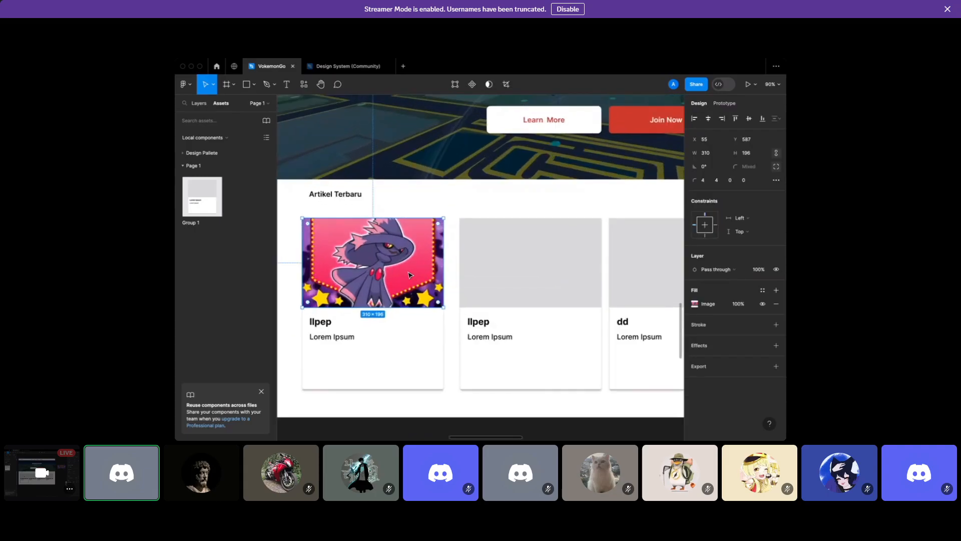
pyautogui.click(547, 148)
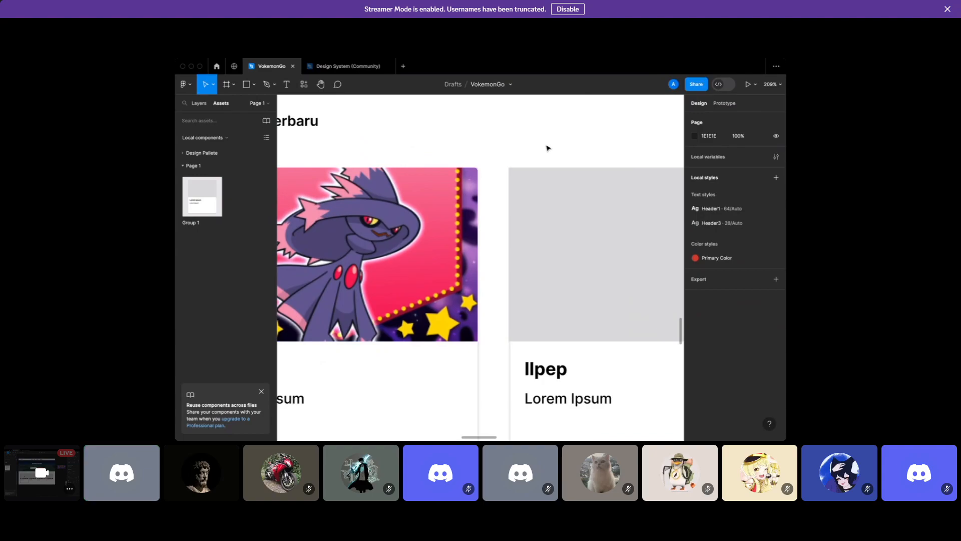
pyautogui.scroll(-10, 548, 147)
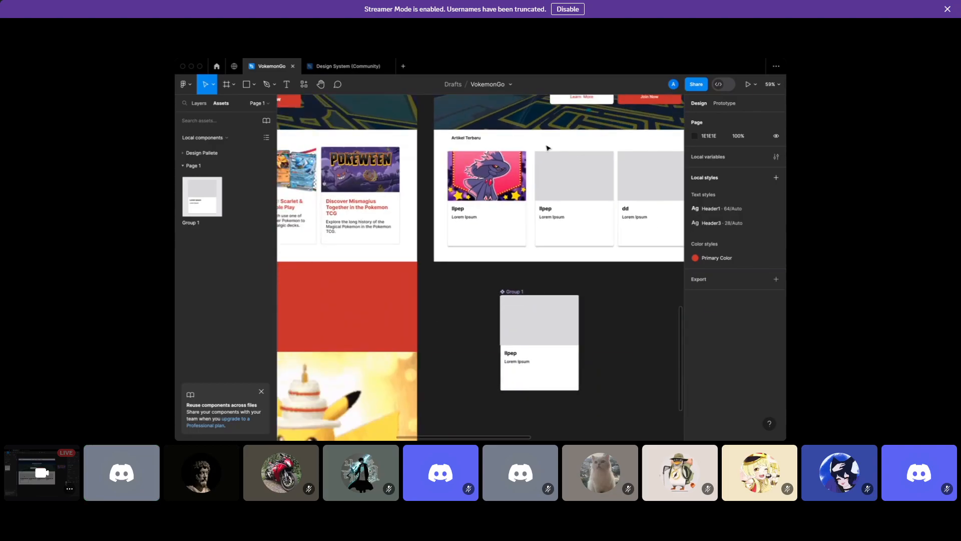
pyautogui.click(463, 140)
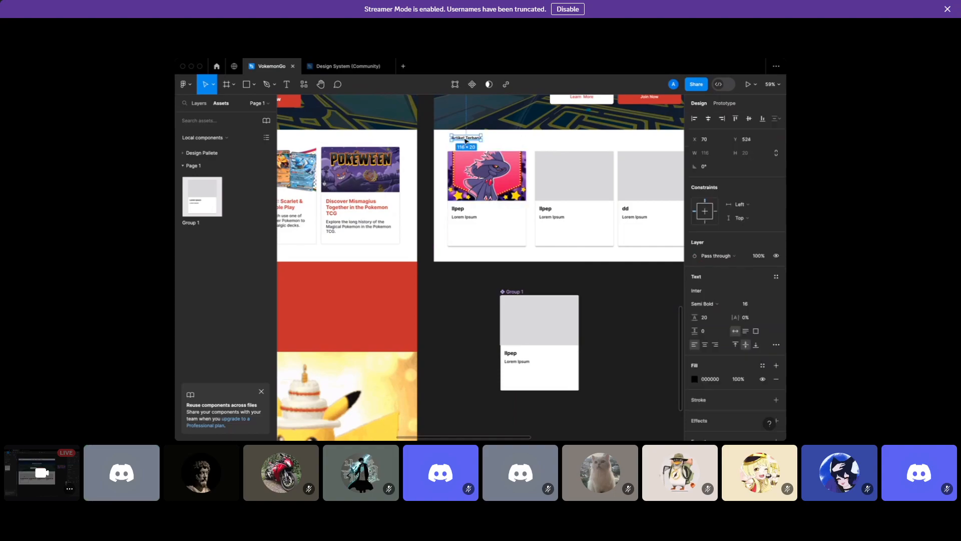
pyautogui.moveTo(466, 141); pyautogui.dragTo(462, 146)
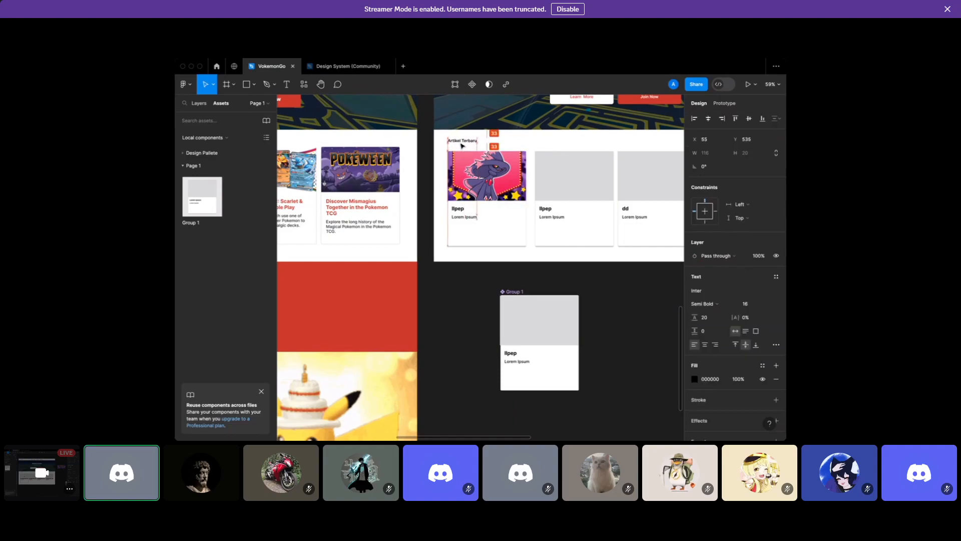
# Move the Group 1 component beside the second Homepage frame
pyautogui.click(506, 137)
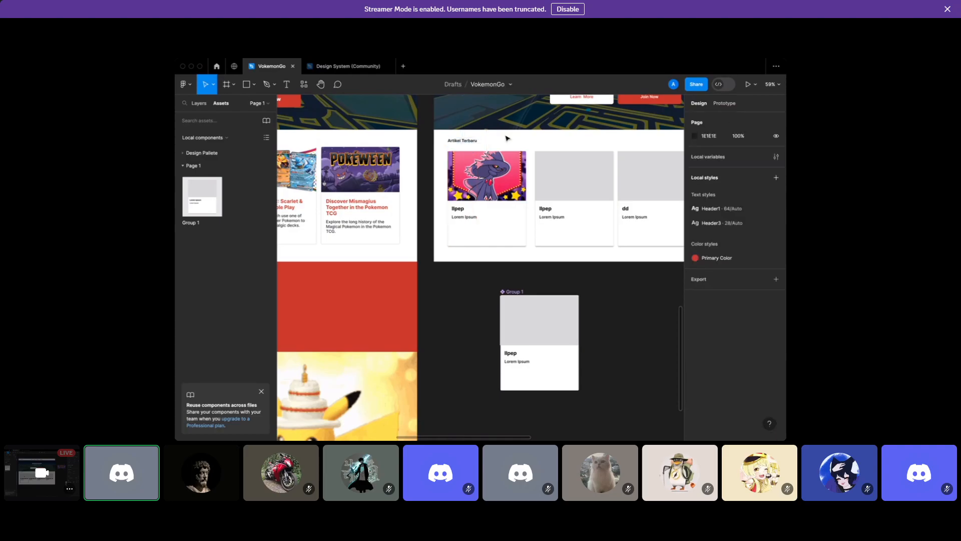
pyautogui.scroll(-5, 485, 195)
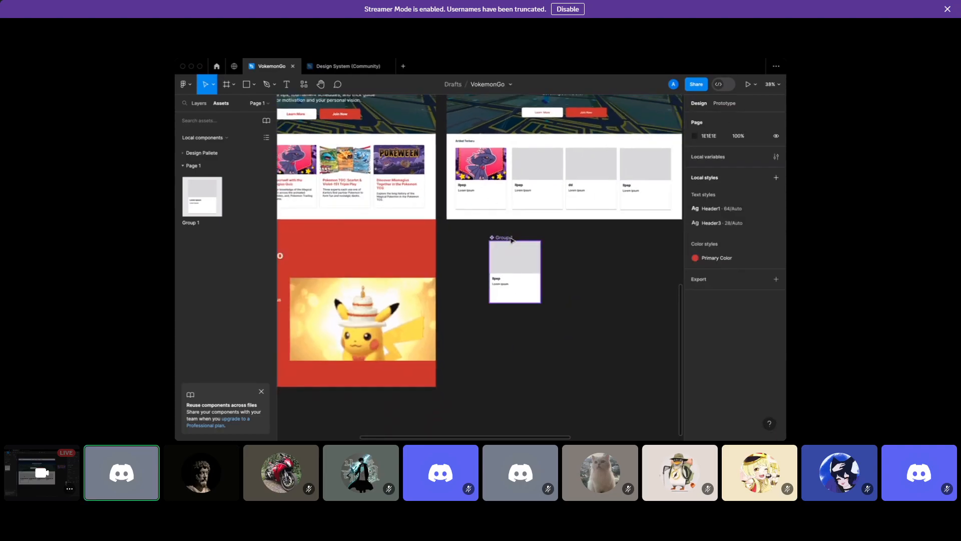
pyautogui.click(510, 237)
pyautogui.scroll(-2, 510, 236)
pyautogui.moveTo(513, 250); pyautogui.dragTo(646, 190)
pyautogui.click(593, 264)
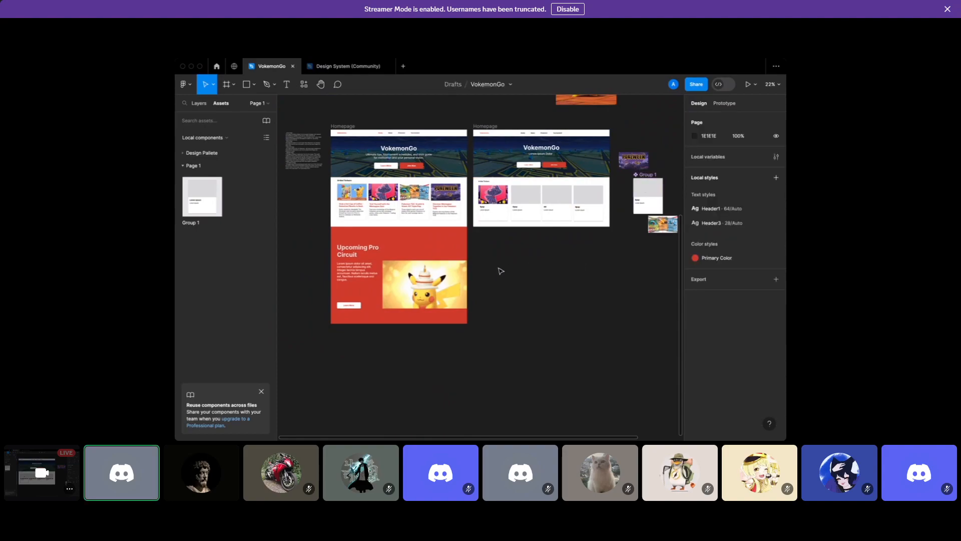
pyautogui.scroll(2, 501, 271)
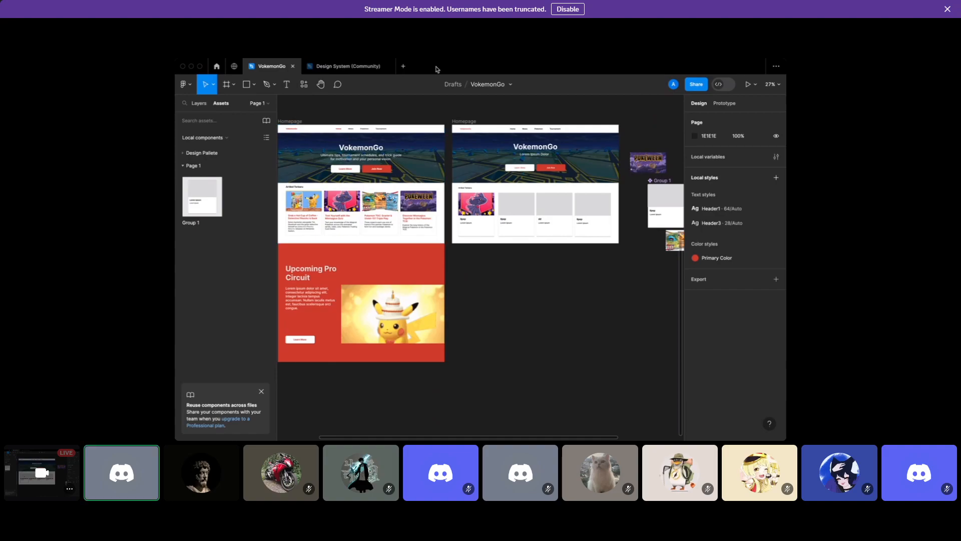
pyautogui.click(469, 121)
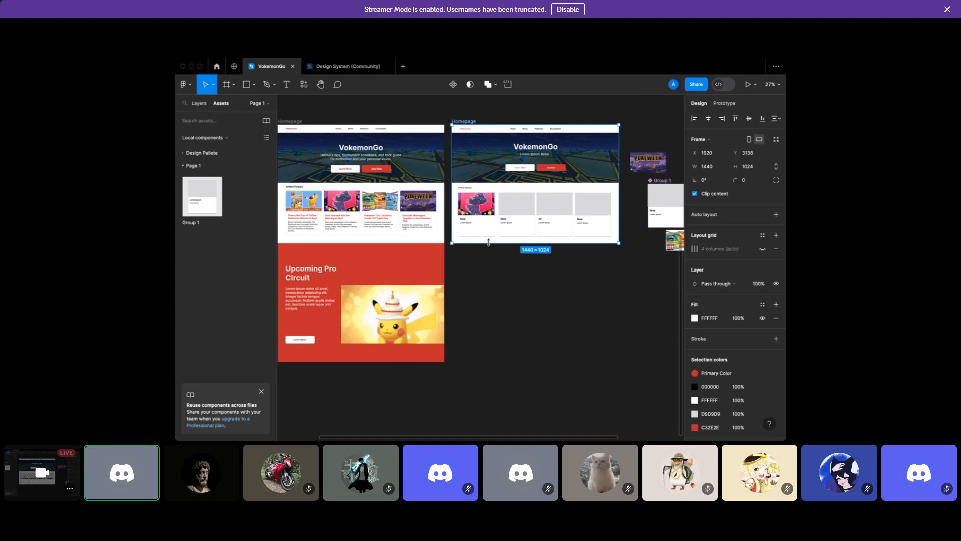
pyautogui.moveTo(490, 244); pyautogui.dragTo(498, 360)
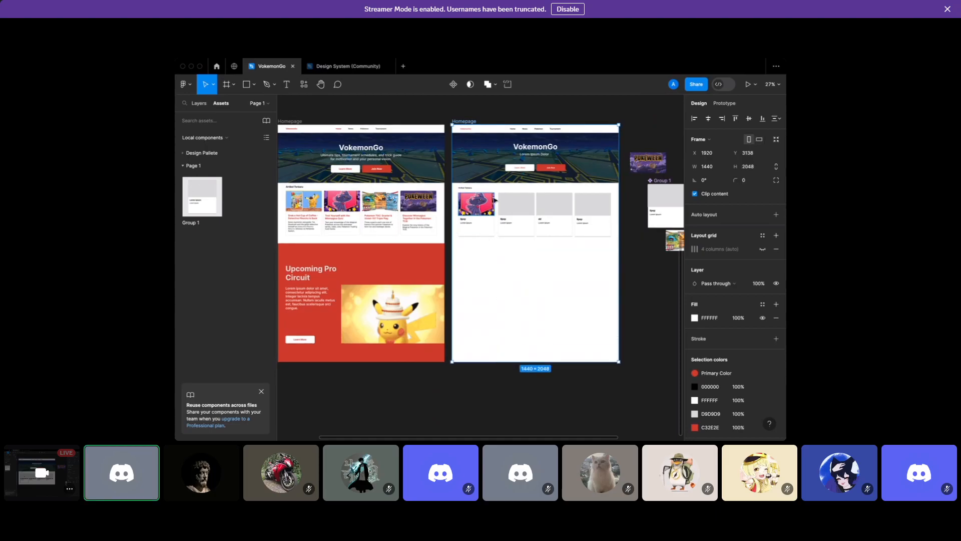
pyautogui.scroll(3, 495, 149)
pyautogui.scroll(2, 494, 148)
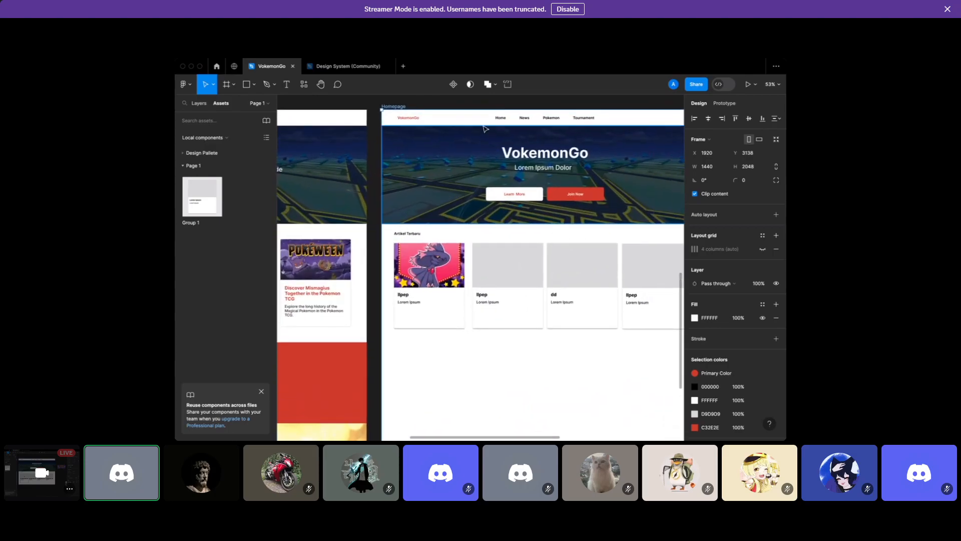
pyautogui.click(475, 123)
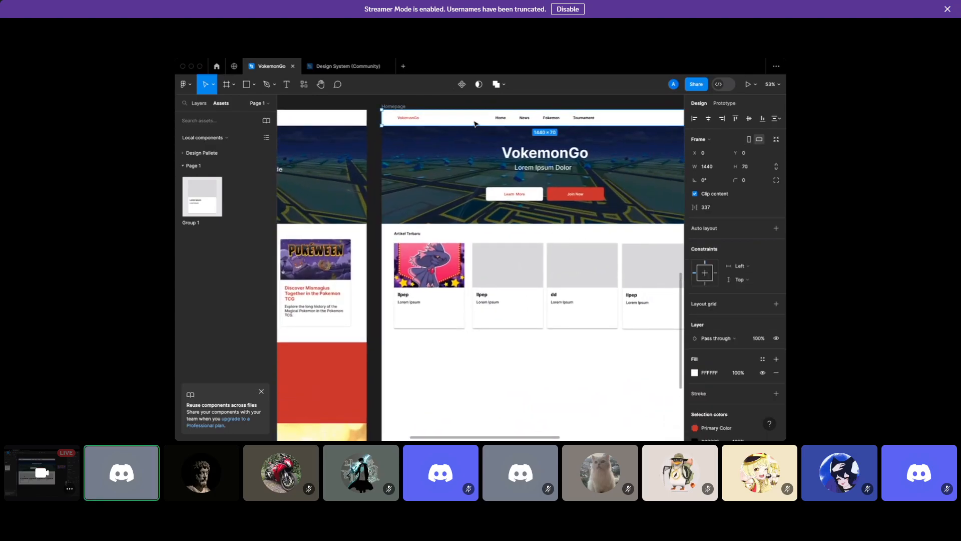
pyautogui.hscroll(2, 464, 126)
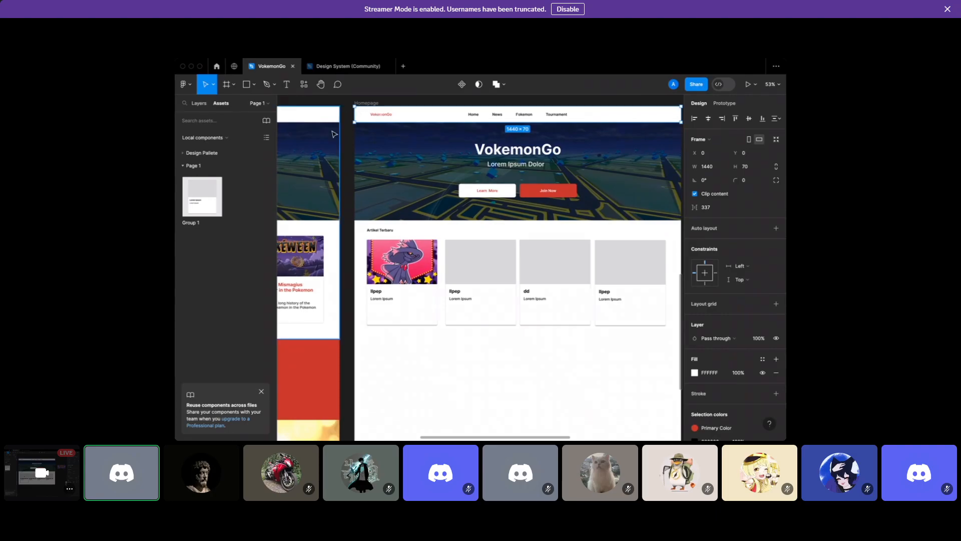
pyautogui.hscroll(-10, 330, 133)
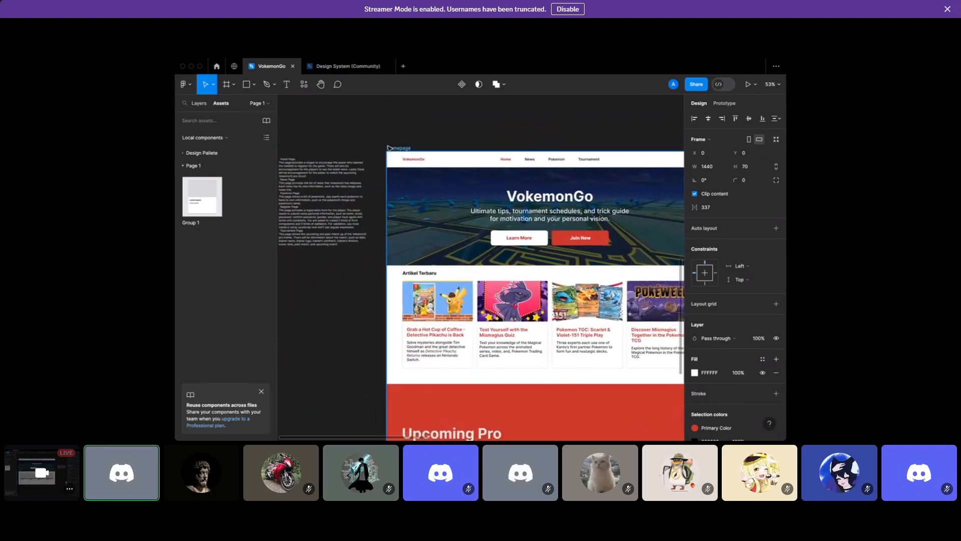
pyautogui.click(399, 148)
pyautogui.click(749, 86)
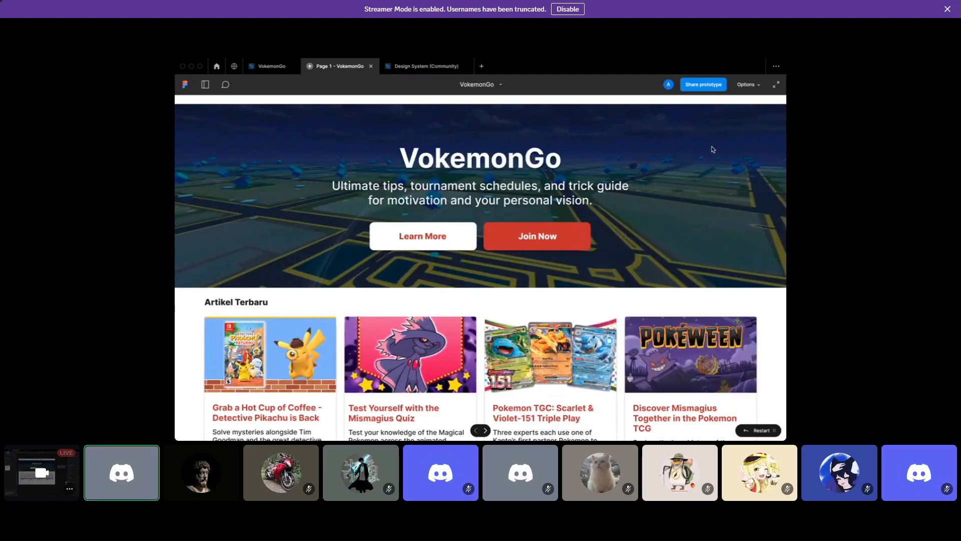
# Open the Options menu in the prototype presentation view
pyautogui.click(741, 86)
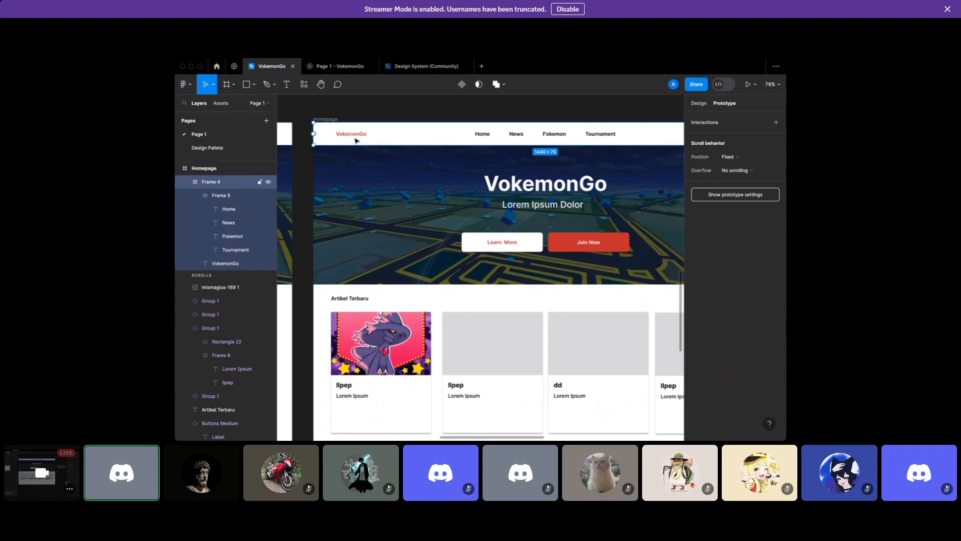
pyautogui.click(699, 103)
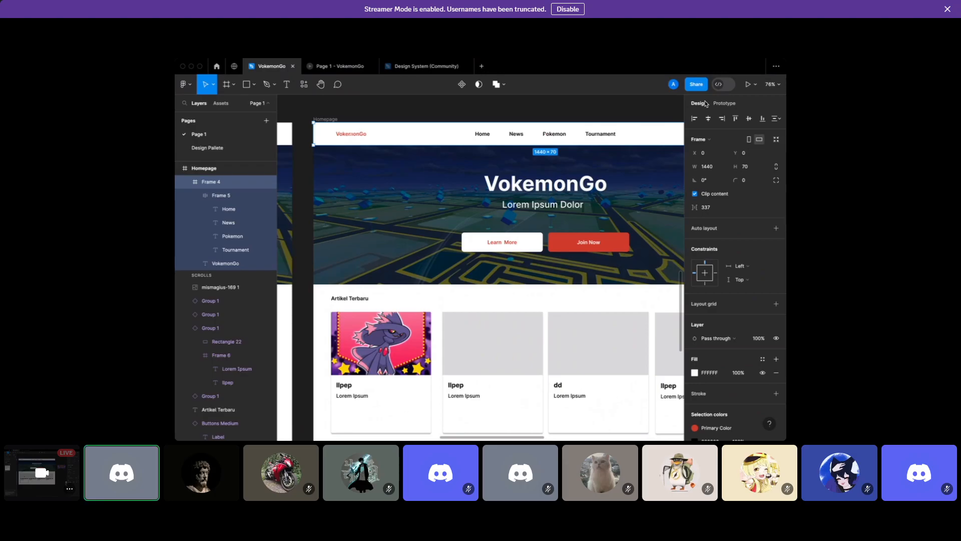
pyautogui.click(725, 104)
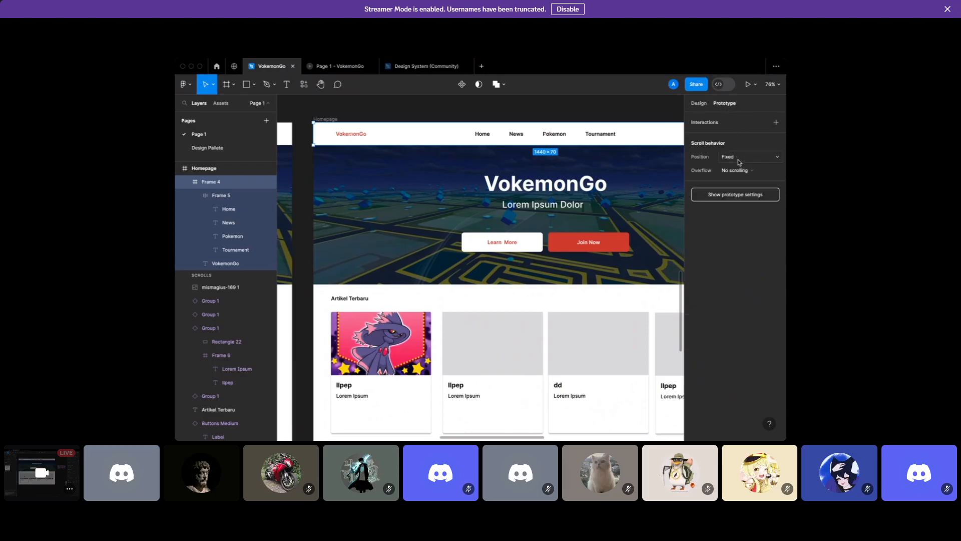
pyautogui.click(597, 117)
pyautogui.scroll(-3, 597, 117)
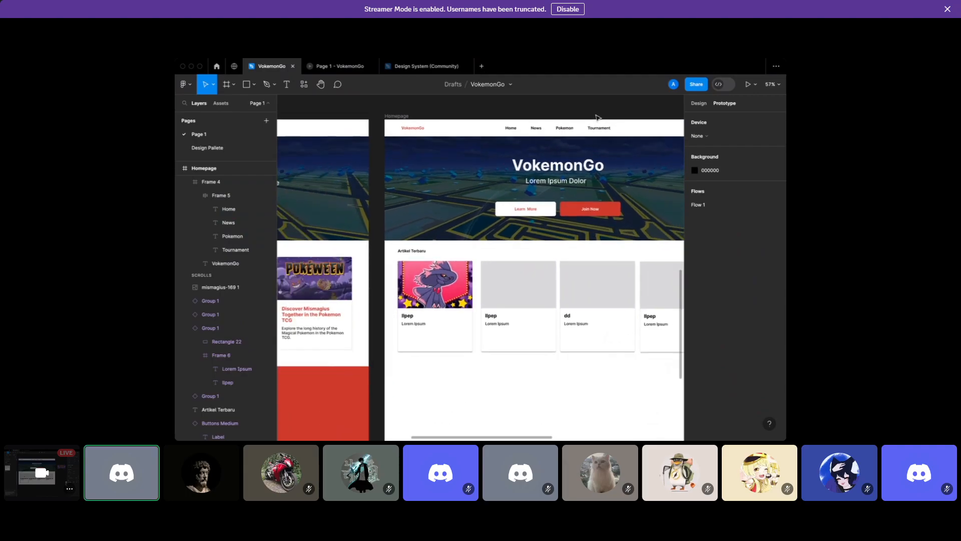
pyautogui.scroll(-2, 598, 117)
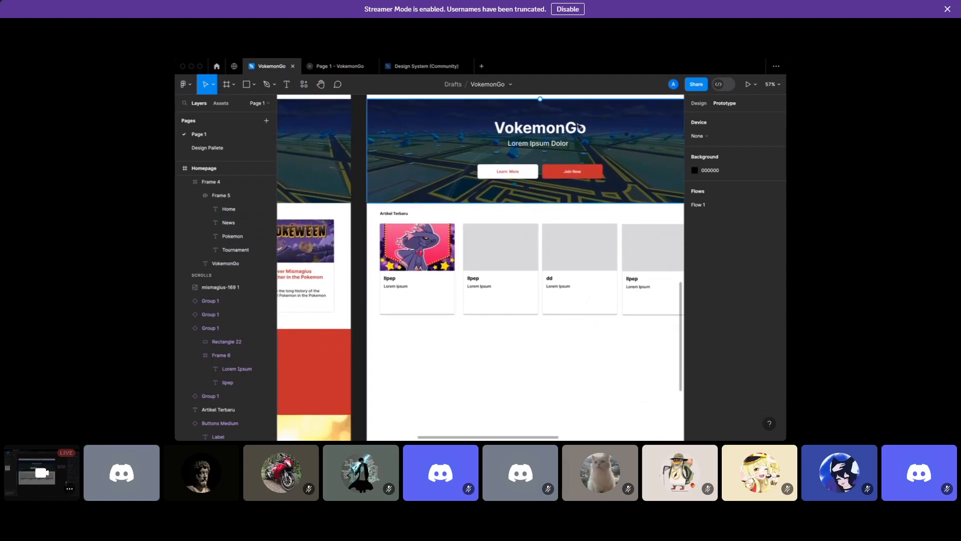
pyautogui.scroll(2, 597, 117)
pyautogui.hscroll(3, 579, 127)
pyautogui.scroll(-2, 579, 126)
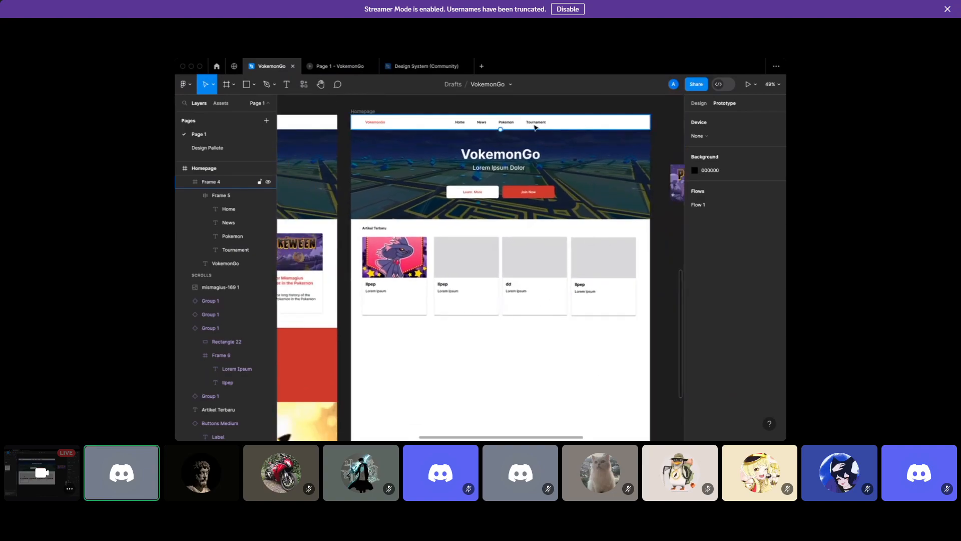
pyautogui.click(535, 127)
pyautogui.scroll(-3, 536, 127)
pyautogui.click(468, 317)
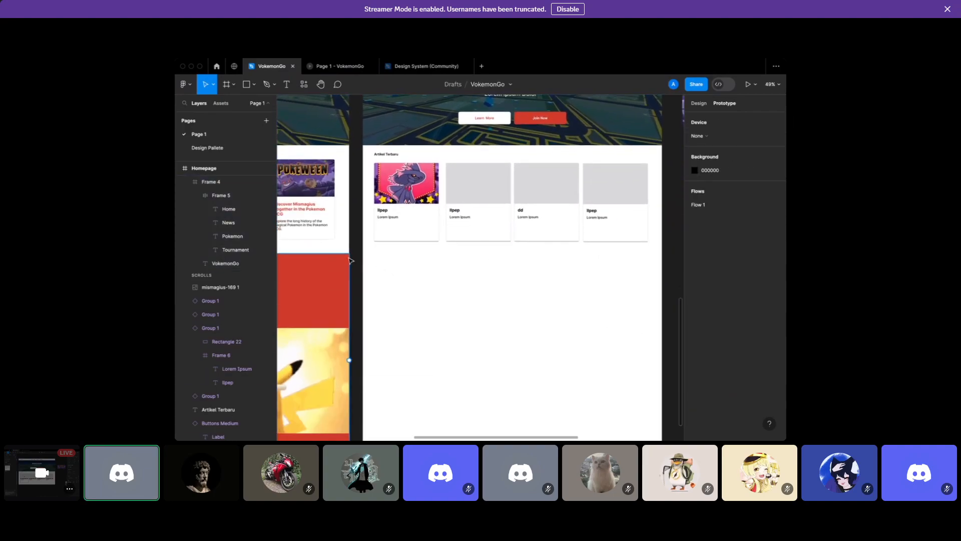
pyautogui.hscroll(-10, 351, 260)
pyautogui.scroll(-1, 350, 260)
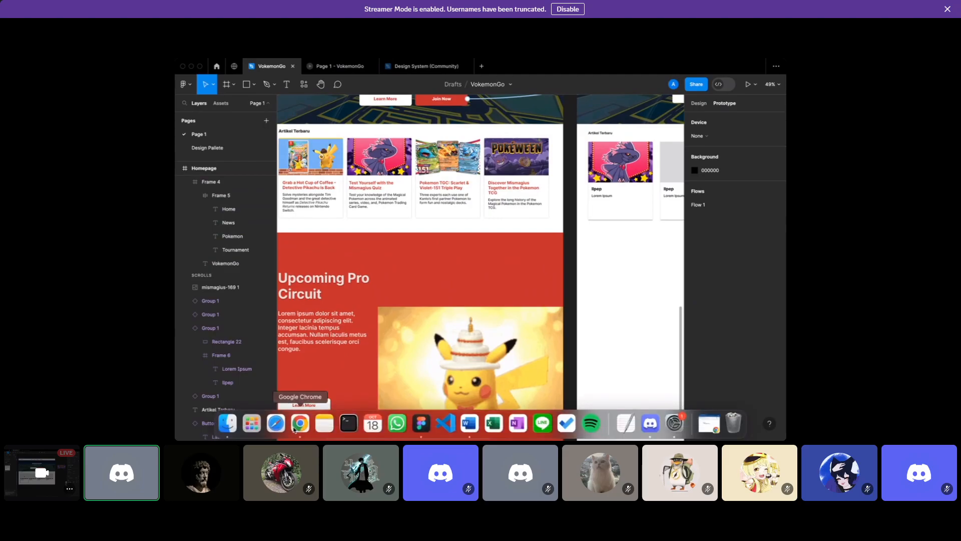
pyautogui.click(299, 423)
# Load the Binar Academy Bootcamp page from 'binar', scroll through it, then return to Figma
pyautogui.write('bin')
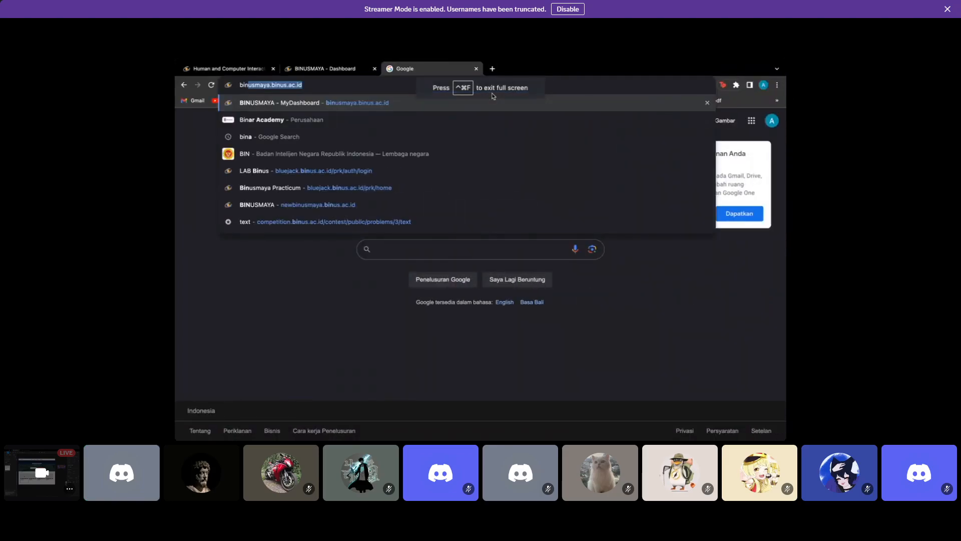
pyautogui.write('ar')
pyautogui.press('Return')
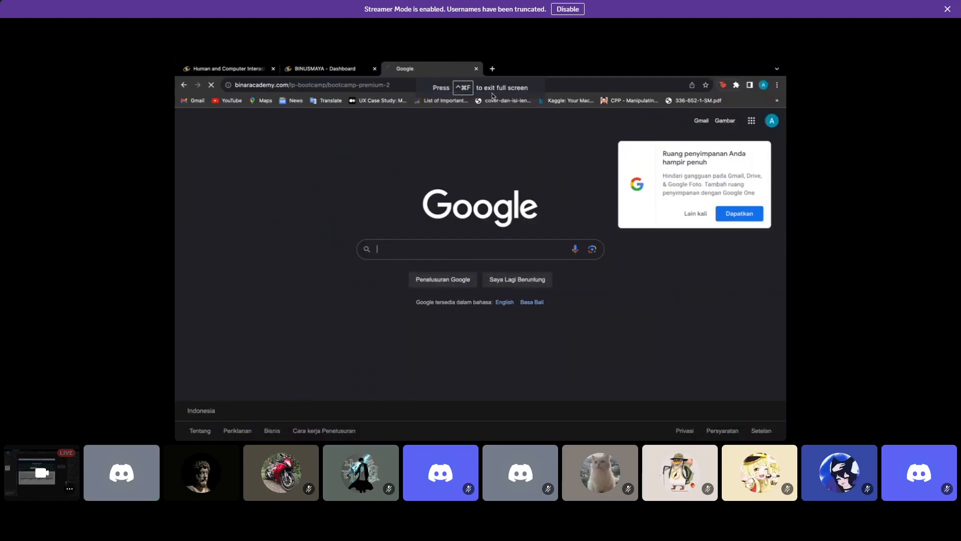
pyautogui.scroll(-8, 460, 238)
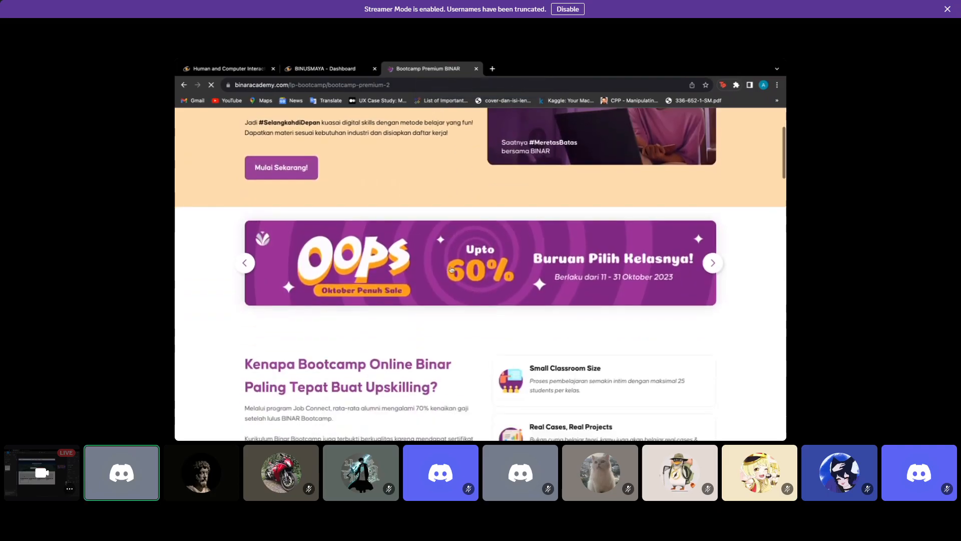
pyautogui.scroll(-10, 451, 270)
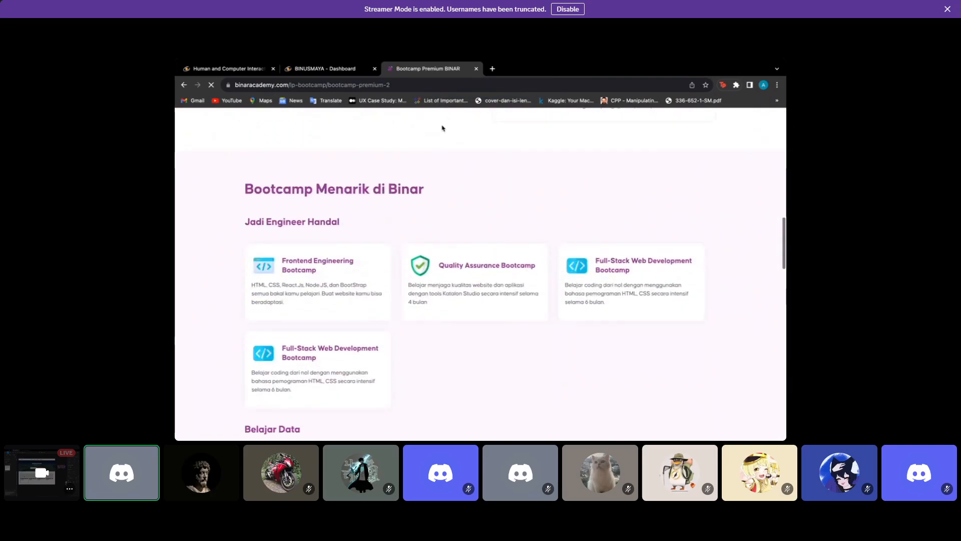
pyautogui.scroll(5, 439, 174)
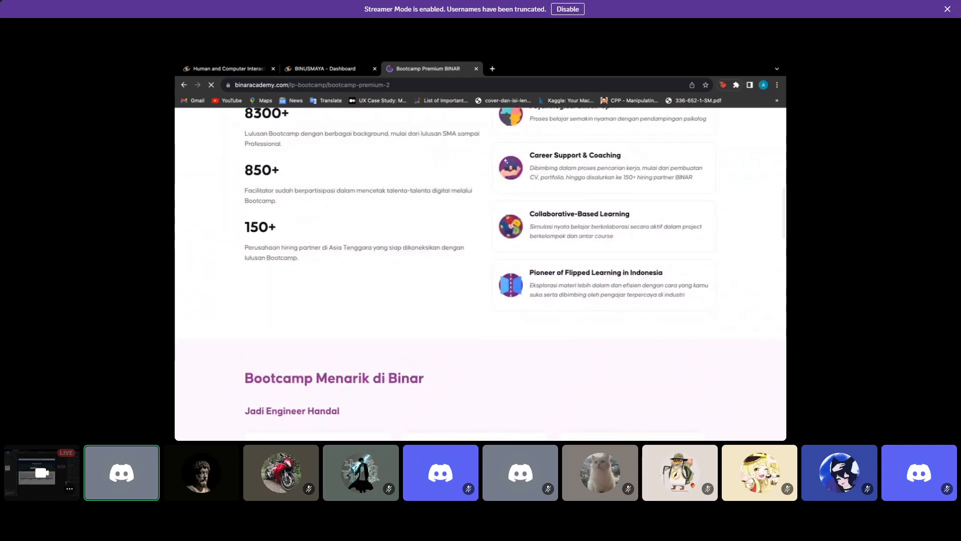
pyautogui.click(422, 426)
# Create a 1440×1024 Desktop preset frame with the Frame tool
pyautogui.hscroll(6, 426, 290)
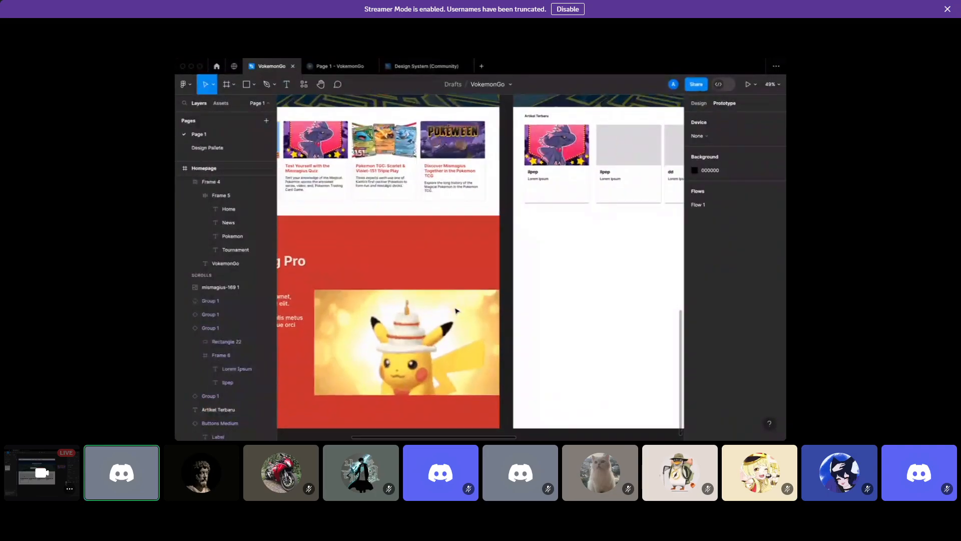
pyautogui.click(226, 84)
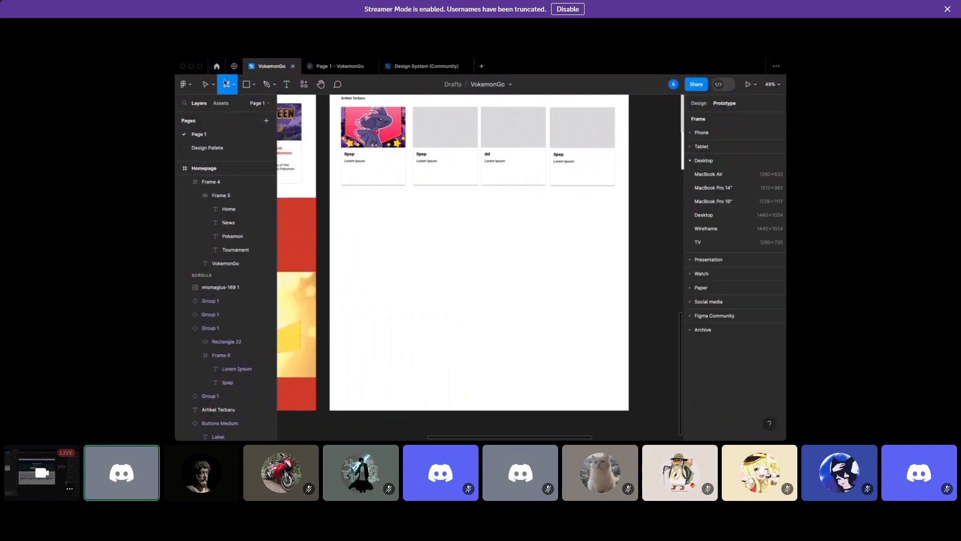
pyautogui.click(717, 214)
pyautogui.hscroll(-2, 567, 266)
pyautogui.scroll(-1, 566, 266)
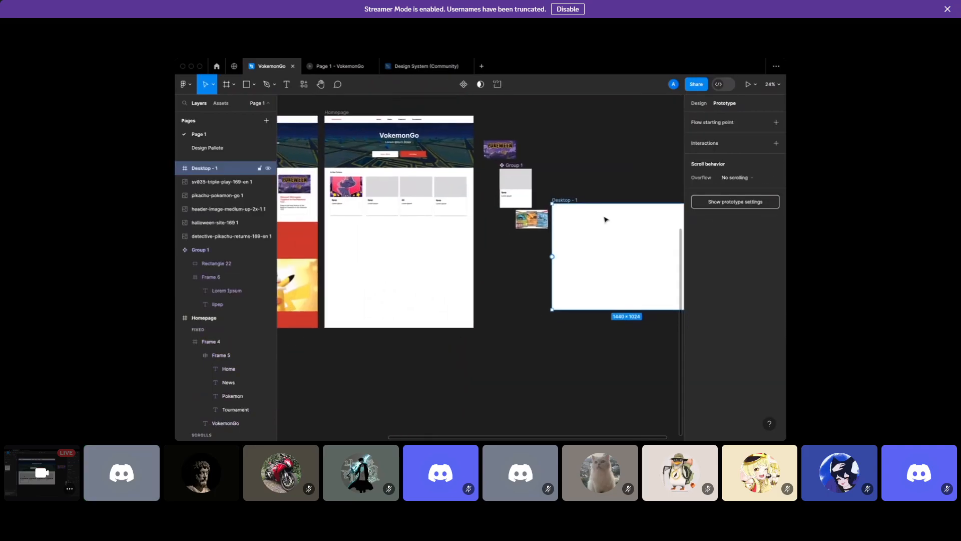
pyautogui.click(706, 104)
pyautogui.hotkey('ctrl', 'z')
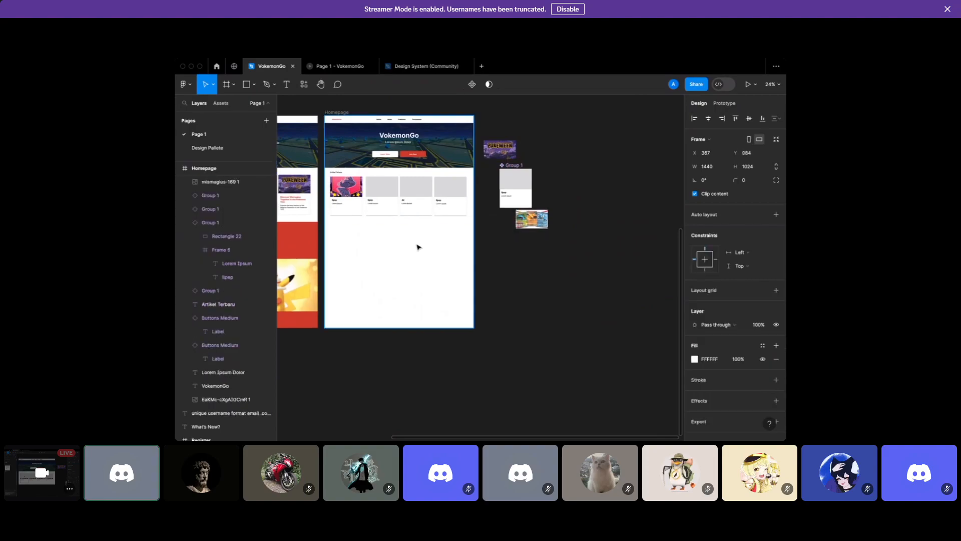
# Move the new frame into Homepage at X 0, Y 1024, below the Artikel Terbaru cards
pyautogui.moveTo(406, 253); pyautogui.dragTo(407, 250)
pyautogui.scroll(3, 406, 248)
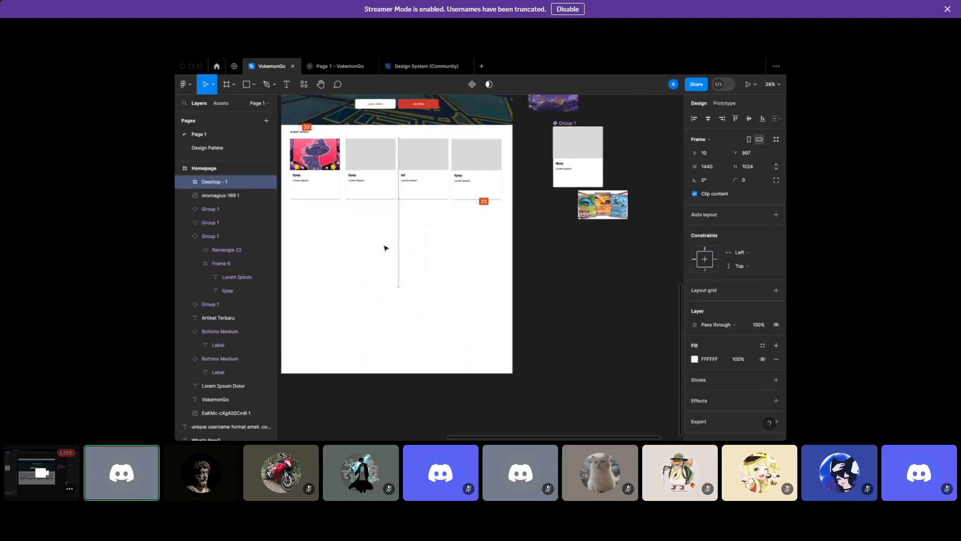
pyautogui.hscroll(-5, 385, 248)
pyautogui.hscroll(-3, 365, 238)
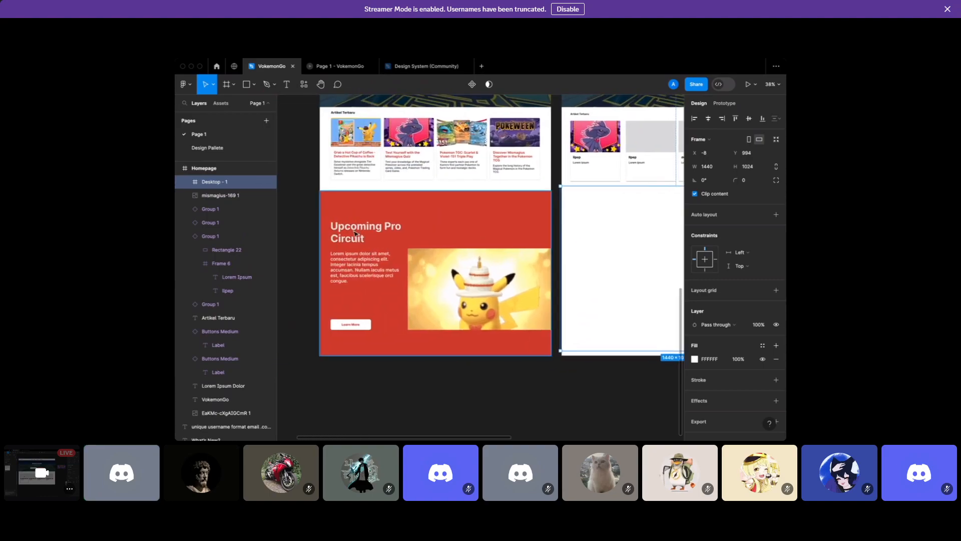
pyautogui.hscroll(4, 425, 232)
pyautogui.moveTo(488, 222)
pyautogui.mouseDown()
pyautogui.moveTo(507, 226)
pyautogui.moveTo(496, 228)
pyautogui.mouseUp()
# Fill the new frame with the red Primary Color style
pyautogui.scroll(-1, 711, 307)
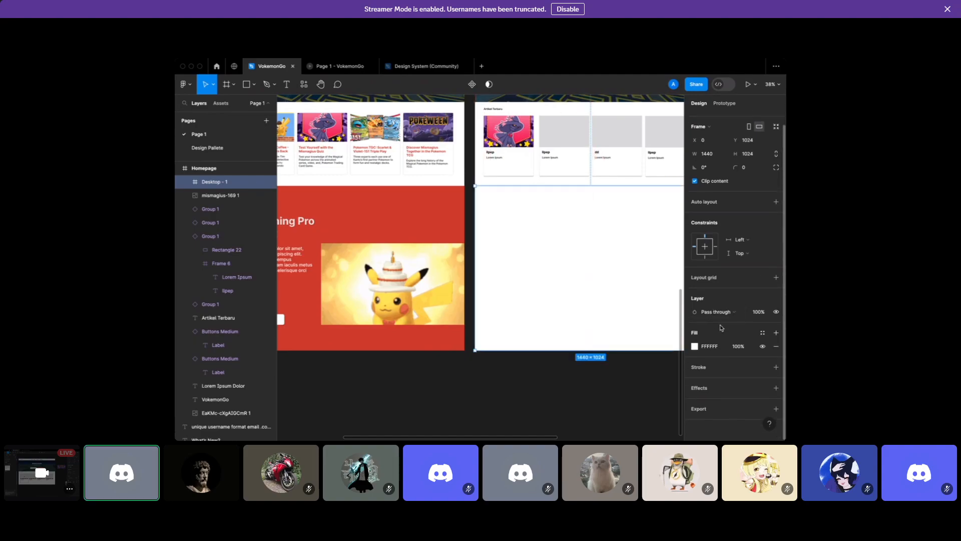
pyautogui.click(761, 334)
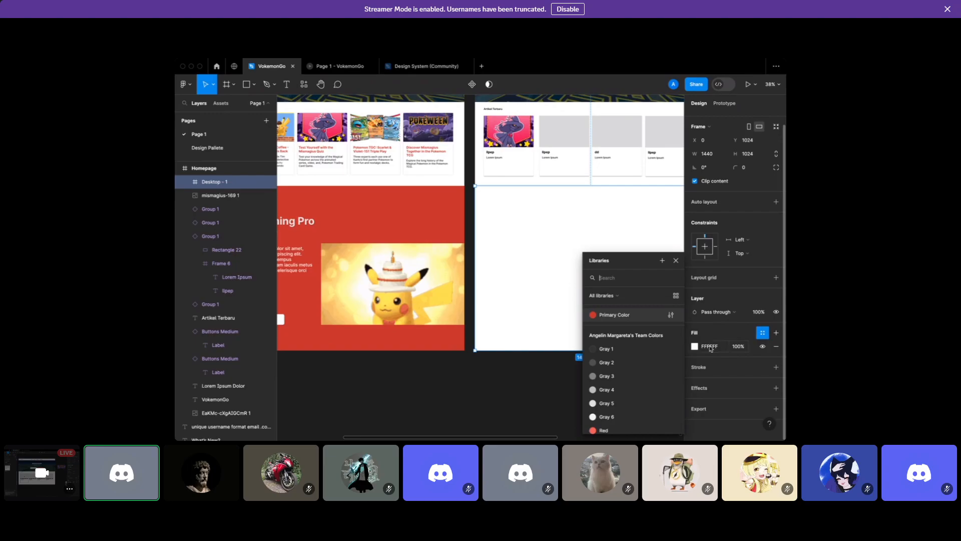
pyautogui.click(624, 314)
pyautogui.hscroll(3, 551, 251)
pyautogui.scroll(-1, 551, 250)
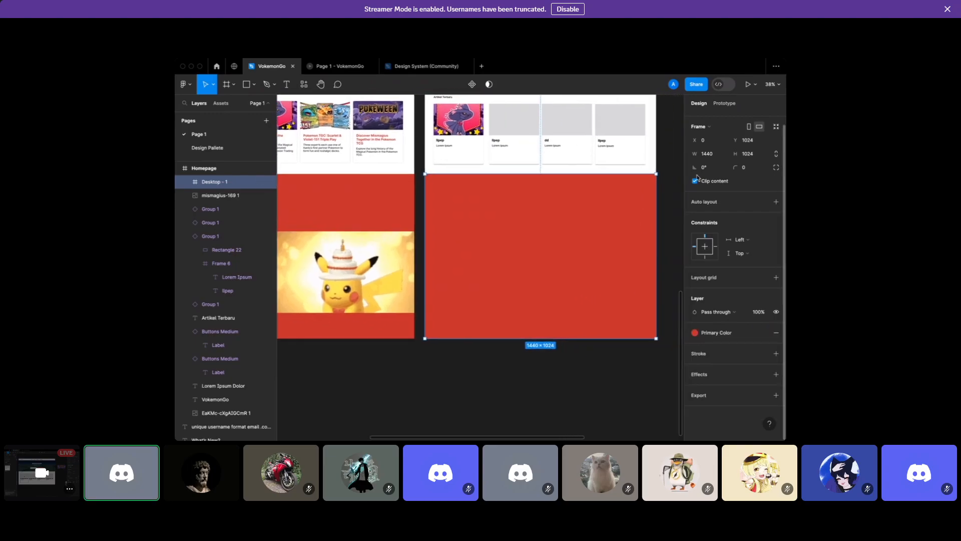
# Rename the new frame layer to 'Upcoming Event'
pyautogui.doubleClick(224, 183)
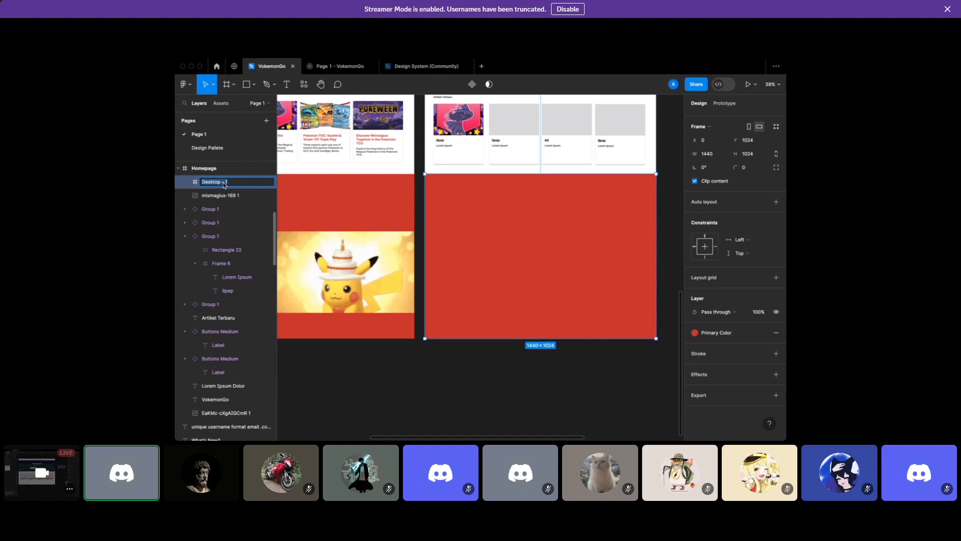
pyautogui.write('Upcoming Event')
pyautogui.click(339, 405)
pyautogui.hscroll(-3, 335, 404)
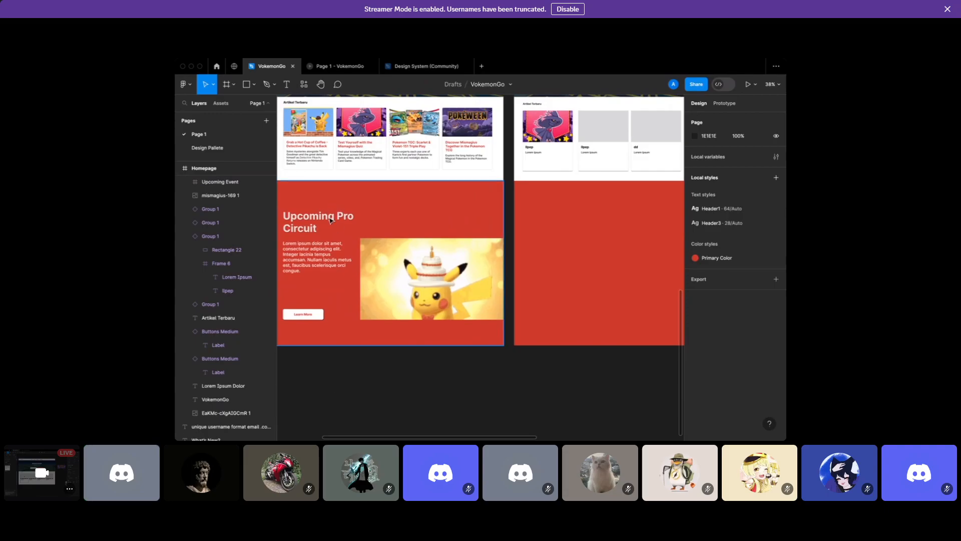
# Use the reference's Upcoming Pro Circuit heading as the model for a white Inter Bold 64 'Lorem' heading
pyautogui.click(331, 220)
pyautogui.scroll(-1, 413, 275)
pyautogui.hscroll(3, 413, 276)
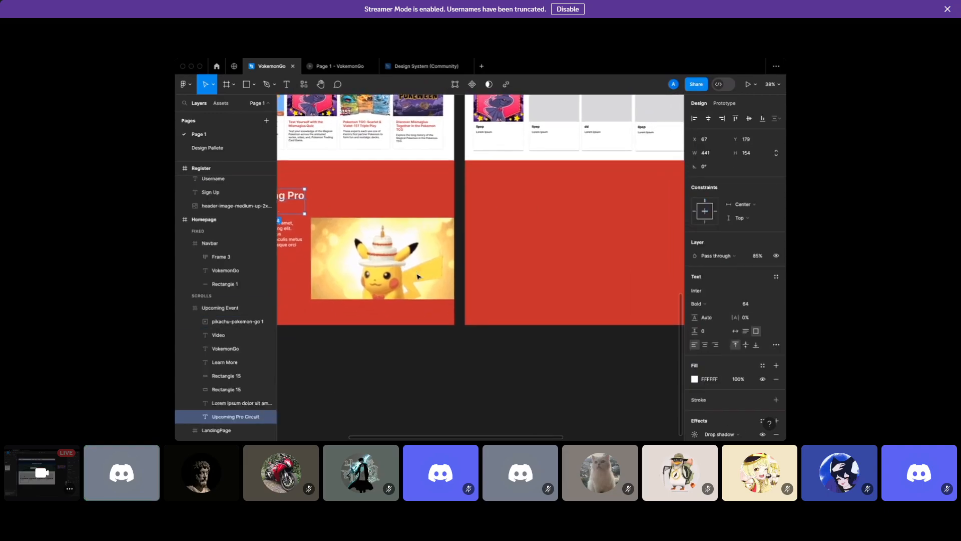
pyautogui.scroll(2, 382, 184)
pyautogui.hscroll(3, 382, 184)
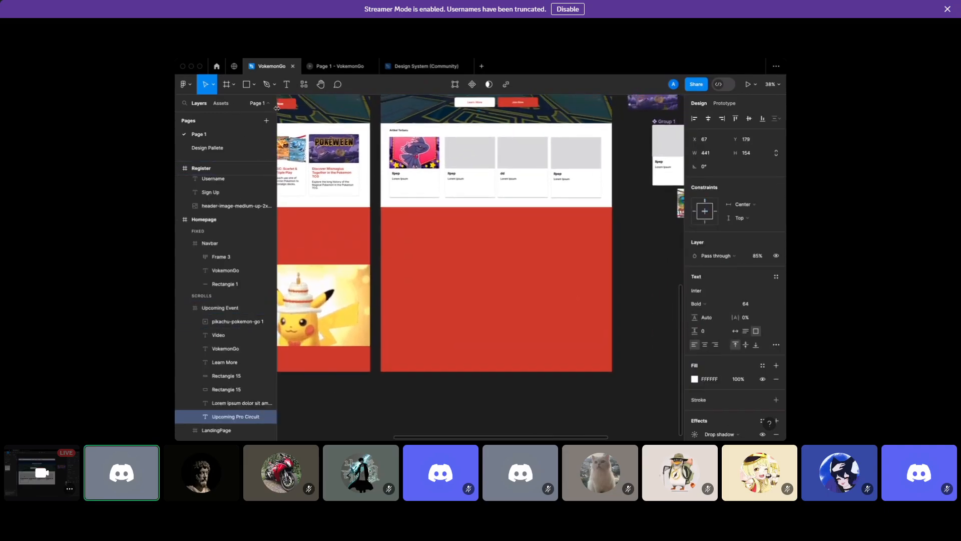
pyautogui.click(948, 9)
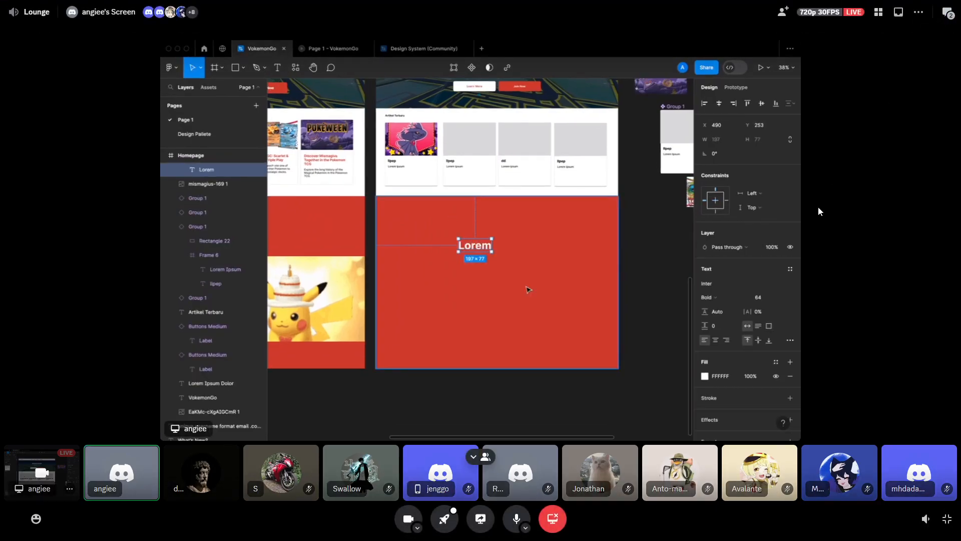
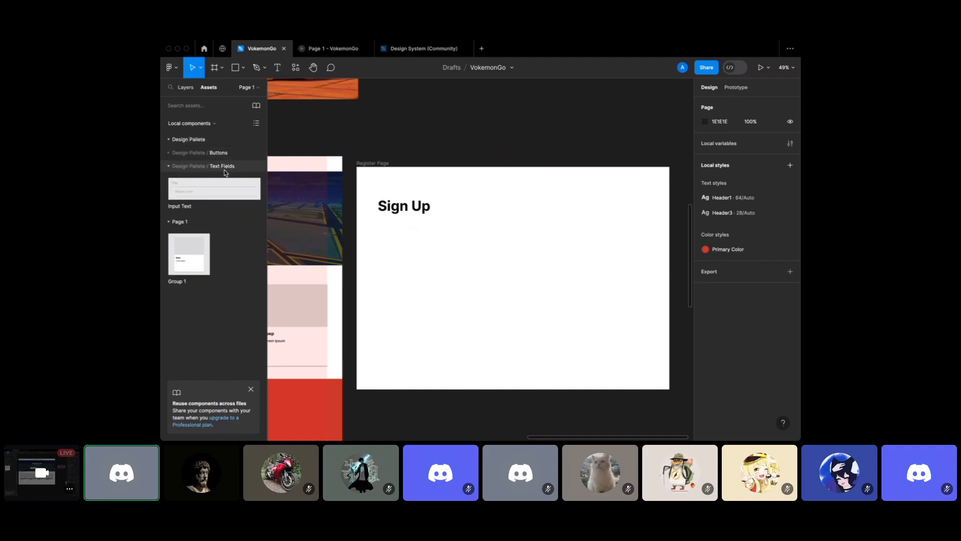
# Place the first two Input Text fields under Sign Up, labelled Username and Email
pyautogui.moveTo(409, 246); pyautogui.dragTo(431, 240)
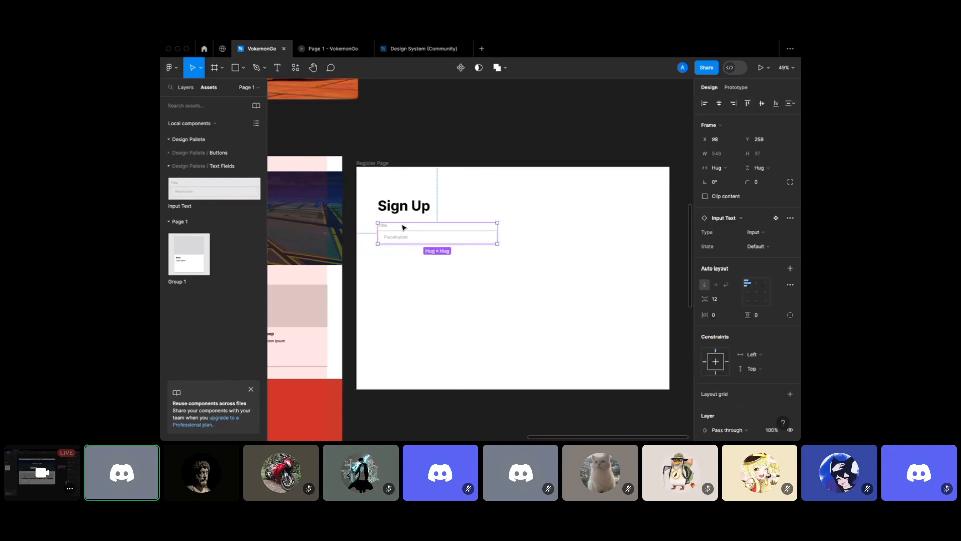
pyautogui.doubleClick(389, 230)
pyautogui.doubleClick(386, 226)
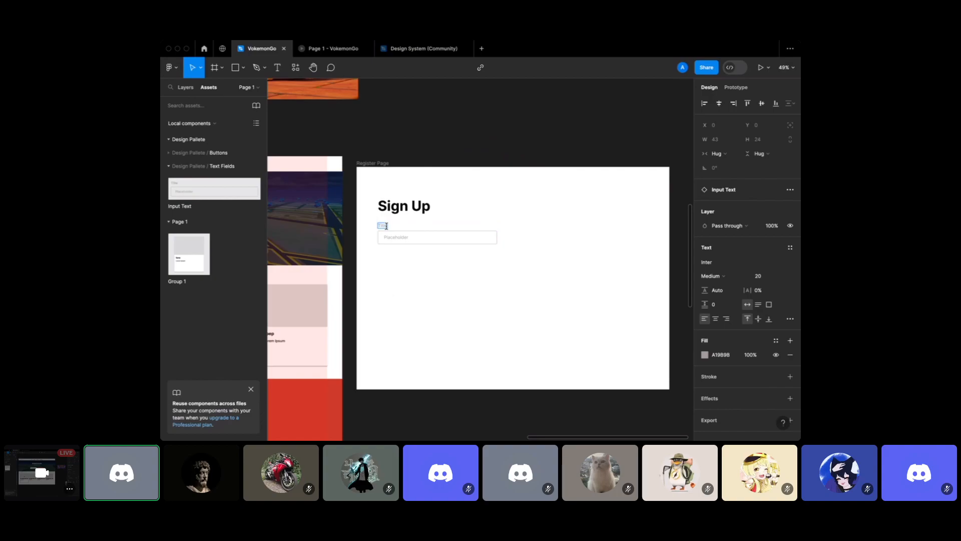
pyautogui.write('Username')
pyautogui.press('Escape')
pyautogui.click(424, 300)
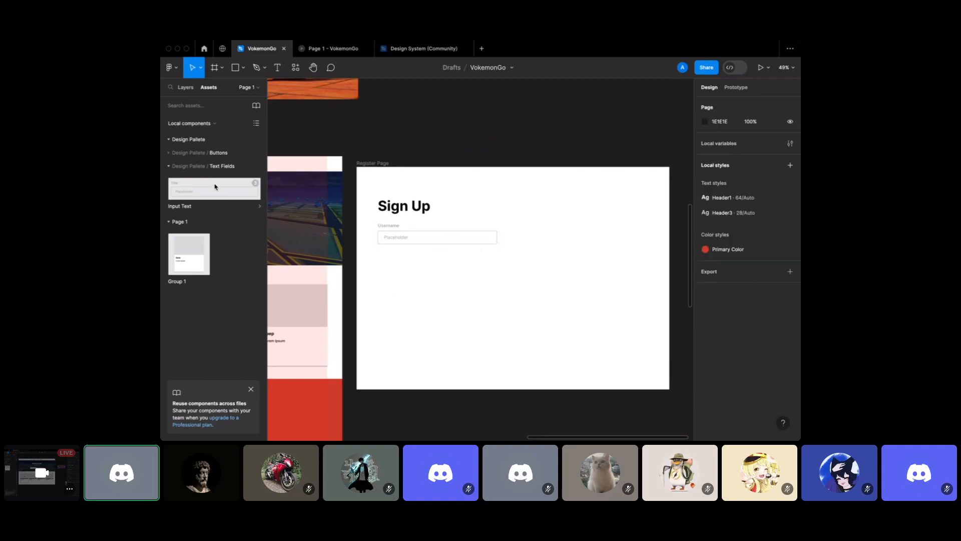
pyautogui.moveTo(395, 263)
pyautogui.mouseDown()
pyautogui.moveTo(388, 270)
pyautogui.moveTo(404, 271)
pyautogui.moveTo(391, 263)
pyautogui.mouseUp()
pyautogui.doubleClick(388, 262)
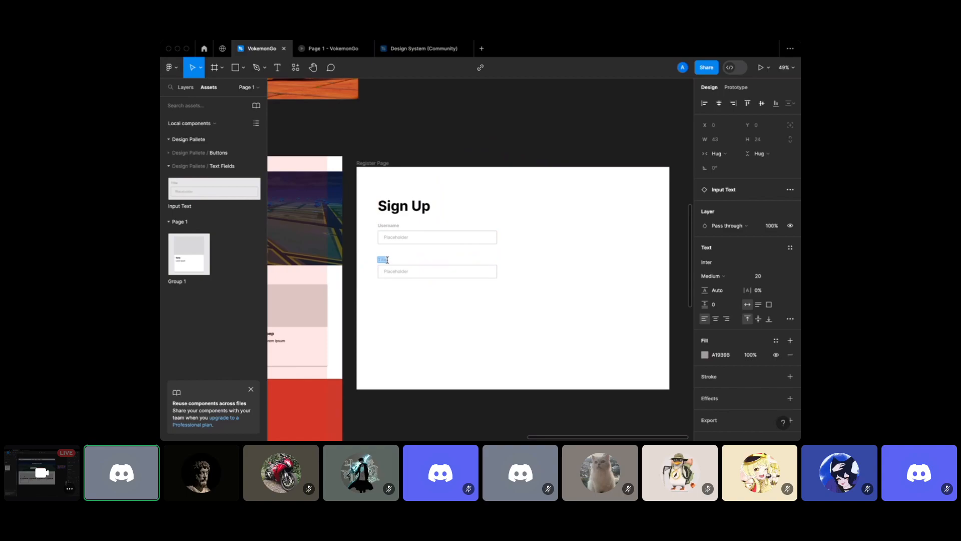
pyautogui.click(382, 350)
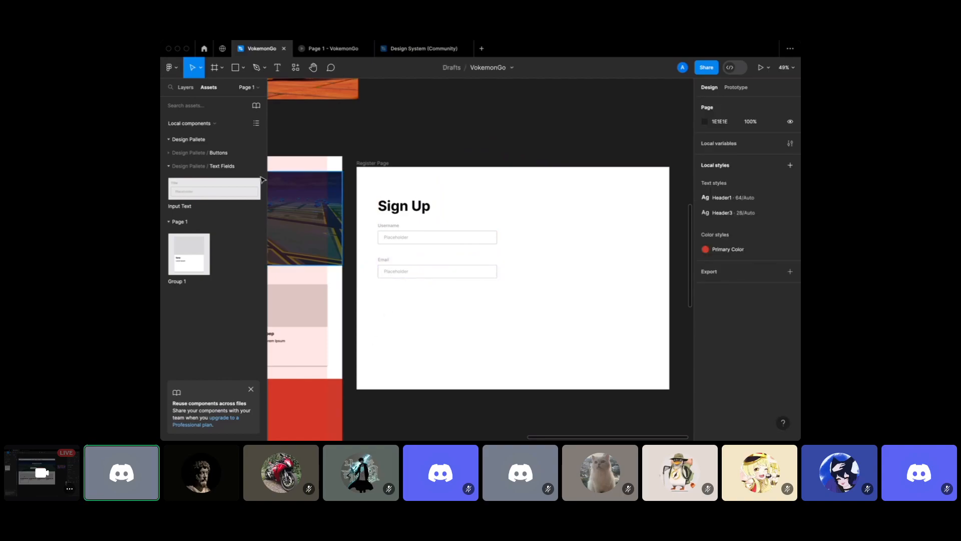
# Add the third and fourth fields, labelled Password and Confirmation Password
pyautogui.moveTo(428, 274); pyautogui.dragTo(436, 306)
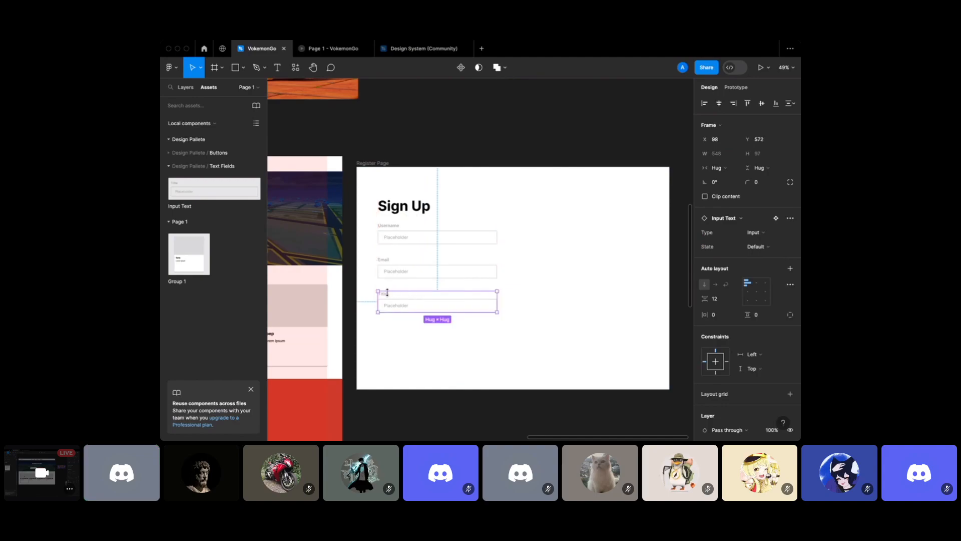
pyautogui.doubleClick(386, 295)
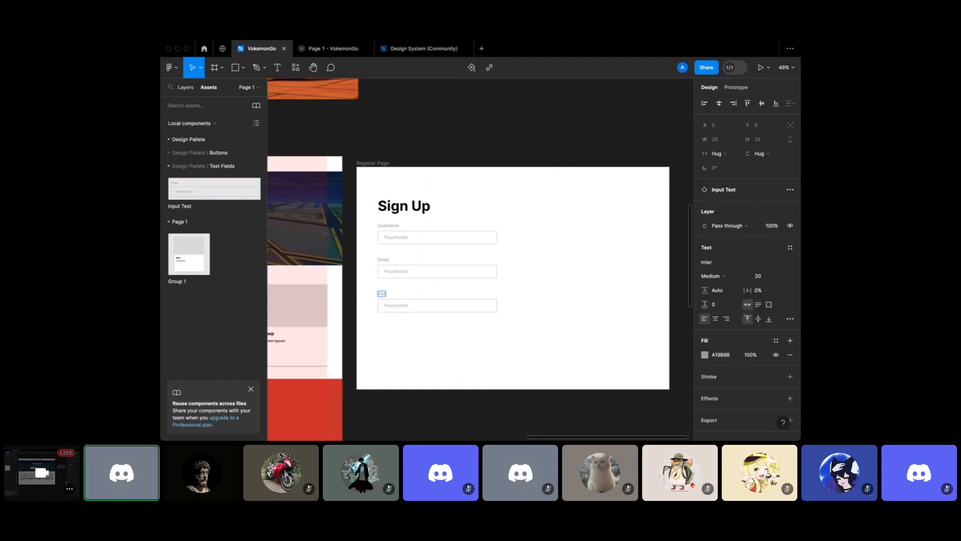
pyautogui.press('Escape')
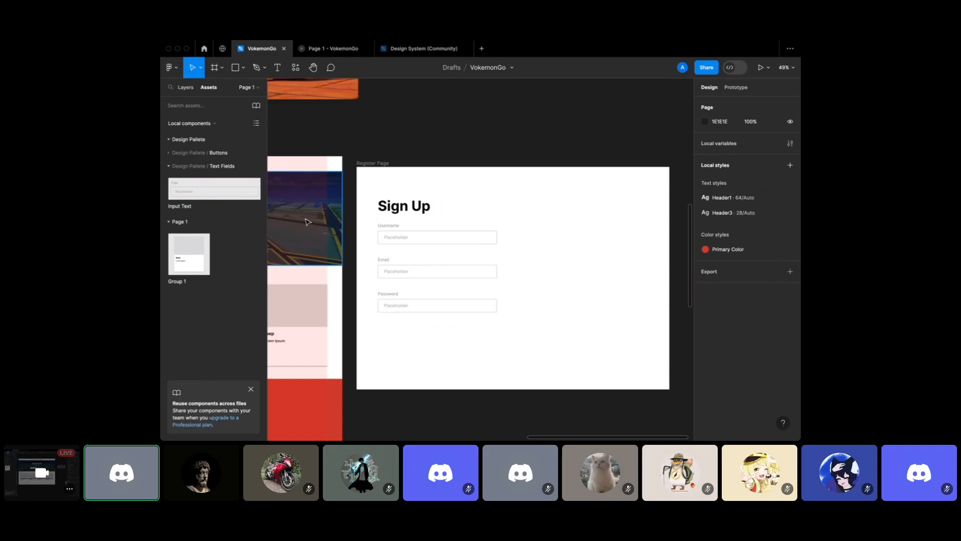
pyautogui.moveTo(423, 321); pyautogui.dragTo(431, 339)
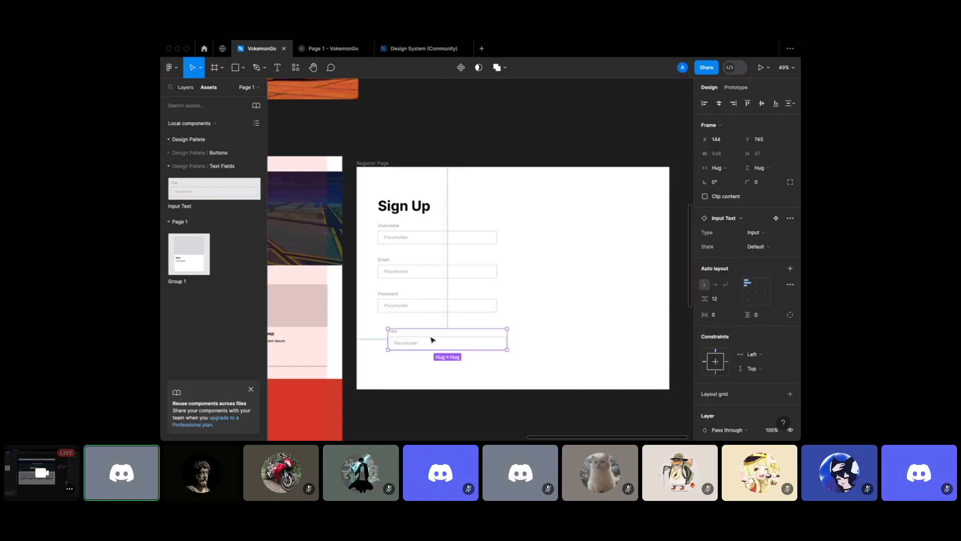
pyautogui.doubleClick(387, 334)
pyautogui.doubleClick(385, 332)
pyautogui.write('Confirmation')
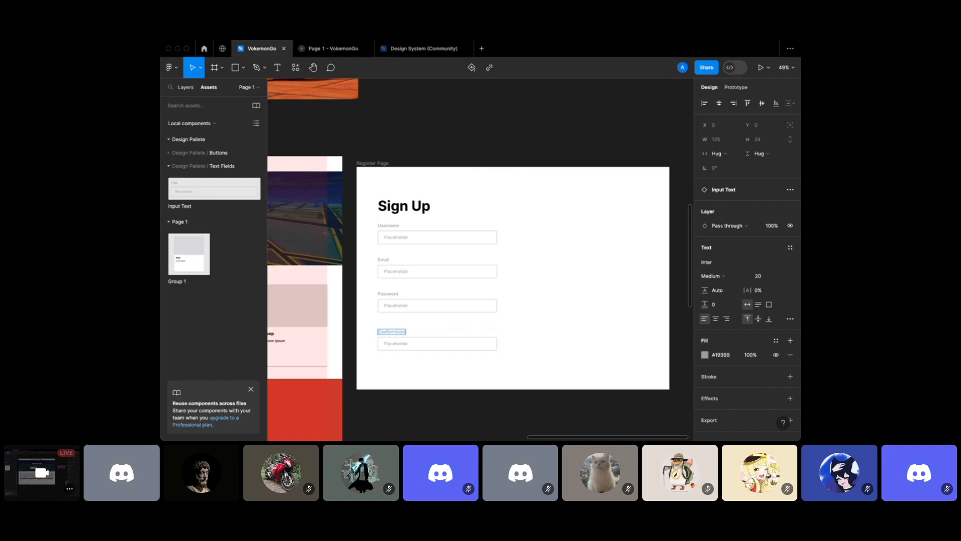
pyautogui.write(' Password')
# Launch the Heroicons plugin and search it for 'eye'
pyautogui.click(421, 367)
pyautogui.scroll(10, 415, 208)
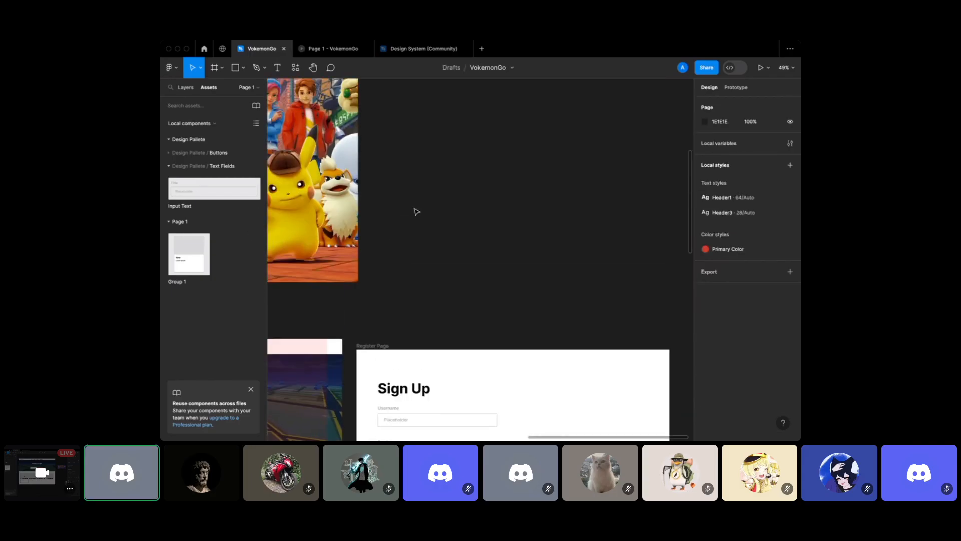
pyautogui.scroll(2, 421, 195)
pyautogui.scroll(-10, 397, 227)
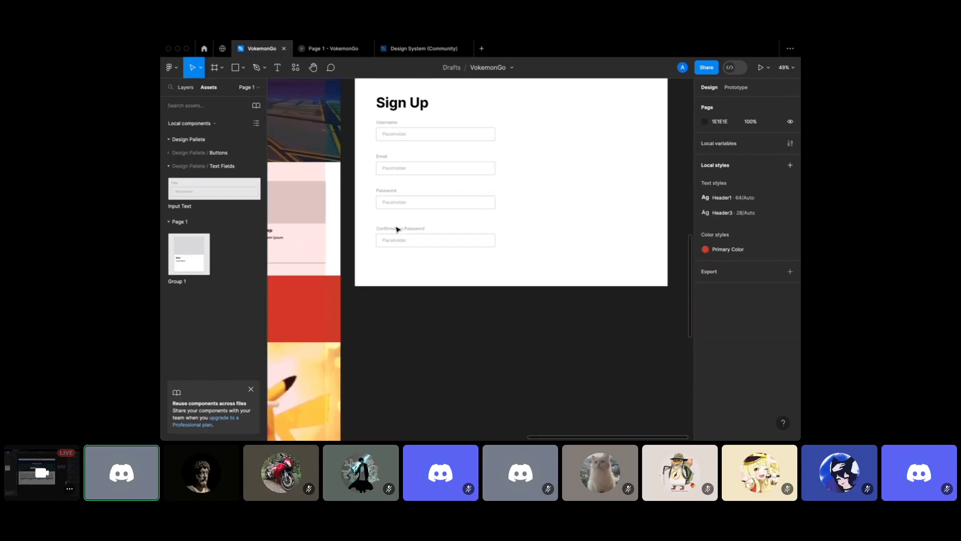
pyautogui.scroll(2, 397, 228)
pyautogui.scroll(3, 462, 257)
pyautogui.click(173, 73)
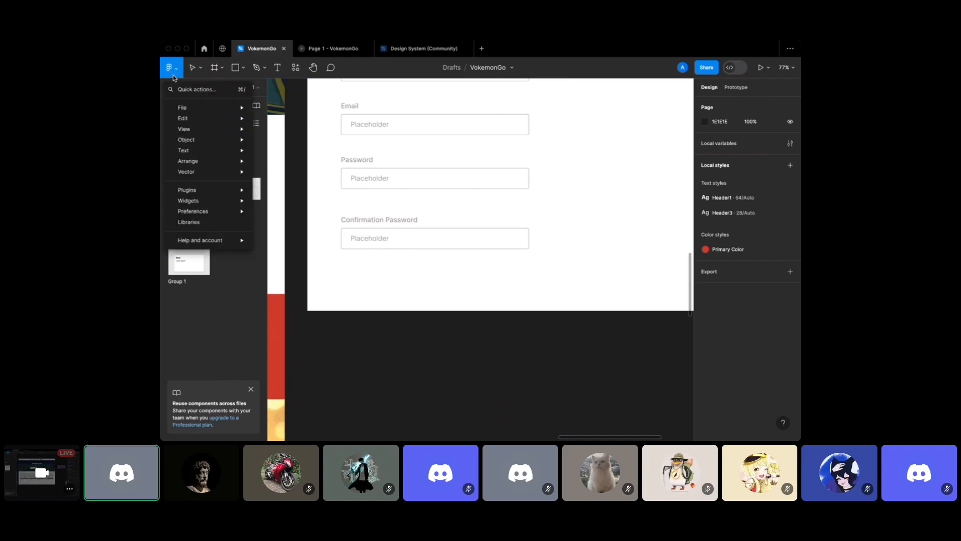
pyautogui.click(297, 70)
pyautogui.click(295, 68)
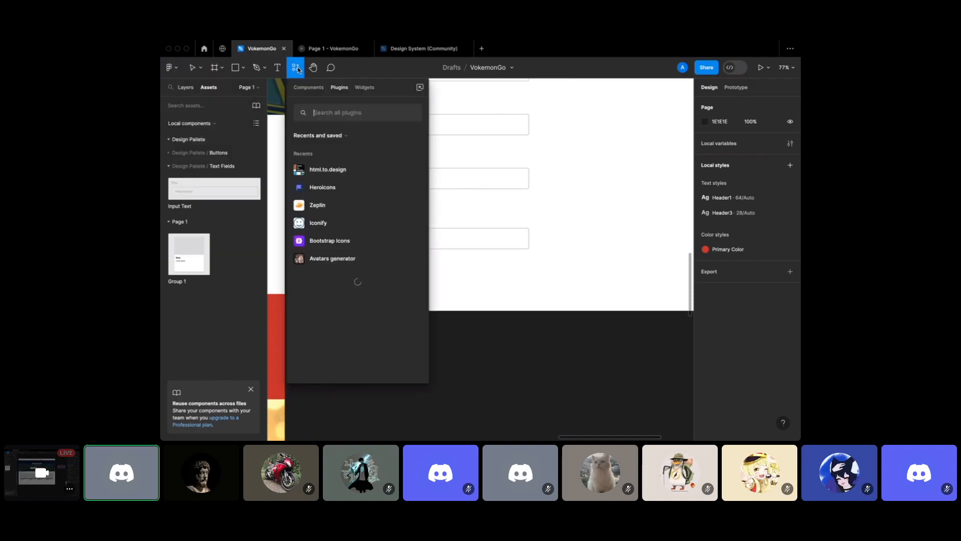
pyautogui.click(323, 187)
pyautogui.write('eye')
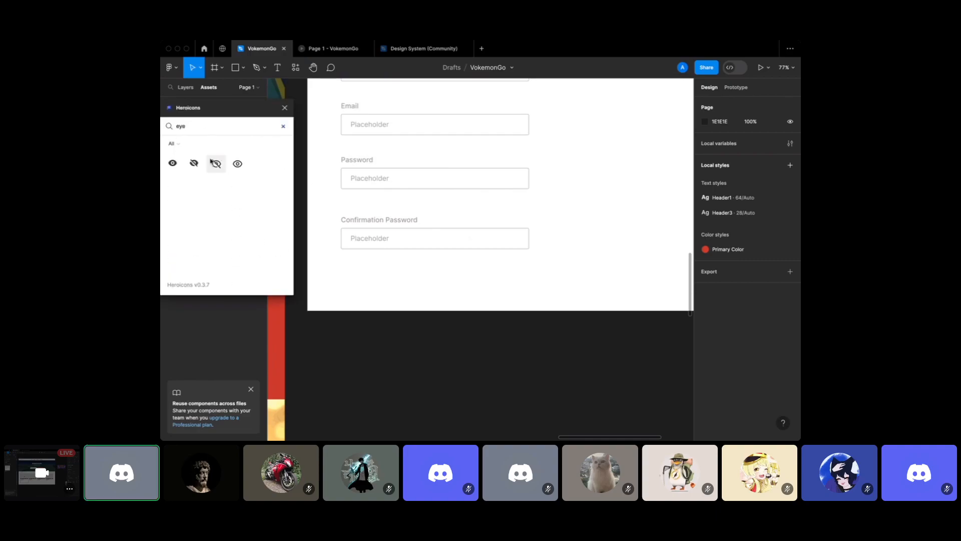
# Insert the eye-slash icon into the Confirmation Password field and delete the leftover copy
pyautogui.moveTo(215, 168)
pyautogui.mouseDown()
pyautogui.moveTo(514, 242)
pyautogui.moveTo(392, 236)
pyautogui.moveTo(223, 163)
pyautogui.mouseUp()
pyautogui.click(216, 164)
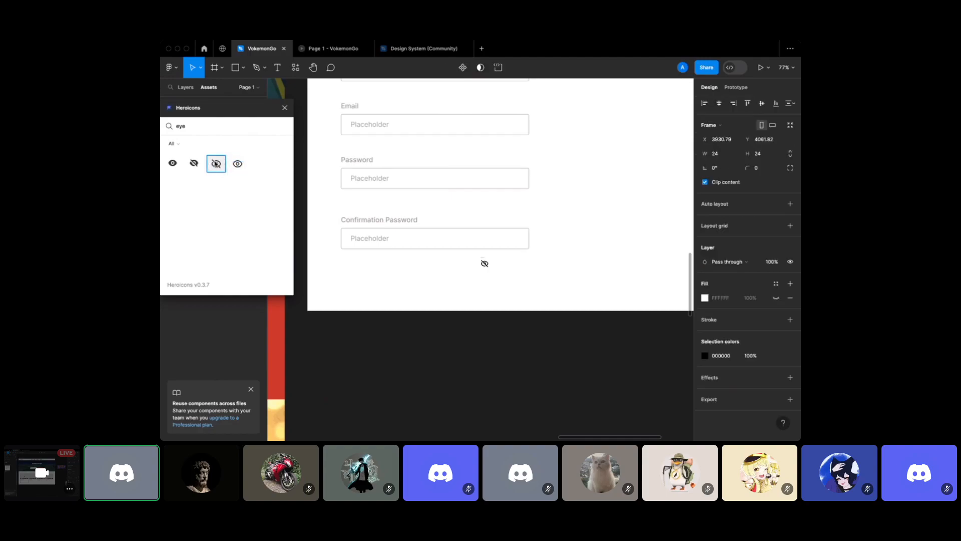
pyautogui.moveTo(486, 264); pyautogui.dragTo(516, 239)
pyautogui.doubleClick(485, 264)
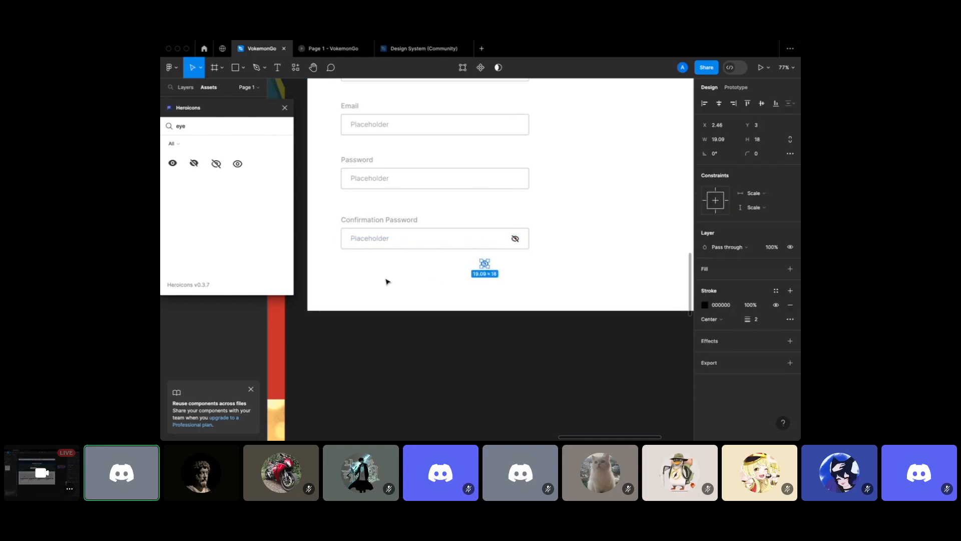
pyautogui.click(533, 241)
pyautogui.click(488, 264)
pyautogui.press('Delete')
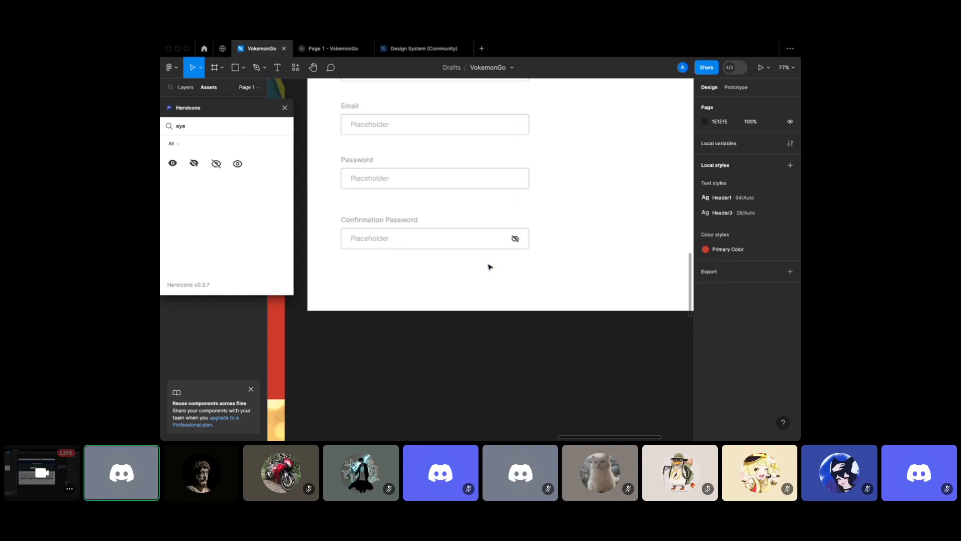
pyautogui.click(284, 108)
# Select the whole Confirmation Password field to check the icon placement
pyautogui.doubleClick(385, 243)
pyautogui.click(392, 275)
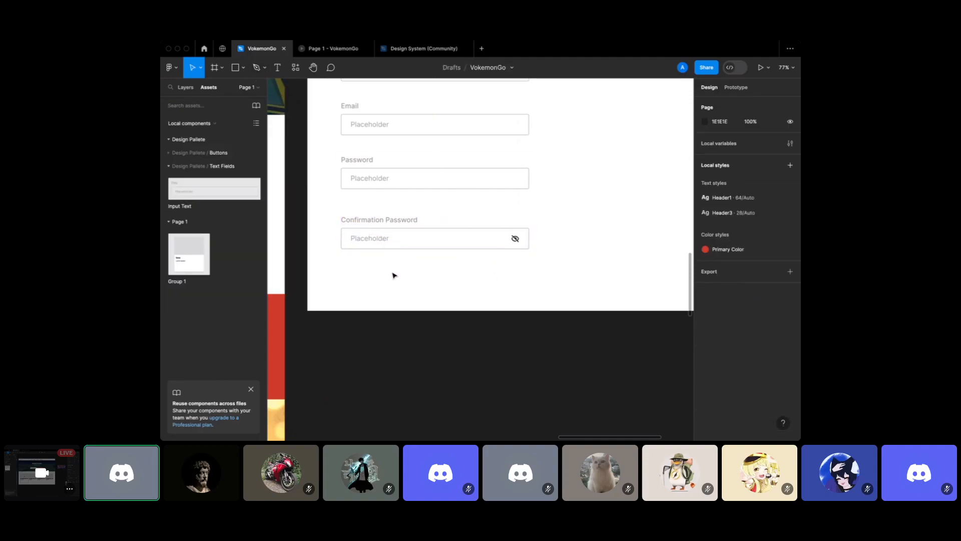
pyautogui.click(393, 243)
pyautogui.scroll(2, 393, 243)
pyautogui.scroll(-3, 393, 243)
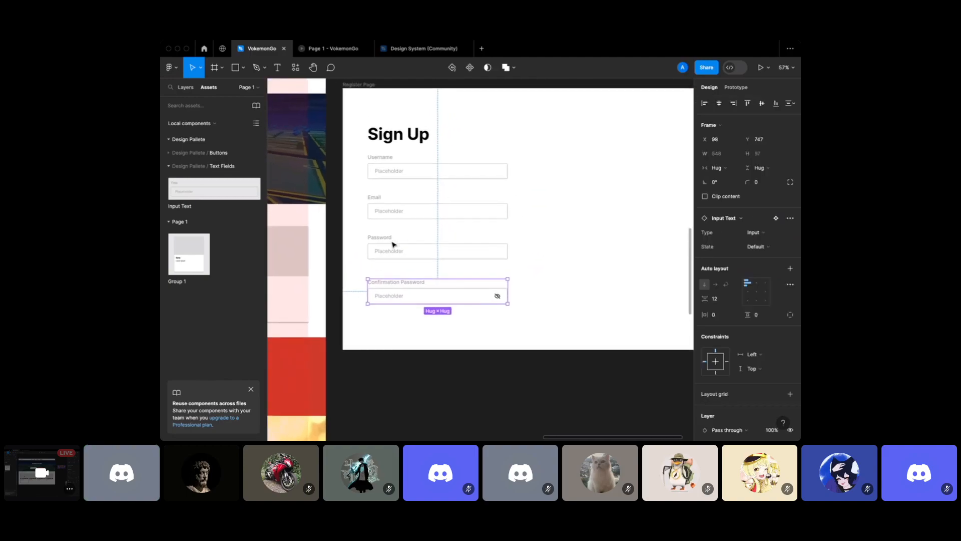
# Nudge the four sign-up fields slightly upward
pyautogui.click(554, 333)
pyautogui.scroll(5, 530, 320)
pyautogui.scroll(-5, 530, 320)
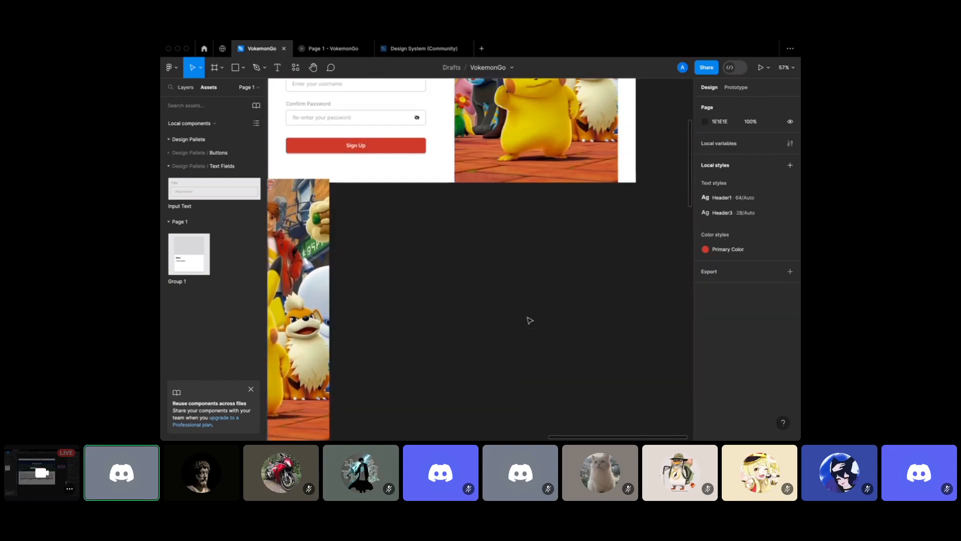
pyautogui.scroll(-10, 398, 189)
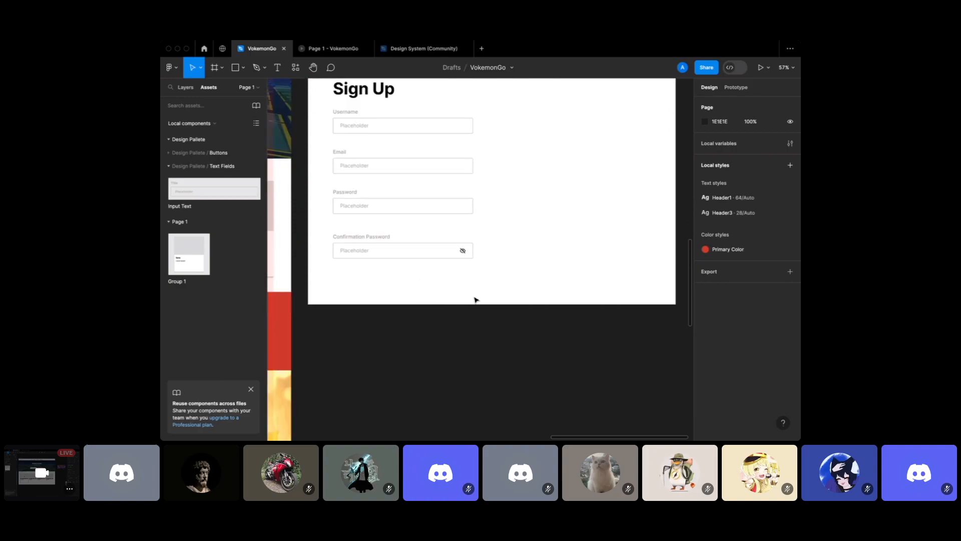
pyautogui.scroll(2, 475, 298)
pyautogui.moveTo(482, 320); pyautogui.dragTo(366, 124)
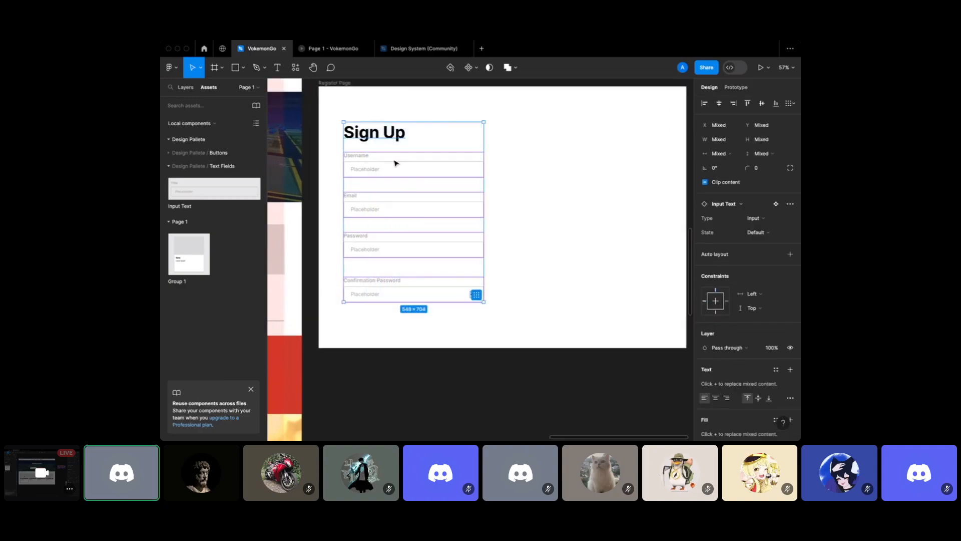
pyautogui.moveTo(394, 159); pyautogui.dragTo(395, 147)
# Wrap the four fields in an auto layout with a 41 gap between them
pyautogui.click(448, 273)
pyautogui.click(476, 323)
pyautogui.moveTo(506, 303); pyautogui.dragTo(357, 141)
pyautogui.hotkey('shift', 'a')
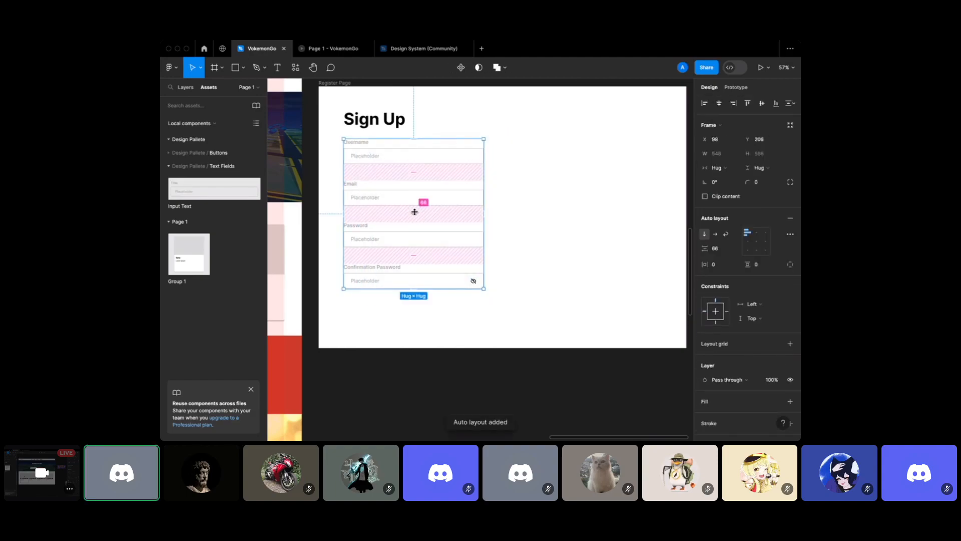
pyautogui.moveTo(415, 212); pyautogui.dragTo(416, 201)
pyautogui.click(442, 324)
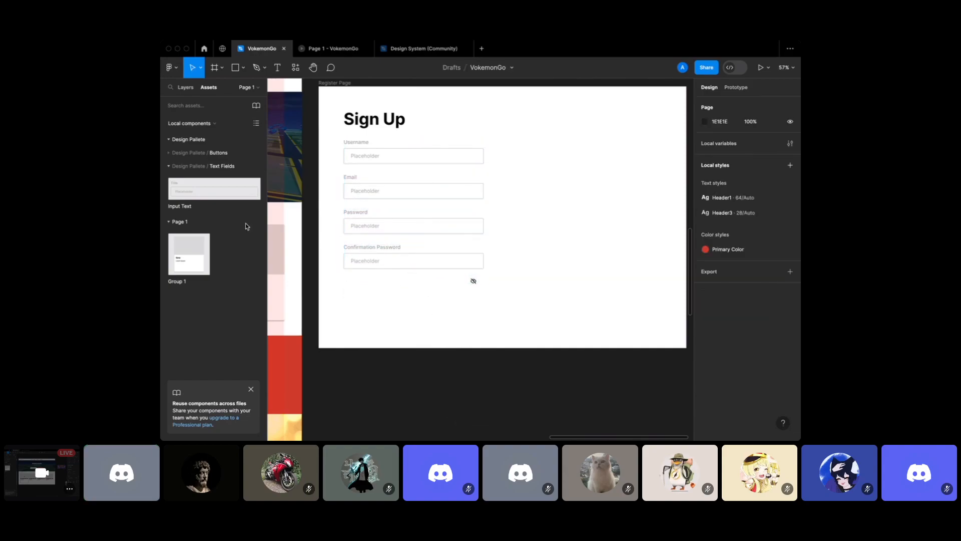
# Place the Frame 2 button component under the fields and delete the stray eye icon
pyautogui.click(195, 153)
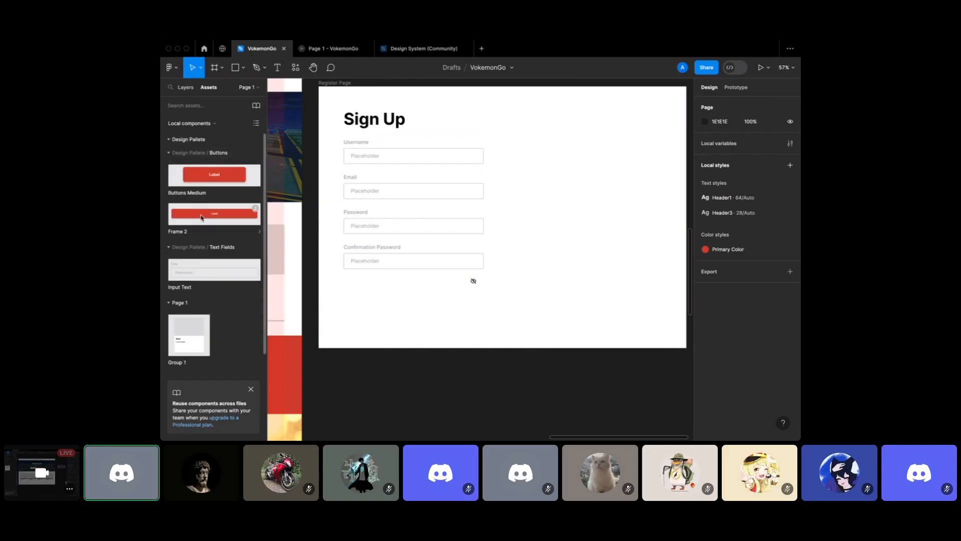
pyautogui.moveTo(201, 219); pyautogui.dragTo(413, 302)
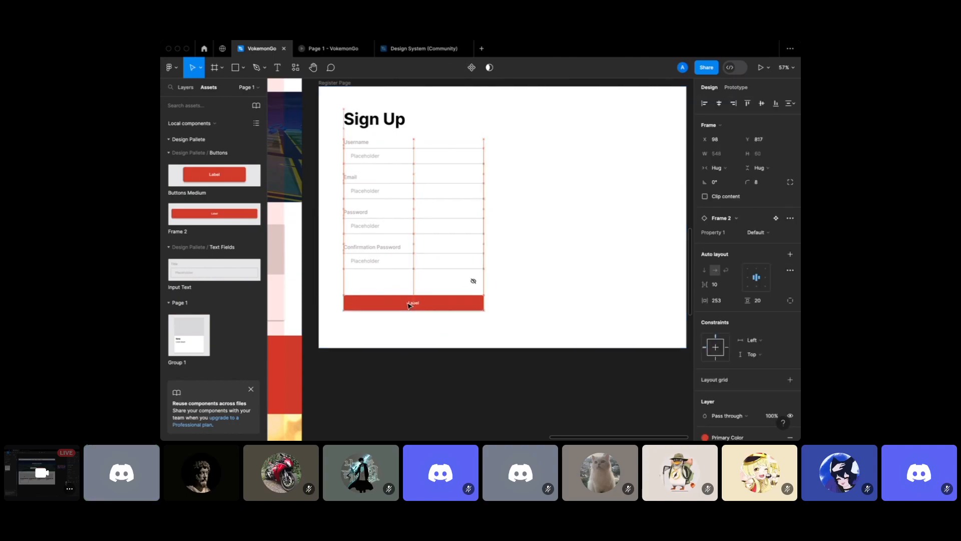
pyautogui.click(474, 282)
pyautogui.moveTo(474, 282)
pyautogui.mouseDown()
pyautogui.moveTo(477, 259)
pyautogui.moveTo(510, 266)
pyautogui.mouseUp()
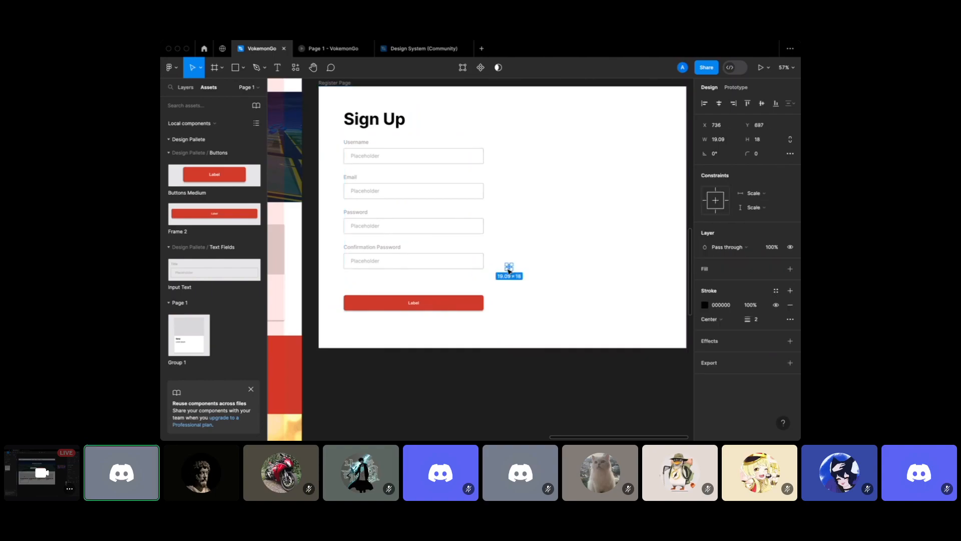
pyautogui.press('BackSpace')
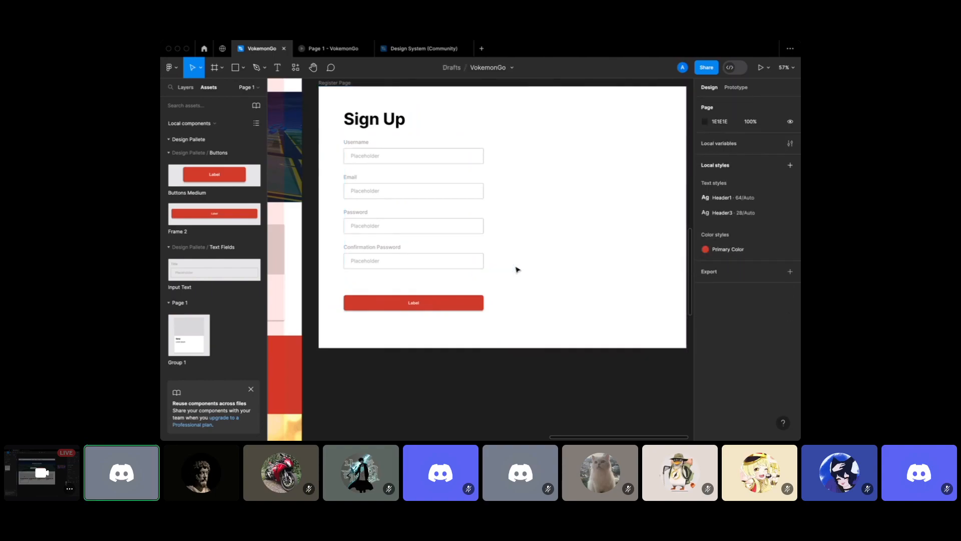
# Inspect the Confirmation Password field and the small frame beneath it
pyautogui.doubleClick(409, 258)
pyautogui.click(481, 281)
pyautogui.doubleClick(463, 262)
pyautogui.click(494, 291)
pyautogui.click(477, 285)
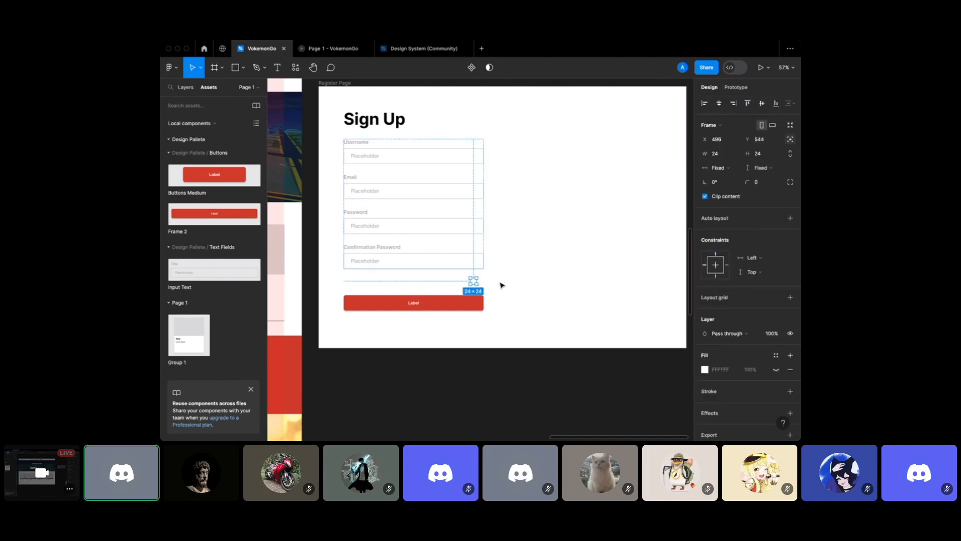
pyautogui.click(494, 279)
pyautogui.click(375, 263)
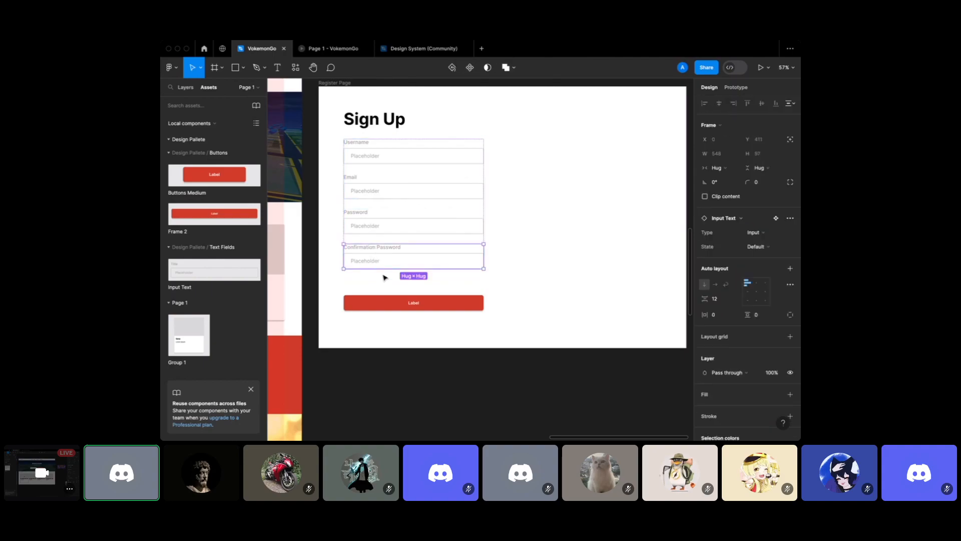
# Change the red button's text from 'Label' to 'Register'
pyautogui.click(417, 303)
pyautogui.doubleClick(417, 304)
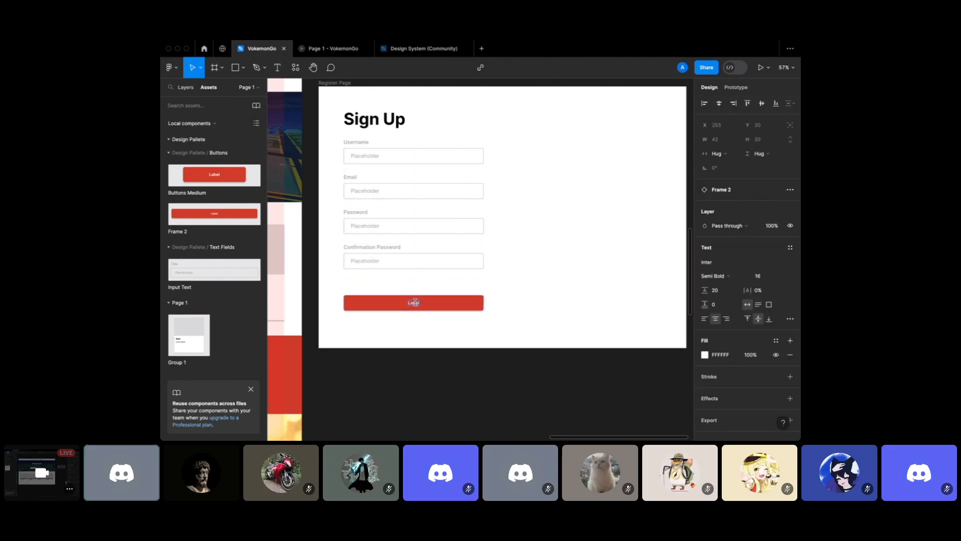
pyautogui.write('Register')
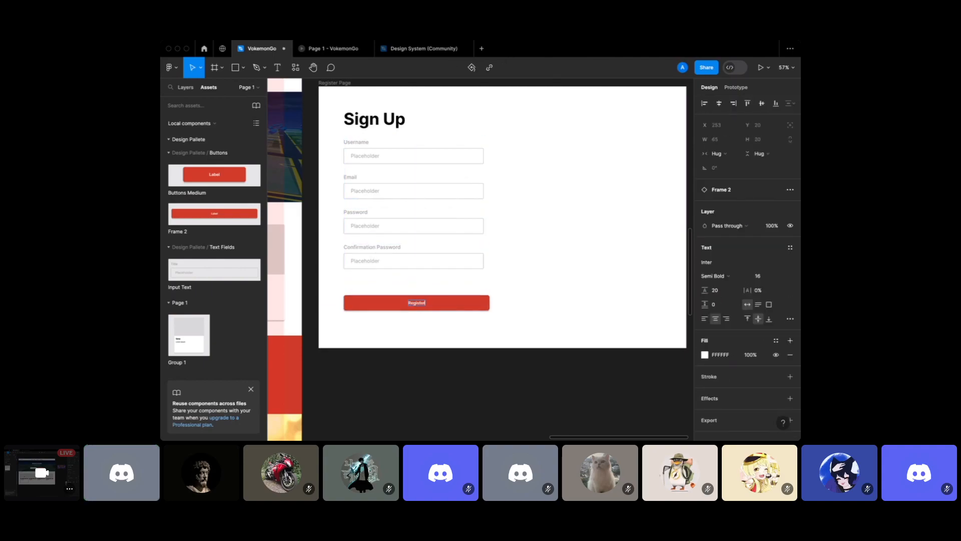
pyautogui.click(489, 304)
pyautogui.click(496, 294)
pyautogui.click(473, 309)
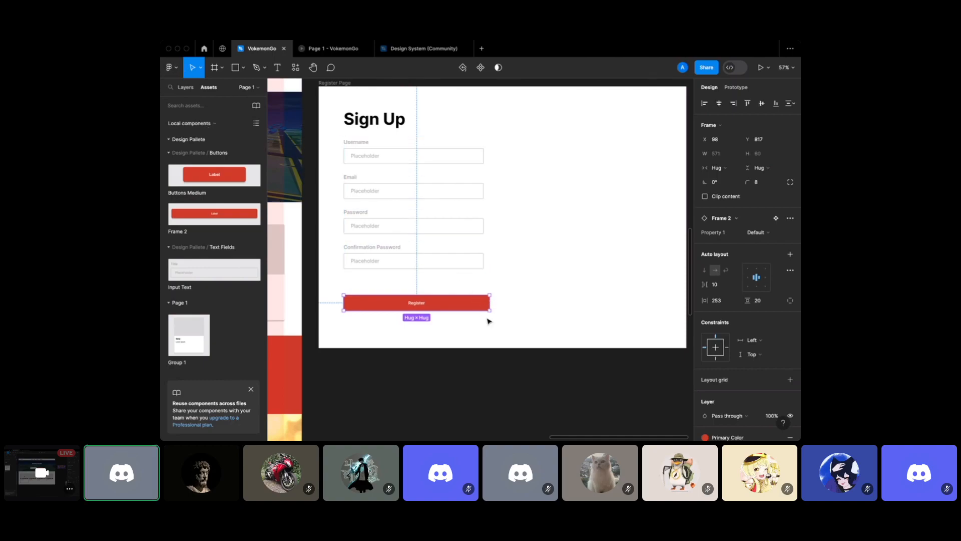
# Give the Register button fixed width 548 and Auto spacing so its label is centred
pyautogui.doubleClick(758, 280)
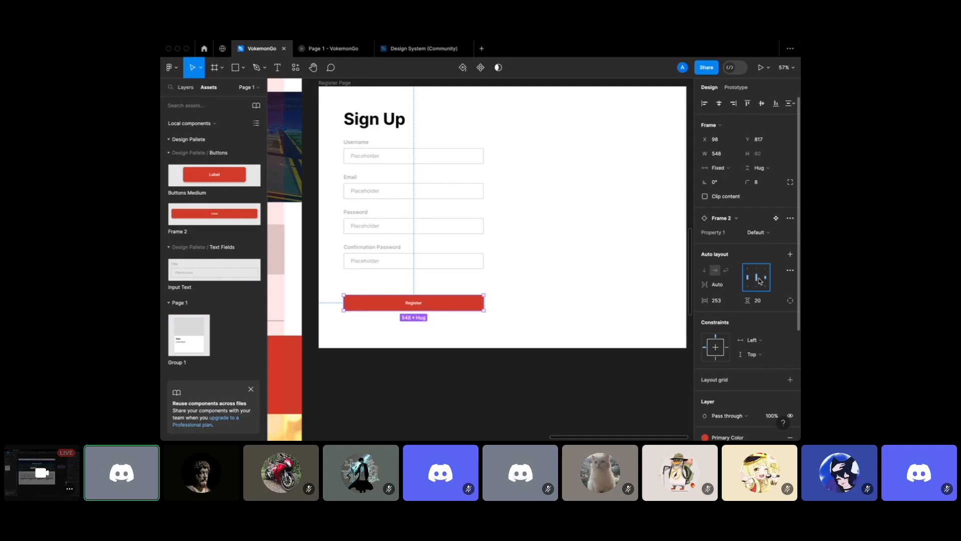
pyautogui.click(612, 283)
pyautogui.click(485, 303)
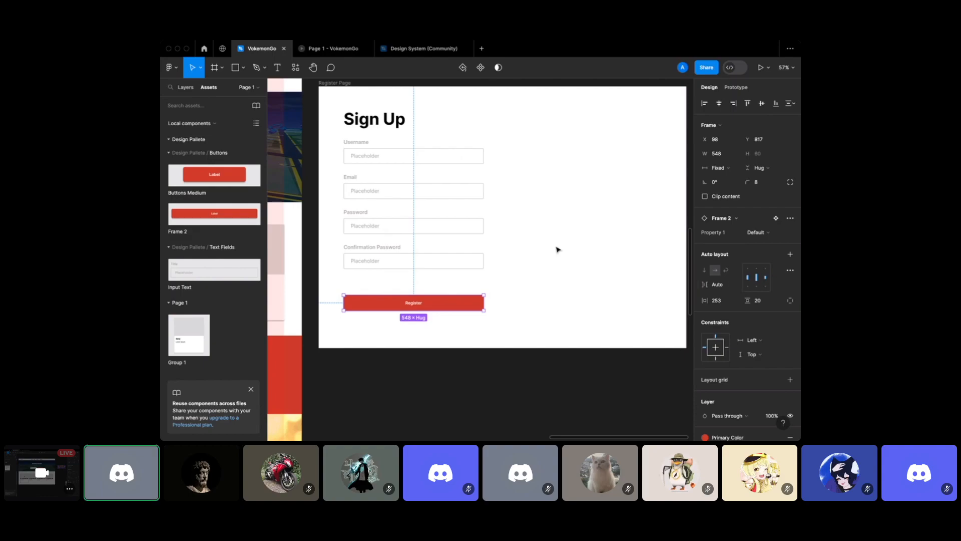
pyautogui.doubleClick(416, 303)
pyautogui.write('nejejejej')
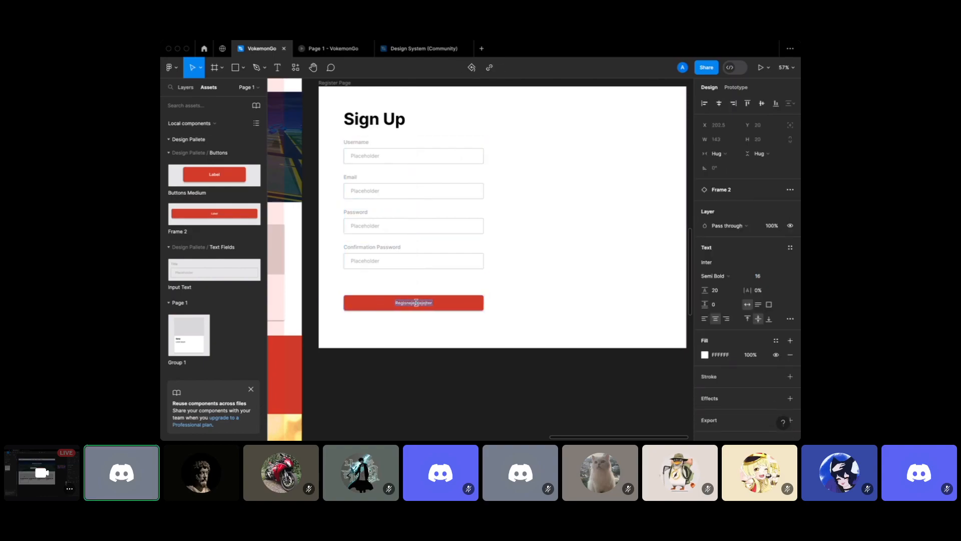
pyautogui.write('gi')
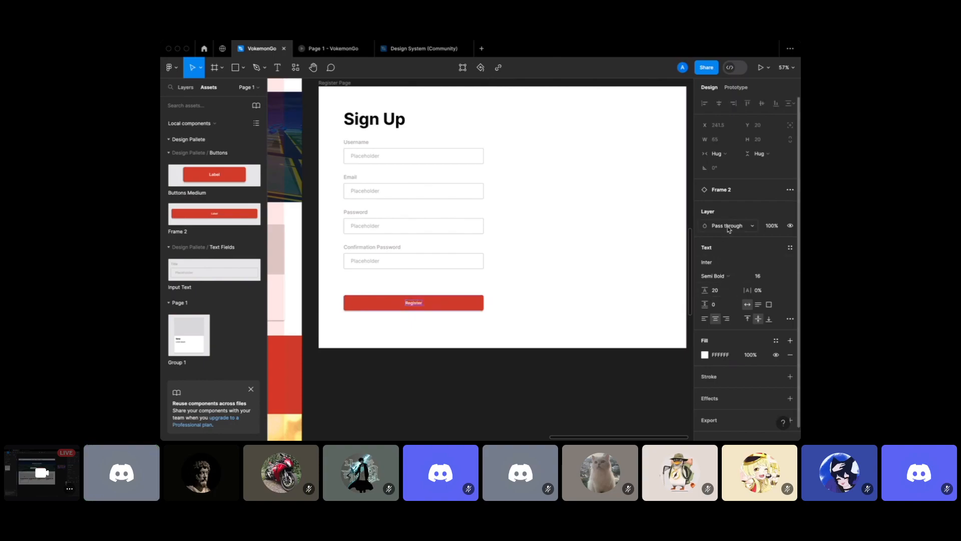
pyautogui.press('Escape')
pyautogui.press('Escape')
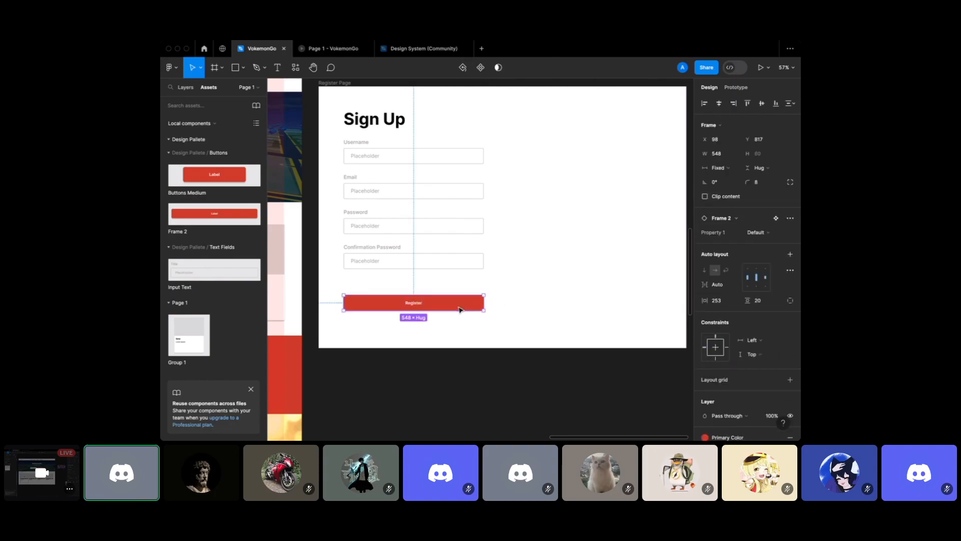
pyautogui.click(736, 284)
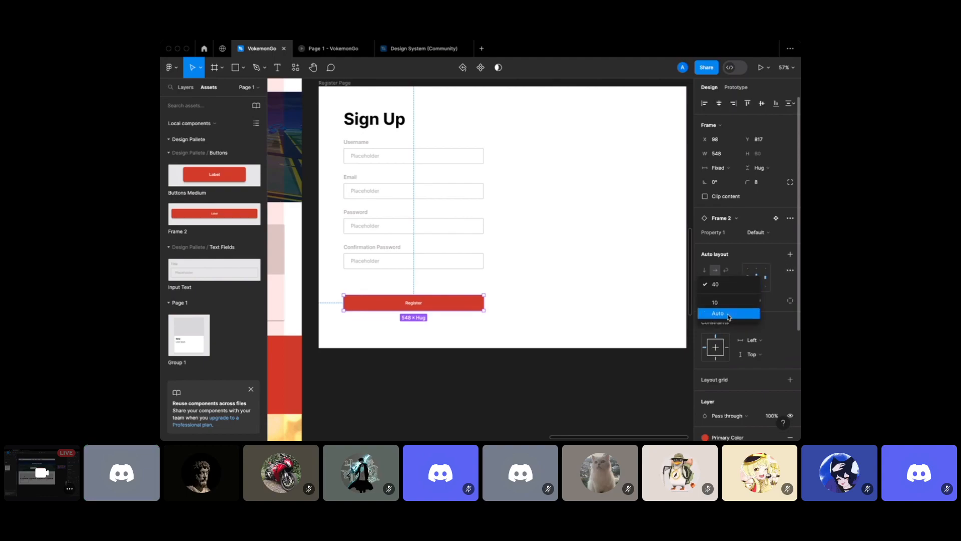
pyautogui.click(729, 313)
pyautogui.click(510, 311)
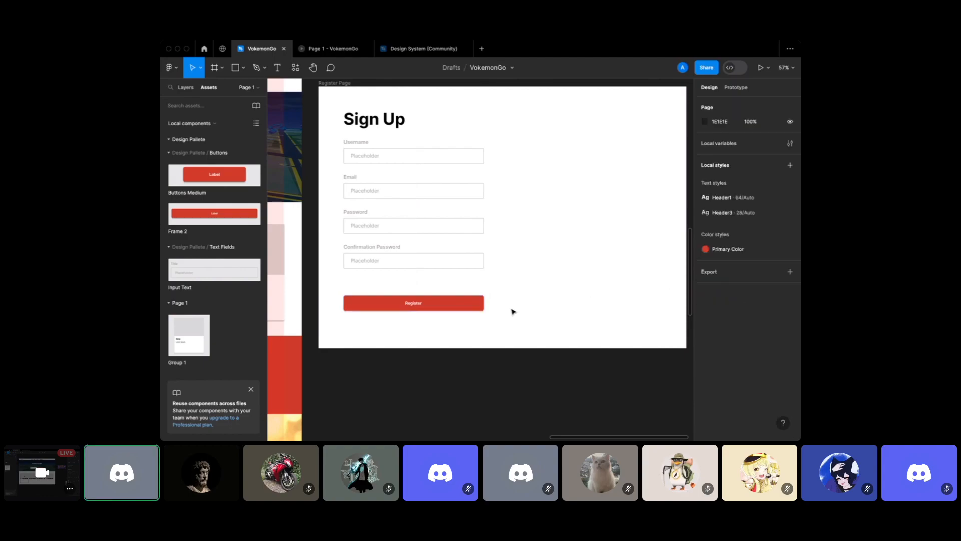
# Move the 640×1024 Pikachu illustration into the Register Page's right half
pyautogui.scroll(-5, 511, 311)
pyautogui.click(285, 131)
pyautogui.moveTo(286, 132); pyautogui.dragTo(473, 319)
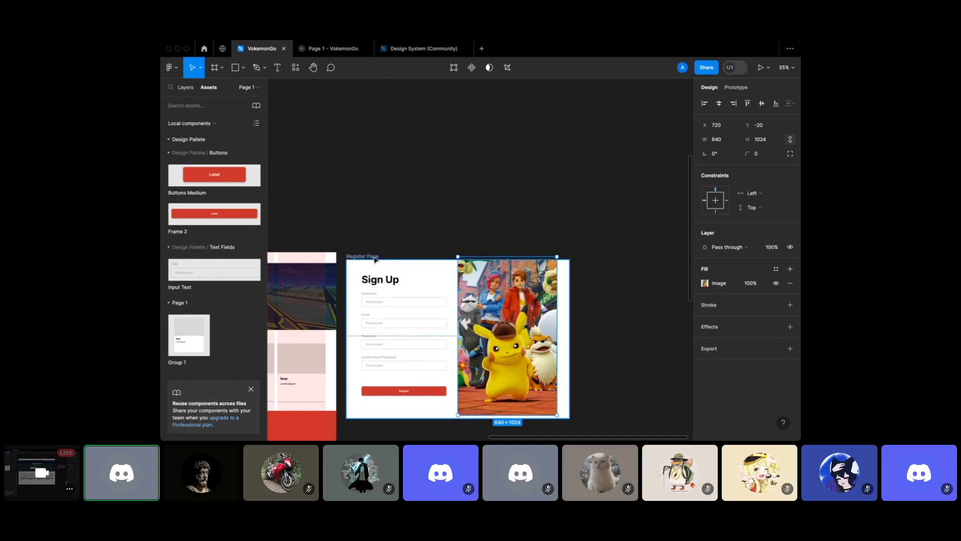
pyautogui.click(374, 257)
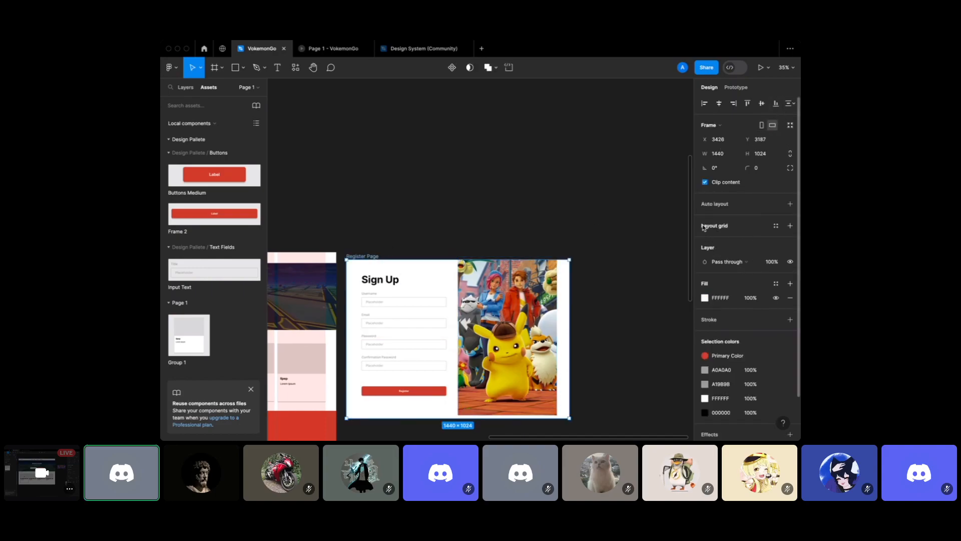
# Add a layout grid and save it as a new grid style named Desktop
pyautogui.click(790, 225)
pyautogui.click(705, 239)
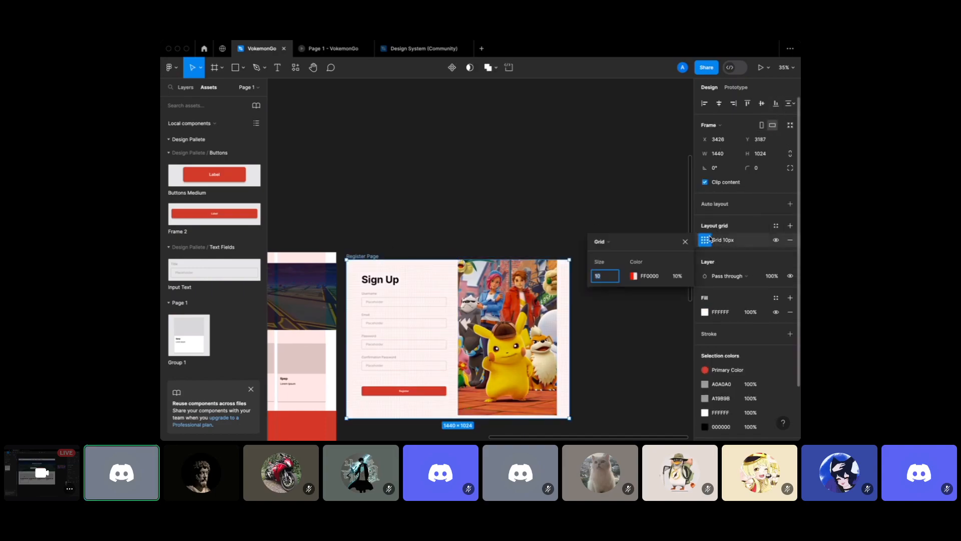
pyautogui.click(610, 241)
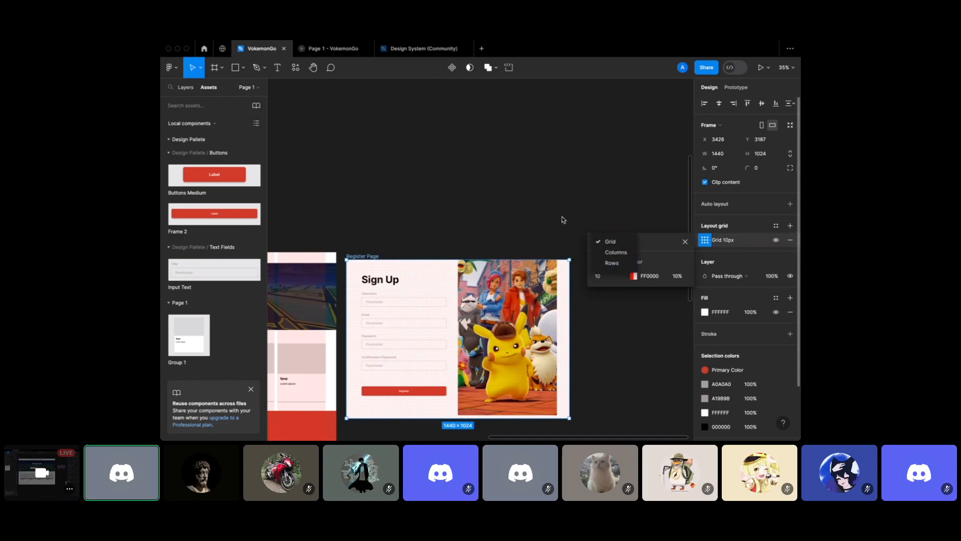
pyautogui.click(405, 219)
pyautogui.hscroll(-5, 355, 234)
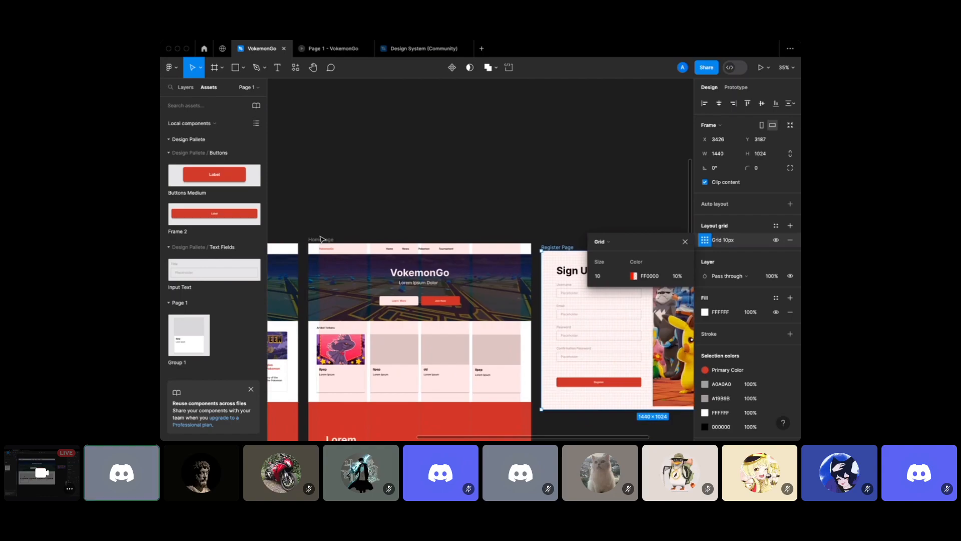
pyautogui.click(320, 238)
pyautogui.click(776, 225)
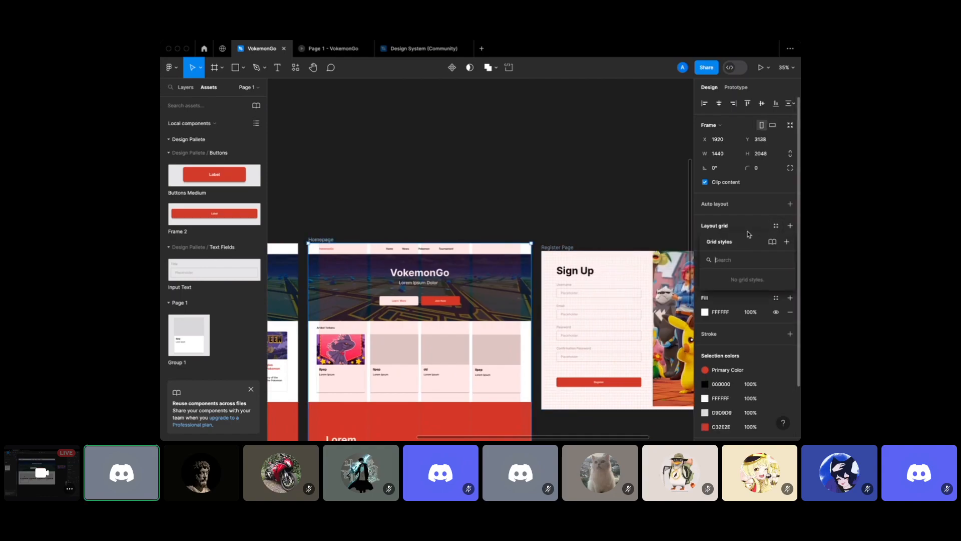
pyautogui.click(786, 242)
pyautogui.write('Desktop')
pyautogui.press('Return')
# Apply the Desktop grid style to the Register Page frame
pyautogui.scroll(-3, 429, 184)
pyautogui.hscroll(5, 429, 184)
pyautogui.click(429, 183)
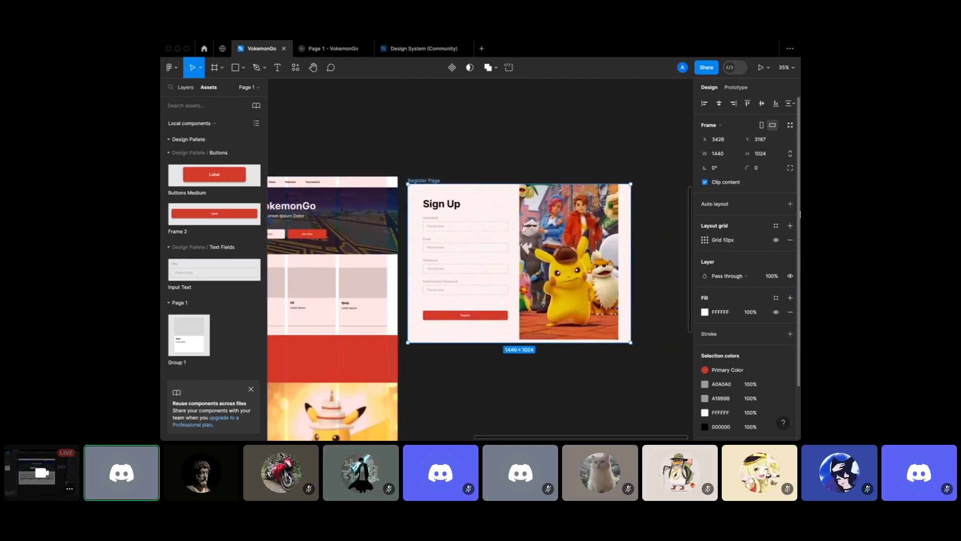
pyautogui.click(777, 226)
pyautogui.click(736, 280)
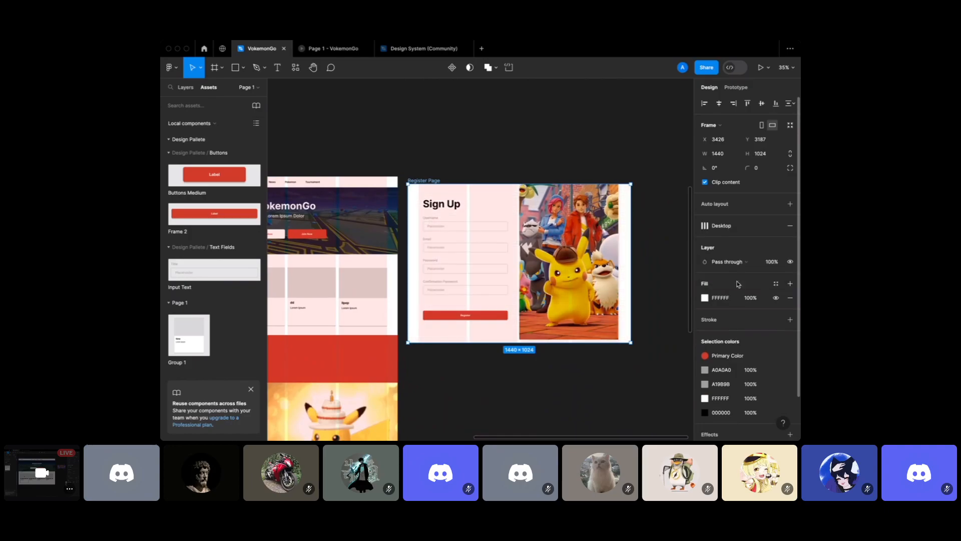
# Snap the Pikachu image to the frame's top edge and hide layout grids with Ctrl+Shift+4
pyautogui.click(610, 226)
pyautogui.moveTo(606, 225); pyautogui.dragTo(606, 228)
pyautogui.click(580, 174)
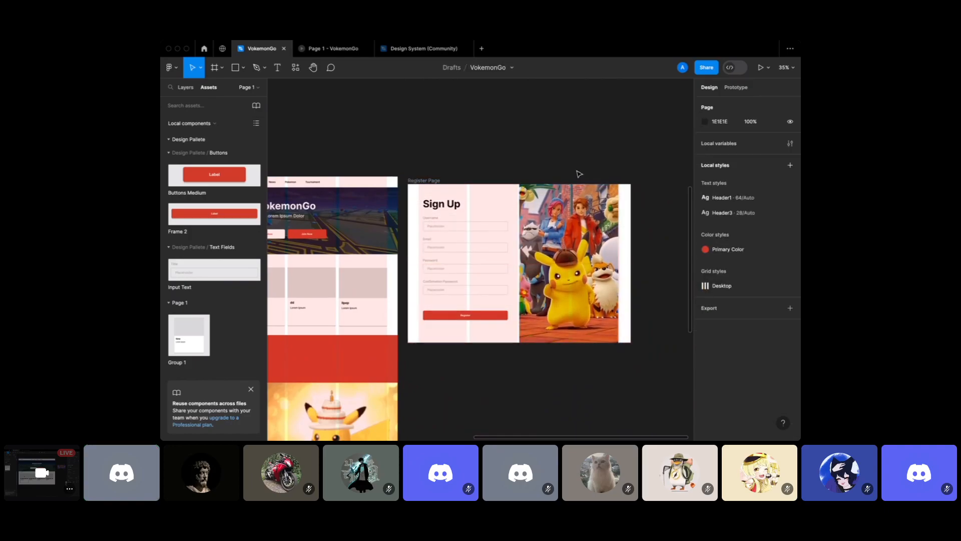
pyautogui.click(430, 180)
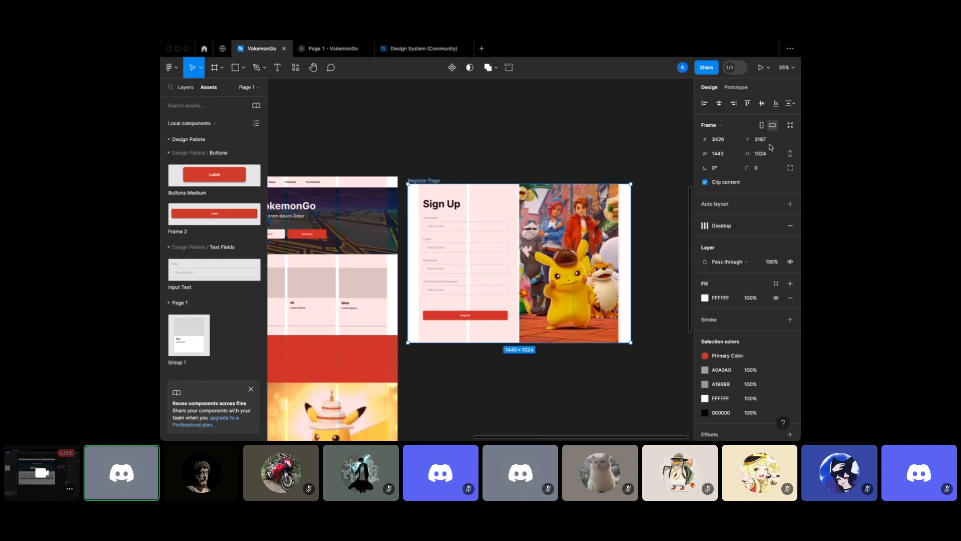
pyautogui.hotkey('ctrl', 'shift', '4')
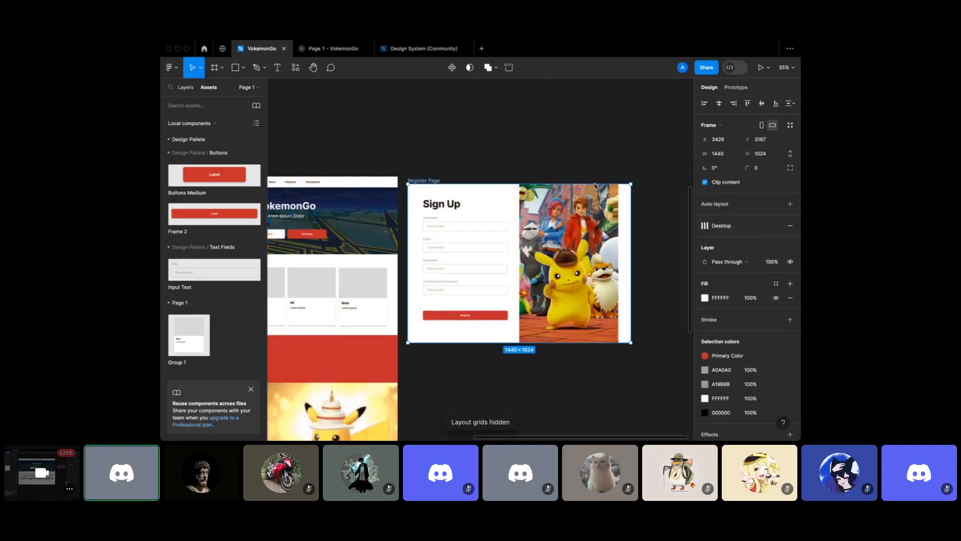
pyautogui.hscroll(-5, 572, 184)
pyautogui.hscroll(3, 572, 185)
# Pan across both Homepage versions to compare them, then switch to Chrome's Binar Bootcamp page
pyautogui.click(547, 107)
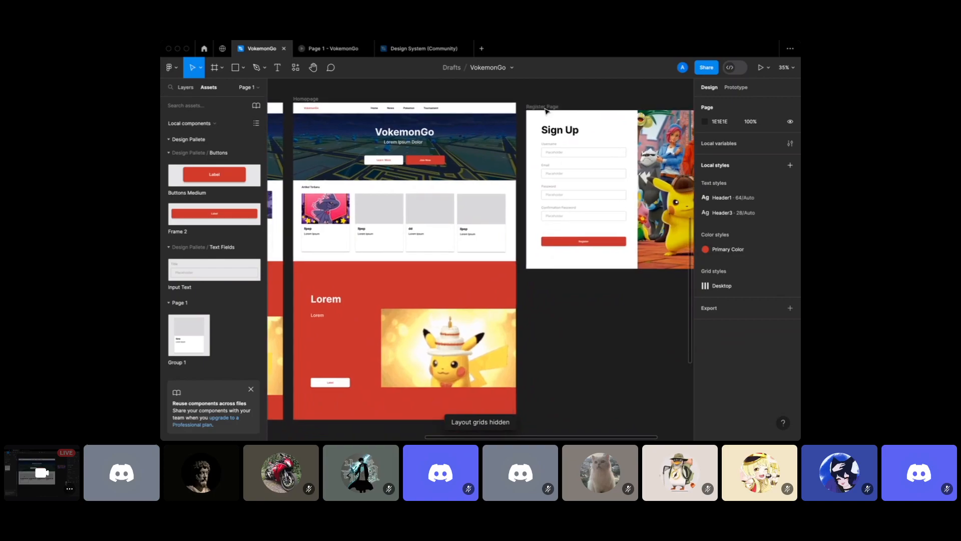
pyautogui.scroll(-3, 547, 109)
pyautogui.scroll(-2, 546, 111)
pyautogui.scroll(2, 547, 111)
pyautogui.hscroll(-5, 521, 176)
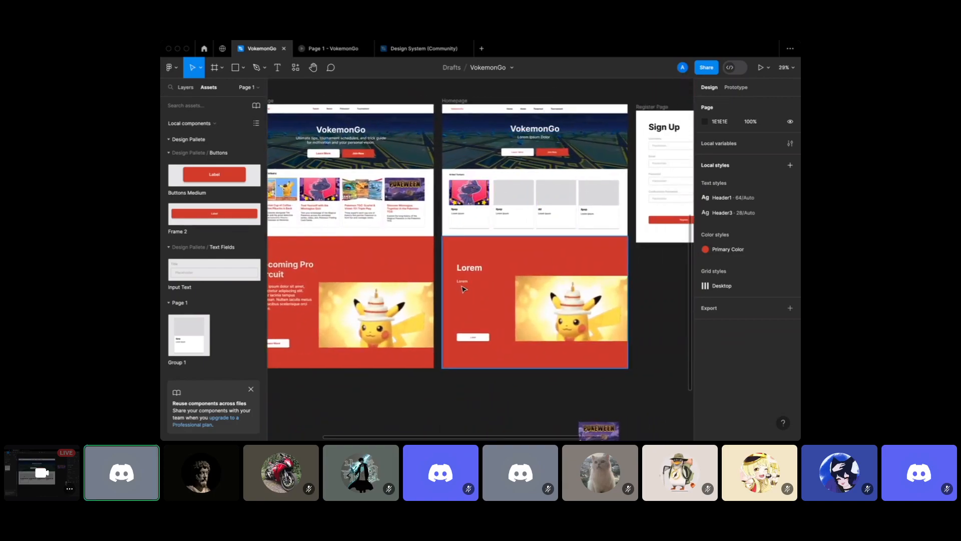
pyautogui.click(464, 288)
pyautogui.click(461, 407)
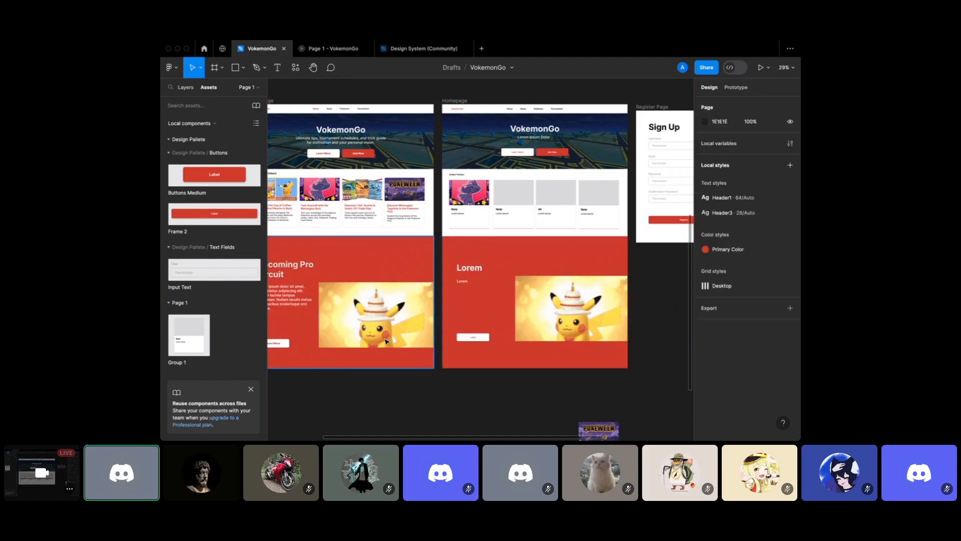
pyautogui.hscroll(3, 349, 436)
pyautogui.scroll(1, 349, 435)
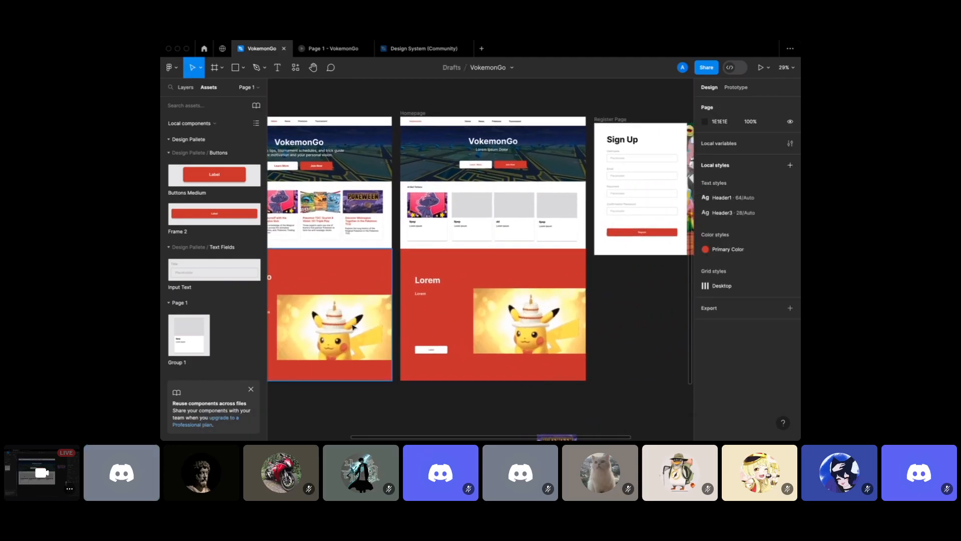
pyautogui.click(295, 423)
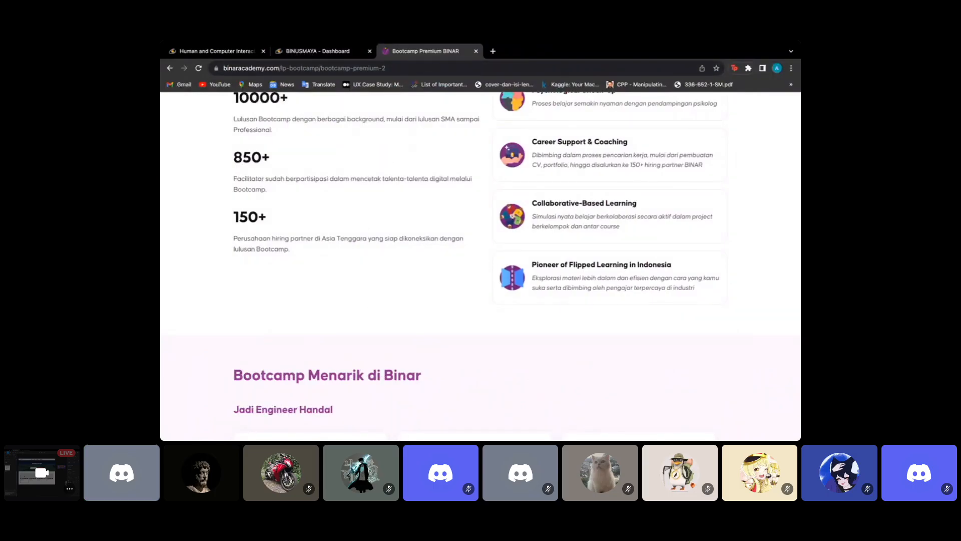
# Bring Discord forward and watch the full-screen shared stream, taking screenshots until it ends
pyautogui.click(659, 423)
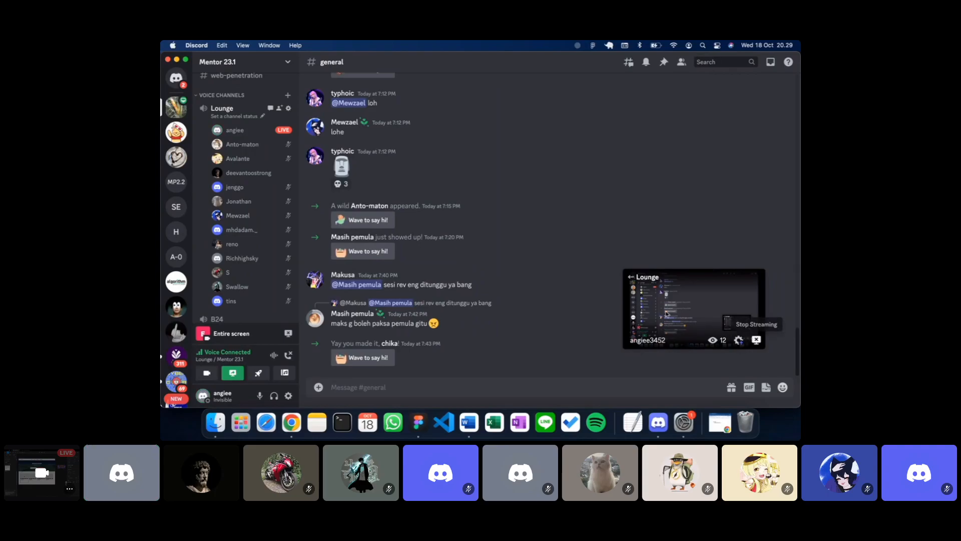
pyautogui.click(187, 61)
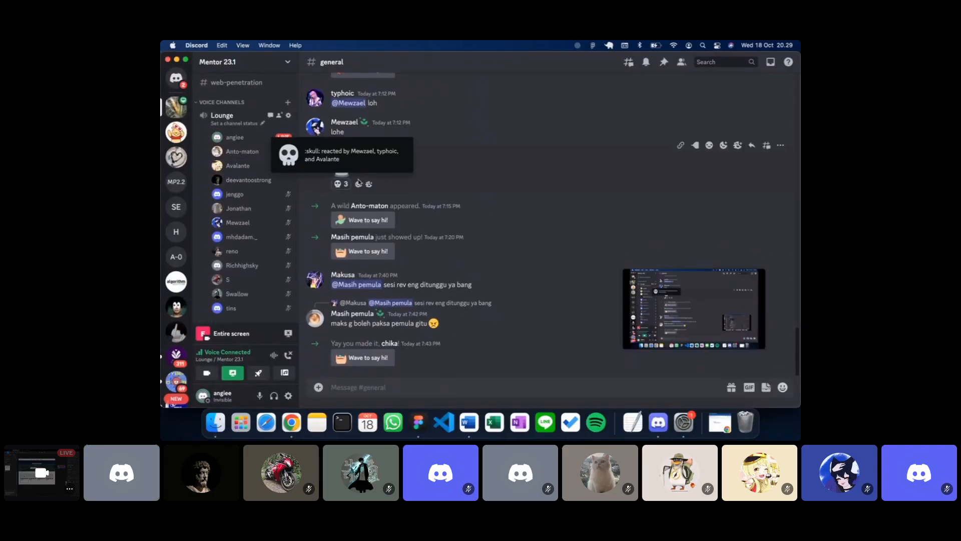
pyautogui.press('super+shift+3')
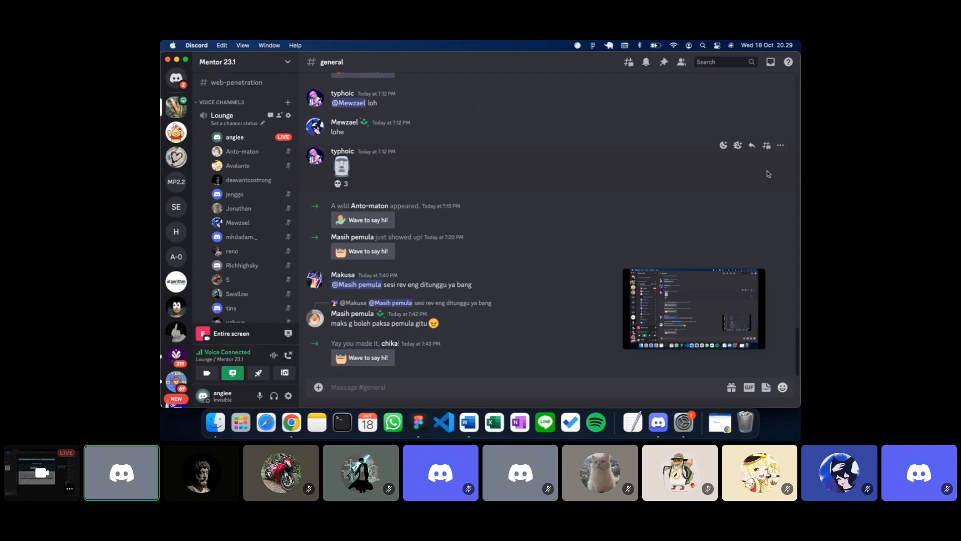
pyautogui.scroll(-1, 253, 217)
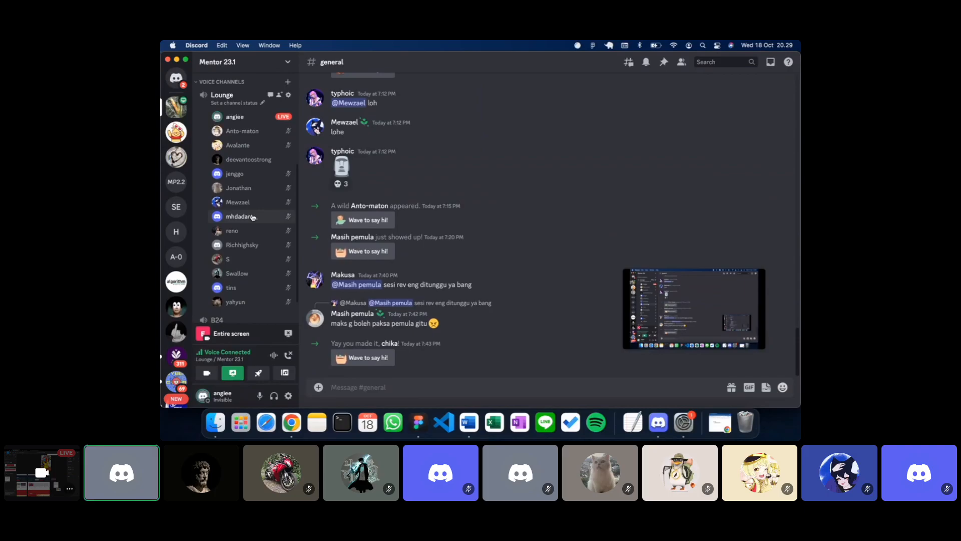
pyautogui.press('shift+super+3')
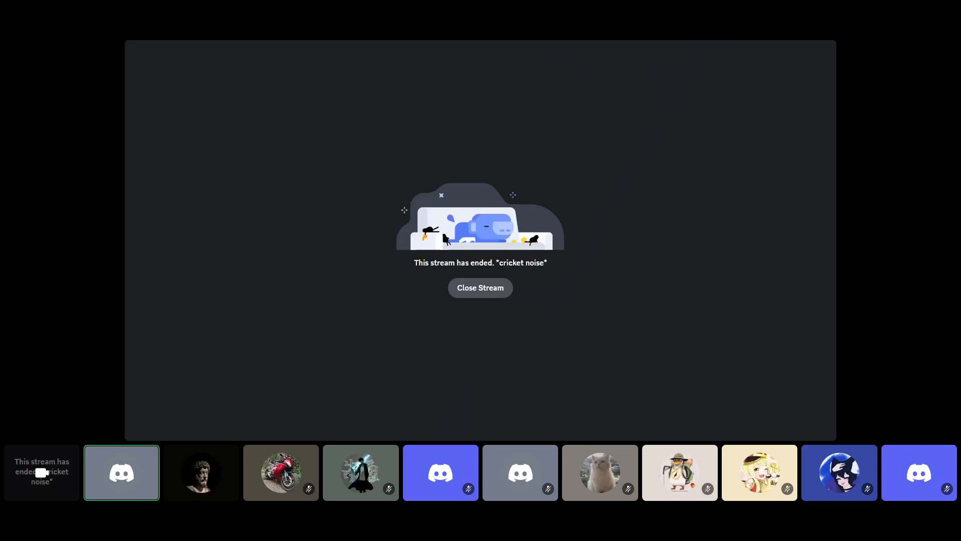
# Close the ended stream, exit full screen, and watch the new VokemonGo share full-screen
pyautogui.click(482, 288)
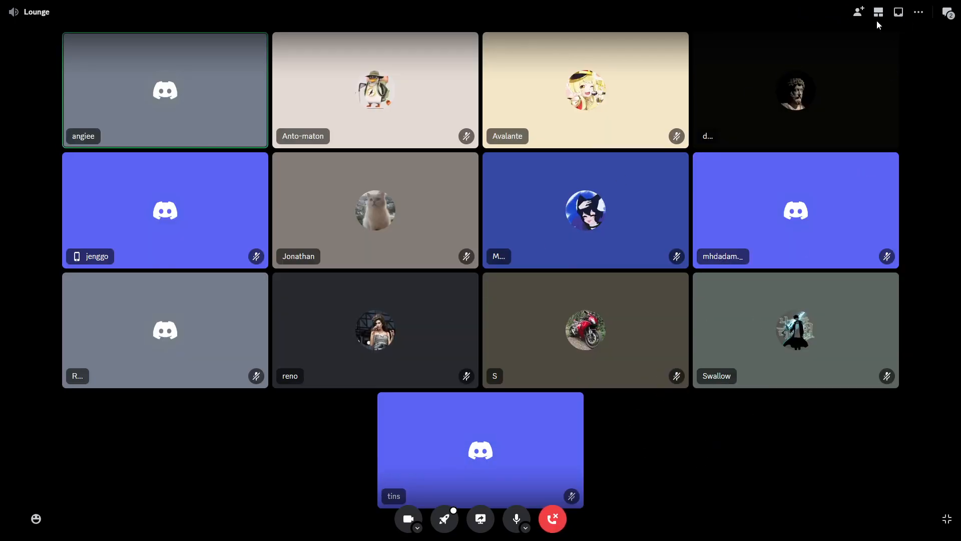
pyautogui.click(947, 519)
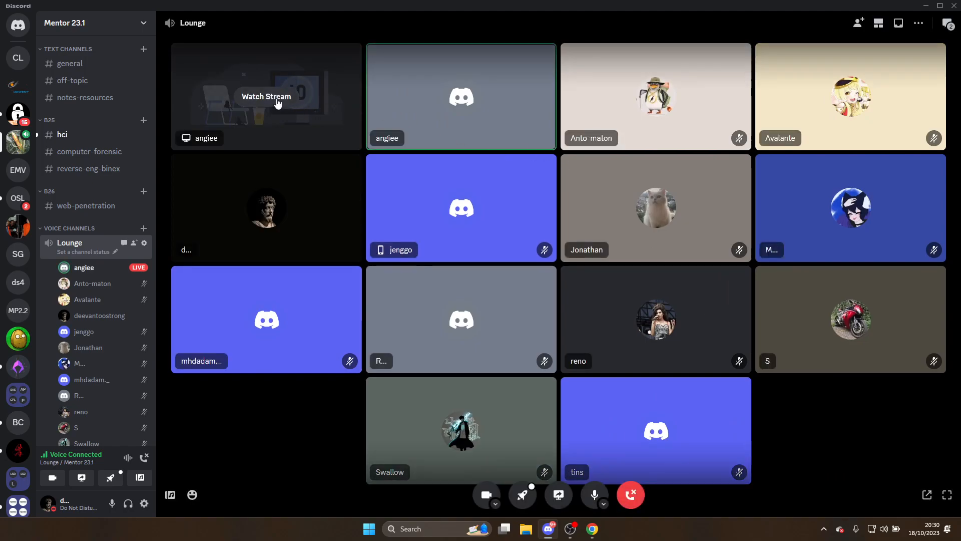
pyautogui.click(278, 98)
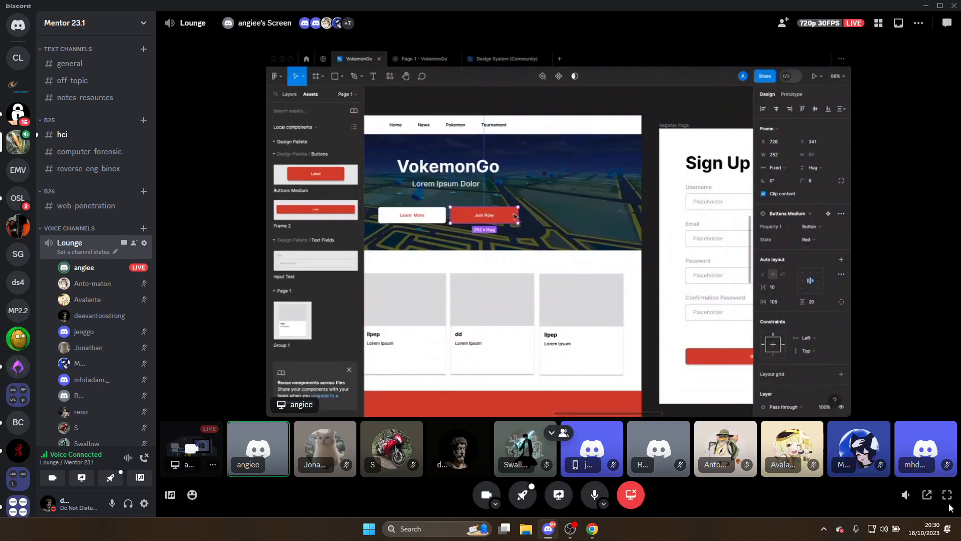
pyautogui.click(947, 495)
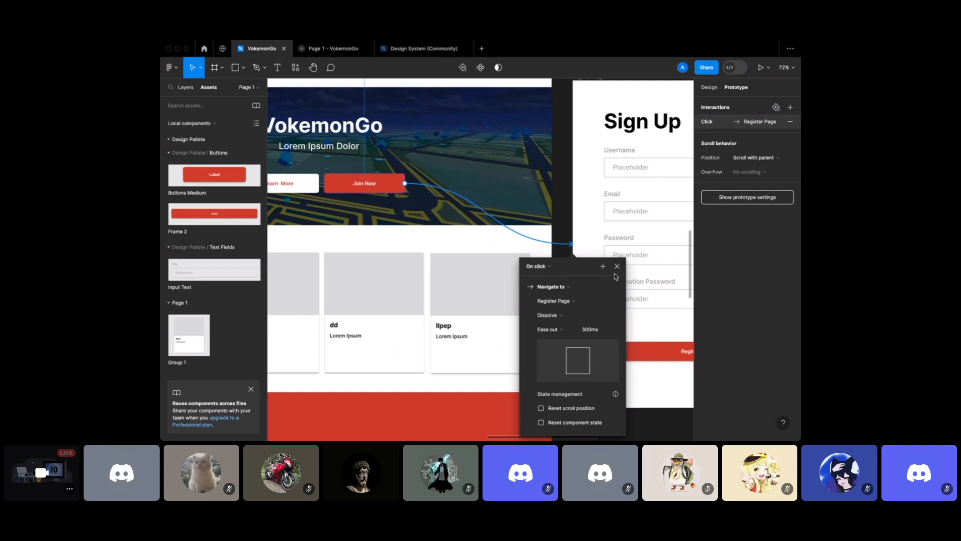
# Leave the VokemonGo file for the Recents list and open the Lab file
pyautogui.click(576, 271)
pyautogui.scroll(-3, 575, 271)
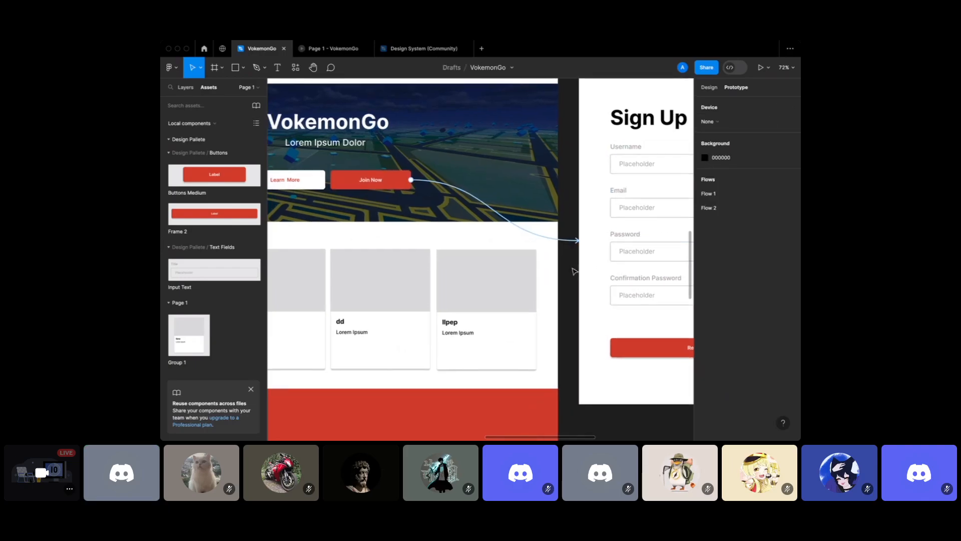
pyautogui.scroll(-2, 575, 271)
pyautogui.click(709, 87)
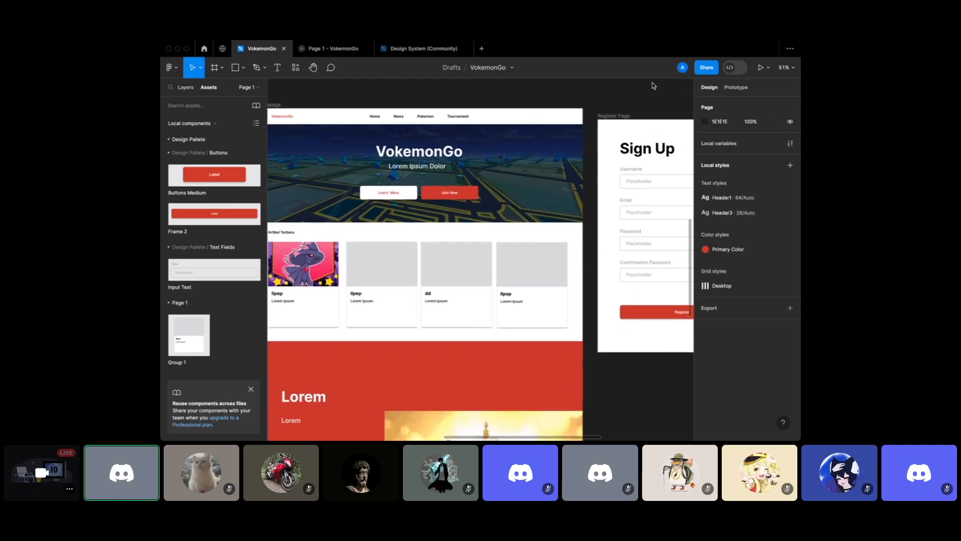
pyautogui.click(223, 48)
pyautogui.click(205, 49)
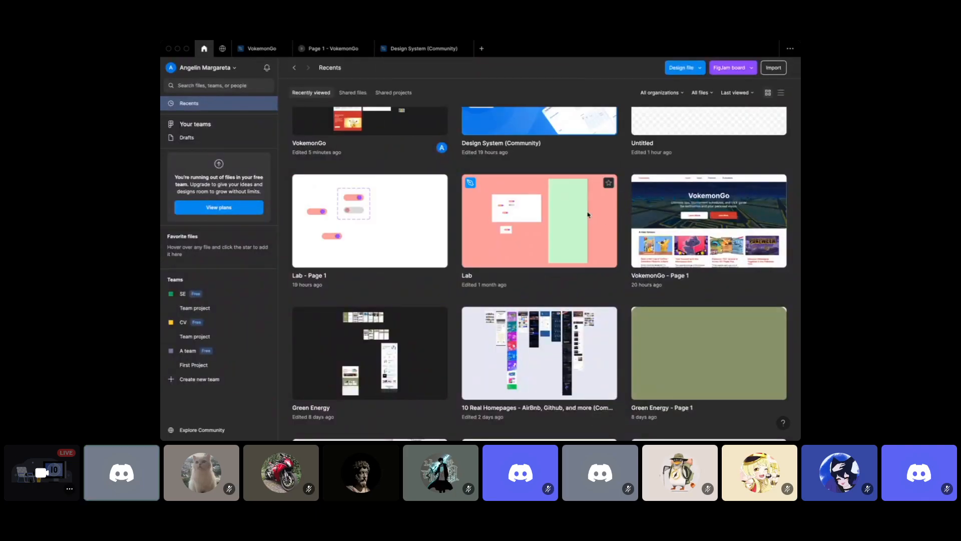
pyautogui.click(589, 214)
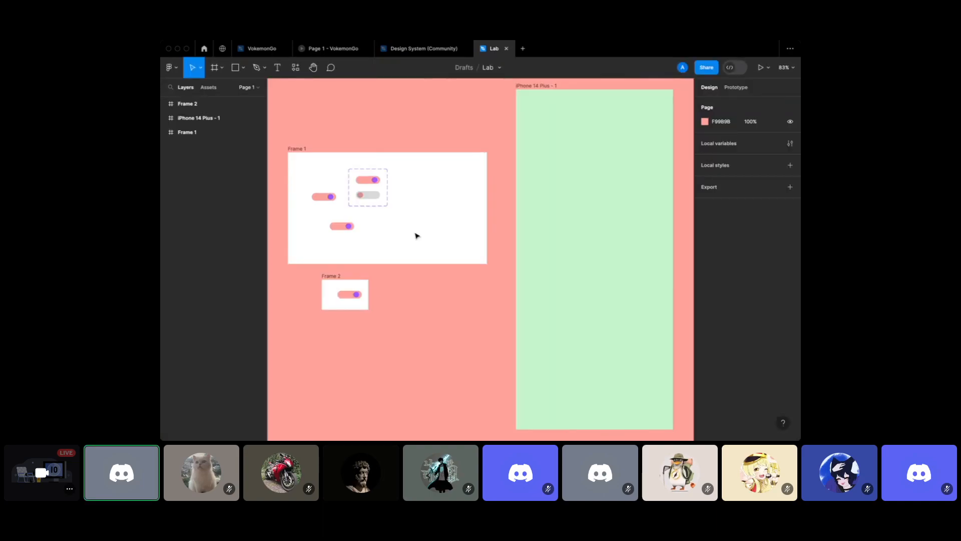
# Select the two-variant toggle set in Frame 1 and show its prototype interactions
pyautogui.scroll(5, 373, 294)
pyautogui.hscroll(-3, 374, 294)
pyautogui.click(406, 303)
pyautogui.scroll(3, 406, 262)
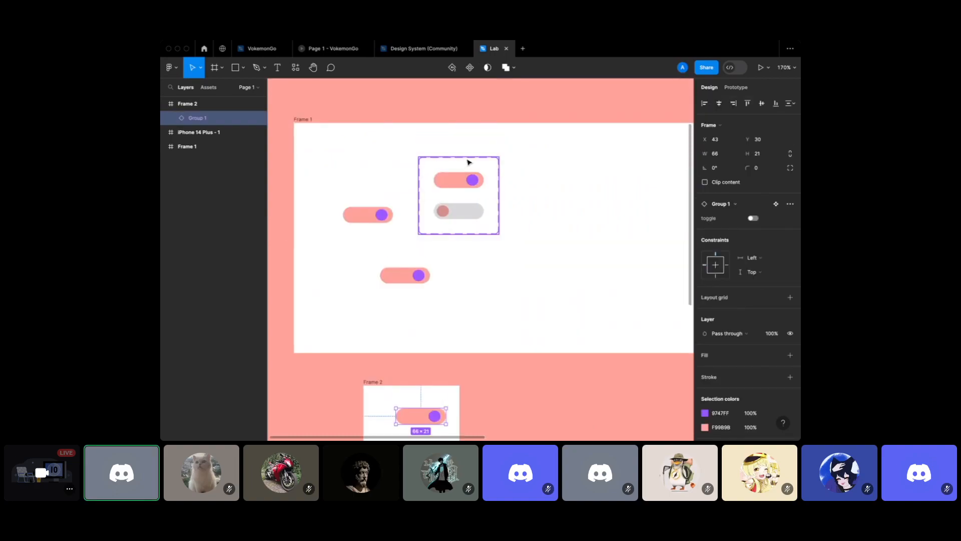
pyautogui.click(466, 159)
pyautogui.scroll(4, 467, 159)
pyautogui.click(729, 90)
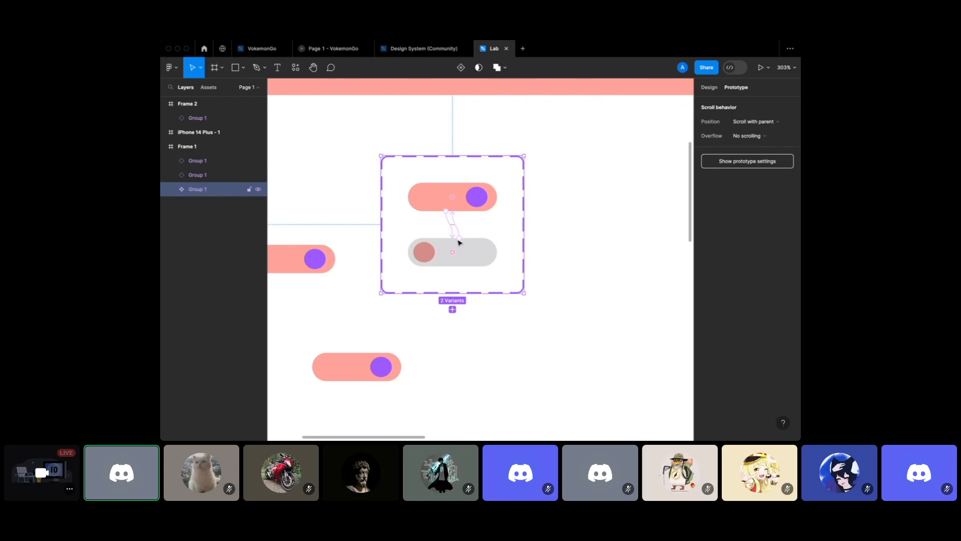
# Present the Lab prototype and switch the toggle off and on twice
pyautogui.click(759, 70)
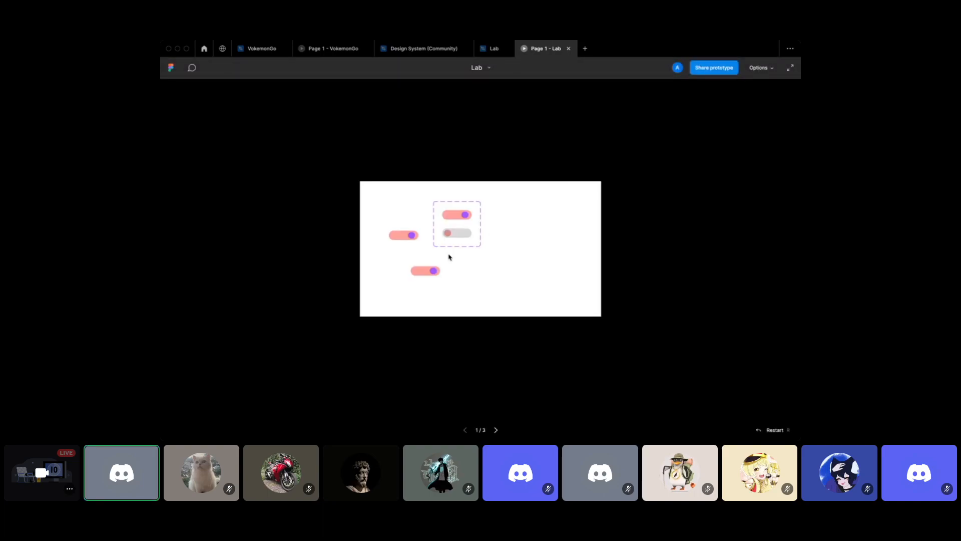
pyautogui.press('Right')
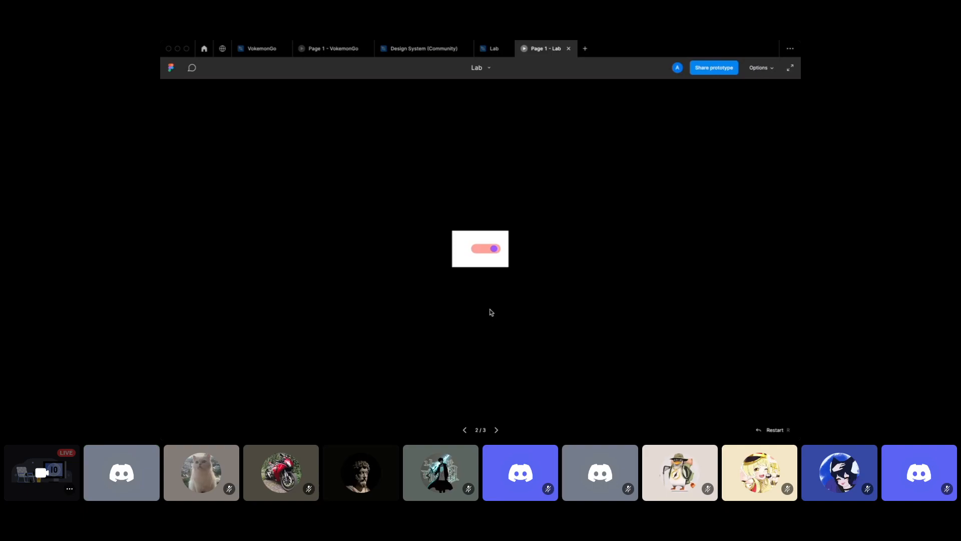
pyautogui.click(492, 251)
pyautogui.click(491, 250)
pyautogui.click(491, 251)
pyautogui.click(492, 251)
# Back in the Lab editor, inspect the variants' on-click interaction, then return to the VokemonGo file
pyautogui.click(492, 48)
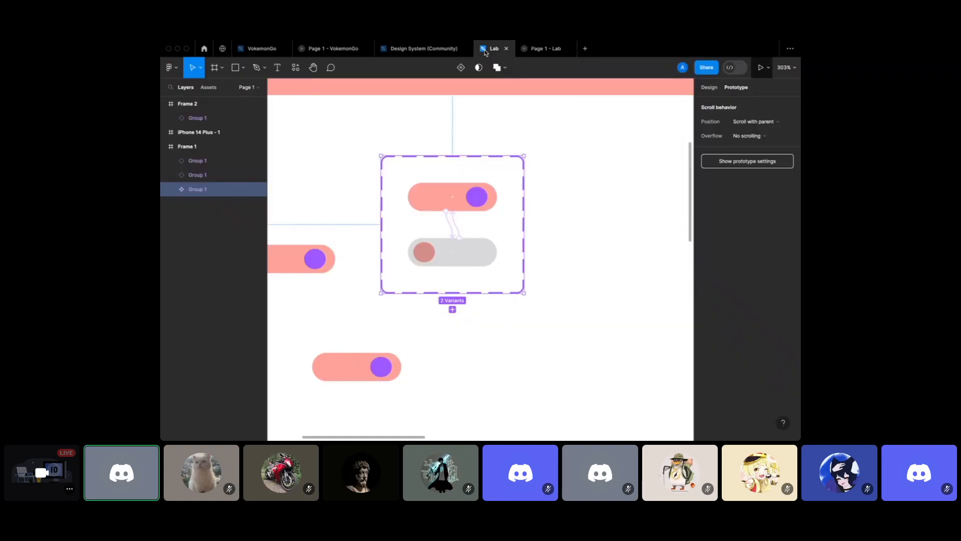
pyautogui.click(454, 216)
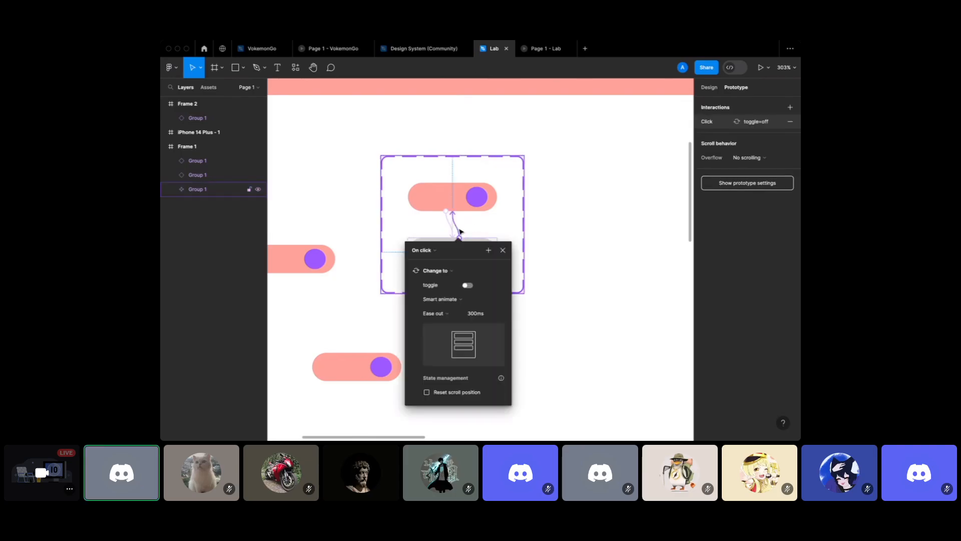
pyautogui.click(261, 49)
pyautogui.scroll(-3, 579, 375)
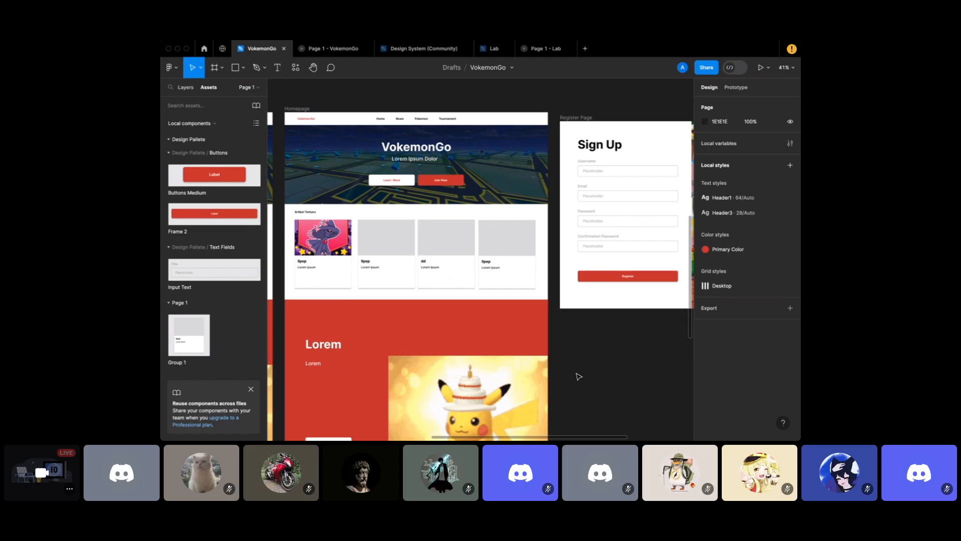
# Bring Discord to the front and leave the full-screen stream view
pyautogui.press('super+Tab')
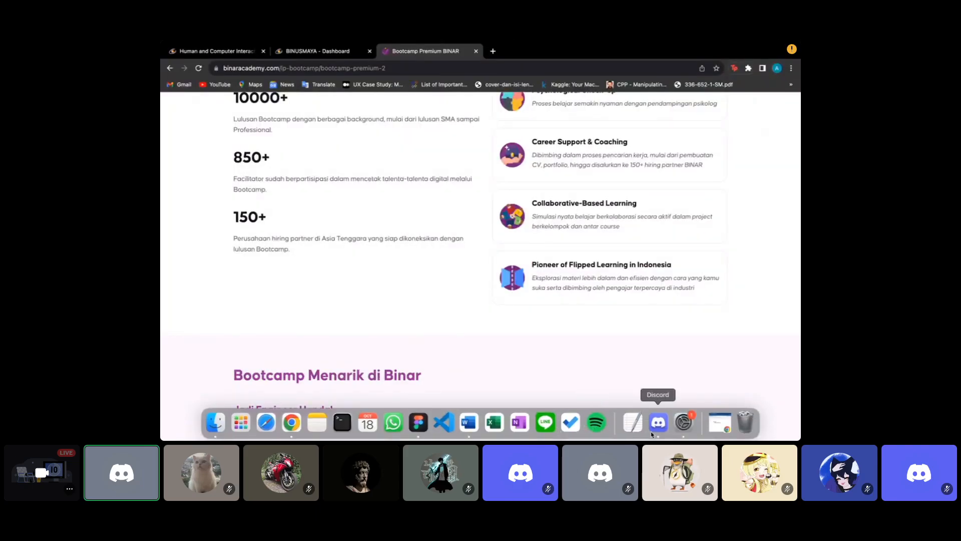
pyautogui.click(658, 420)
pyautogui.moveTo(755, 373)
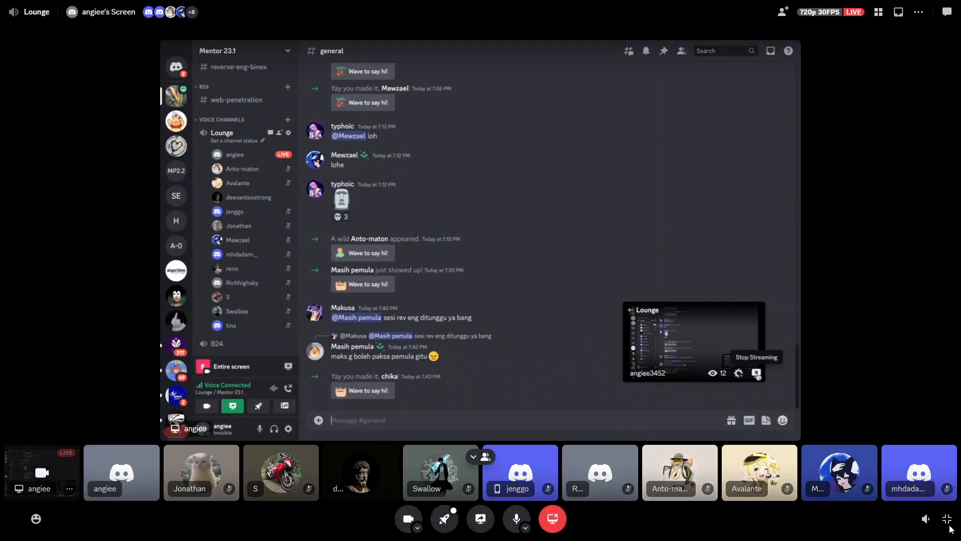
pyautogui.click(953, 518)
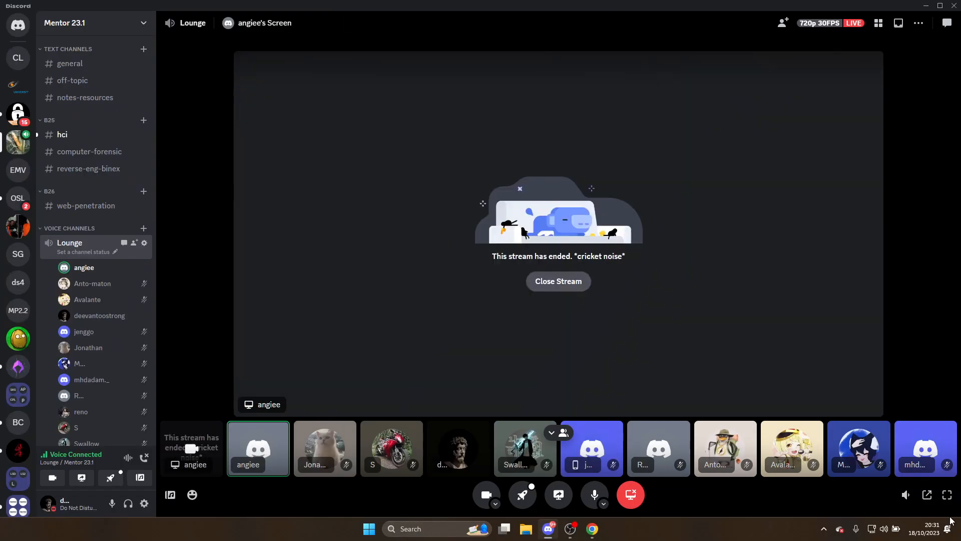
# Close the ended stream, rate it as good, and mute the microphone with F4
pyautogui.click(558, 281)
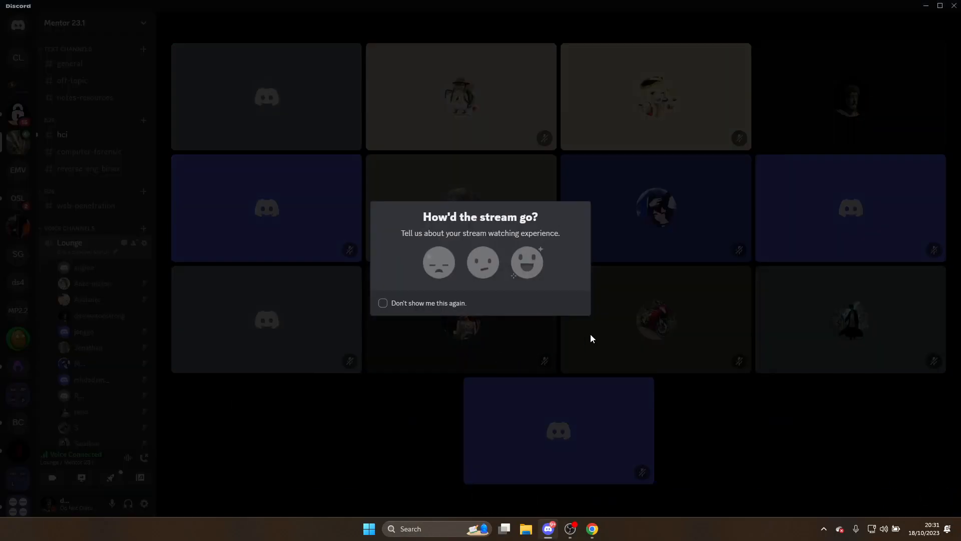
pyautogui.click(529, 264)
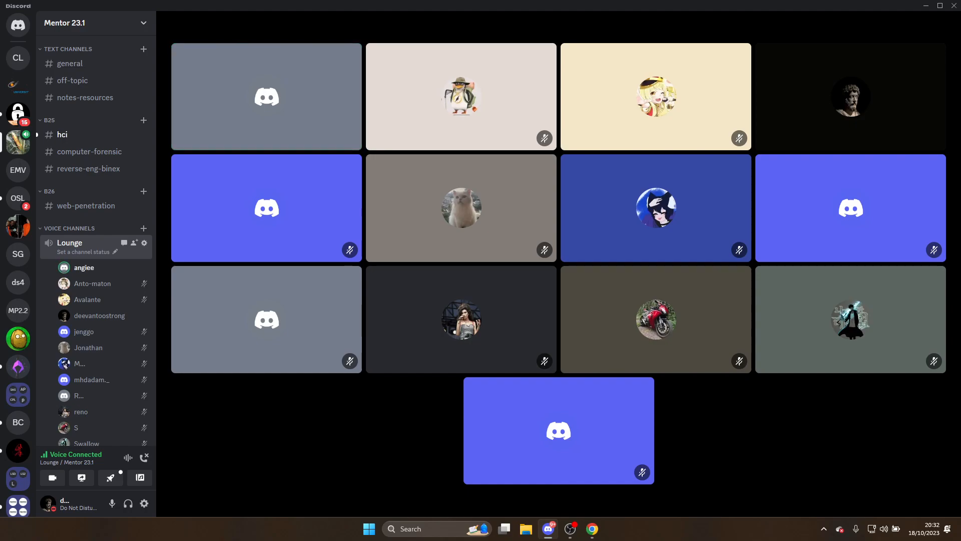
pyautogui.press('F4')
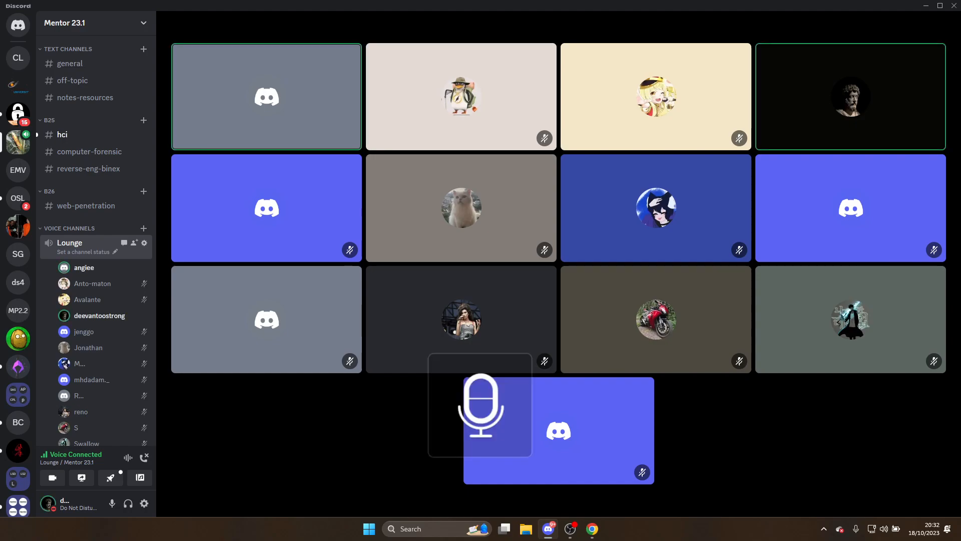
pyautogui.press('F4')
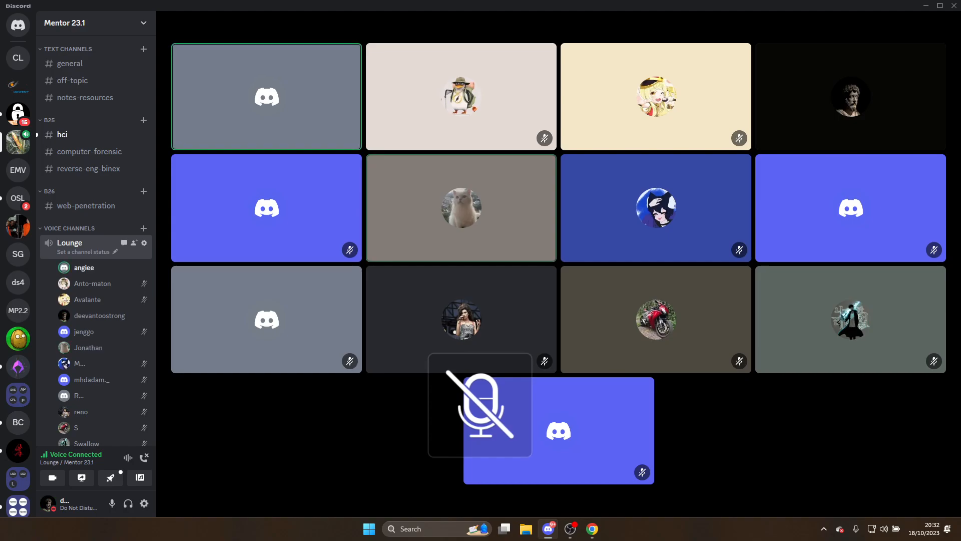